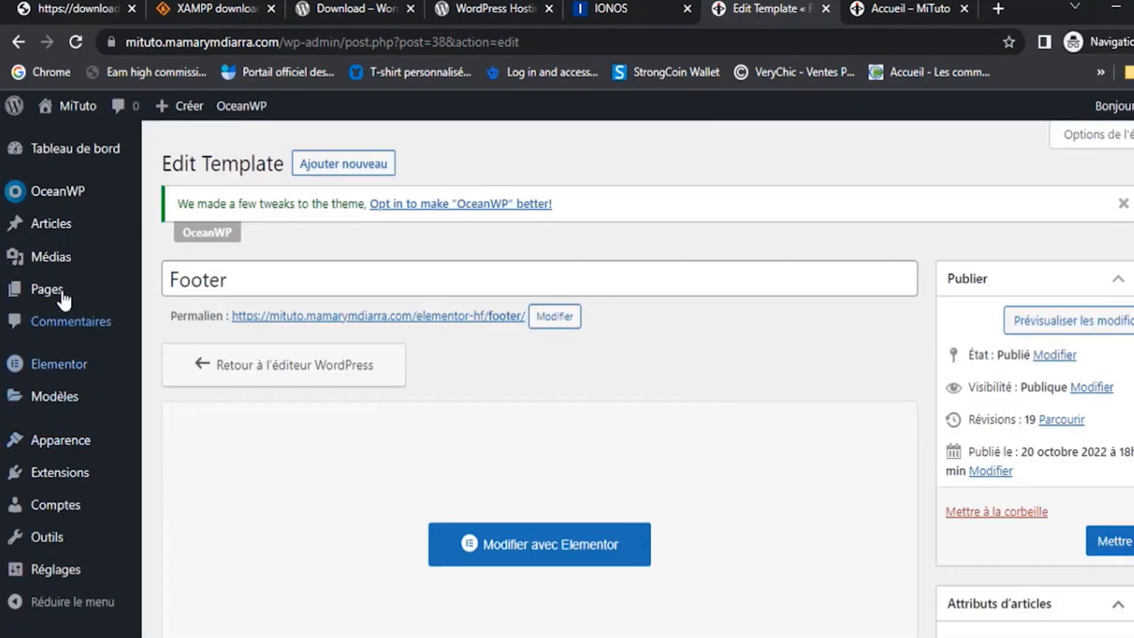
Open the Accueil page from the site's page list for editing with Elementor
click(46, 289)
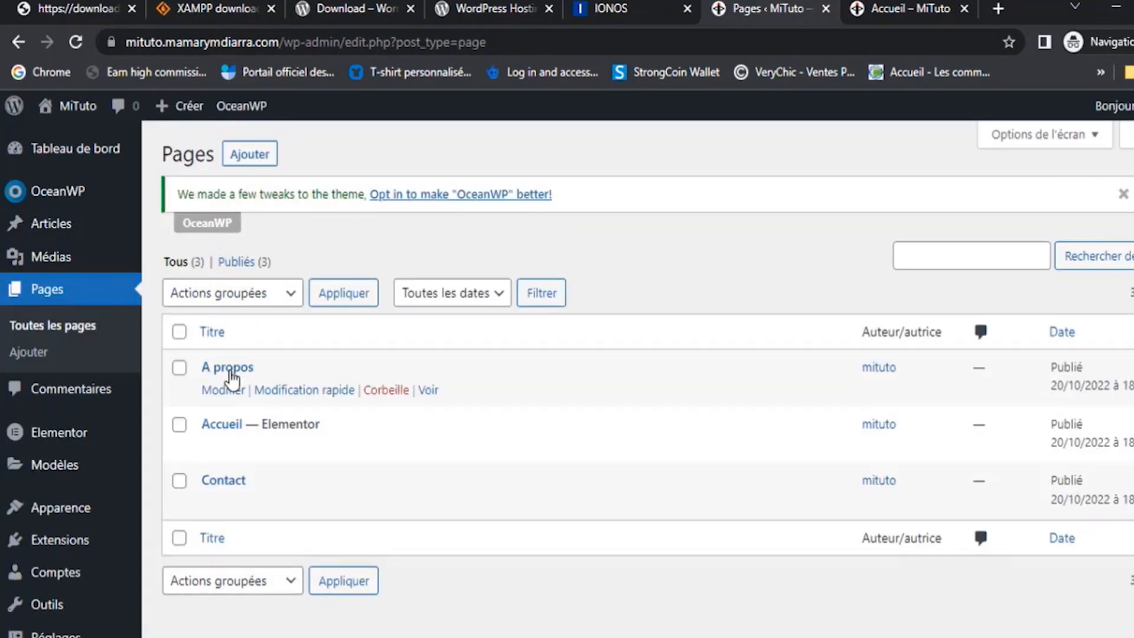
click(222, 424)
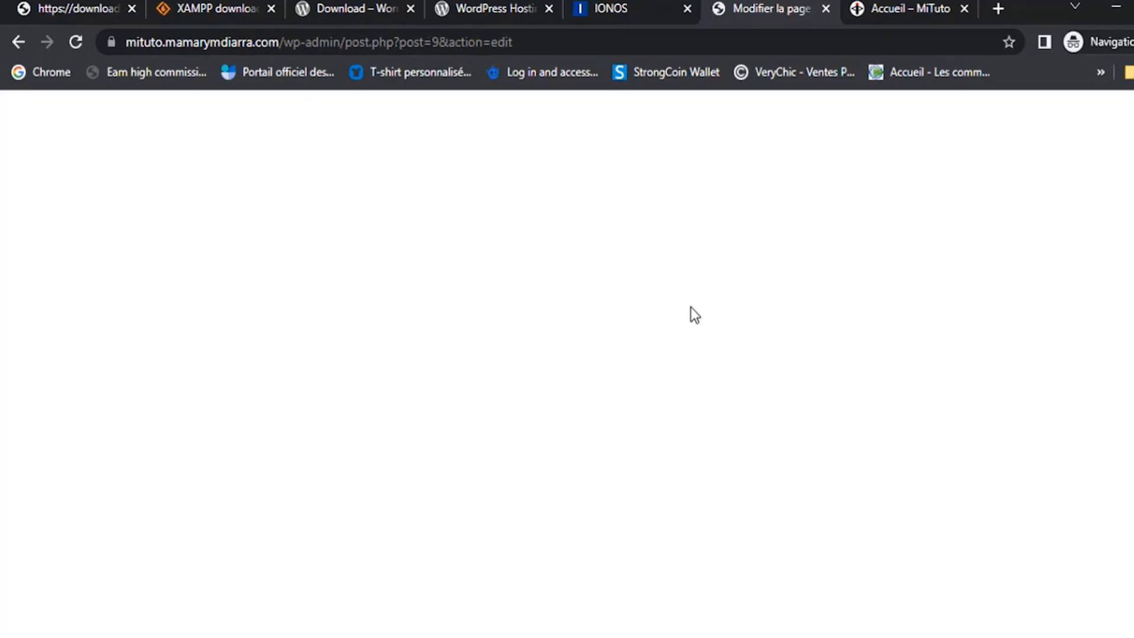
click(470, 424)
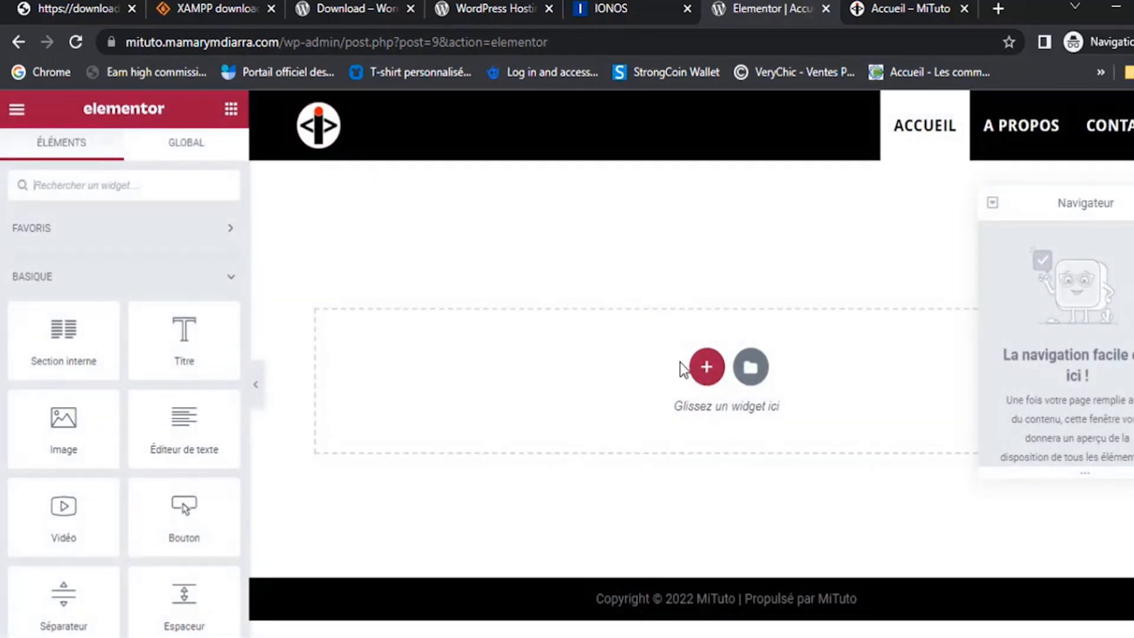
Add a single-column section to the empty page and open the section's layout settings
click(706, 369)
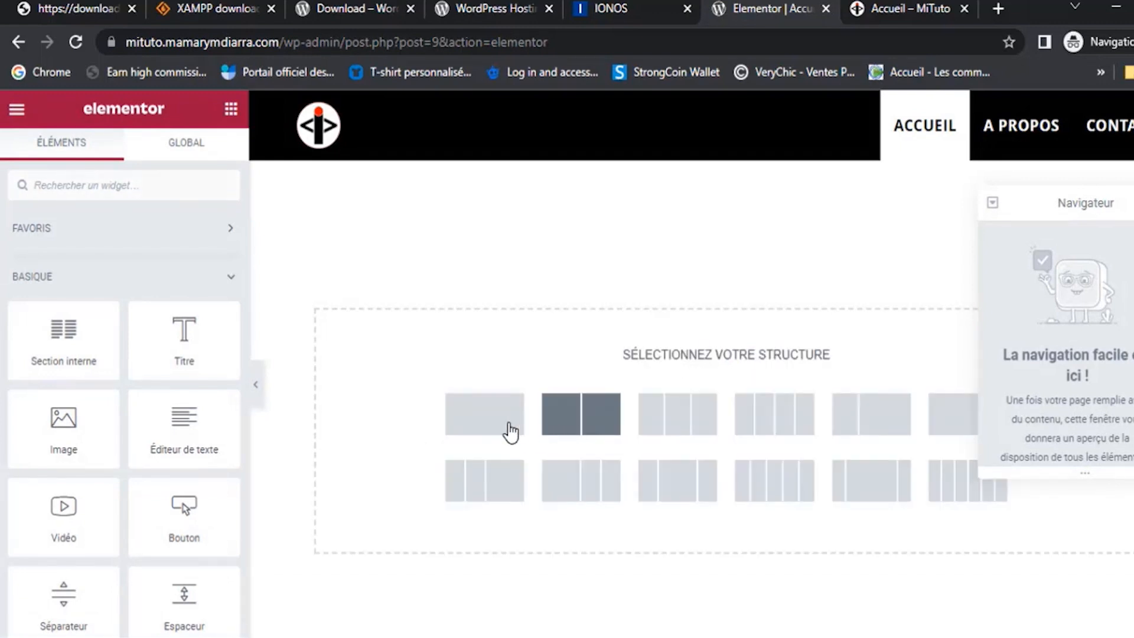
click(502, 432)
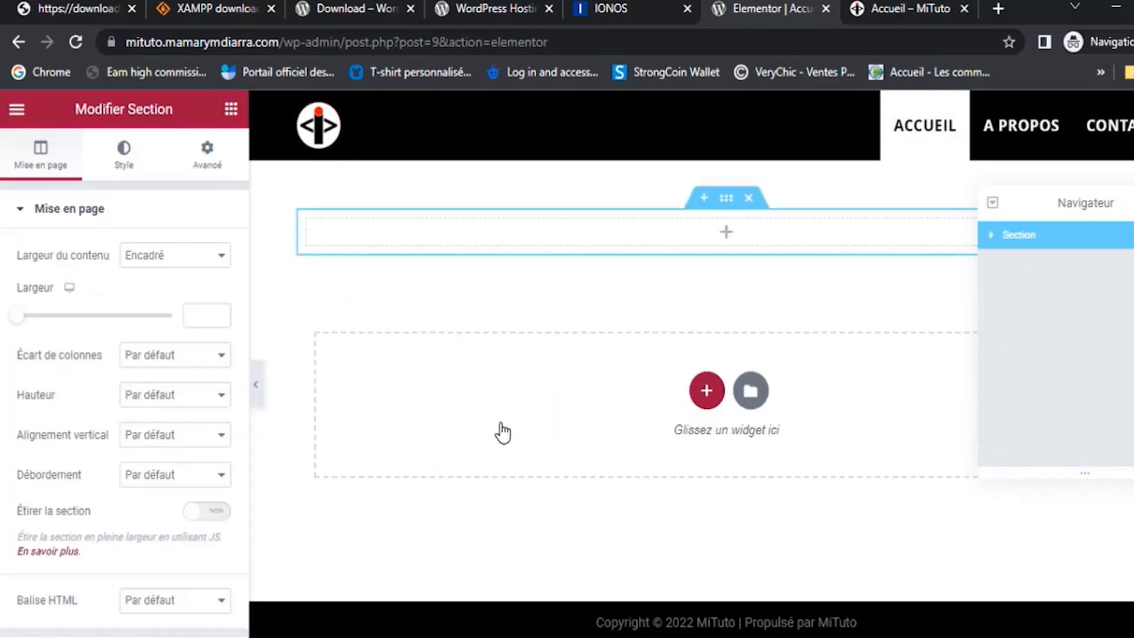
click(723, 243)
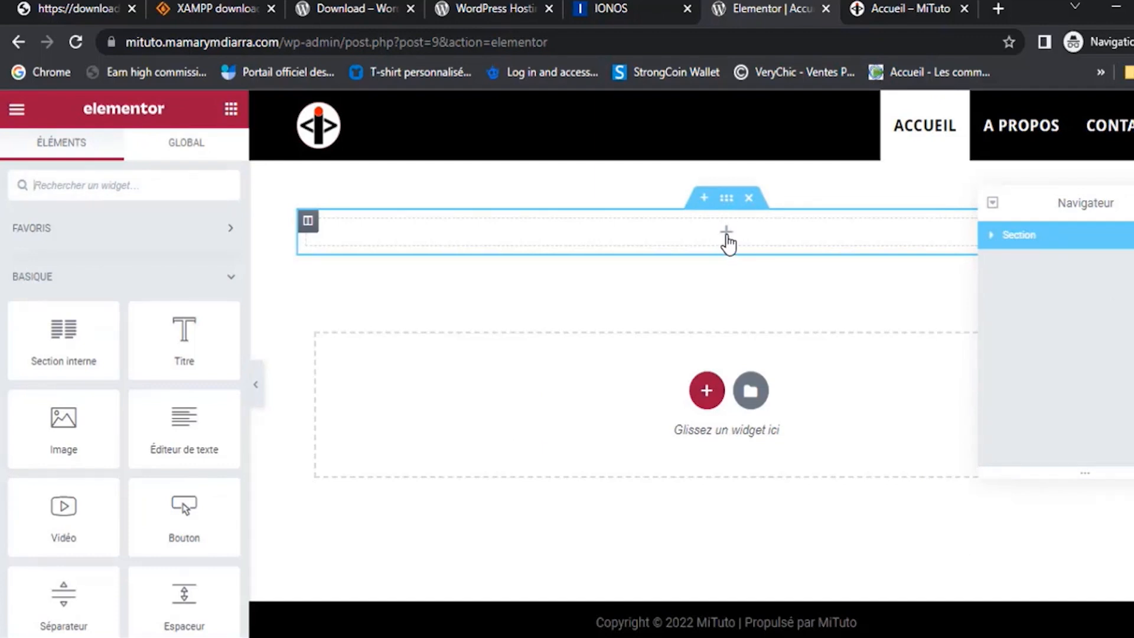
click(725, 201)
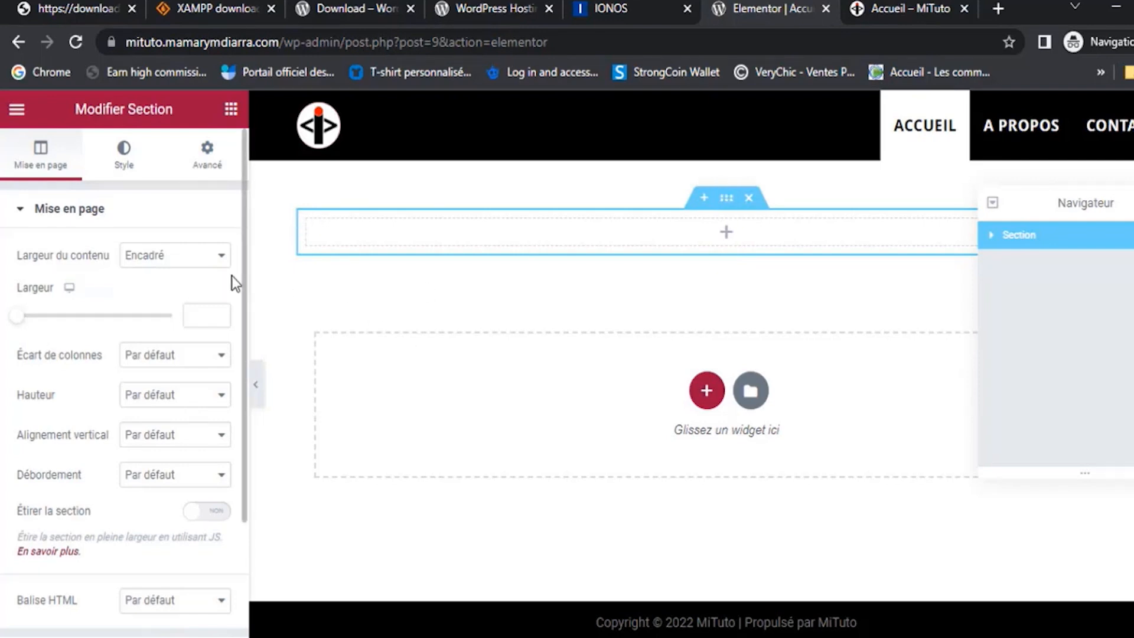
Set the section's boxed content width to 1400
click(200, 321)
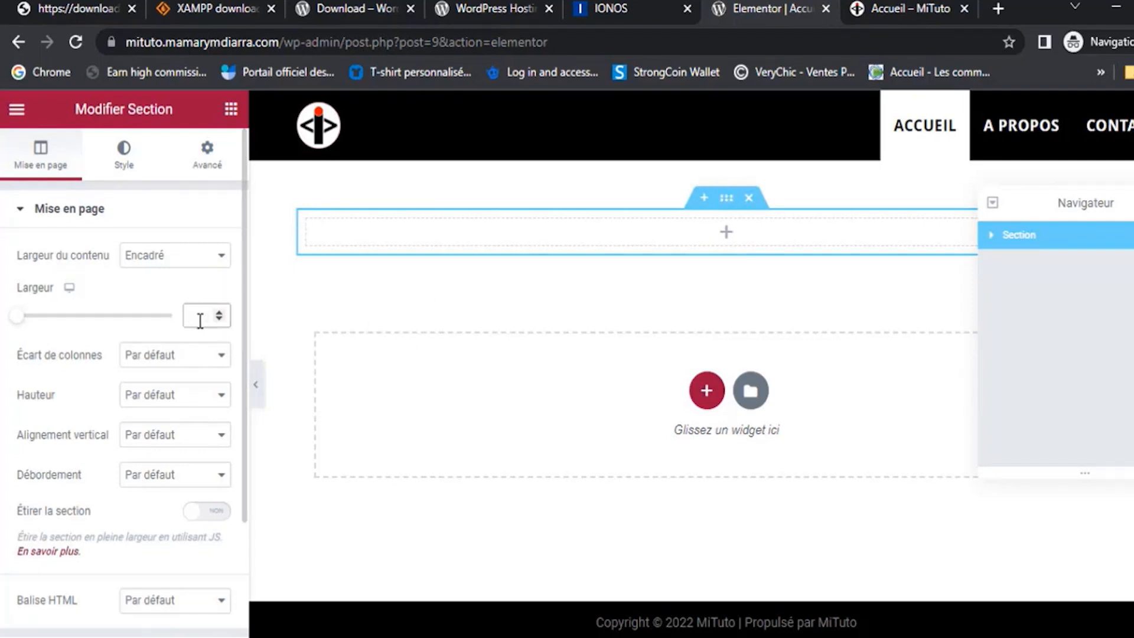
text(1400)
click(165, 362)
click(165, 364)
Give the section a minimum height (Hauteur min.) of 800 px
click(153, 396)
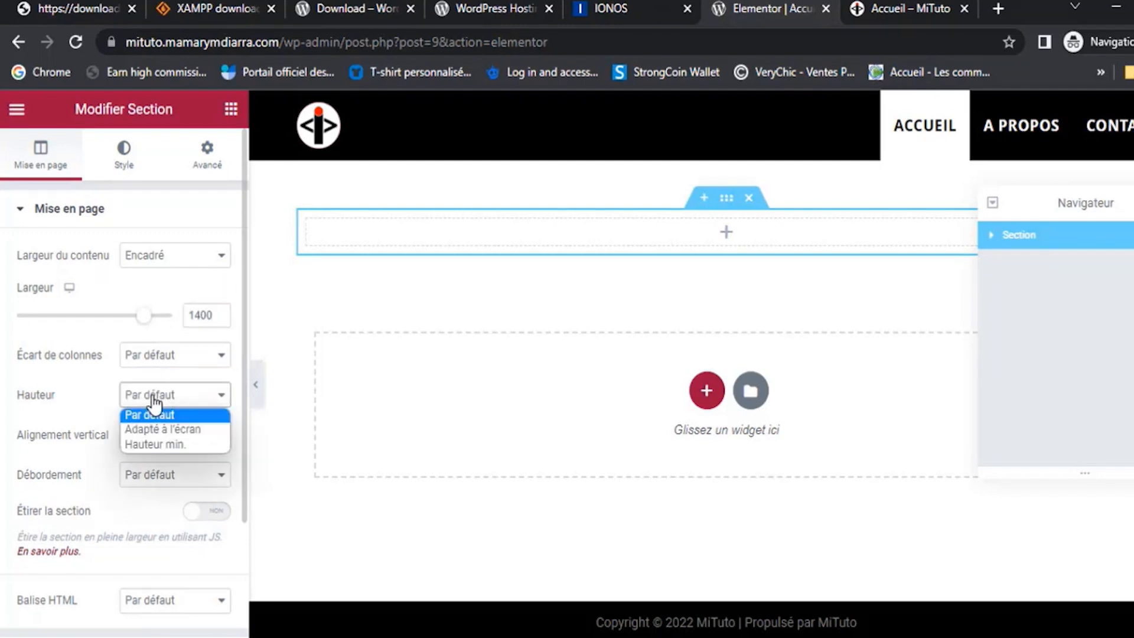
click(149, 445)
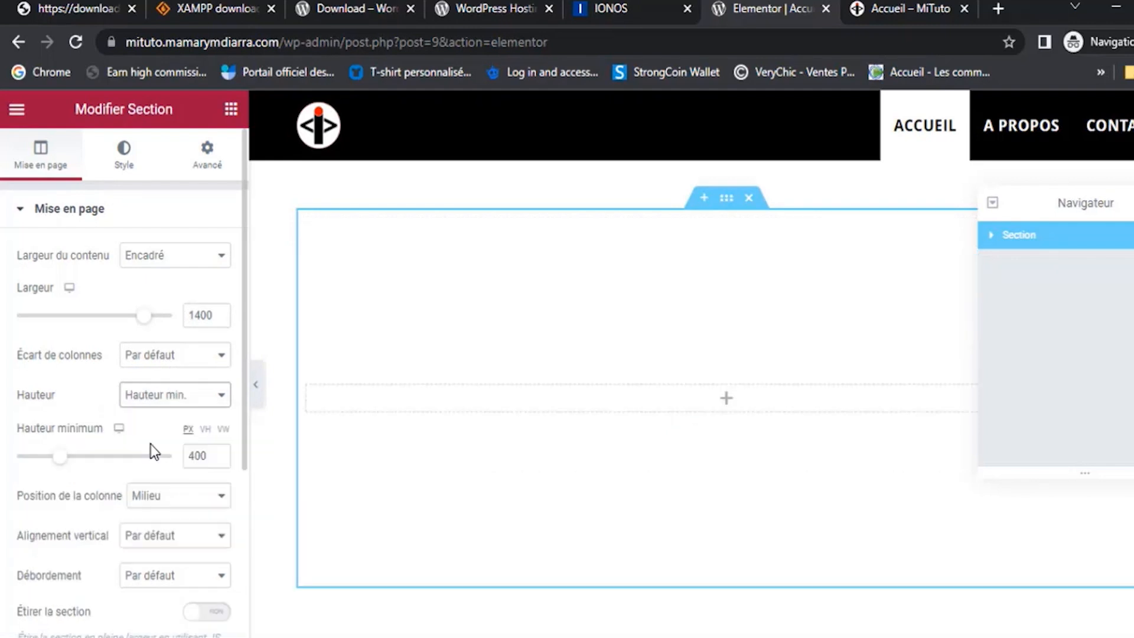
drag(206, 457, 165, 466)
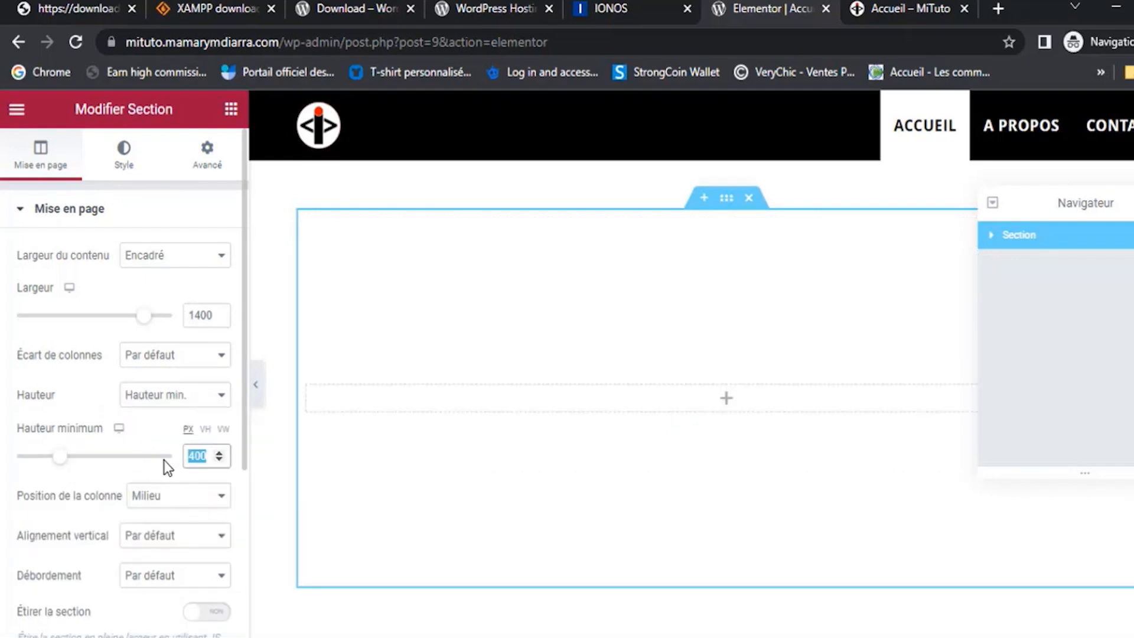
text(800)
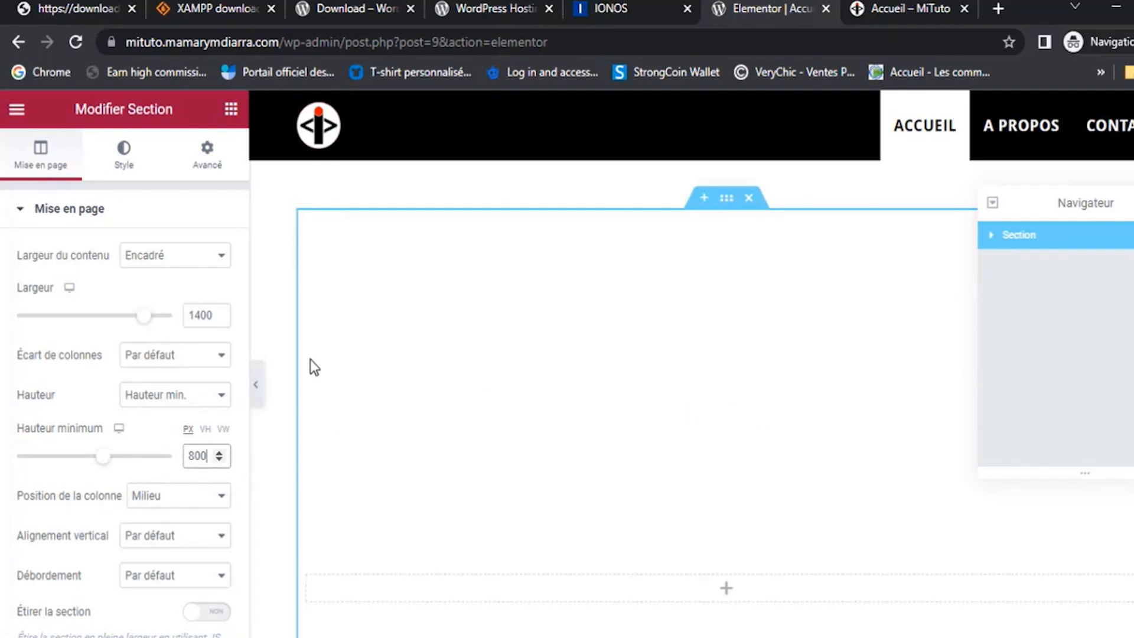
Try a content width of about 774 for the section, and clear the width value
drag(145, 316, 56, 329)
drag(207, 321, 147, 324)
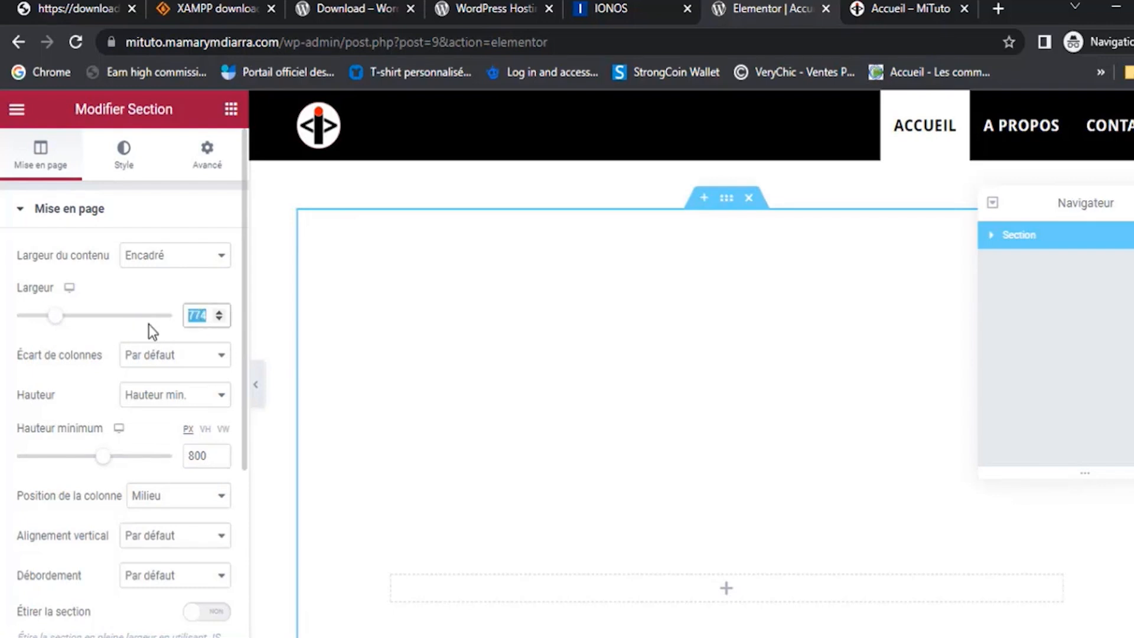
key(BackSpace)
Enable stretching for the section, set its content width to Pleine largeur, and check its extent on the page
scroll(186, 378, down, 3)
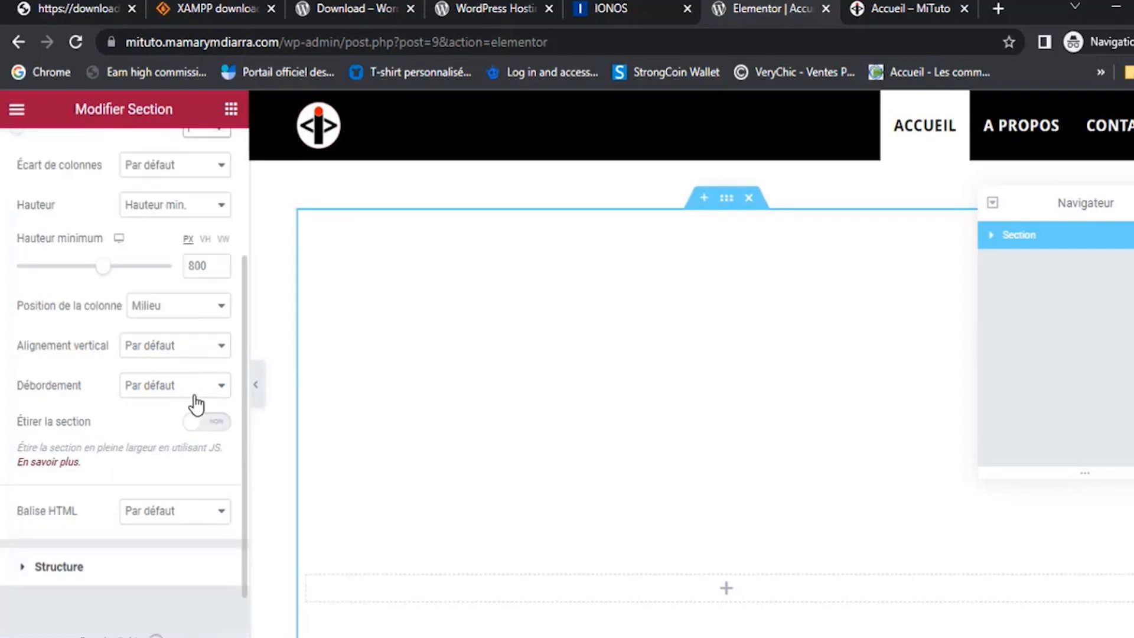
click(203, 423)
scroll(177, 243, up, 3)
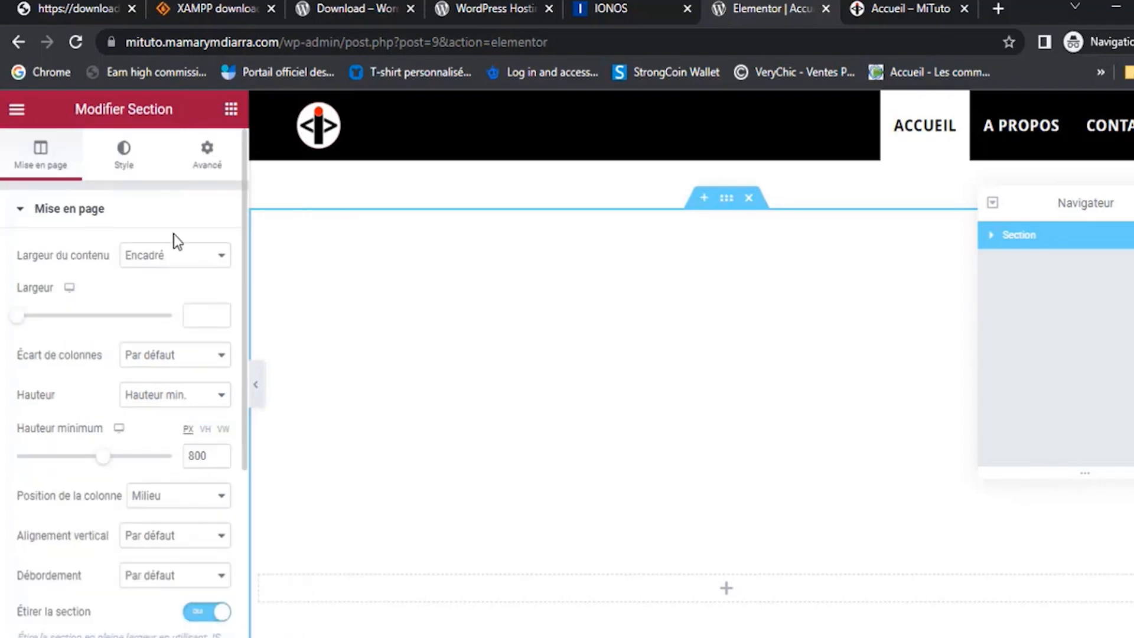
click(182, 262)
click(166, 291)
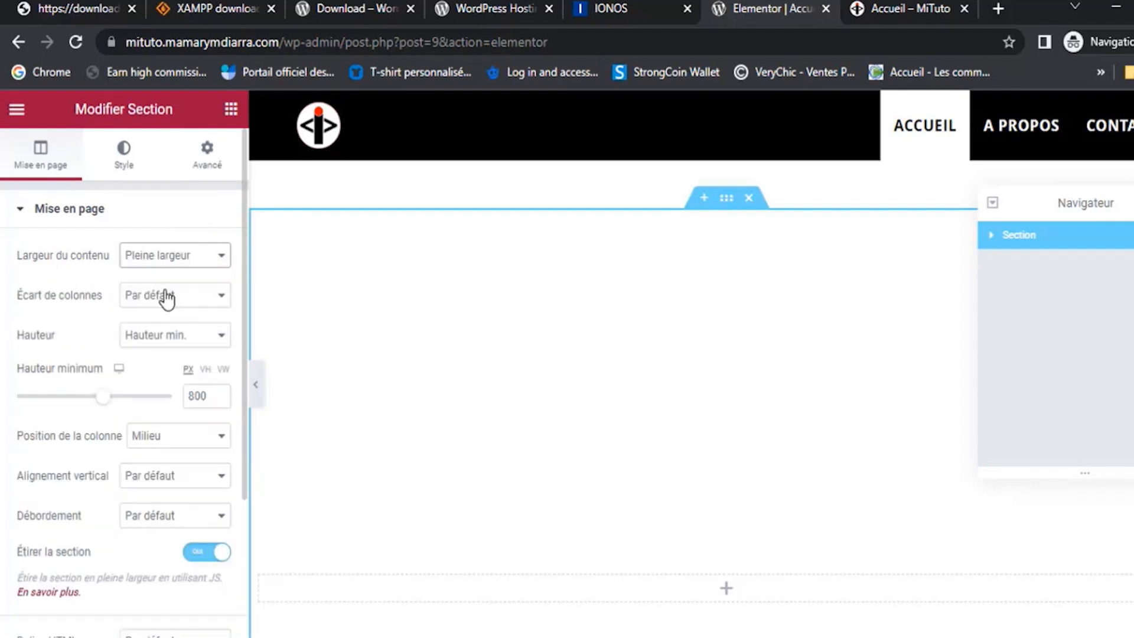
scroll(528, 328, down, 8)
scroll(519, 328, up, 8)
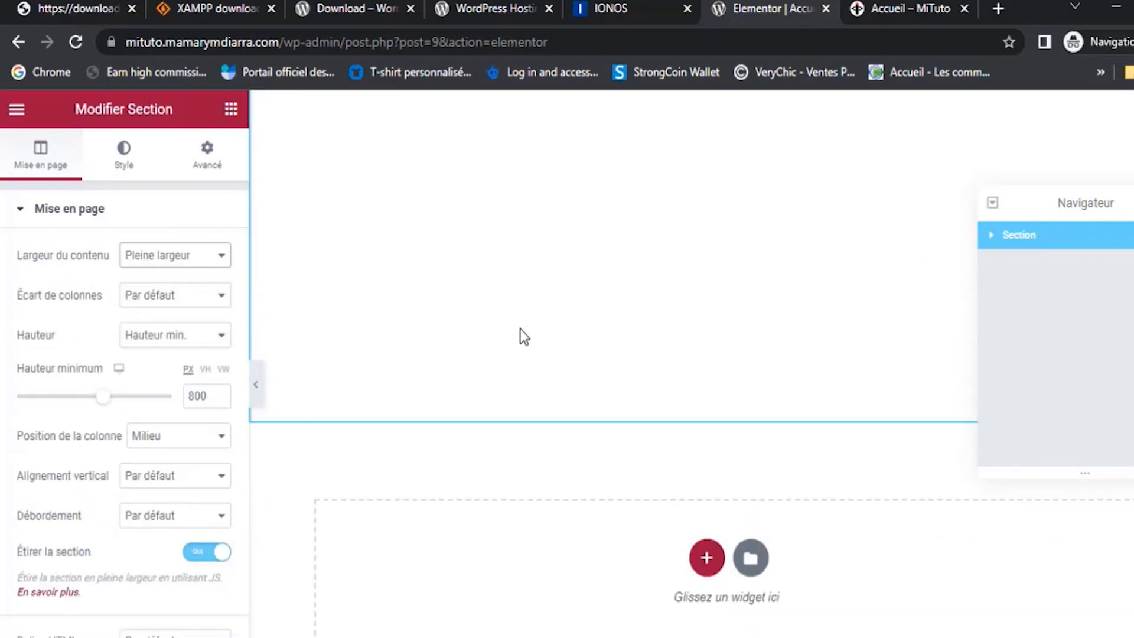
scroll(520, 328, down, 4)
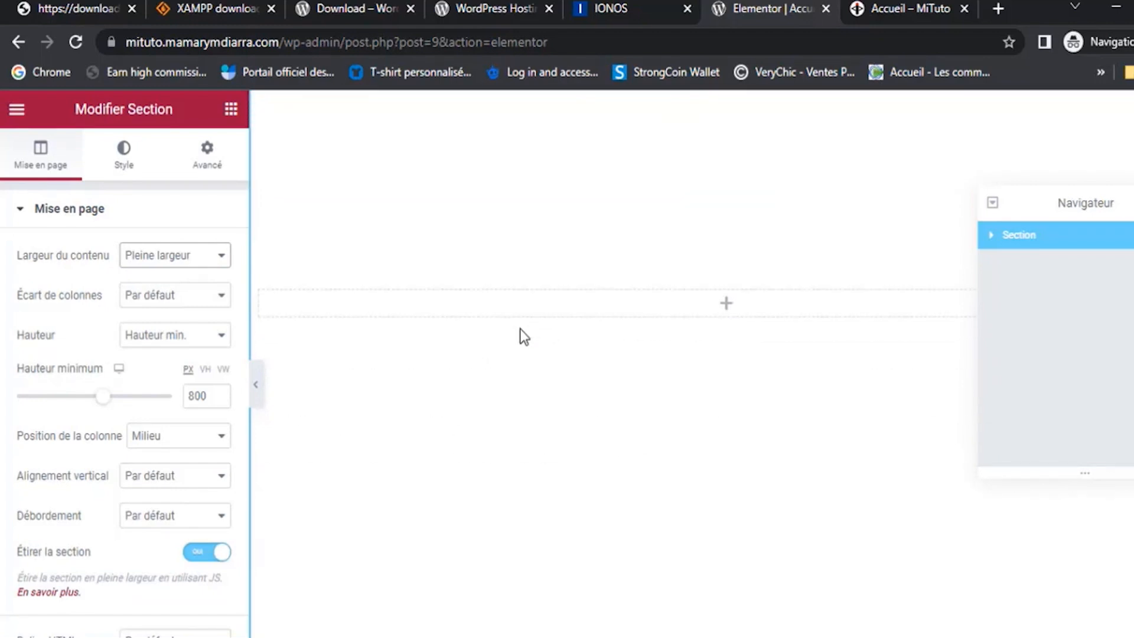
scroll(519, 328, up, 1)
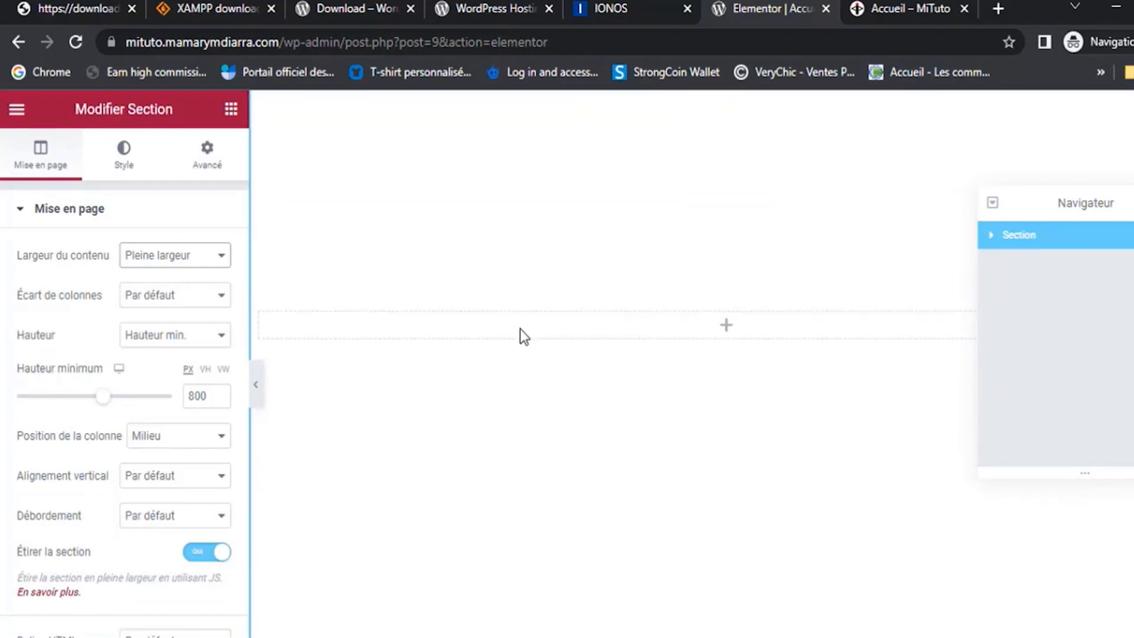
Give the section a classic background in black, #000000
click(121, 159)
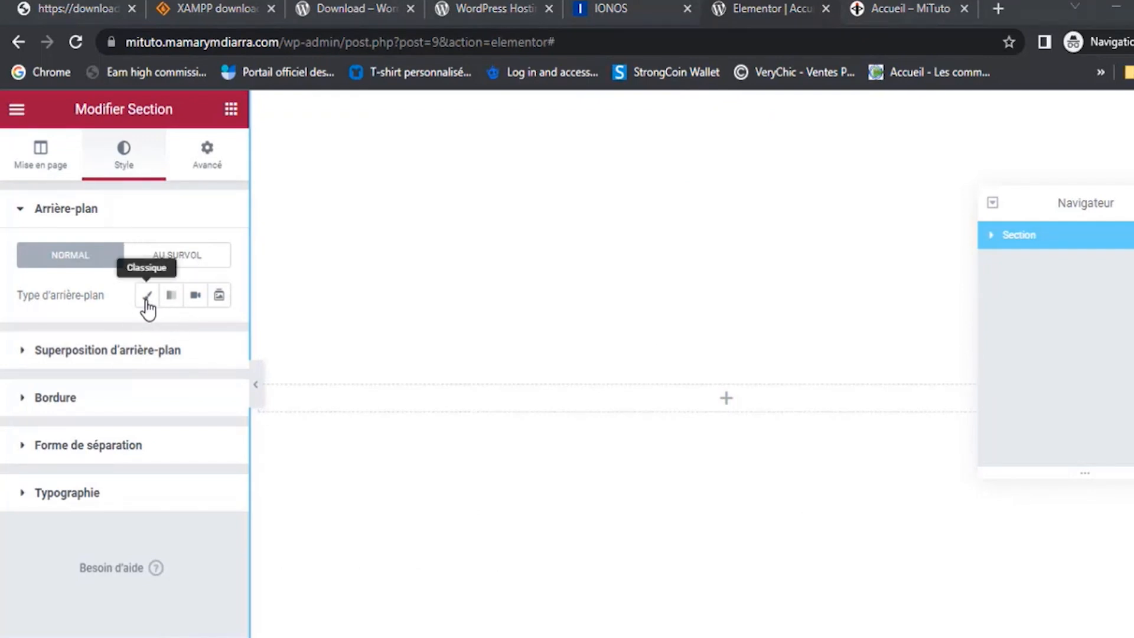
click(146, 297)
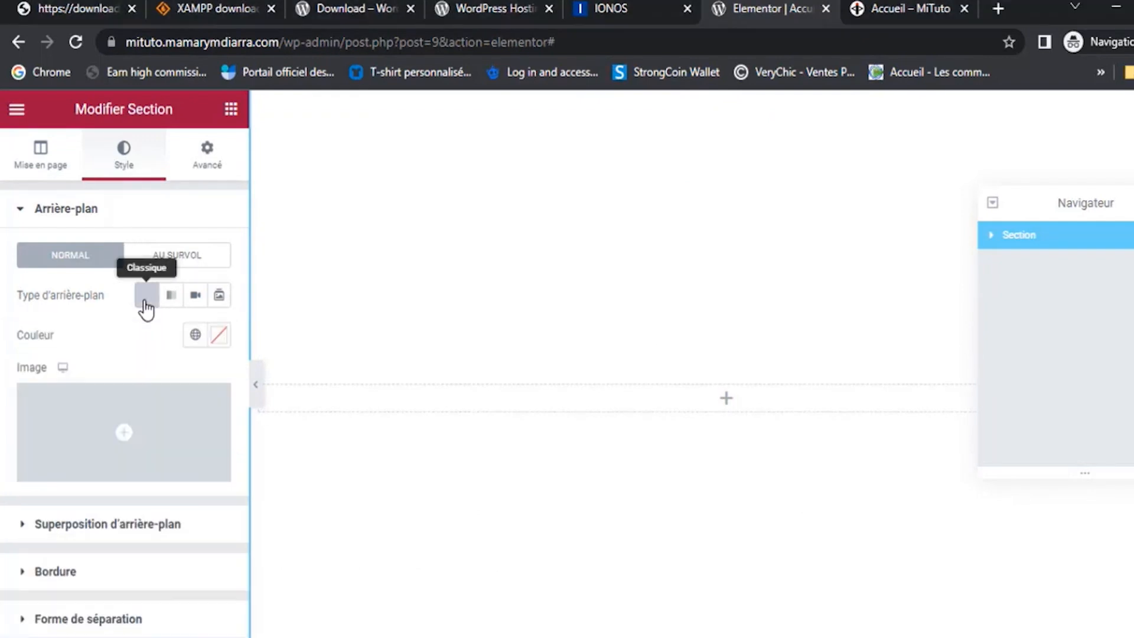
click(219, 335)
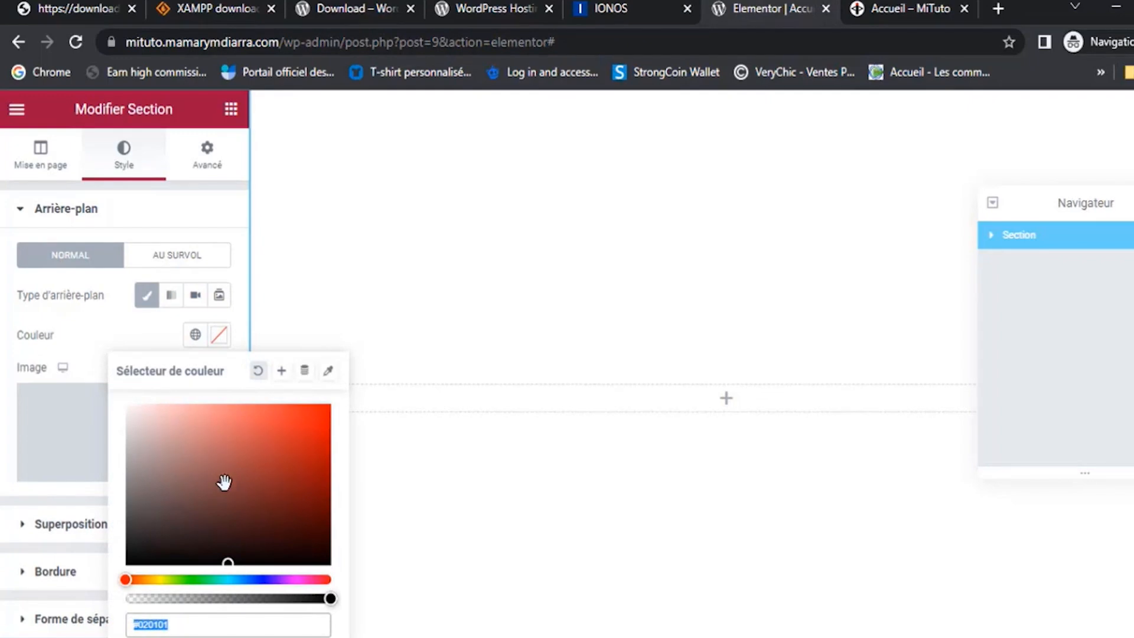
mouse_move(217, 501)
mouse_down()
mouse_move(291, 448)
mouse_move(324, 405)
mouse_move(137, 569)
mouse_move(195, 508)
mouse_move(243, 490)
mouse_move(274, 460)
mouse_move(239, 470)
mouse_move(126, 563)
mouse_up()
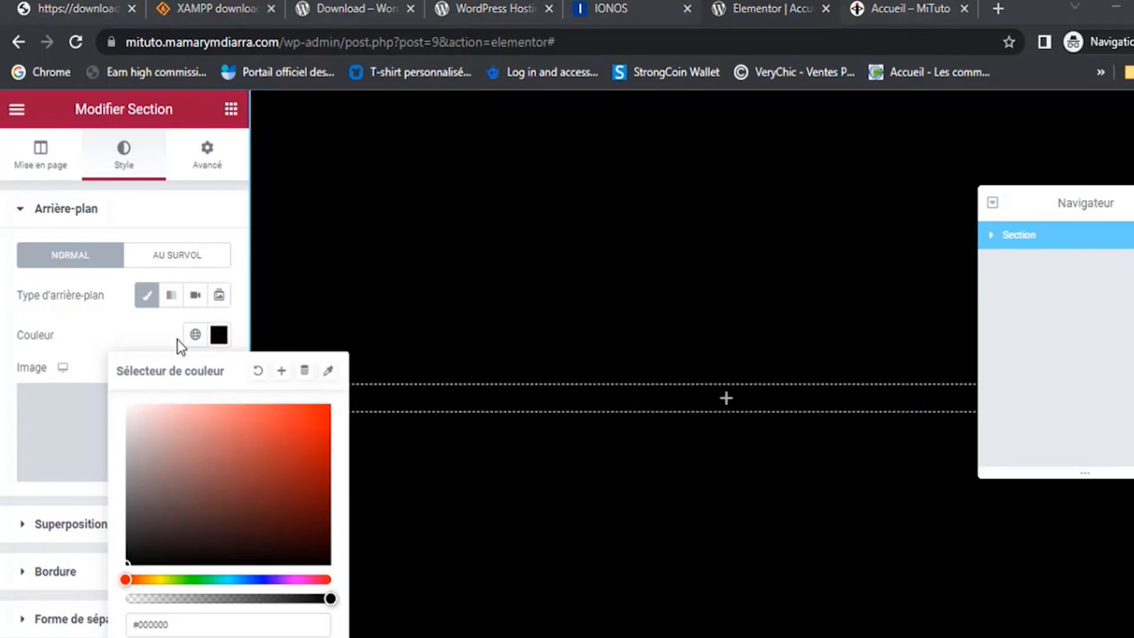
Switch the section's background to a gradient and set its second colour to bright red, #FE0000
click(171, 300)
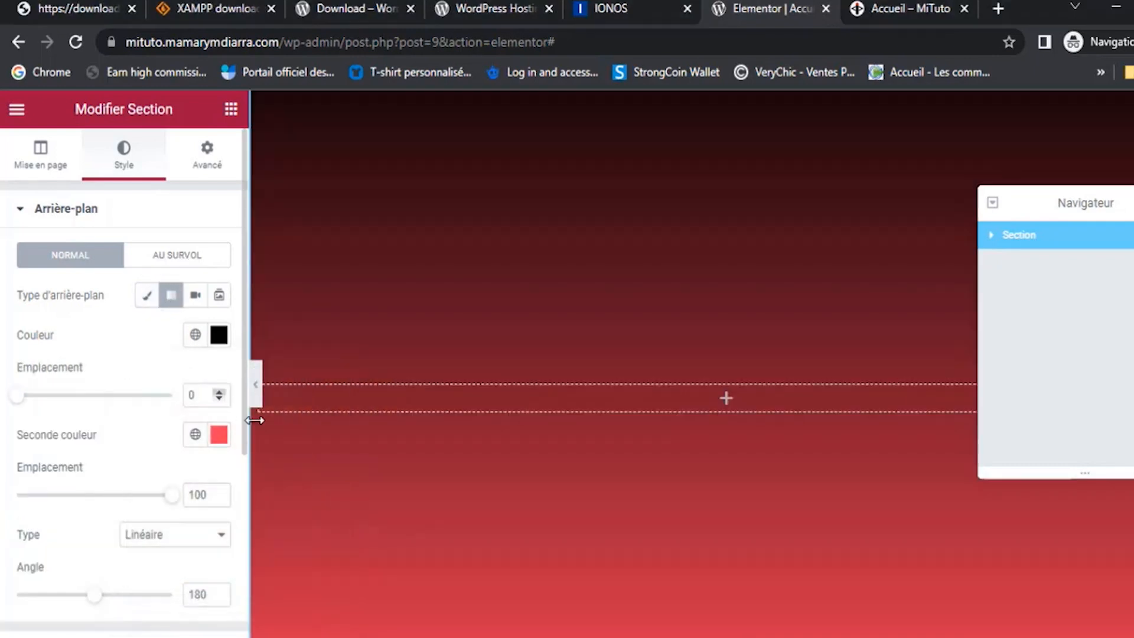
scroll(606, 382, down, 3)
scroll(606, 384, up, 3)
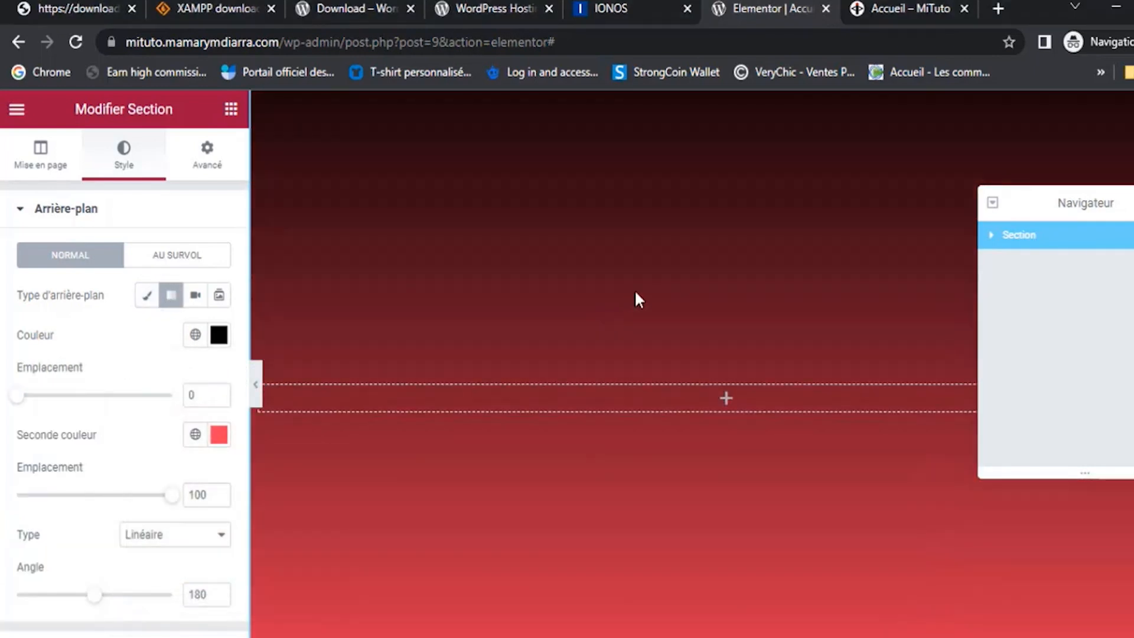
click(217, 438)
drag(323, 343, 351, 349)
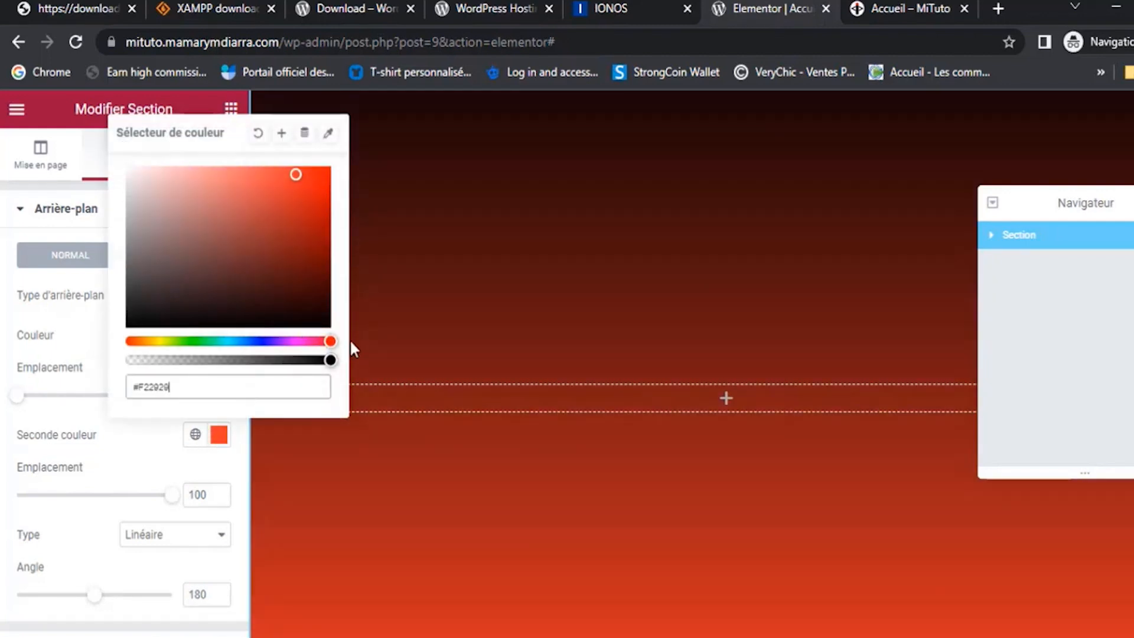
drag(313, 204, 367, 196)
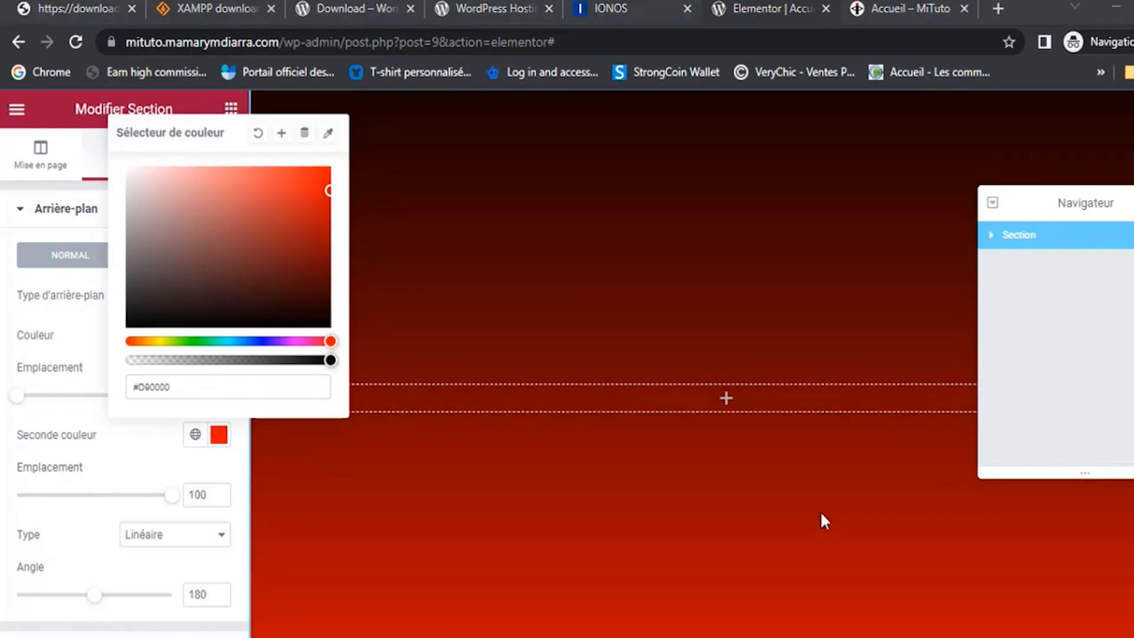
drag(1007, 373, 483, 423)
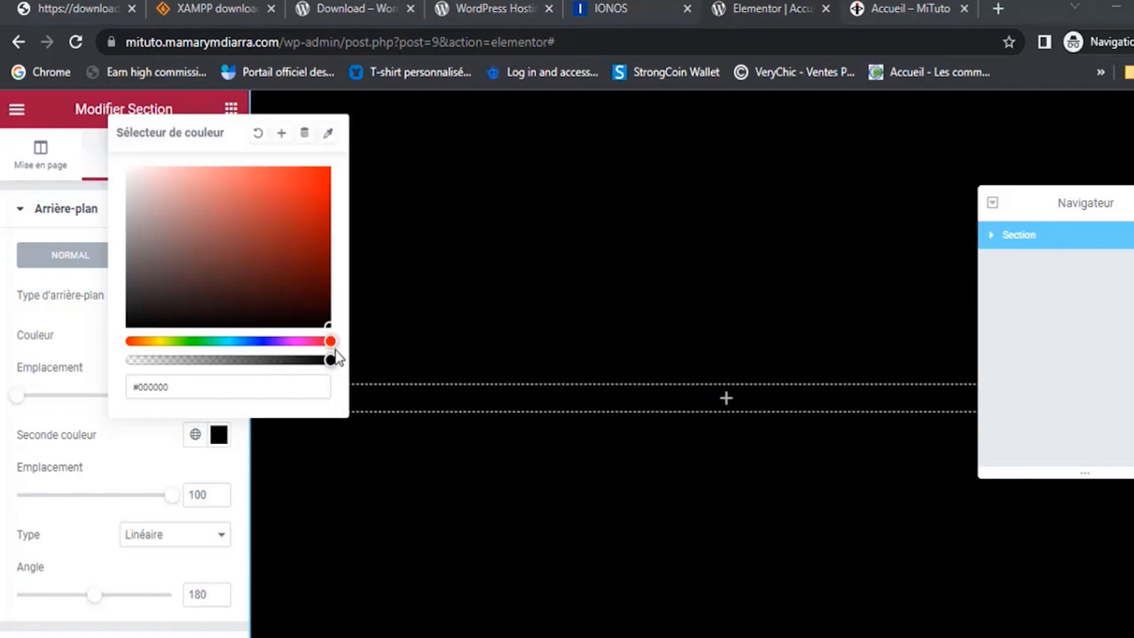
click(292, 281)
drag(282, 259, 329, 169)
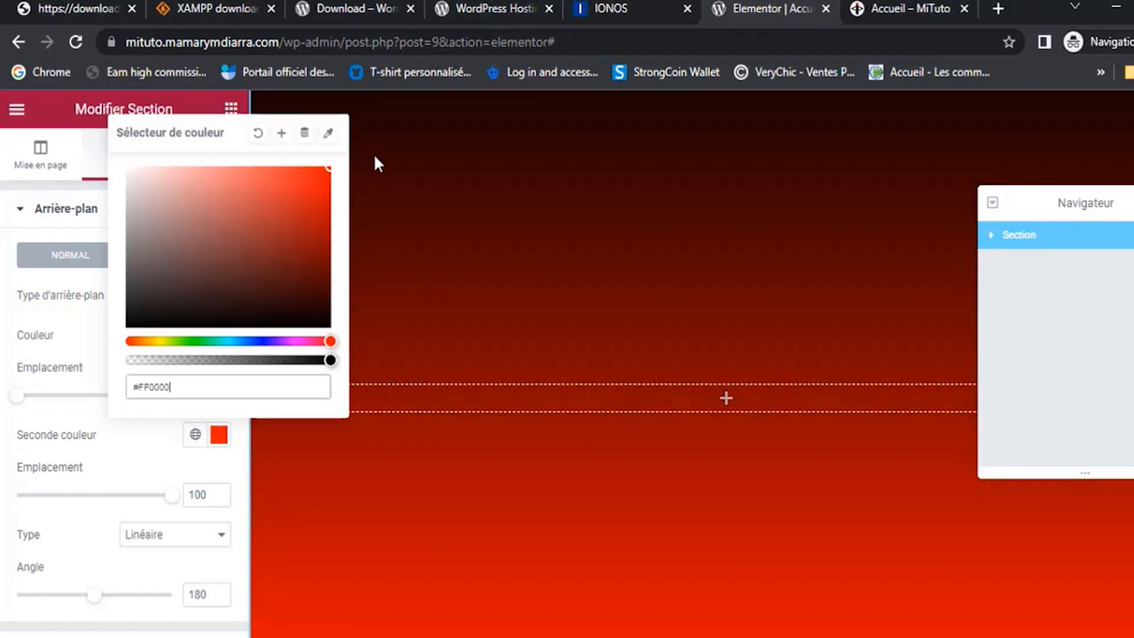
drag(354, 252, 346, 165)
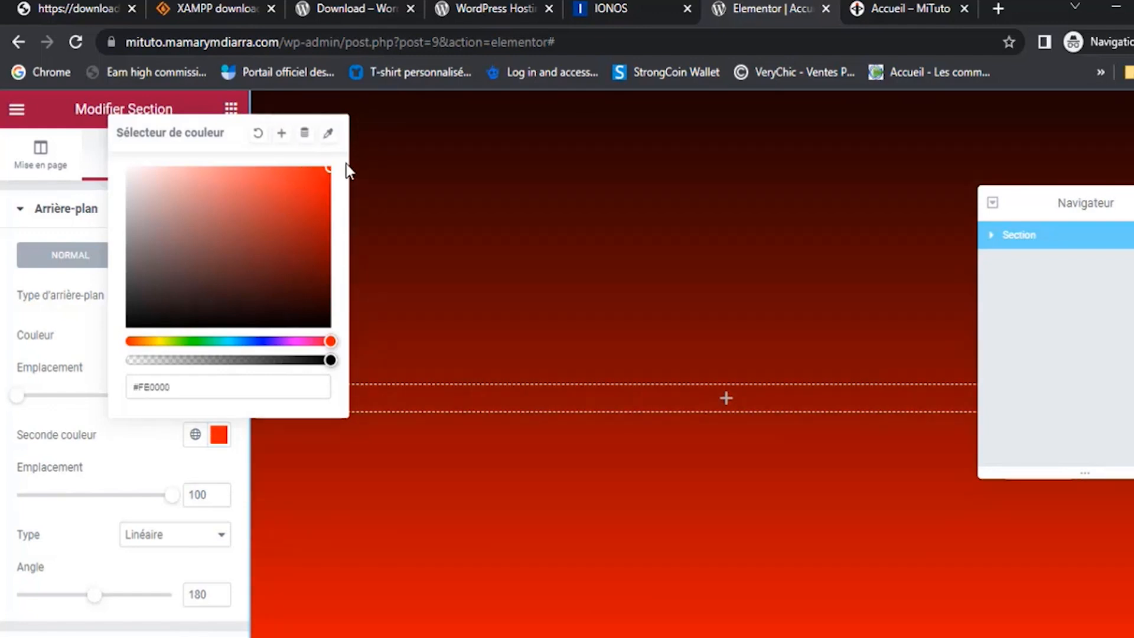
click(219, 438)
Try a green hue for the gradient's first colour and return the colour to black, #000000
click(218, 335)
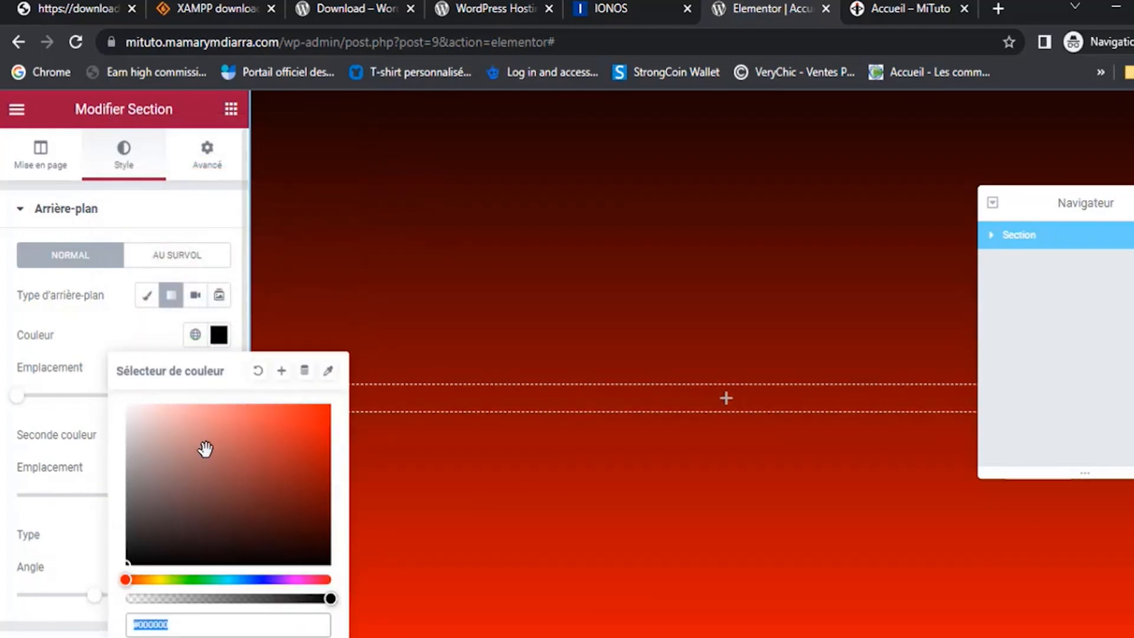
click(183, 575)
mouse_move(202, 524)
mouse_down()
mouse_move(274, 463)
mouse_move(325, 447)
mouse_move(306, 481)
mouse_move(311, 460)
mouse_move(124, 551)
mouse_move(121, 566)
mouse_up()
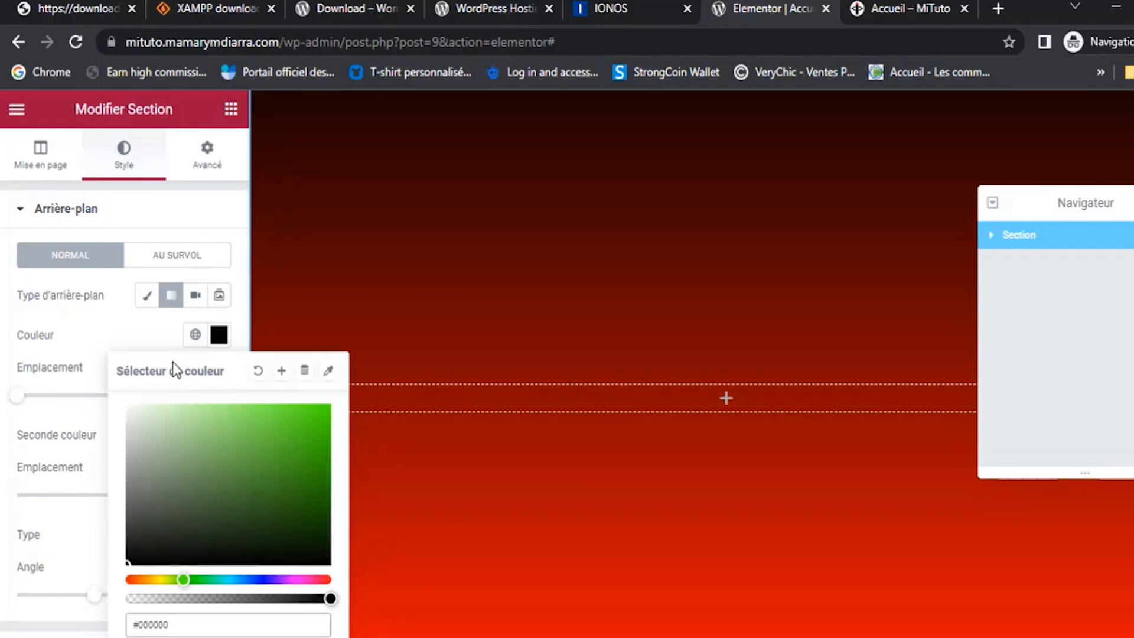
click(219, 337)
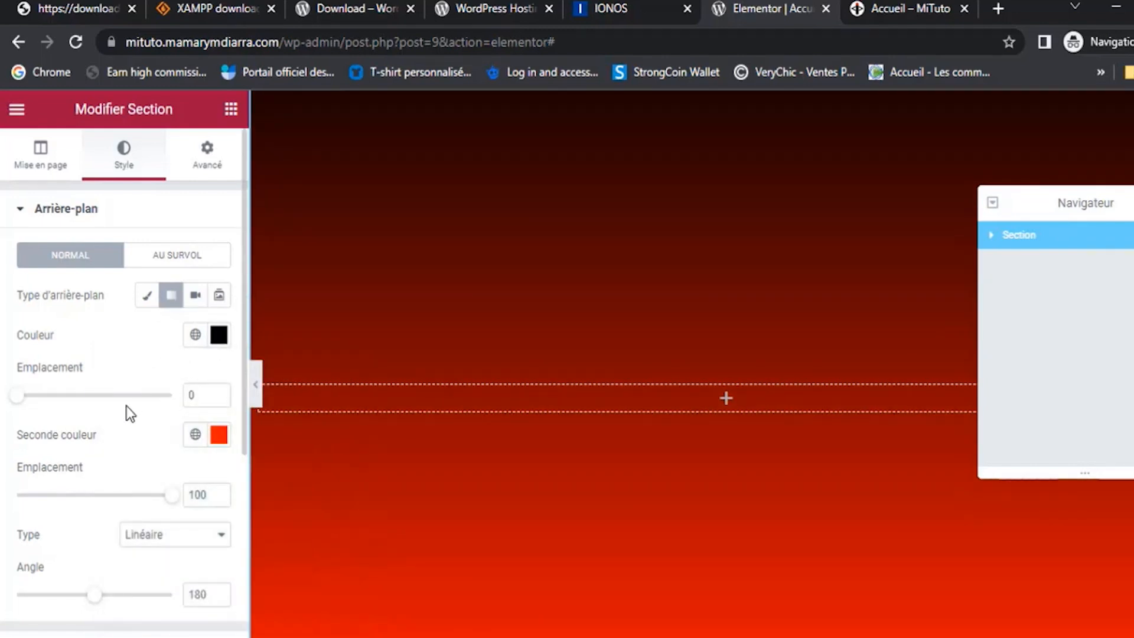
Adjust the linear gradient to colour locations 0 and 100 with an angle of 0, and review the section
mouse_move(25, 405)
mouse_down()
mouse_move(106, 397)
mouse_move(1, 400)
mouse_move(88, 400)
mouse_move(8, 408)
mouse_up()
mouse_move(172, 501)
mouse_down()
mouse_move(17, 498)
mouse_move(174, 503)
mouse_up()
drag(99, 598, 3, 598)
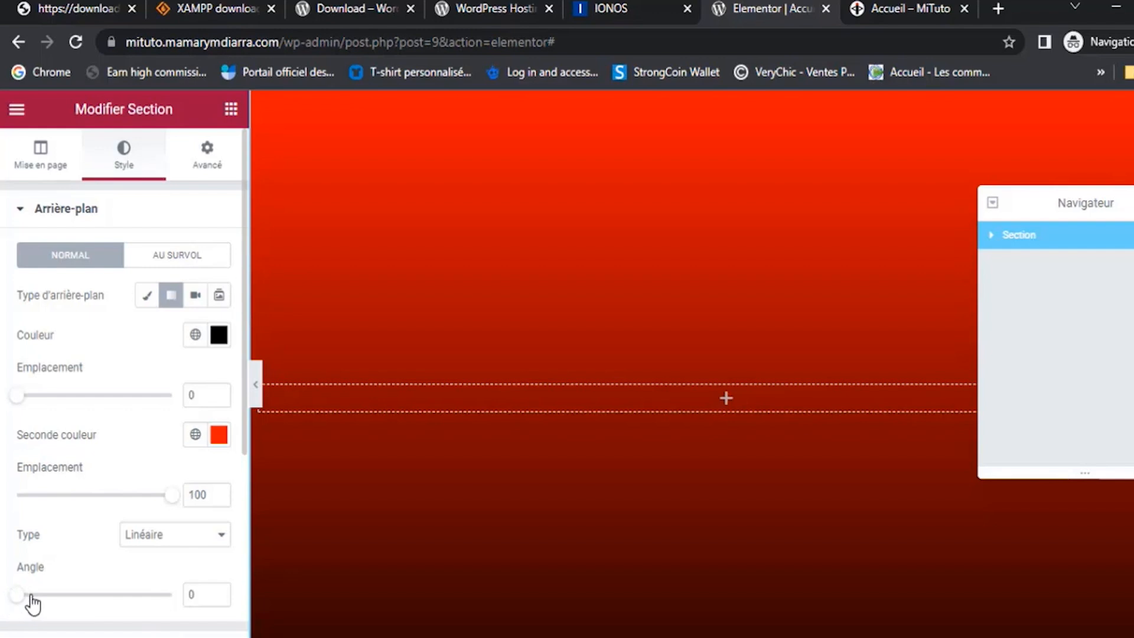
scroll(686, 357, down, 3)
scroll(700, 371, up, 6)
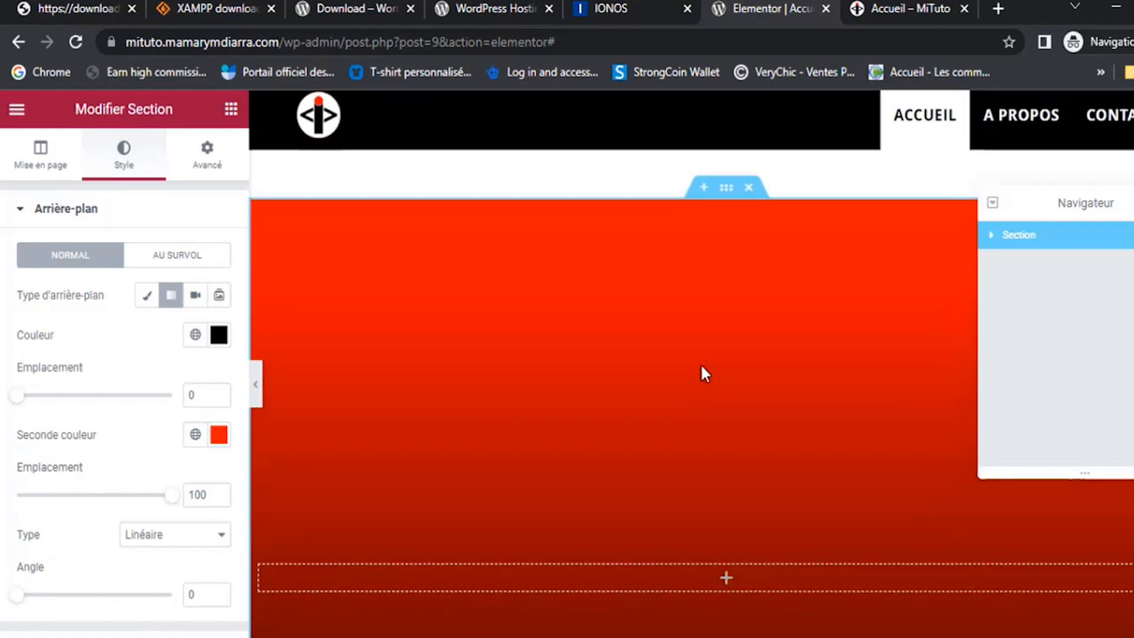
Reduce the section's minimum height to 750 px and review the result on the page
click(55, 171)
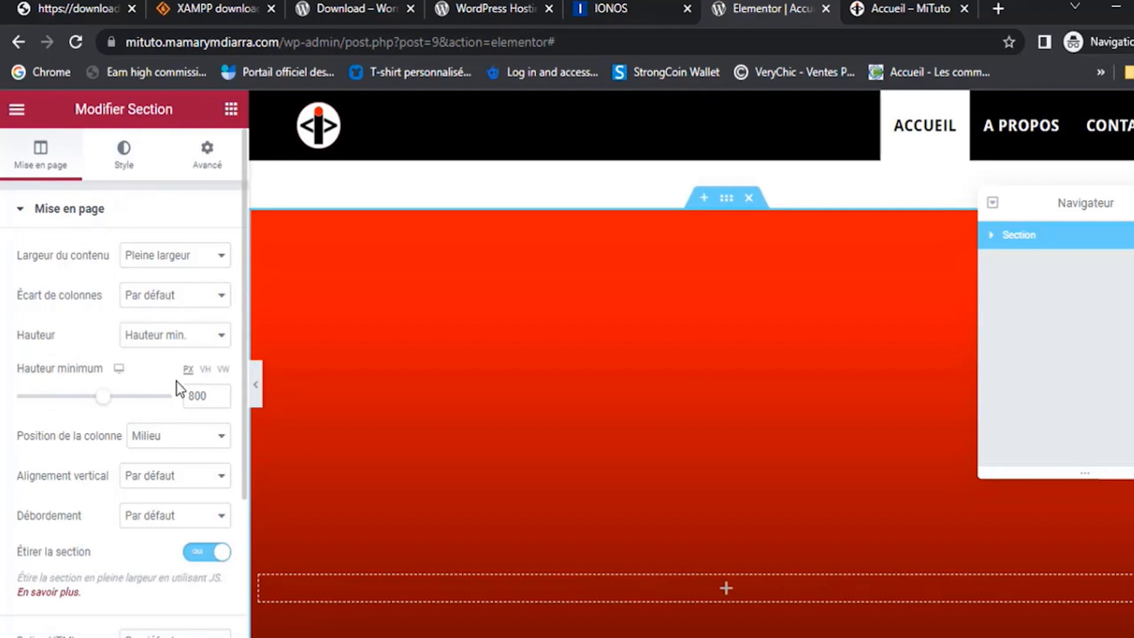
click(221, 401)
click(220, 401)
click(220, 402)
click(221, 402)
click(221, 401)
click(221, 401)
click(221, 401)
drag(220, 401, 221, 401)
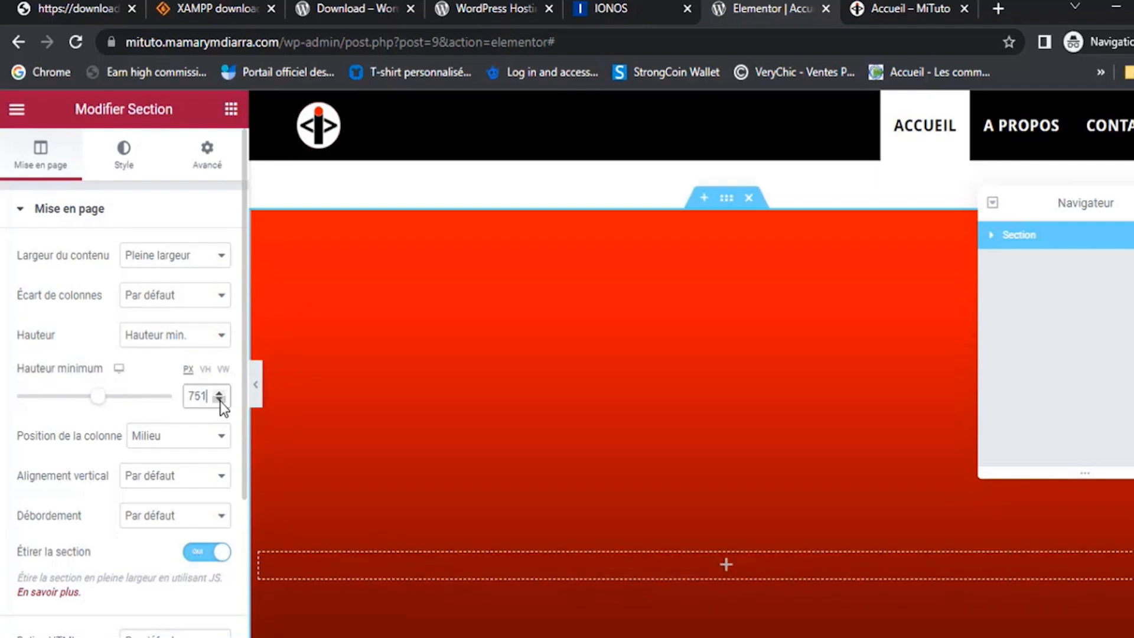
click(221, 401)
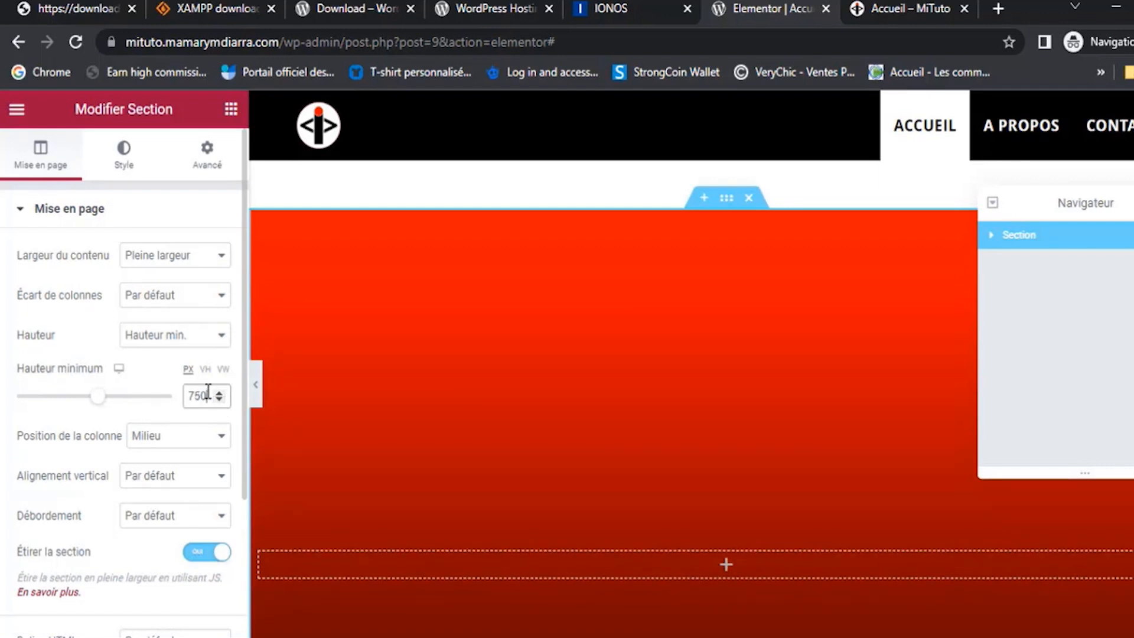
scroll(607, 348, down, 3)
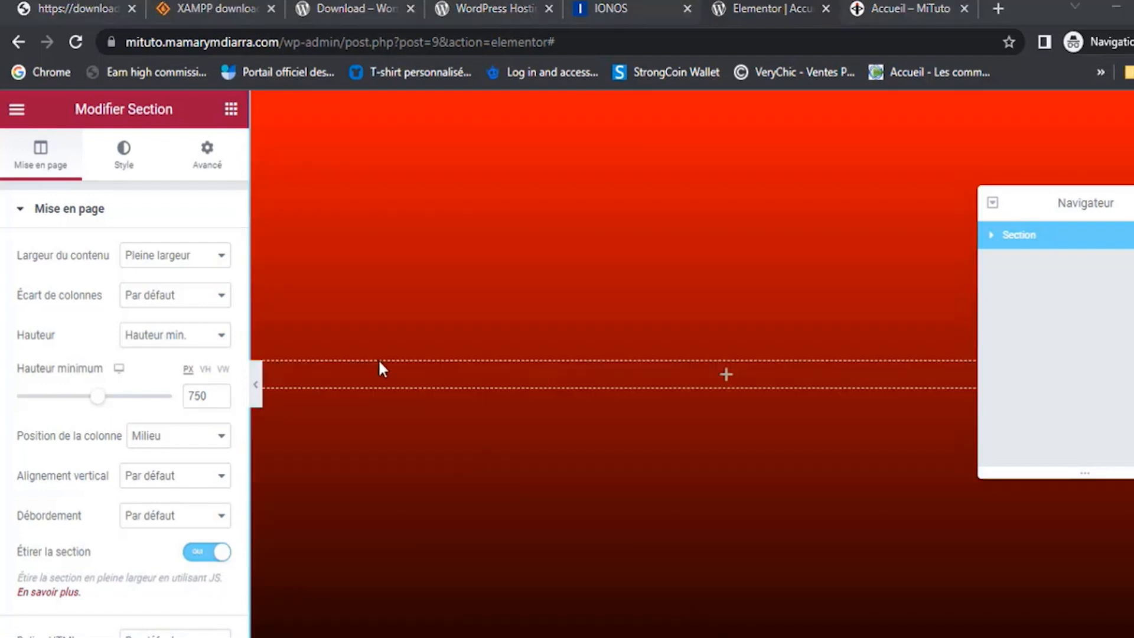
Try the classic background type on the section and switch it back to the gradient
click(125, 161)
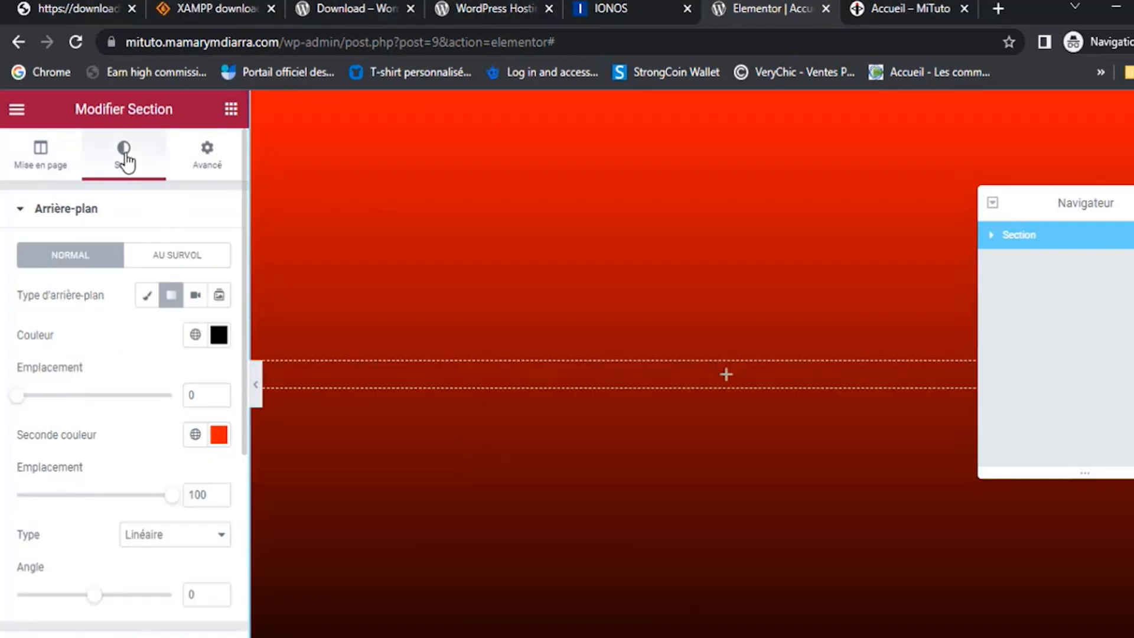
click(147, 298)
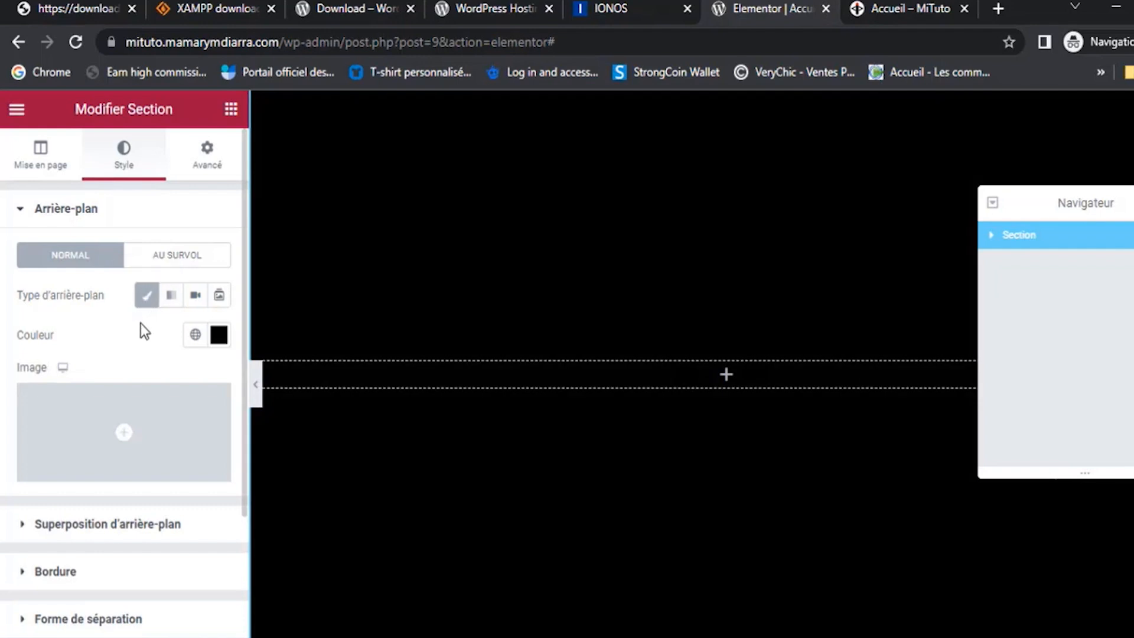
click(170, 297)
Give the section a classic background overlay using the uploaded mario-klassenpng image from the Ressources folder
scroll(125, 335, down, 5)
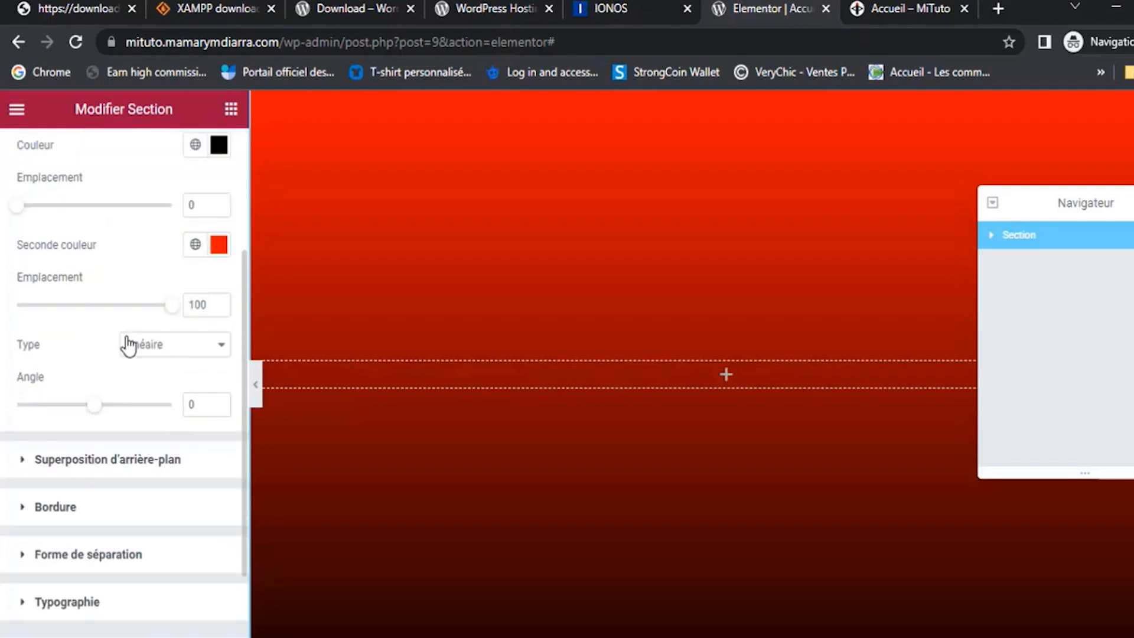
click(89, 369)
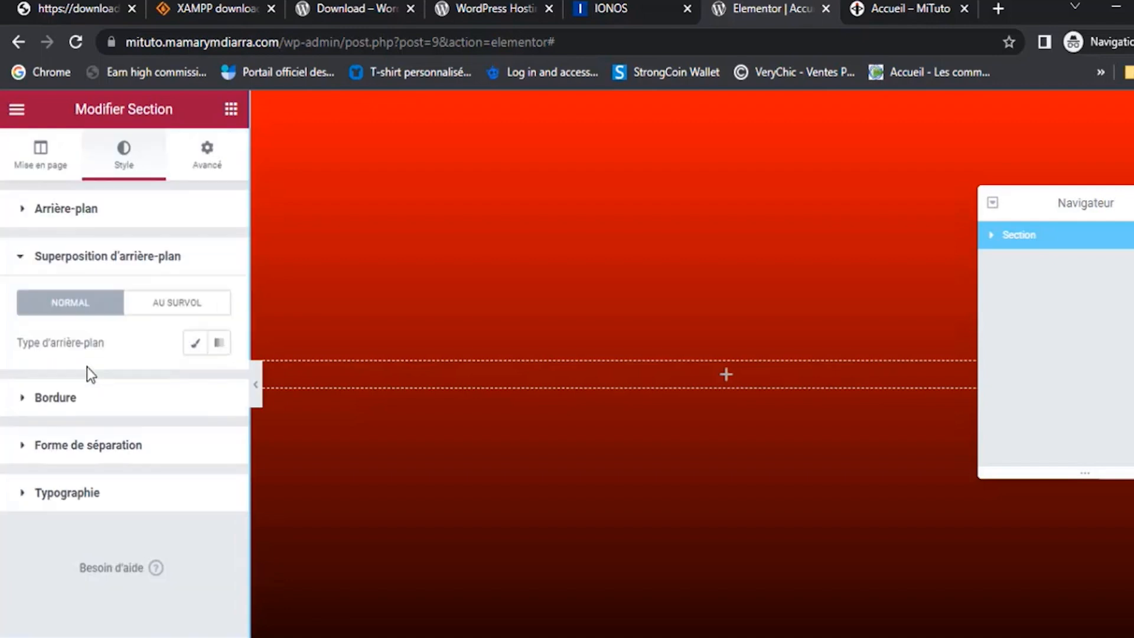
click(196, 348)
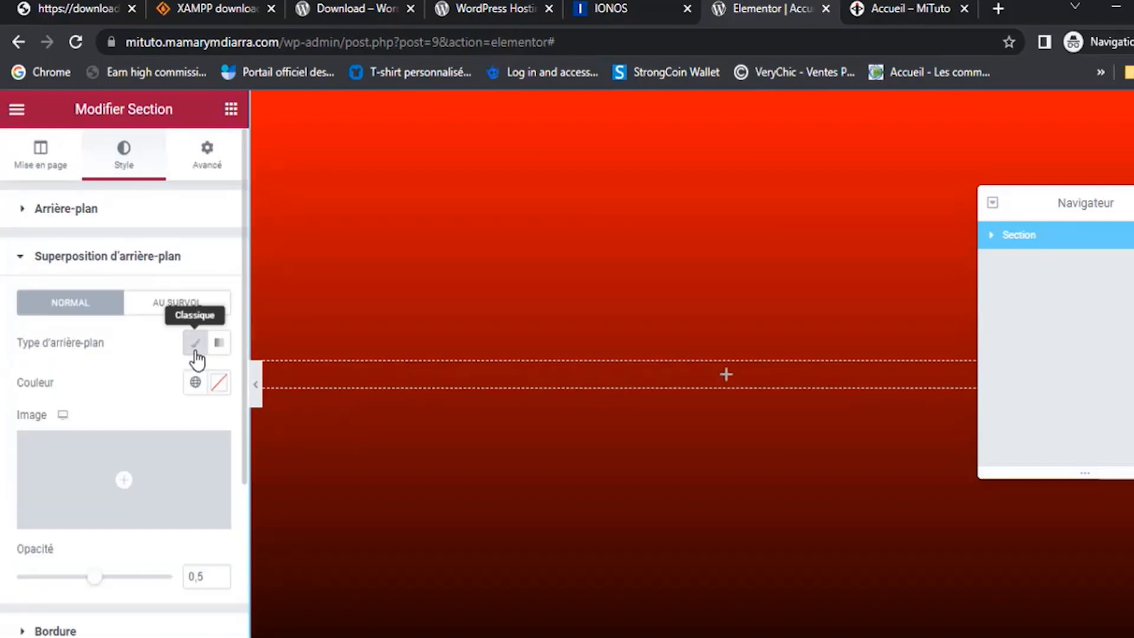
click(125, 479)
click(300, 188)
click(653, 412)
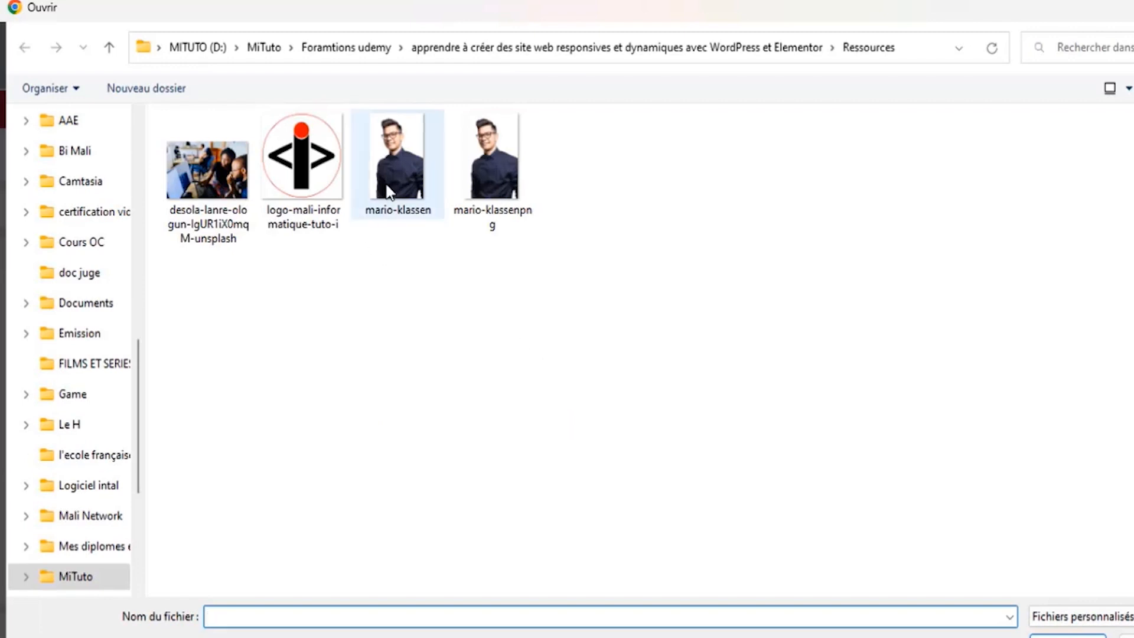
click(488, 168)
key(Return)
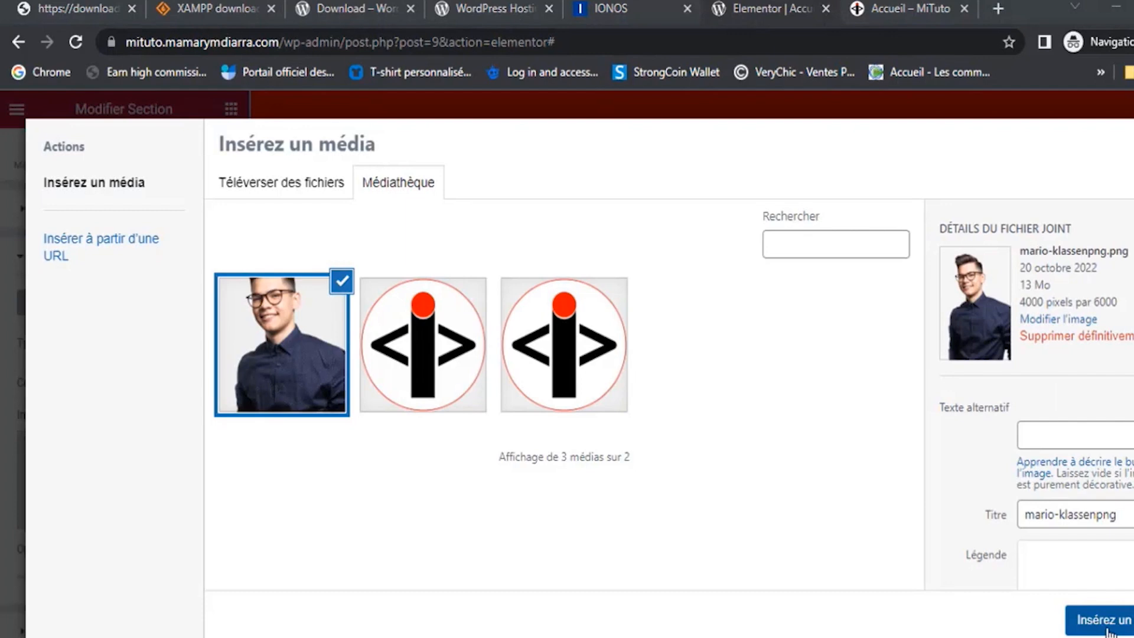
click(1104, 620)
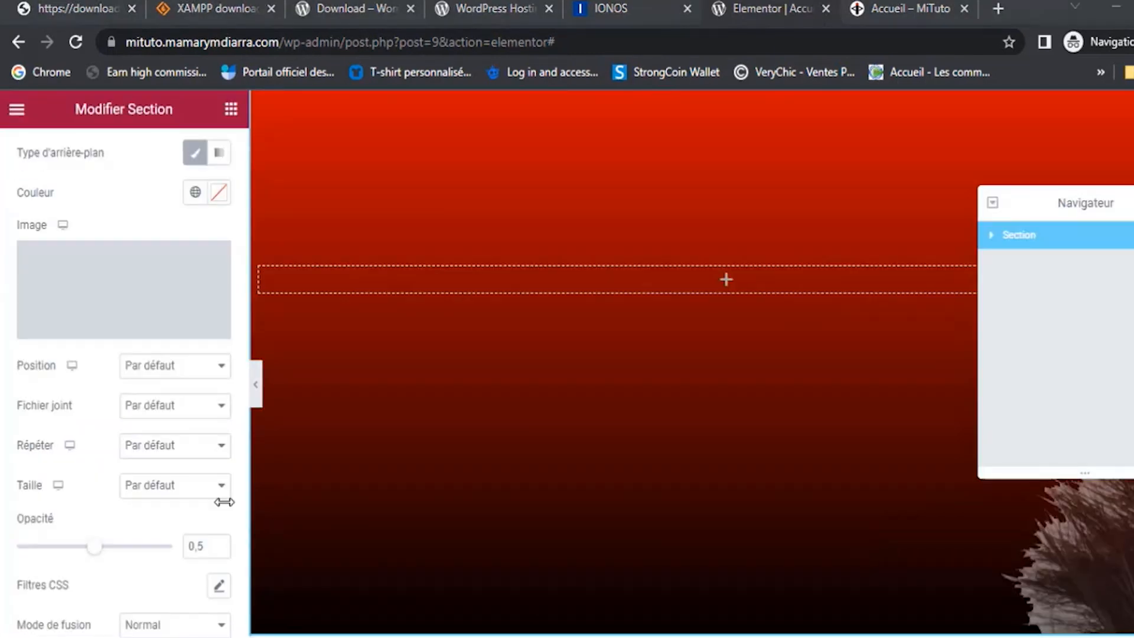
Set the overlay image's position to Inférieur gauche and its repetition to Non-répété
click(167, 369)
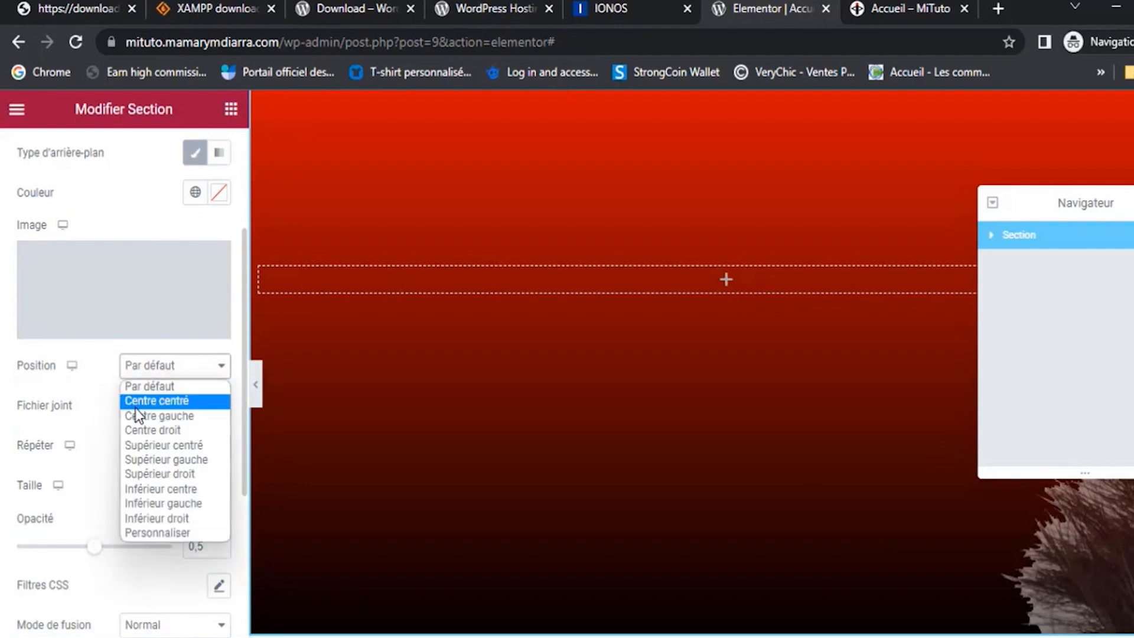
click(149, 501)
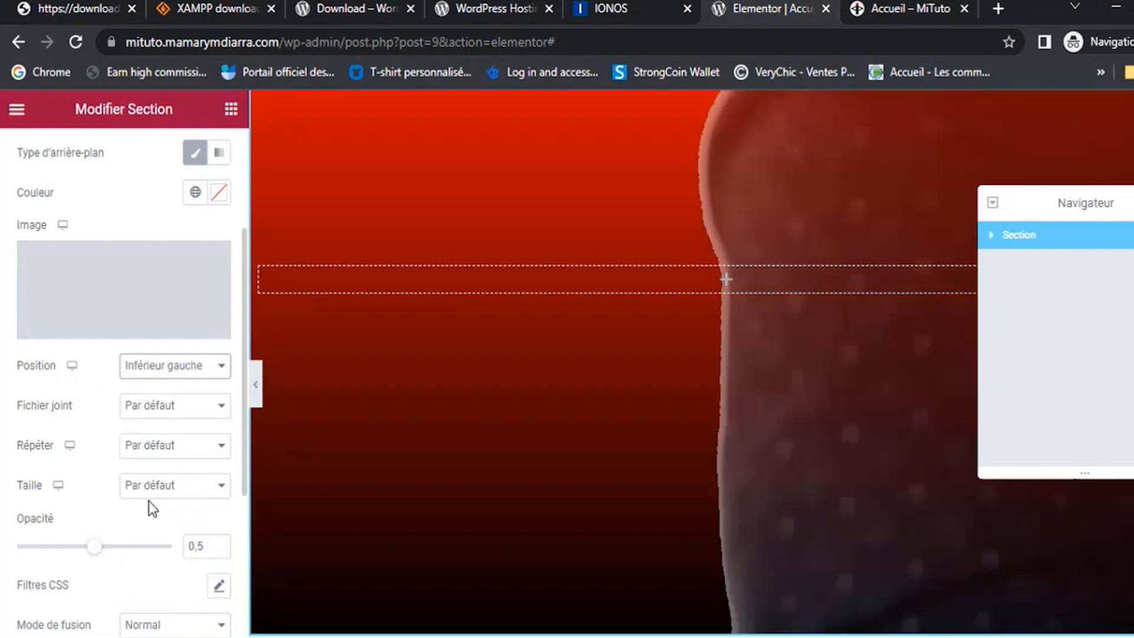
click(167, 414)
click(167, 413)
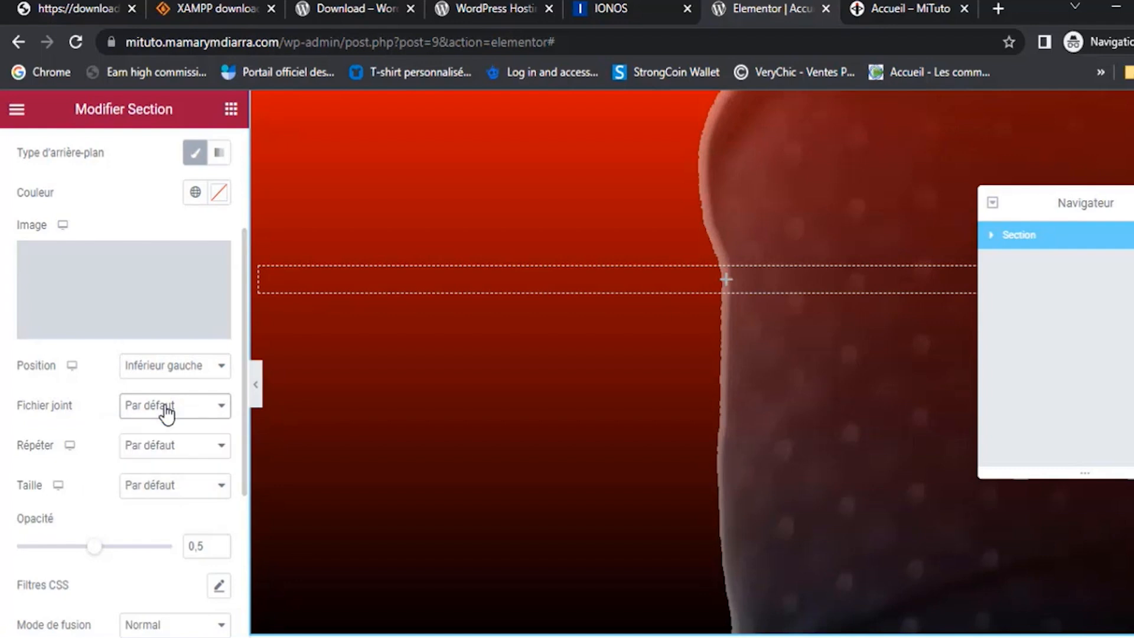
click(156, 450)
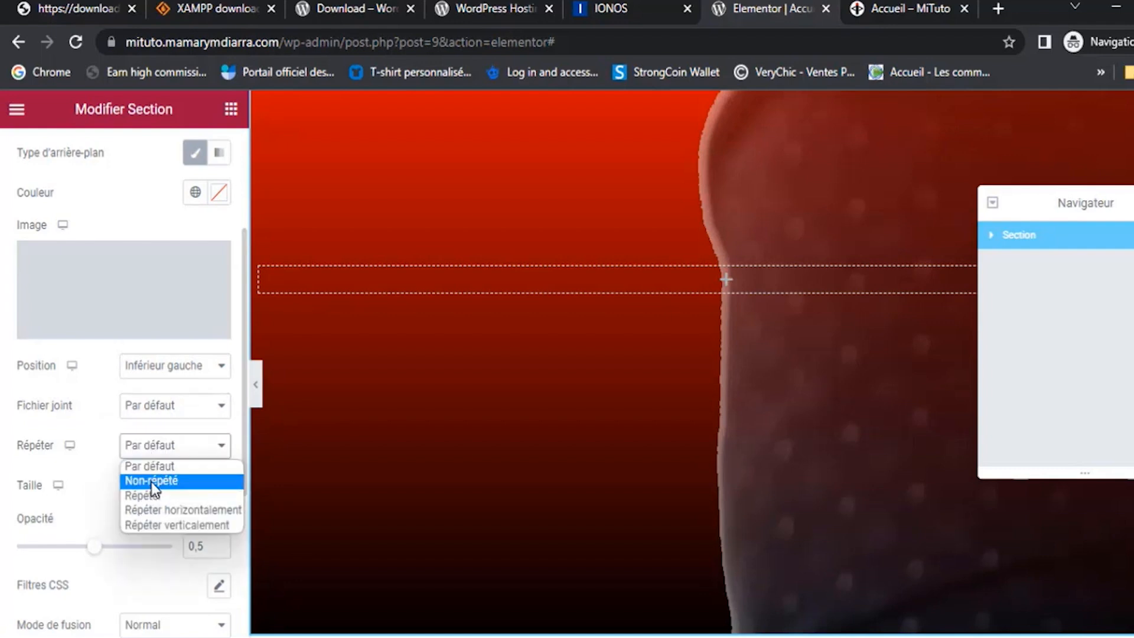
click(151, 481)
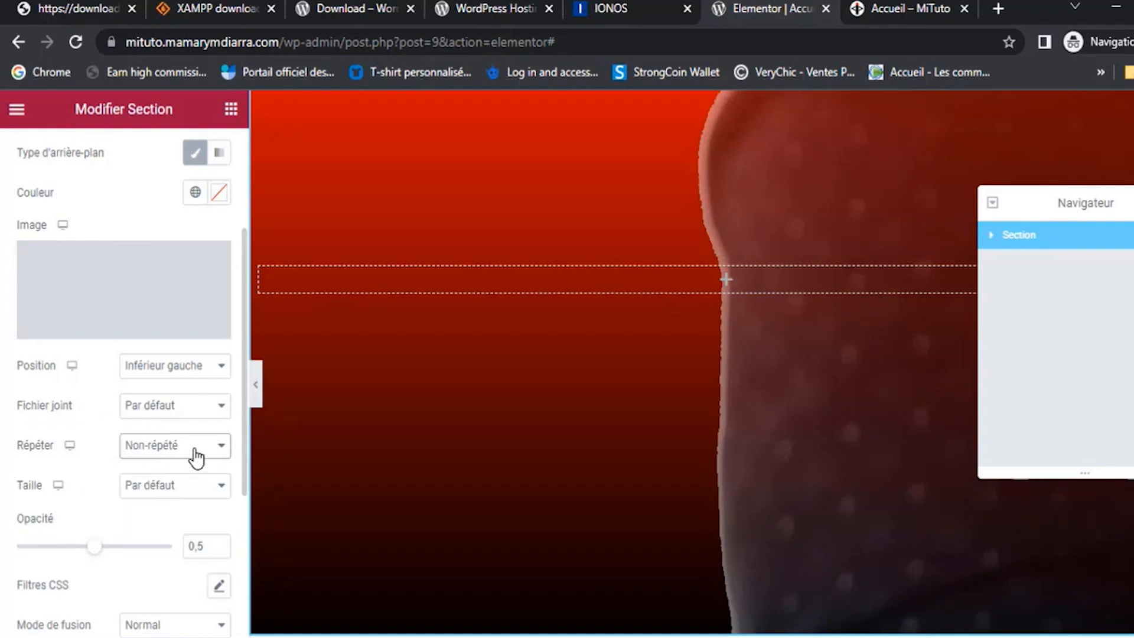
Switch the overlay image's size to Personnaliser with a width of 23%
click(177, 491)
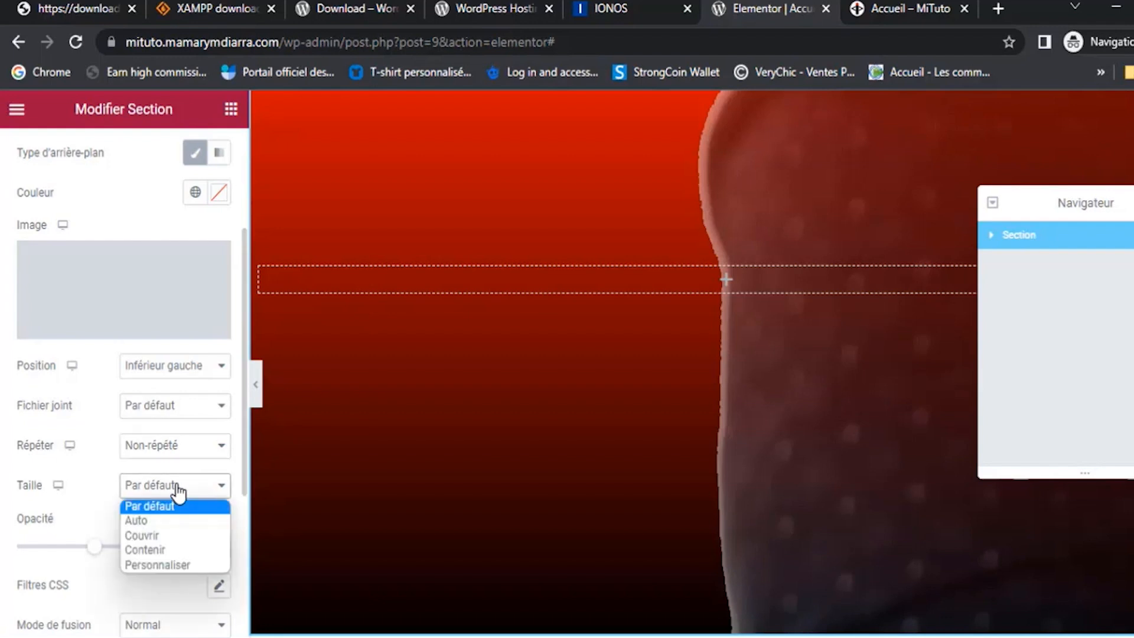
click(155, 564)
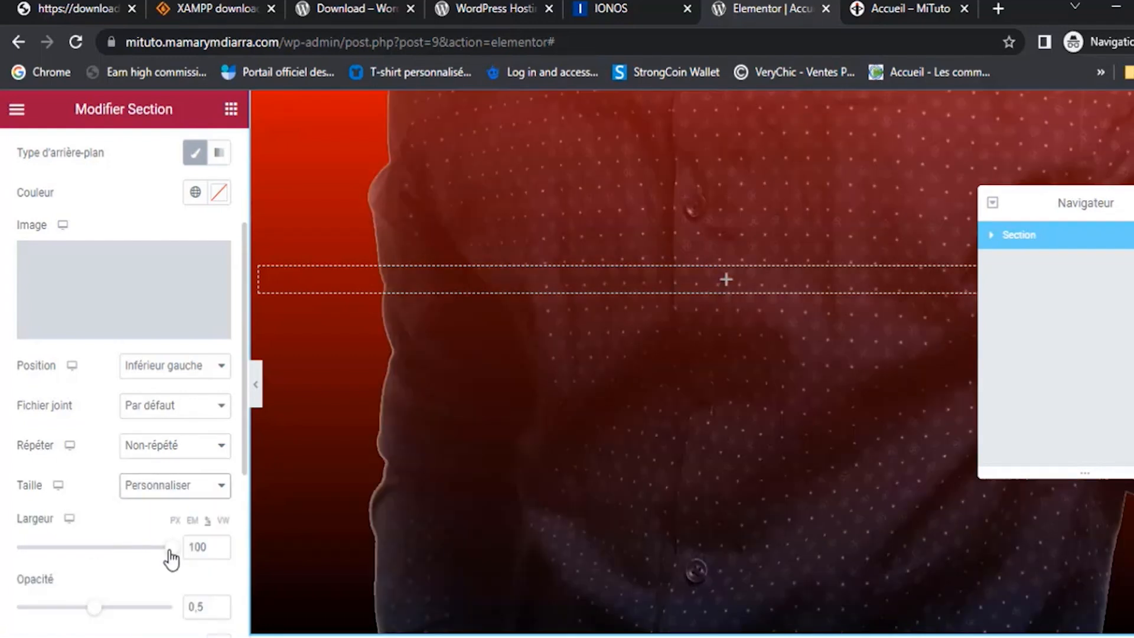
drag(172, 551, 52, 557)
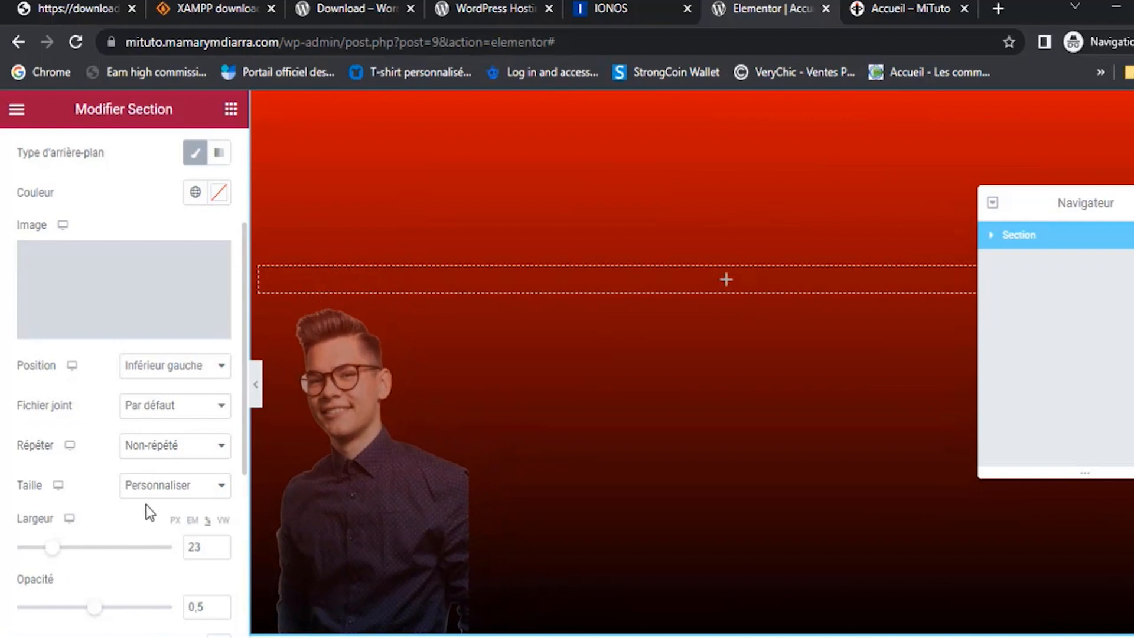
Move the overlay image to Inférieur droit and close the Navigateur that covers it
click(172, 370)
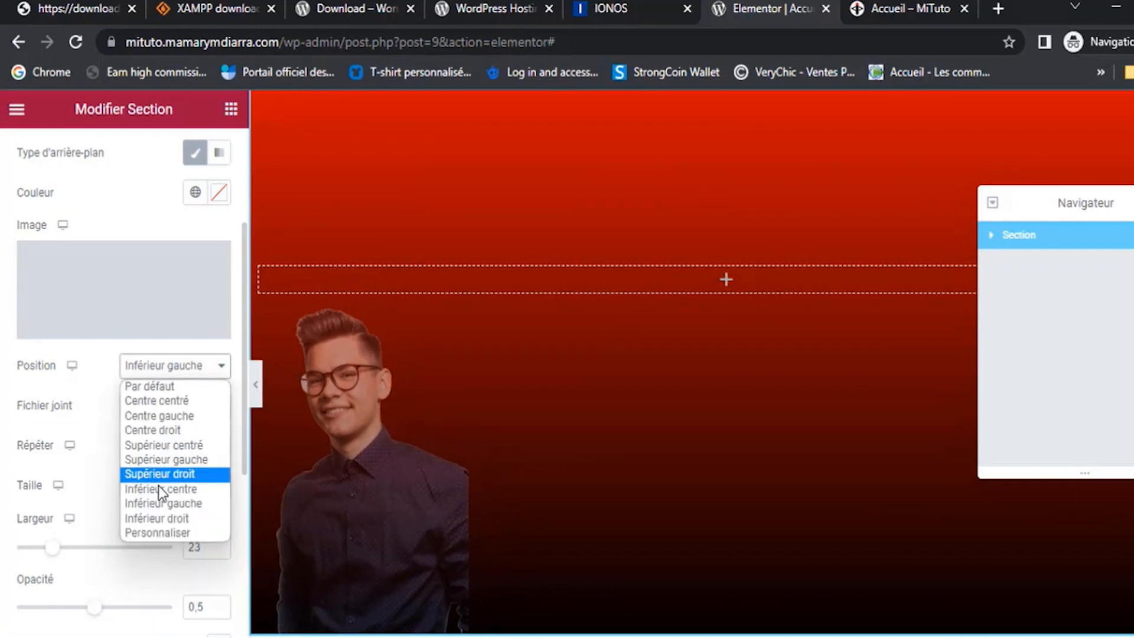
click(157, 513)
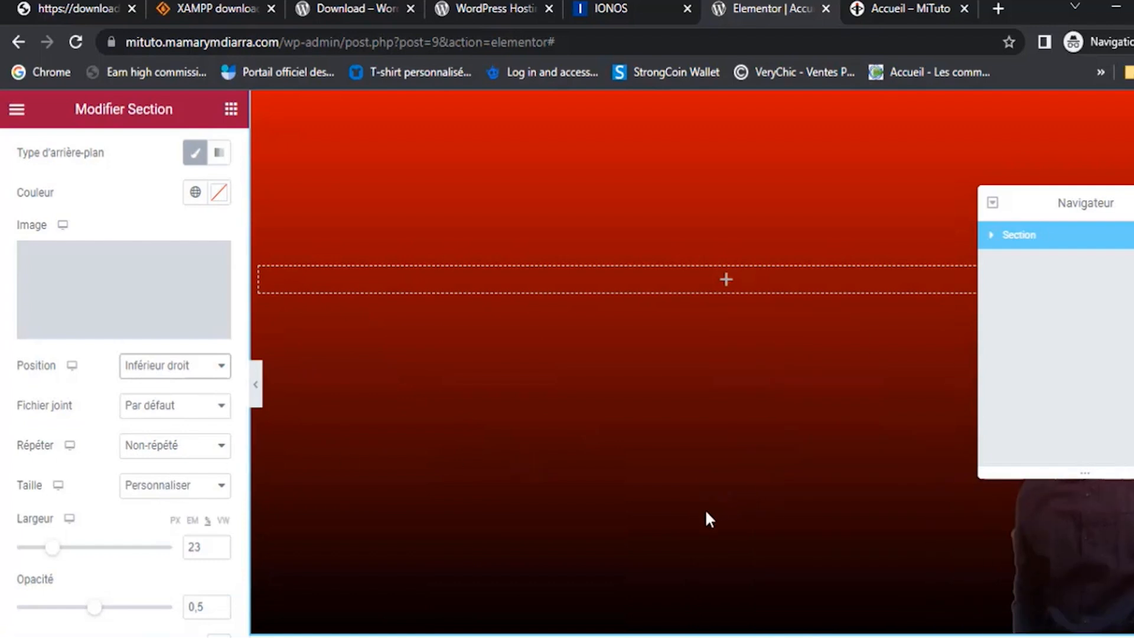
click(1133, 203)
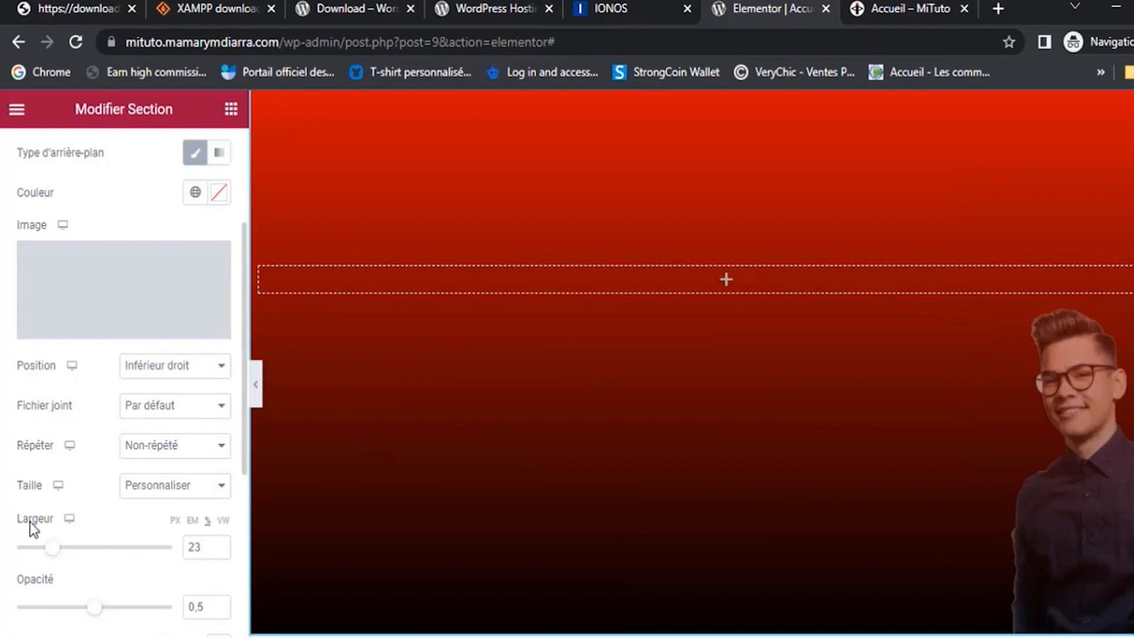
Enlarge the overlay image to a width of 37% and raise its opacity to 1
drag(51, 548, 200, 509)
scroll(143, 586, down, 2)
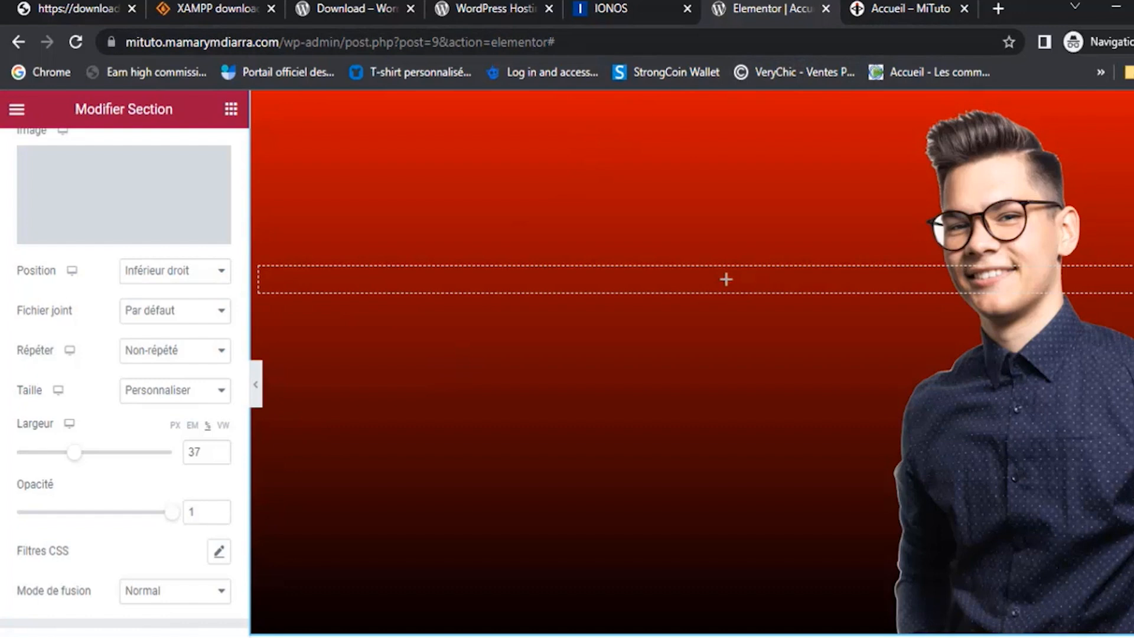
Reload the live page and review the gradient section with its portrait overlay
click(856, 10)
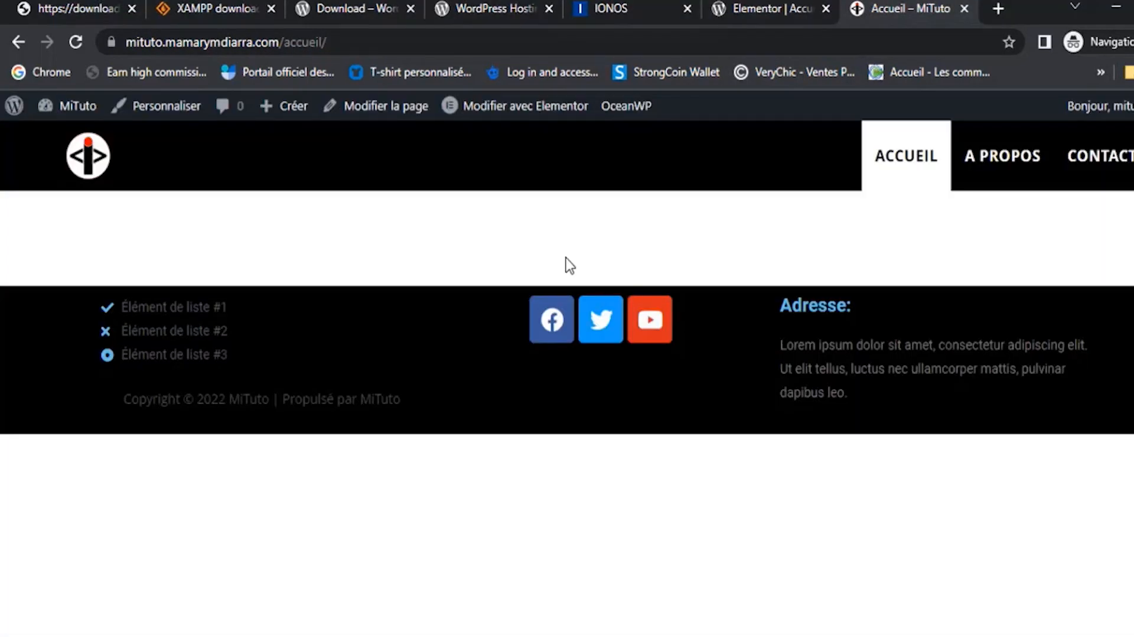
click(76, 42)
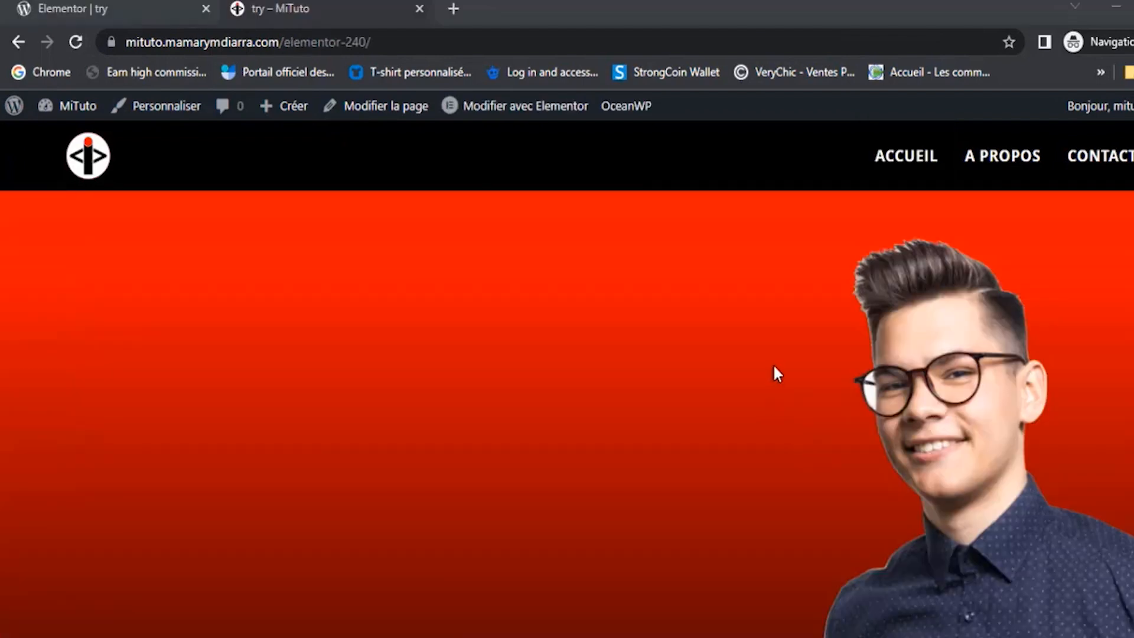
scroll(774, 367, down, 5)
scroll(781, 381, up, 5)
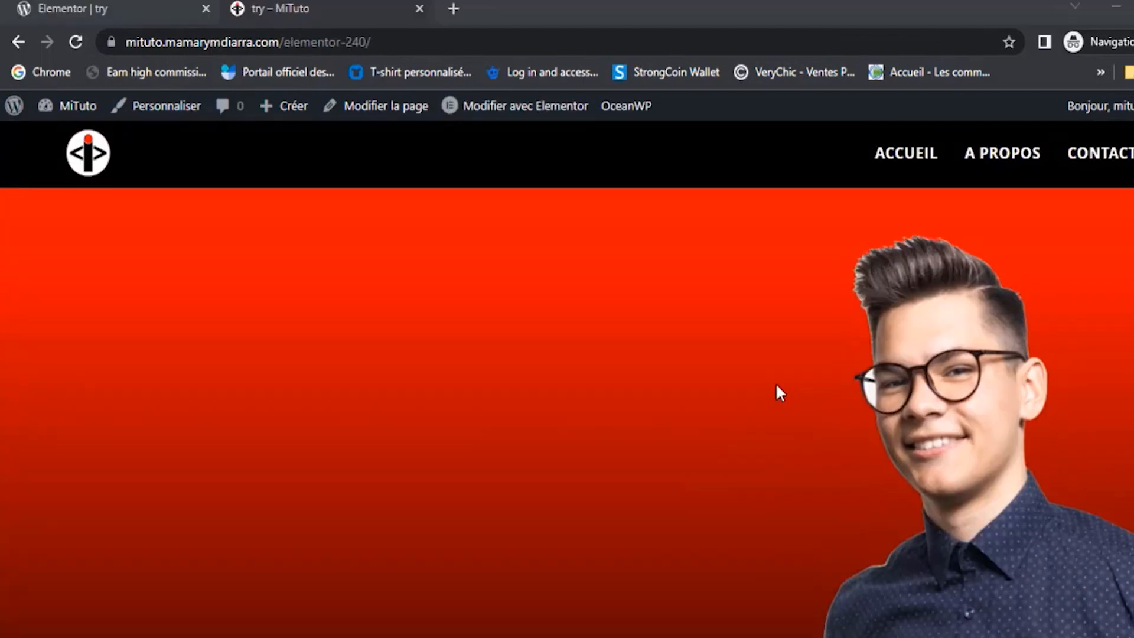
scroll(778, 373, down, 5)
scroll(785, 380, up, 5)
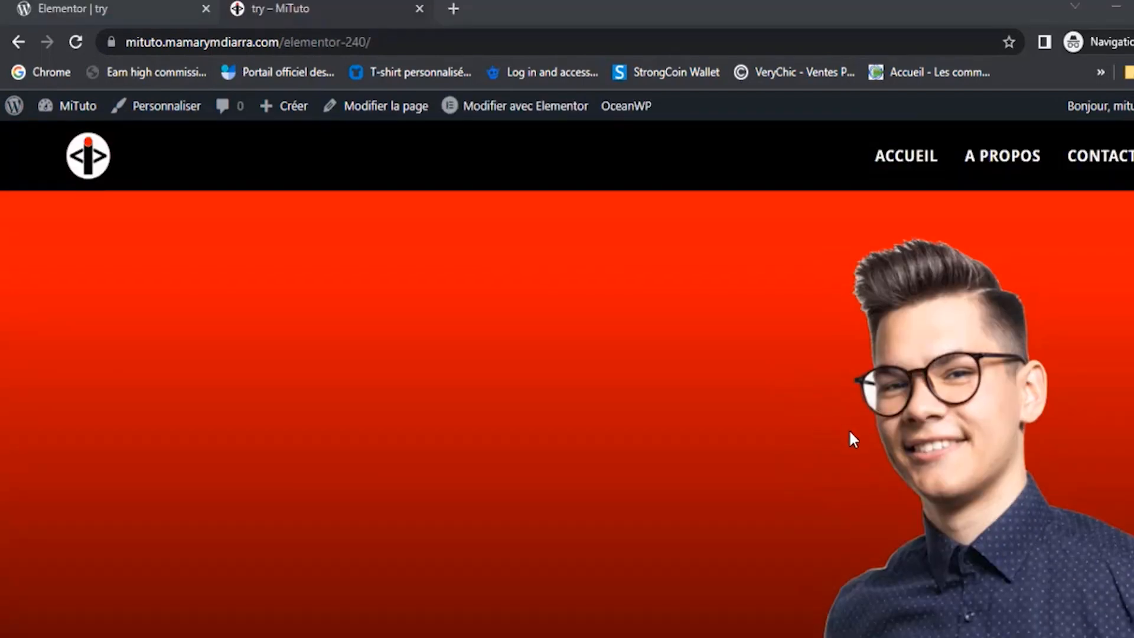
Return to the Elementor editor and stack a Titre, an Éditeur de texte and a Bouton widget in the section's column
click(143, 22)
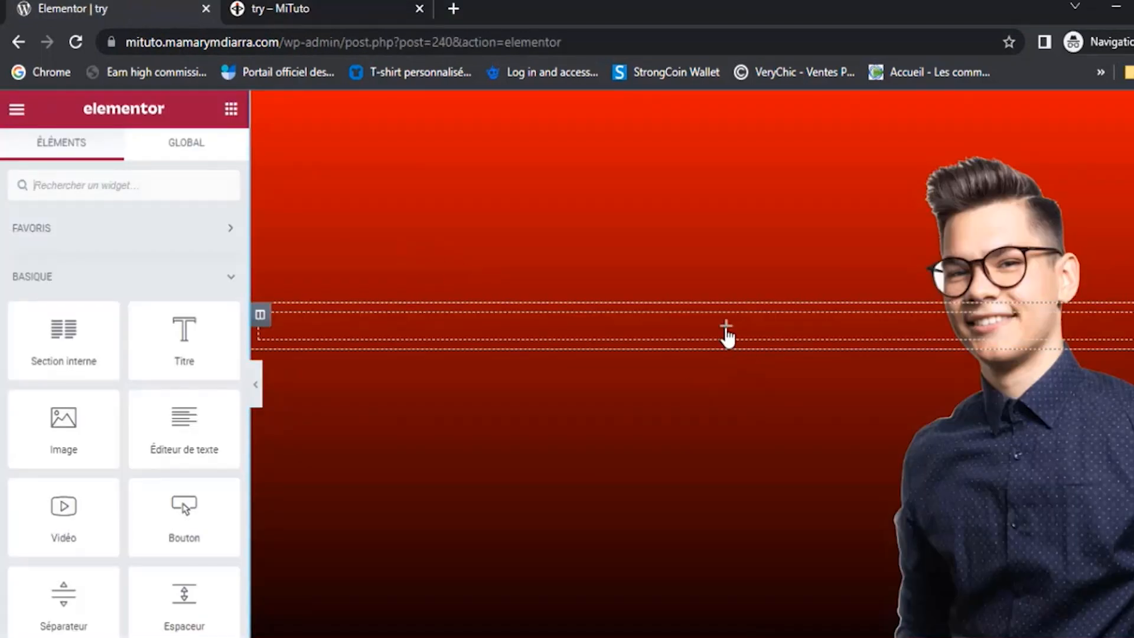
drag(184, 334, 561, 339)
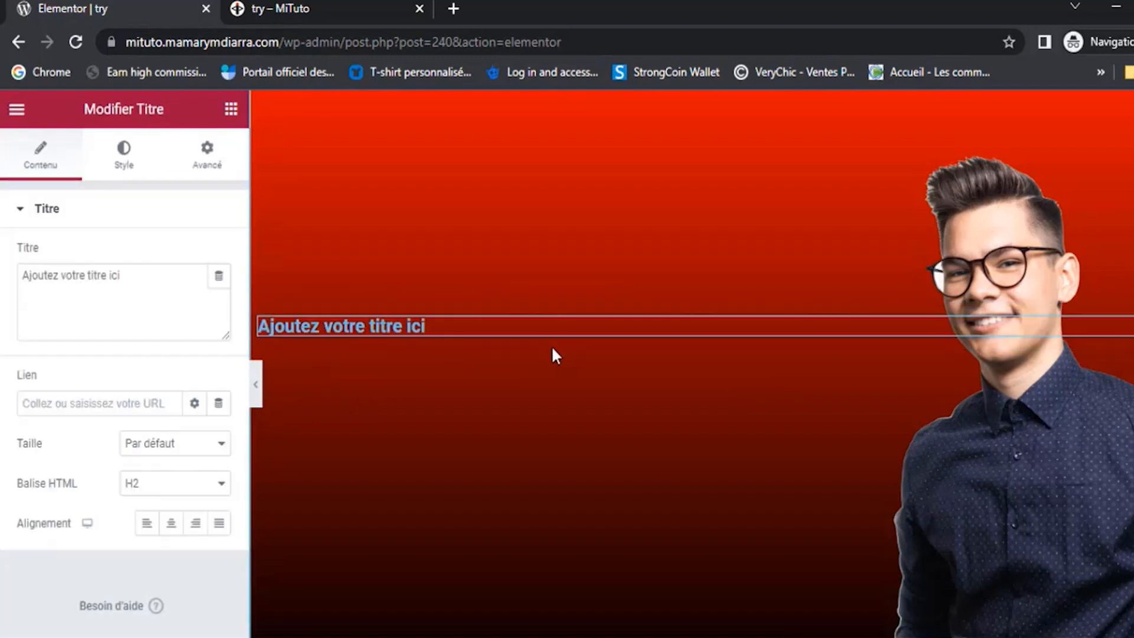
click(231, 111)
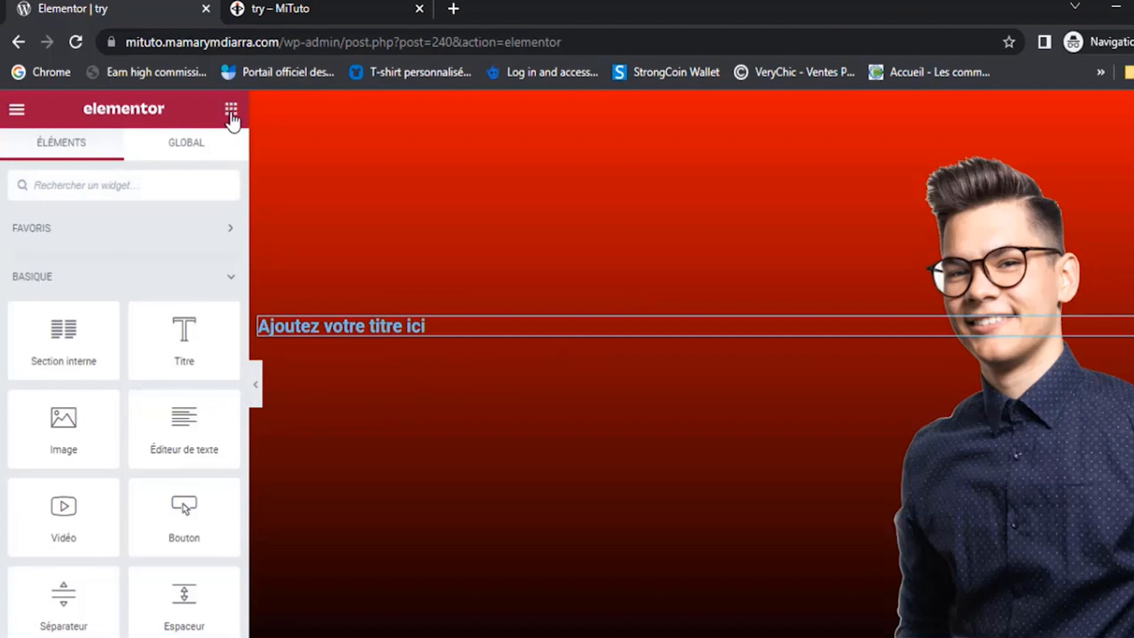
drag(182, 435, 334, 340)
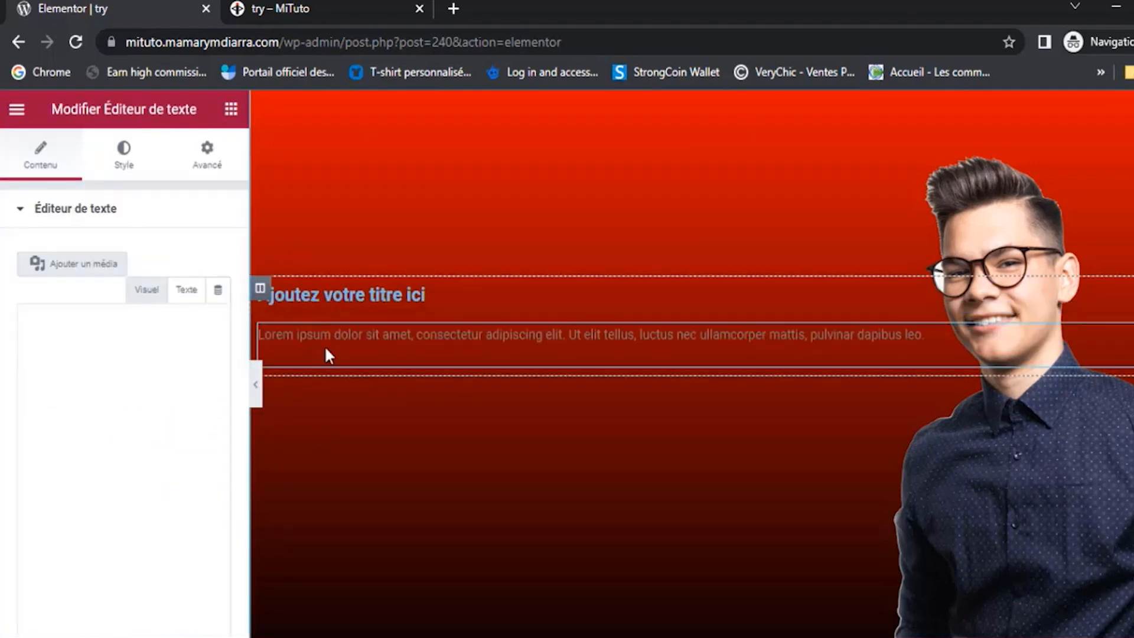
click(231, 110)
drag(181, 523, 372, 369)
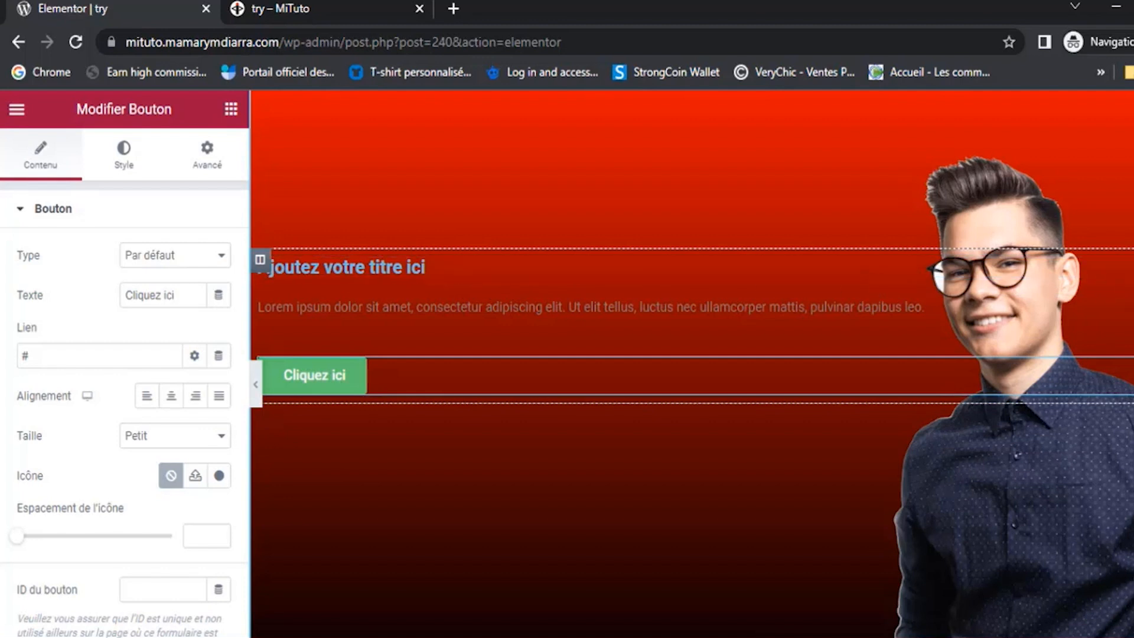
Change the text colour of the Titre widget to white (#FFFFFF)
click(342, 267)
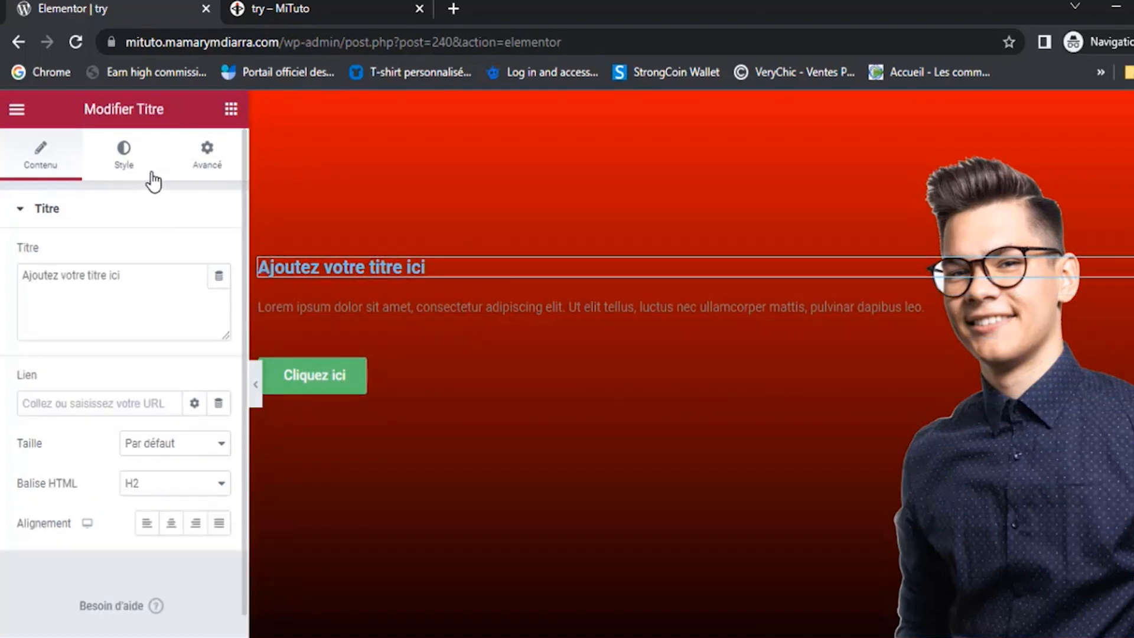
click(124, 155)
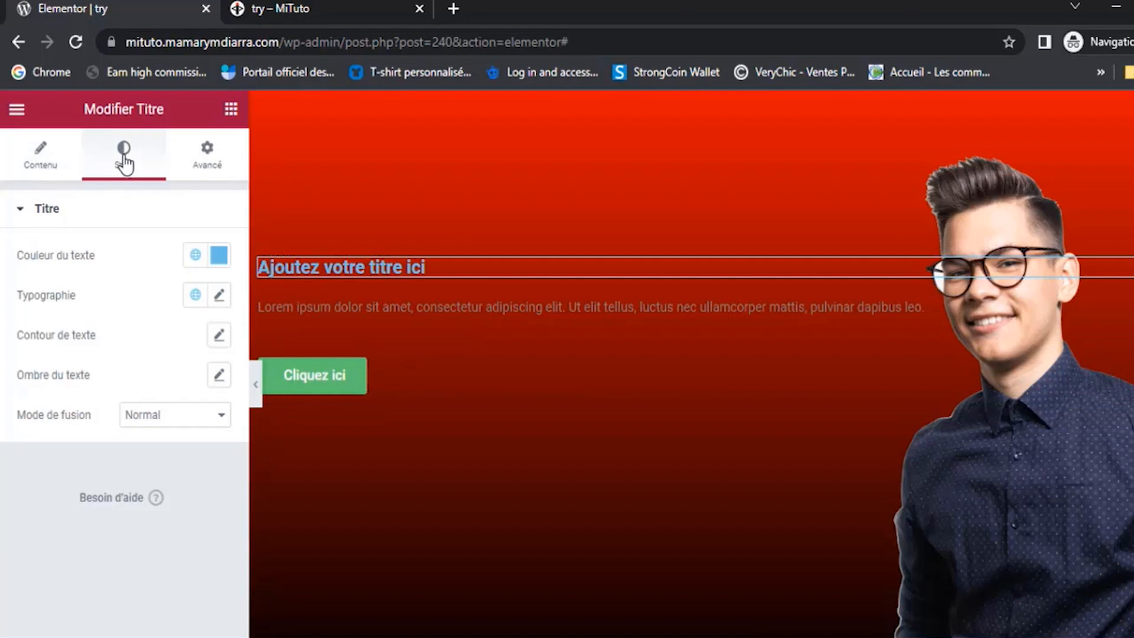
click(218, 255)
drag(163, 369, 115, 314)
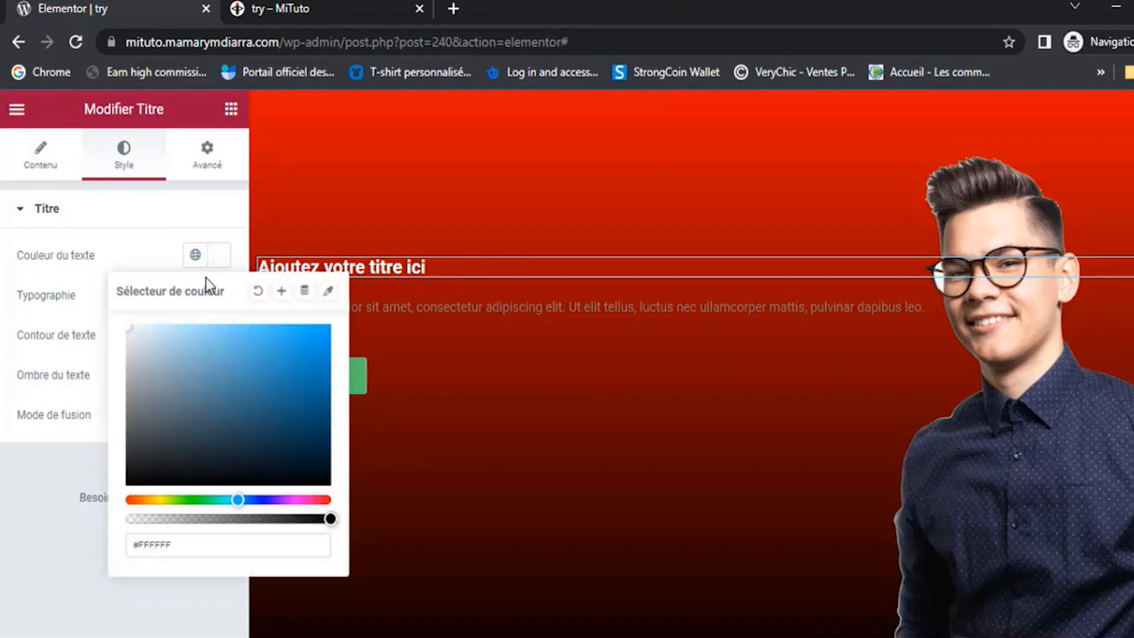
click(219, 255)
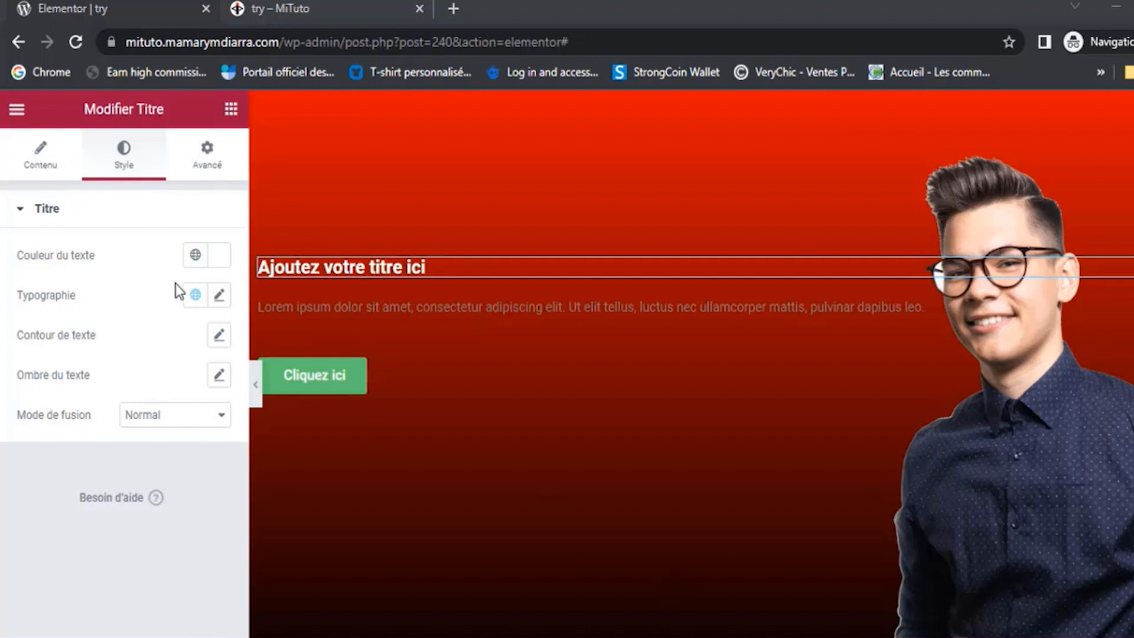
Set the title's typography to the Montserrat font family at a size of 54 px
click(220, 298)
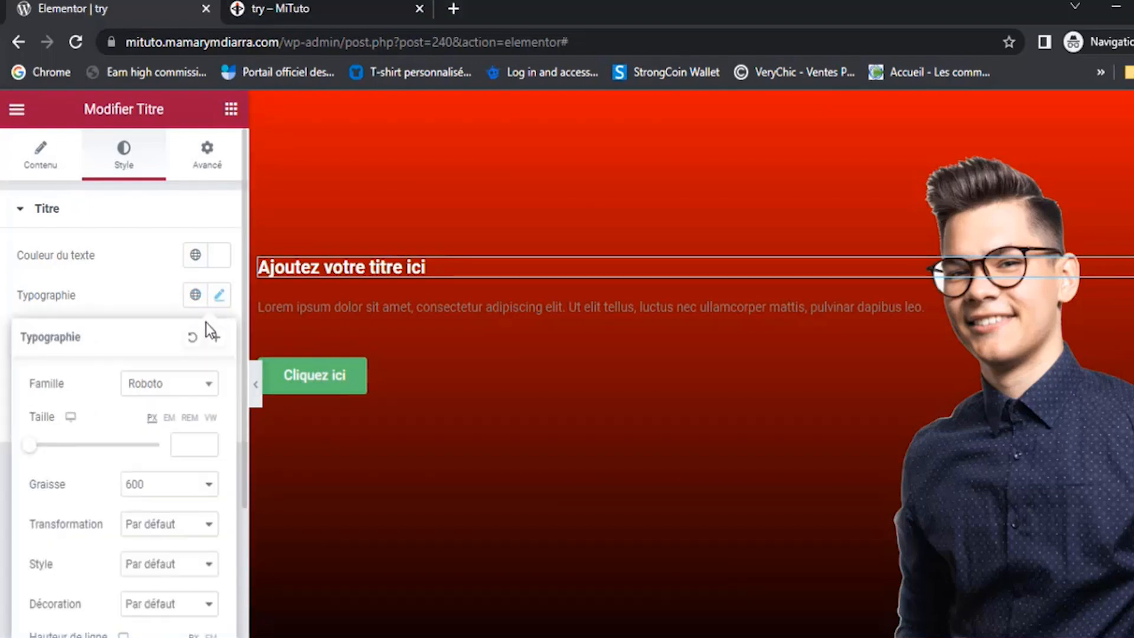
click(172, 390)
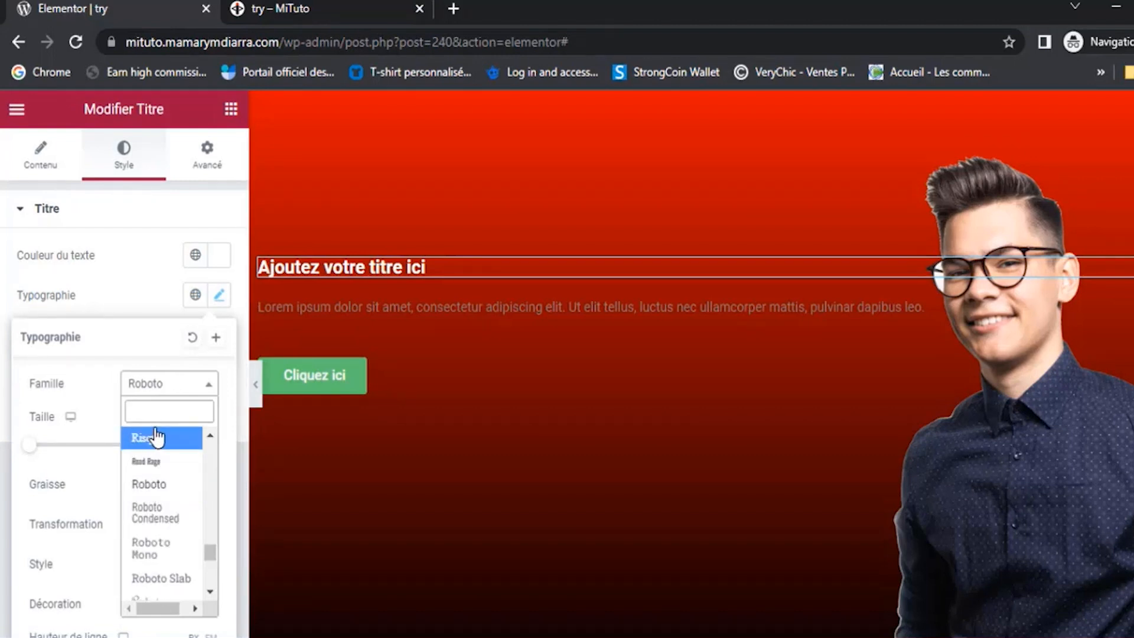
text(mont)
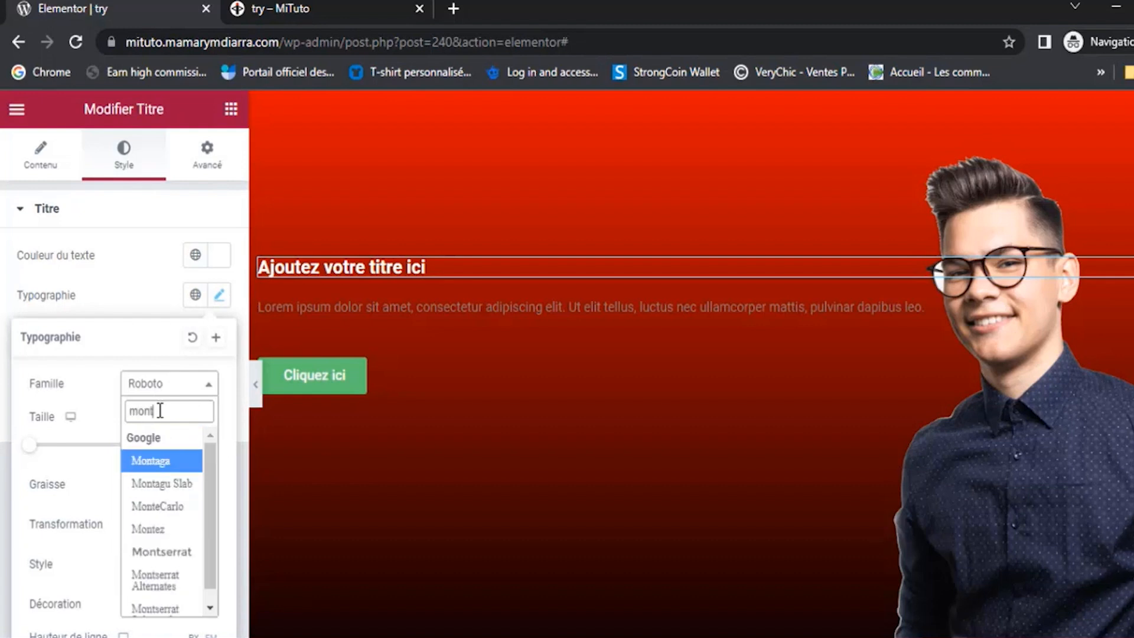
click(139, 549)
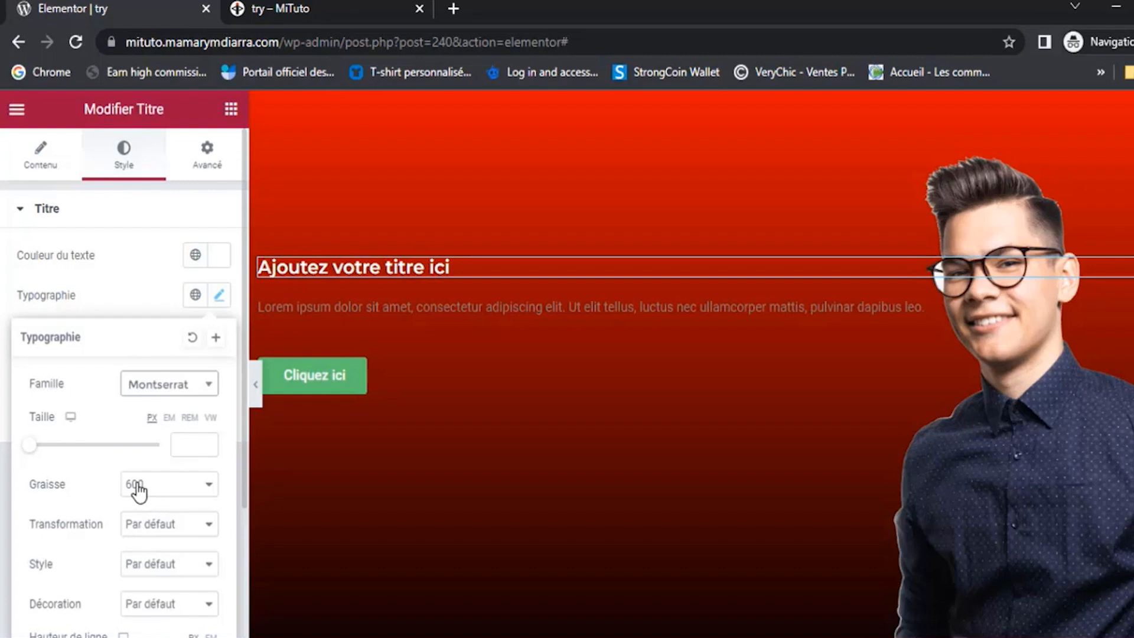
click(187, 444)
text(54)
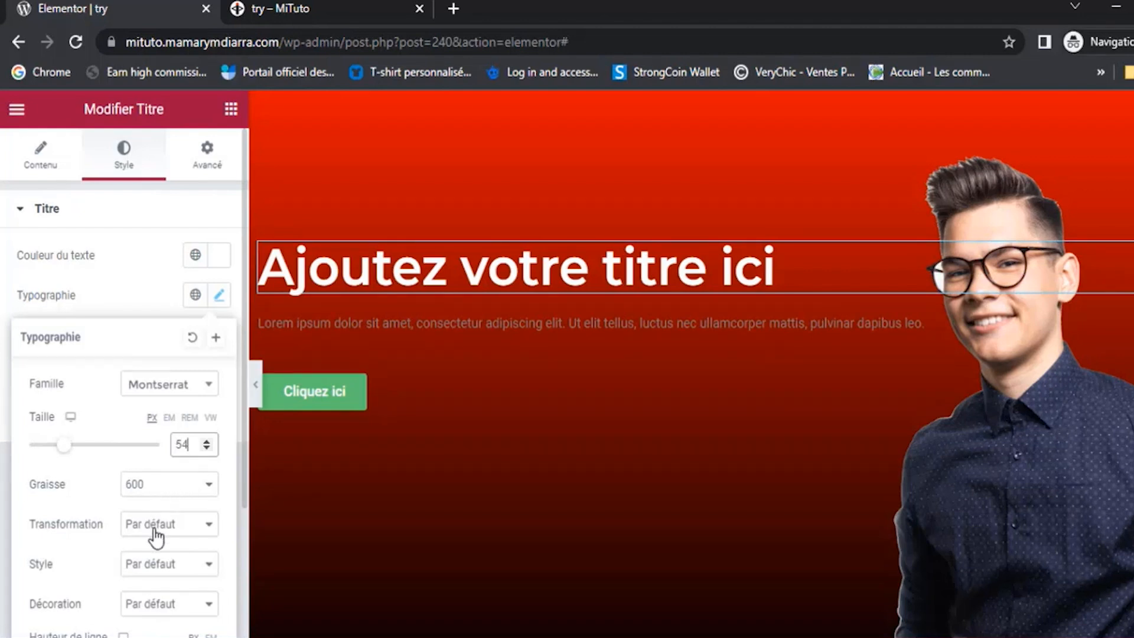
Replace the placeholder title text with "Des Tutos gratuits"
click(40, 160)
drag(133, 284, 3, 291)
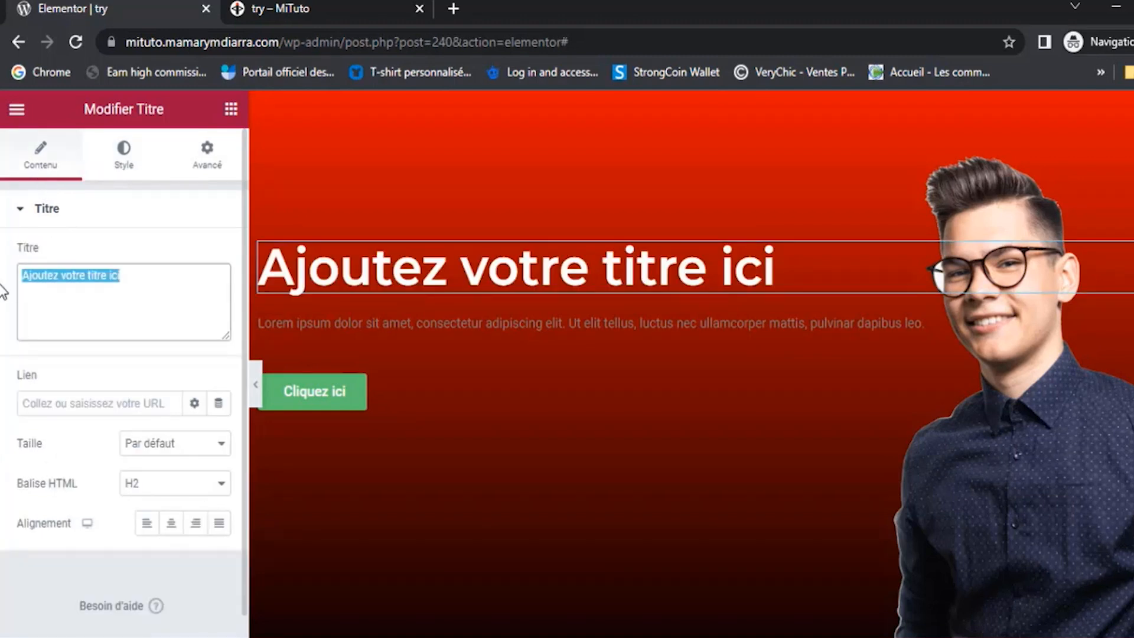
text(Des Tutos gratuits)
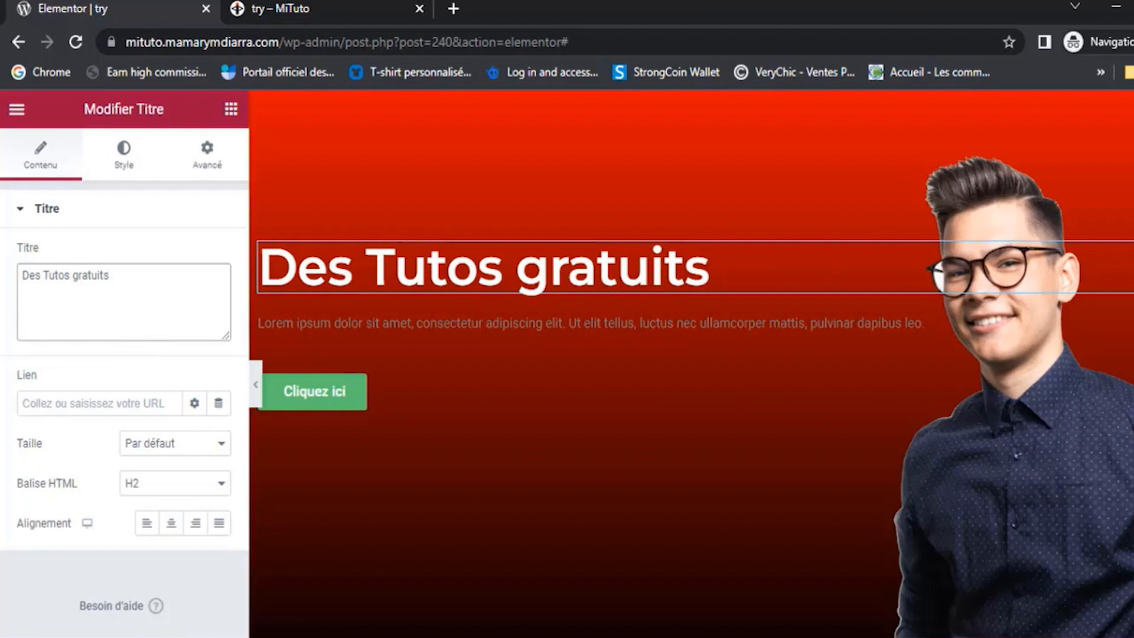
click(122, 161)
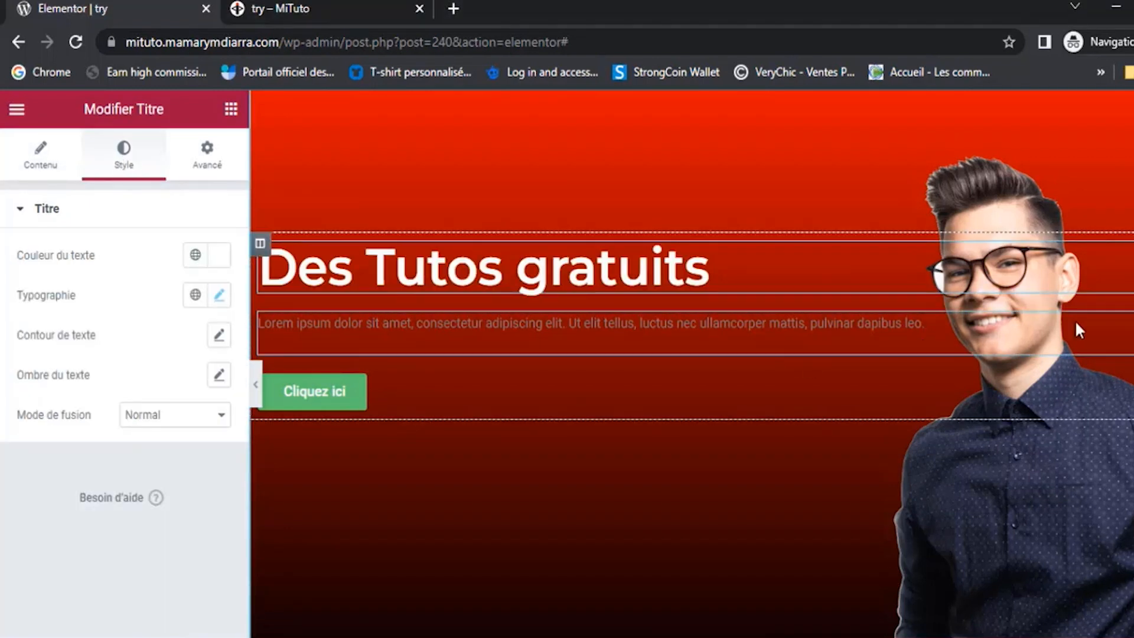
Change the text colour of the Éditeur de texte paragraph under the title to white (#FFFFFF)
click(624, 335)
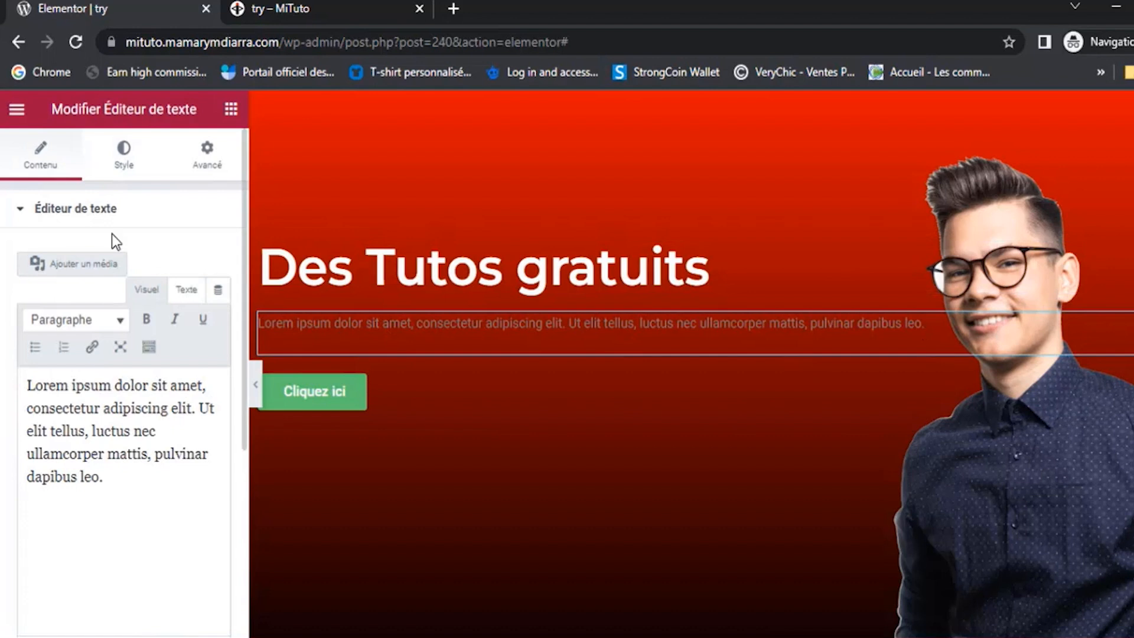
click(121, 169)
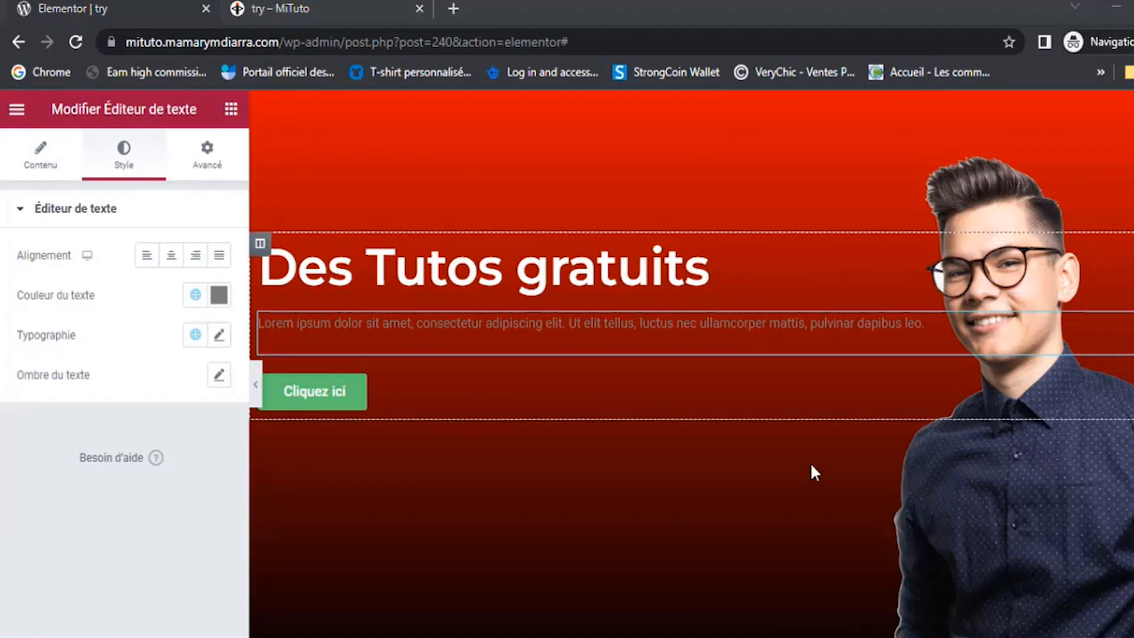
click(219, 294)
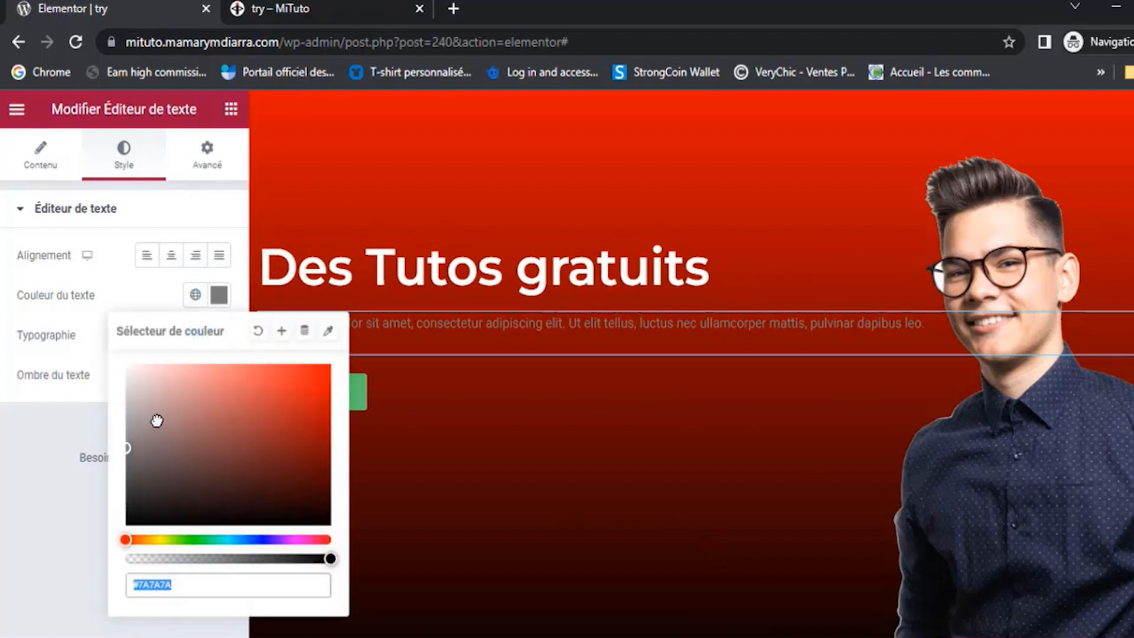
drag(166, 427, 94, 360)
click(220, 342)
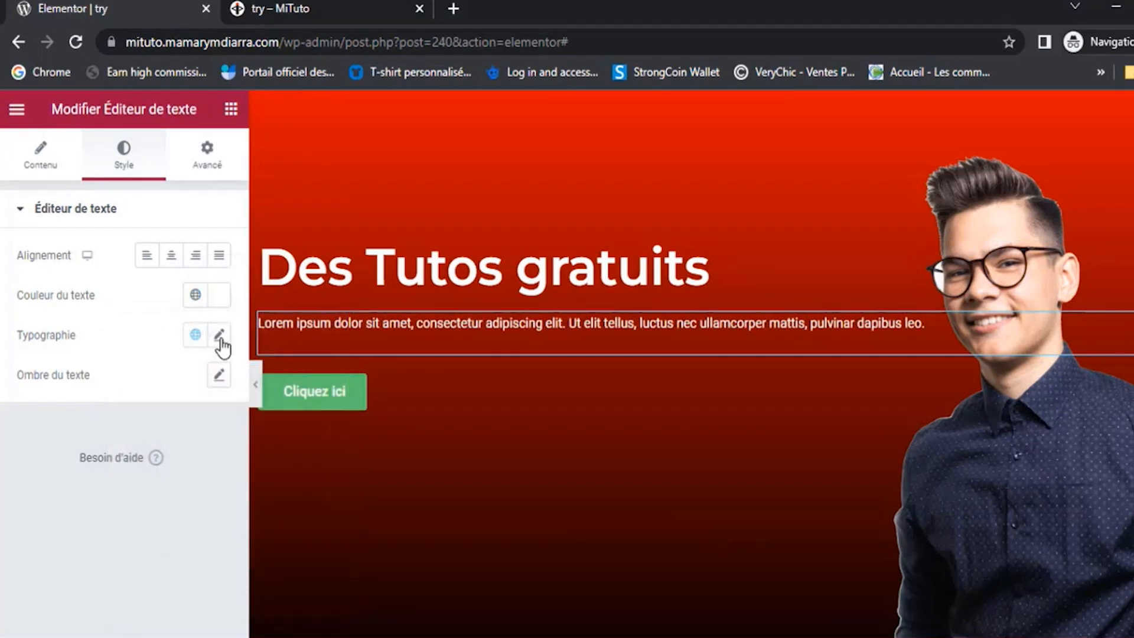
Set the paragraph's typography to Montserrat with a size of 16 px and a weight of 200
click(218, 335)
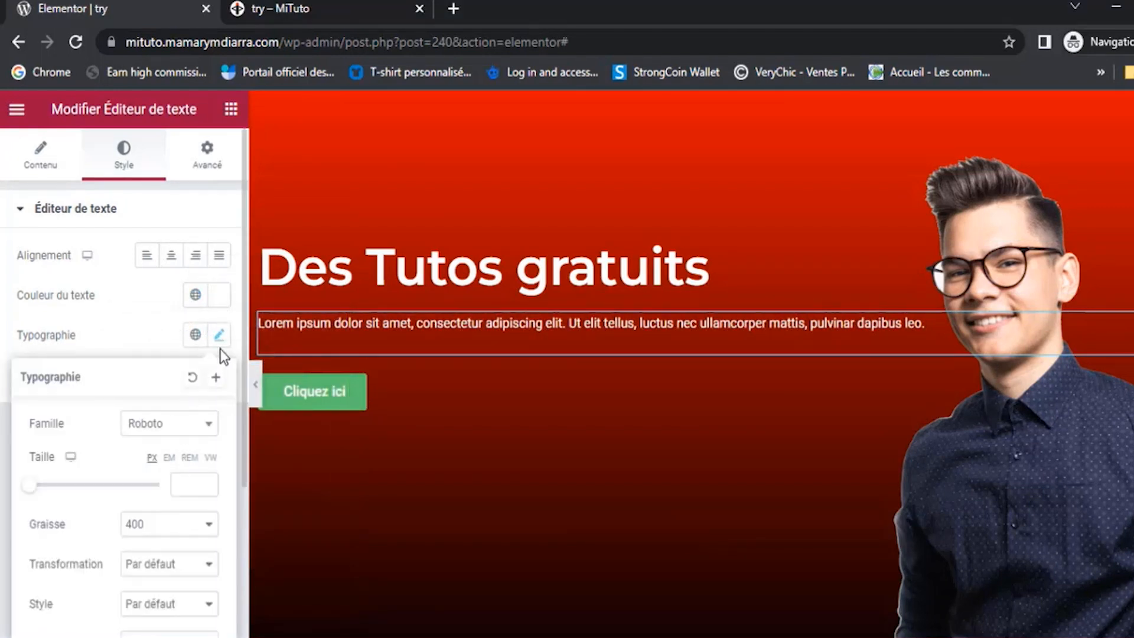
click(167, 437)
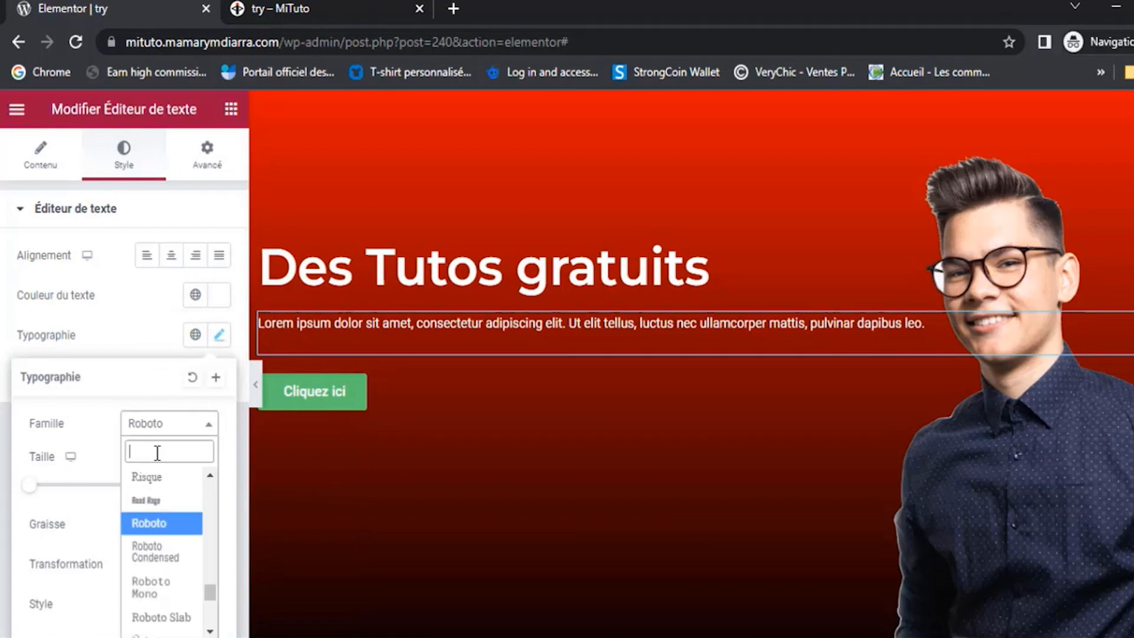
text(mont)
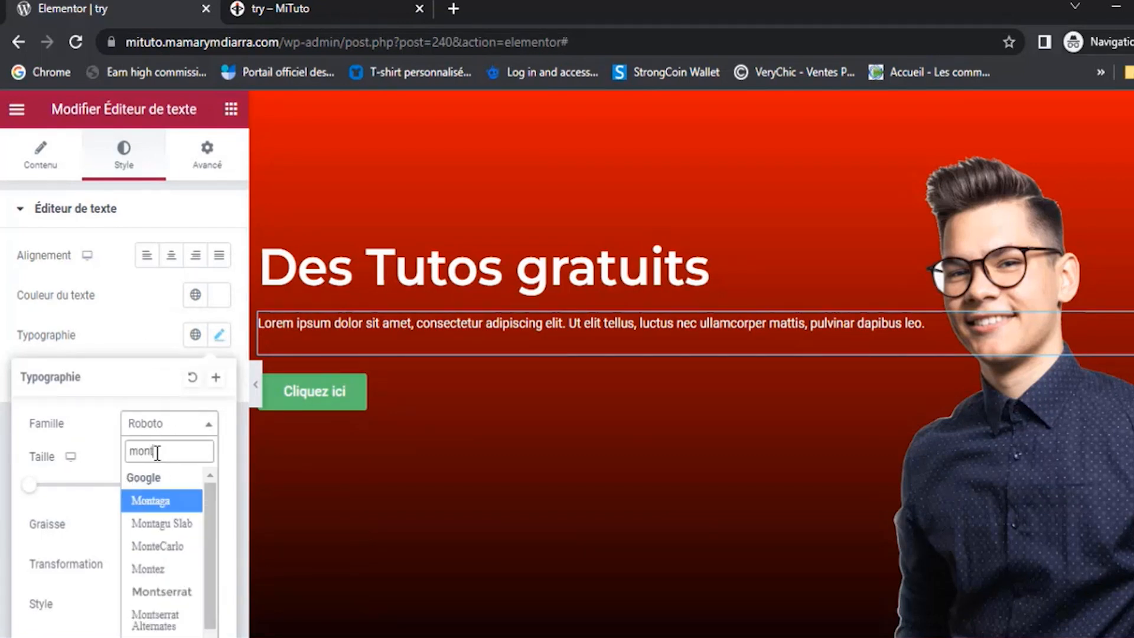
click(145, 591)
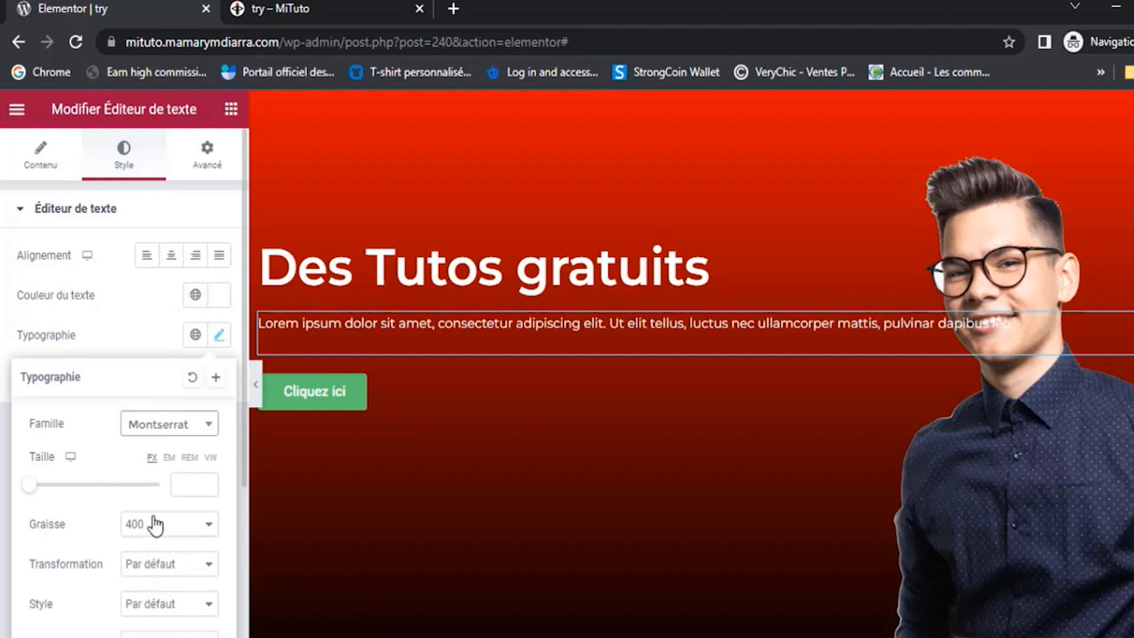
click(187, 484)
text(16)
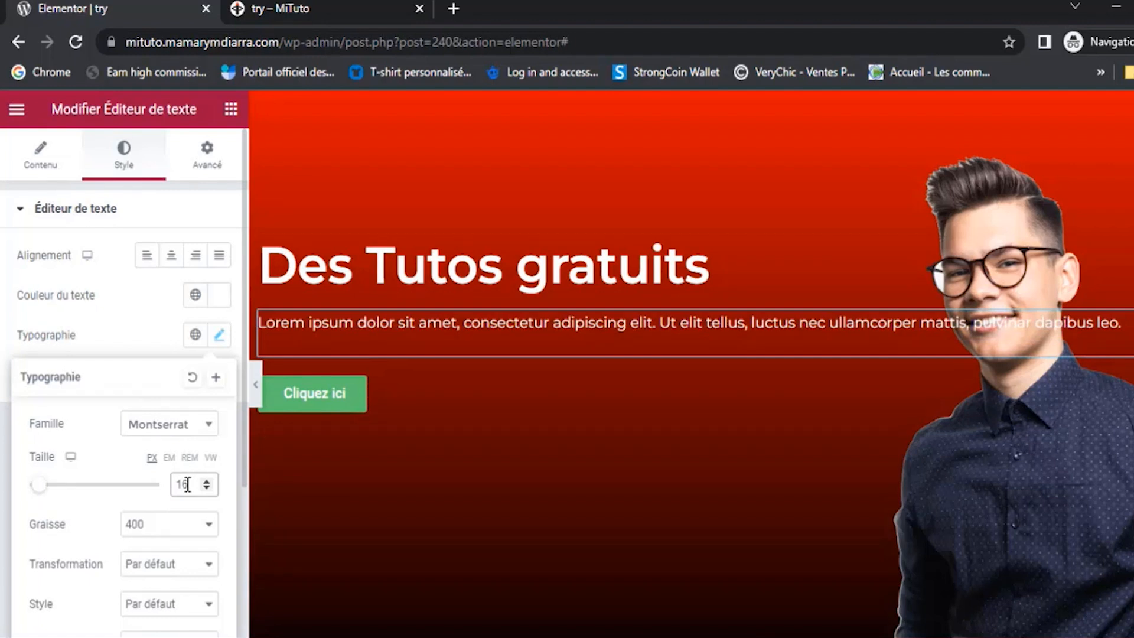
click(156, 528)
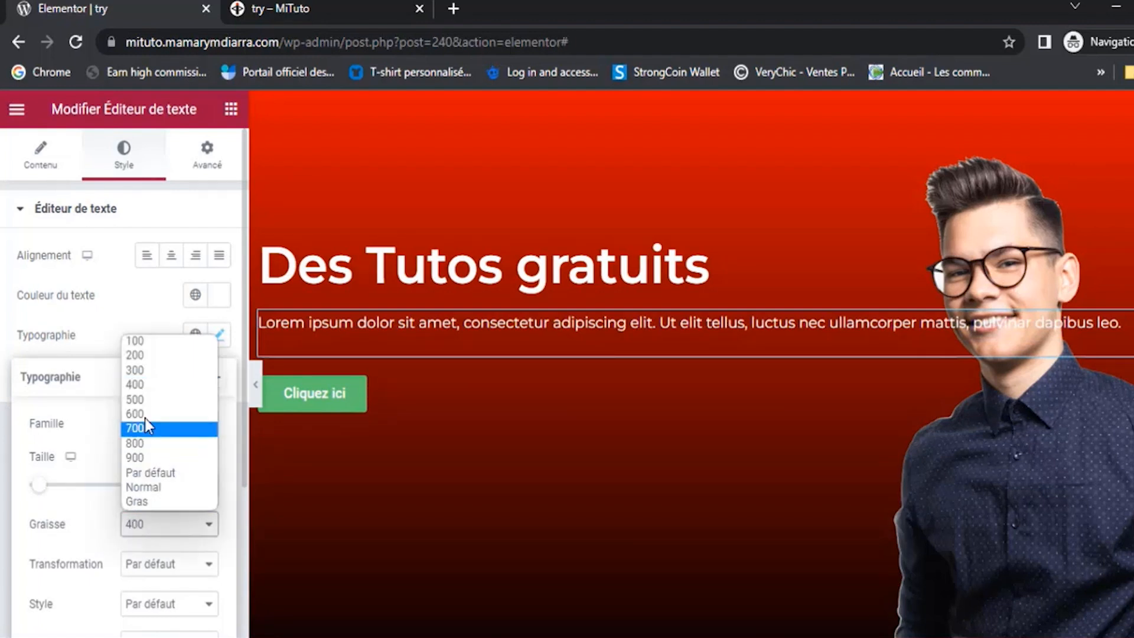
click(137, 355)
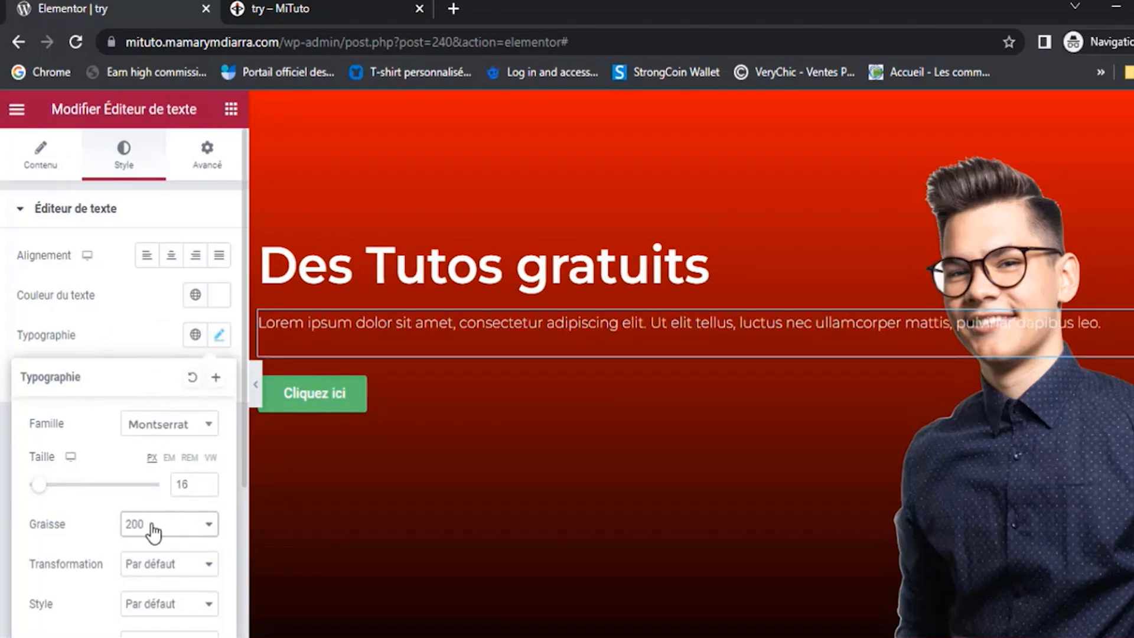
Give the paragraph widget a Personnalisé width of 50%
click(207, 160)
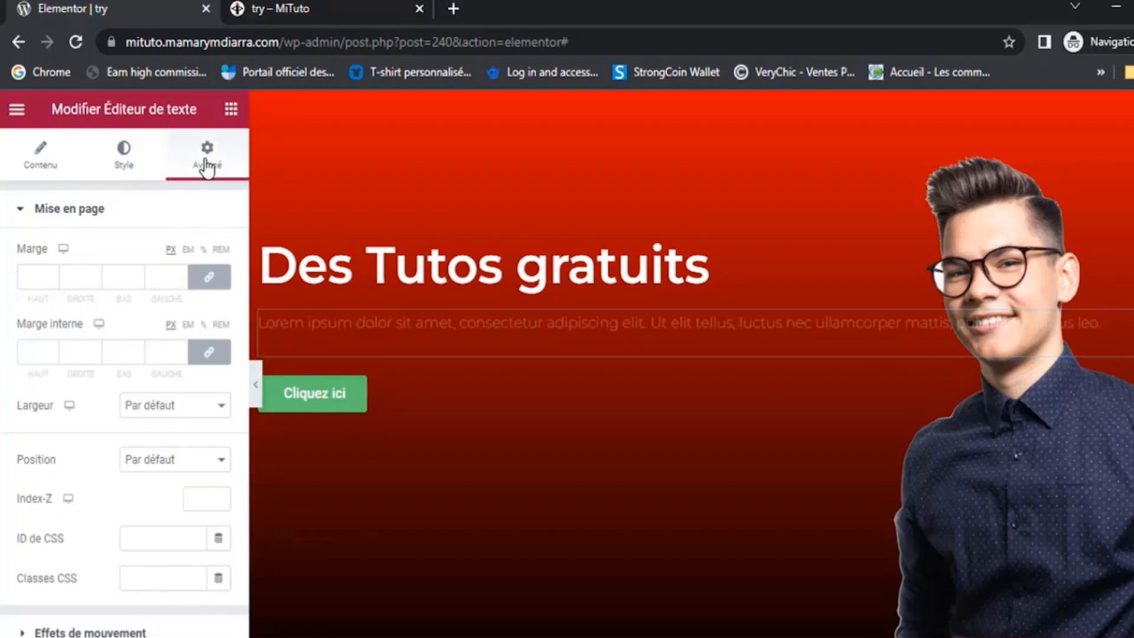
click(169, 409)
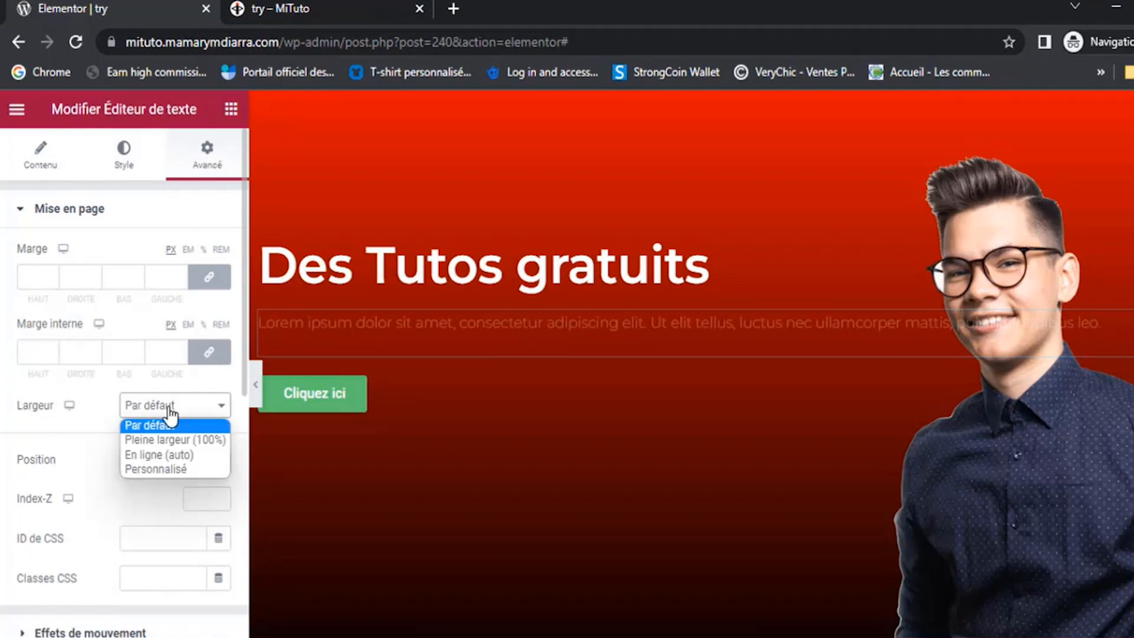
click(152, 468)
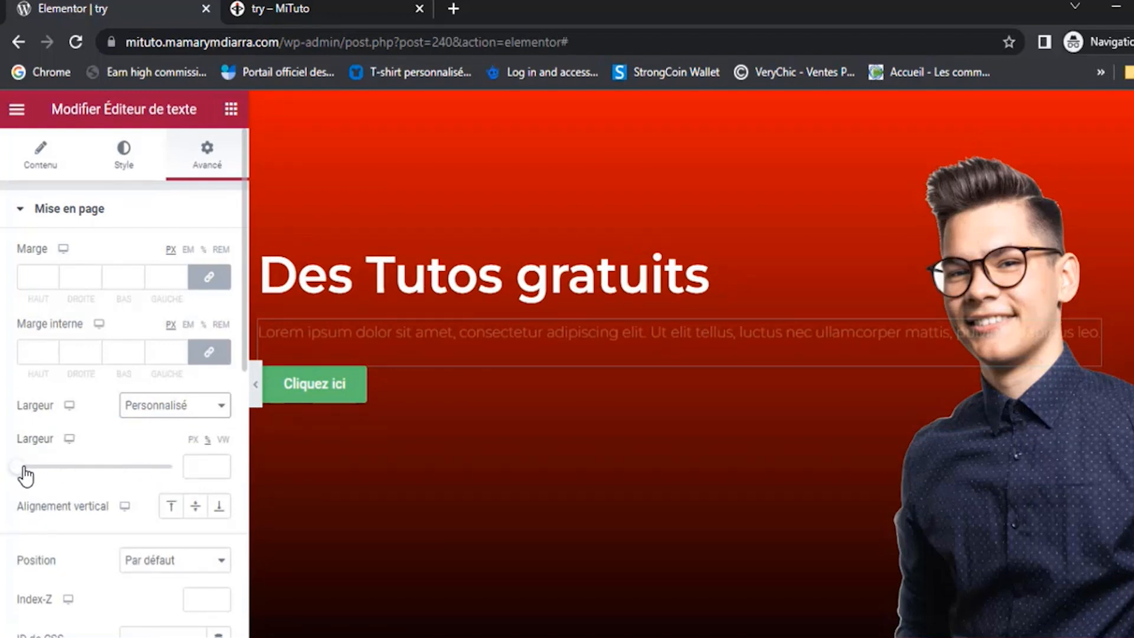
click(201, 469)
text(50)
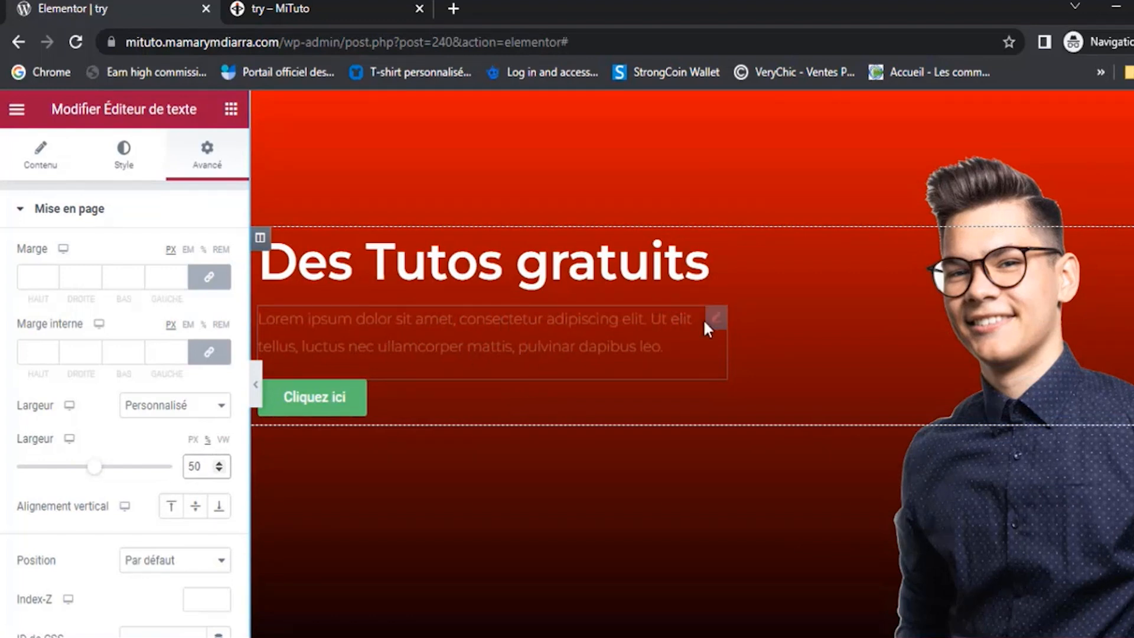
Replace the paragraph's placeholder text with "Plus de 1000 videos gratuites sur Youtubes sur WordPress, Elementor et Ocean WP."
click(124, 158)
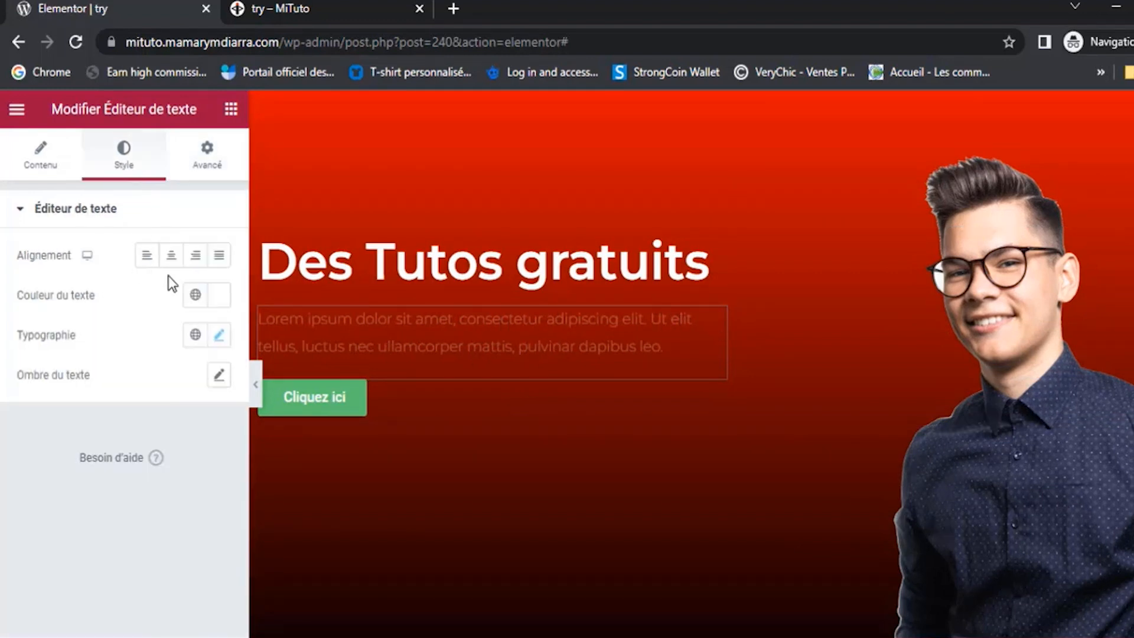
click(219, 295)
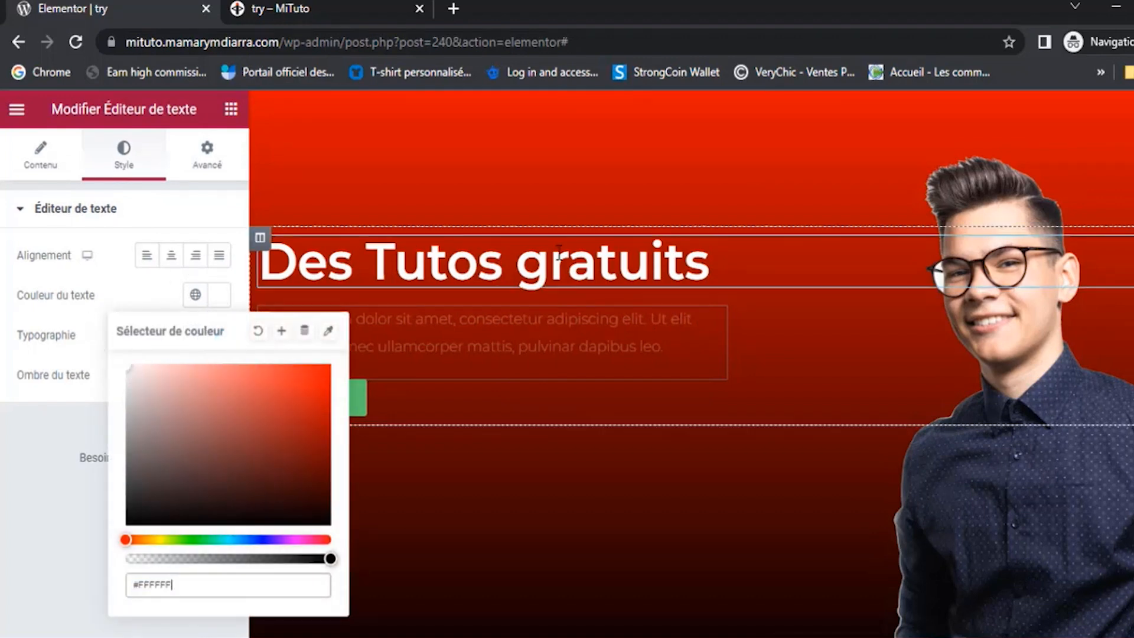
click(42, 160)
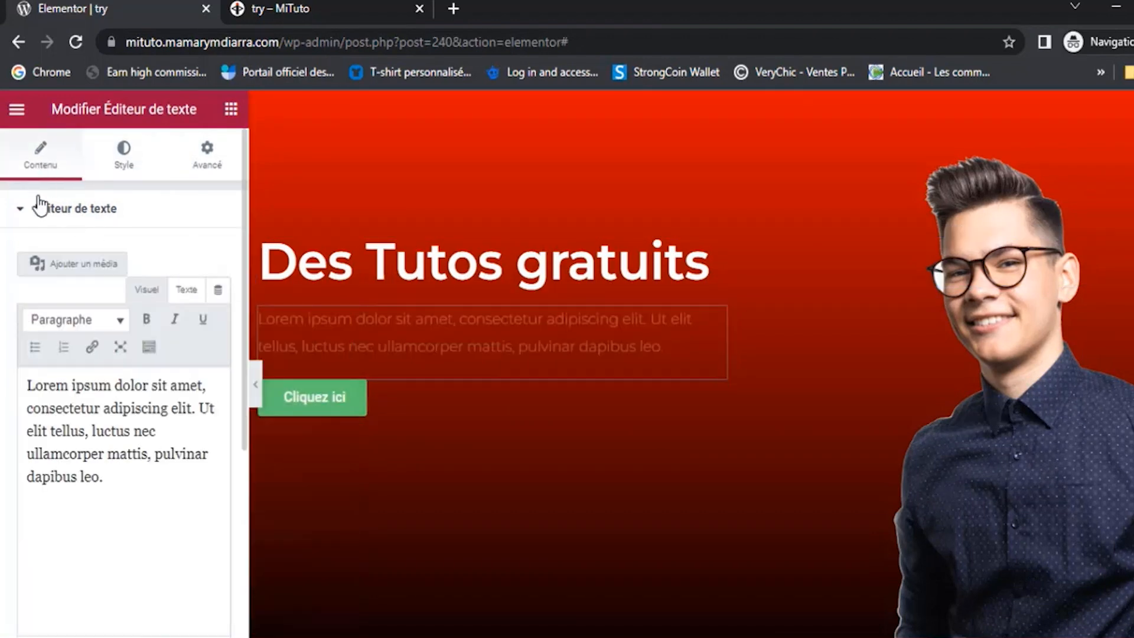
drag(111, 488, 14, 378)
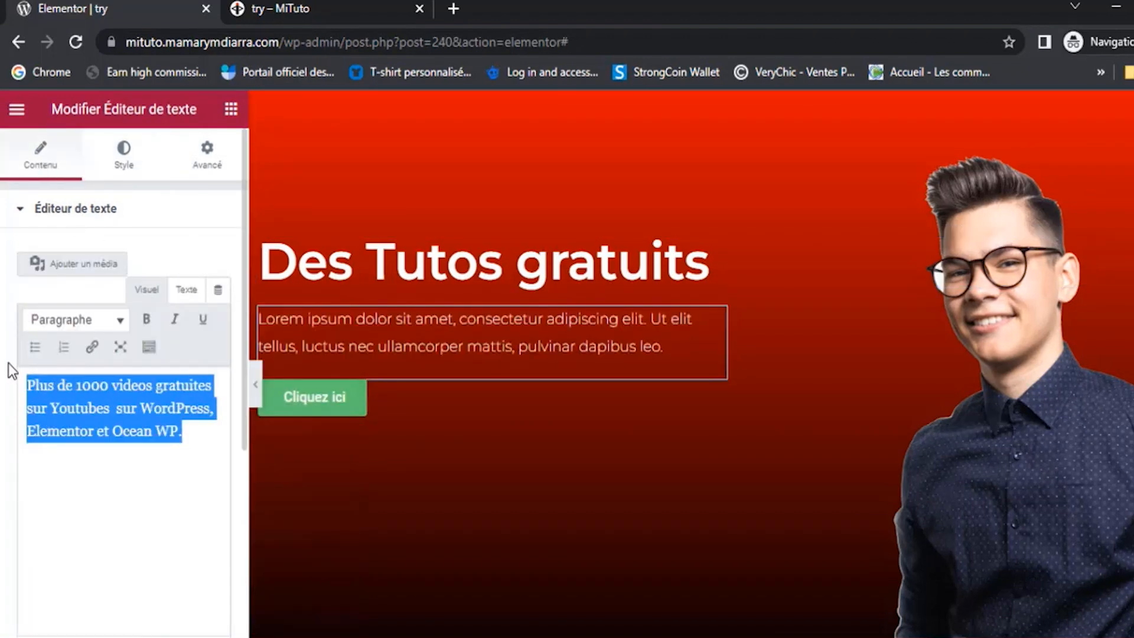
key(BackSpace)
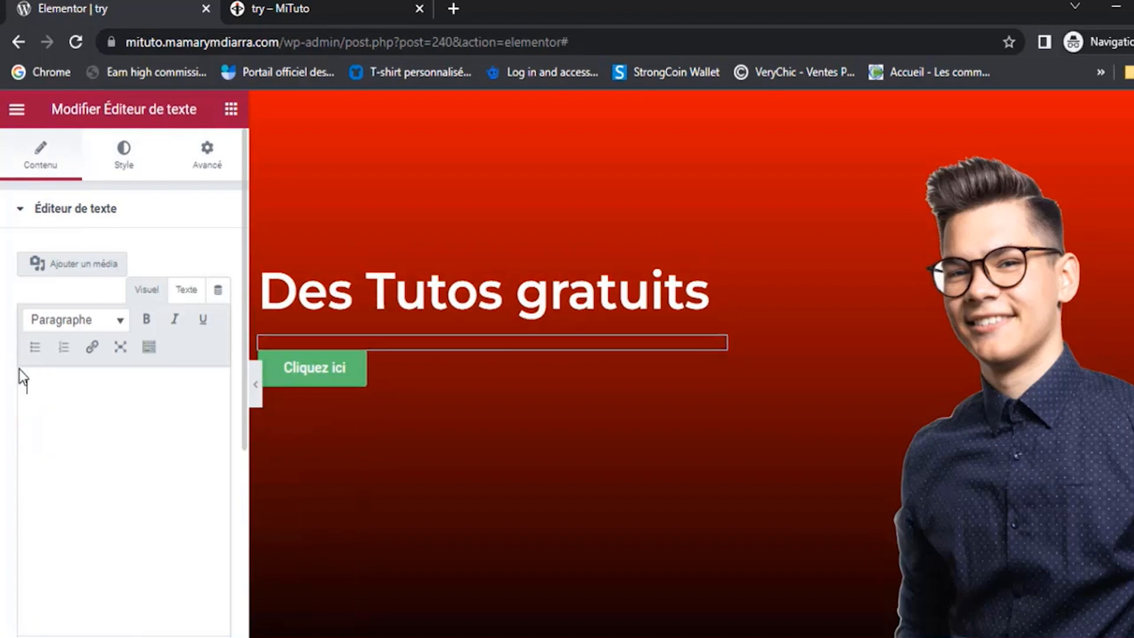
text(Plus de 1000 videos gratuites sur Youtubes  sur WordPress, Elementor et Ocean WP.)
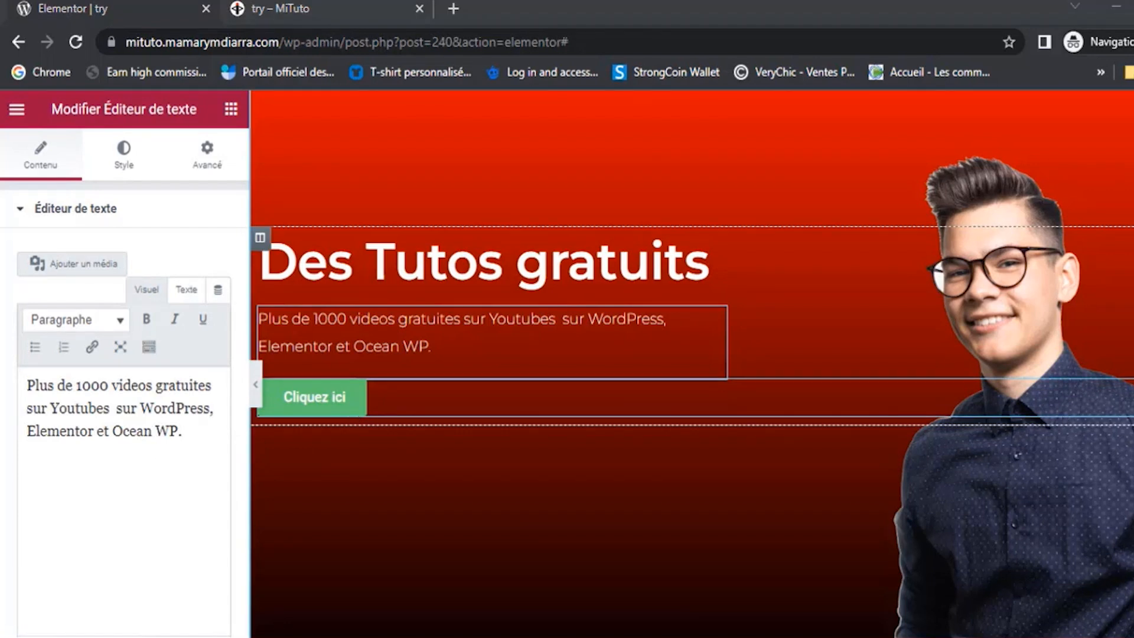
Set the background colour of the "Cliquez ici" button below the paragraph to black (#000000)
click(287, 399)
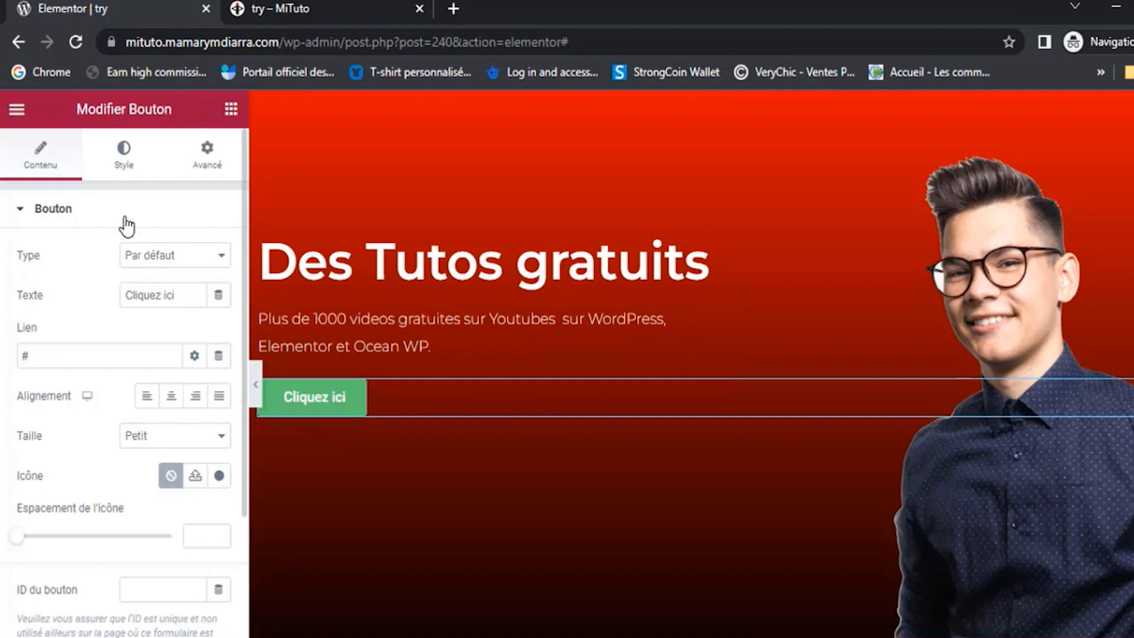
click(125, 169)
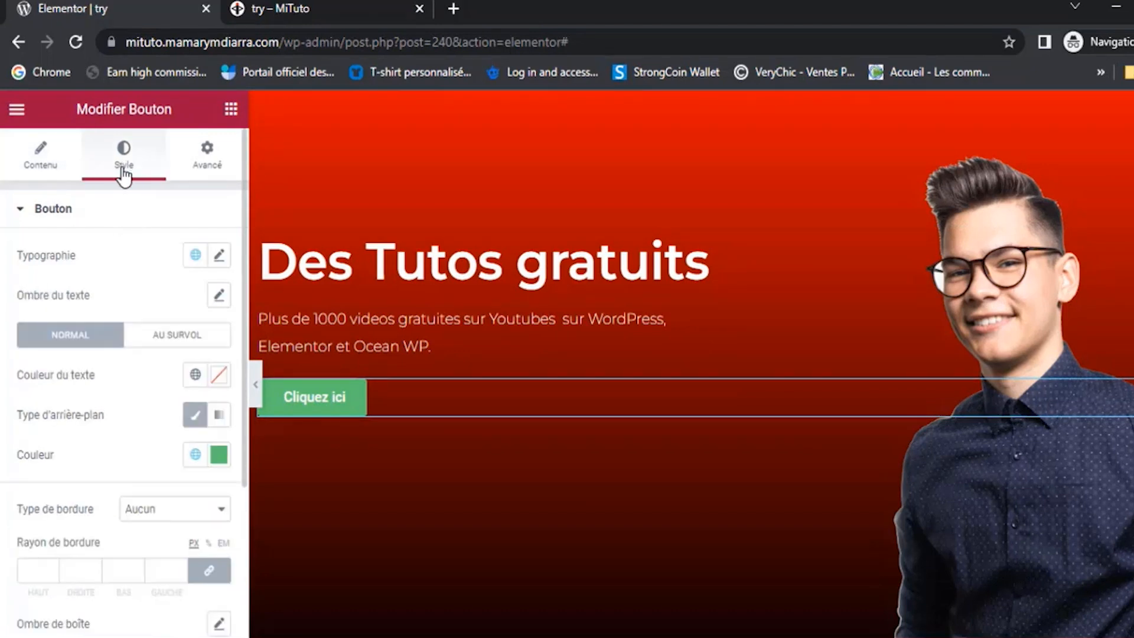
click(219, 456)
mouse_move(185, 299)
mouse_down()
mouse_move(143, 217)
mouse_move(109, 381)
mouse_up()
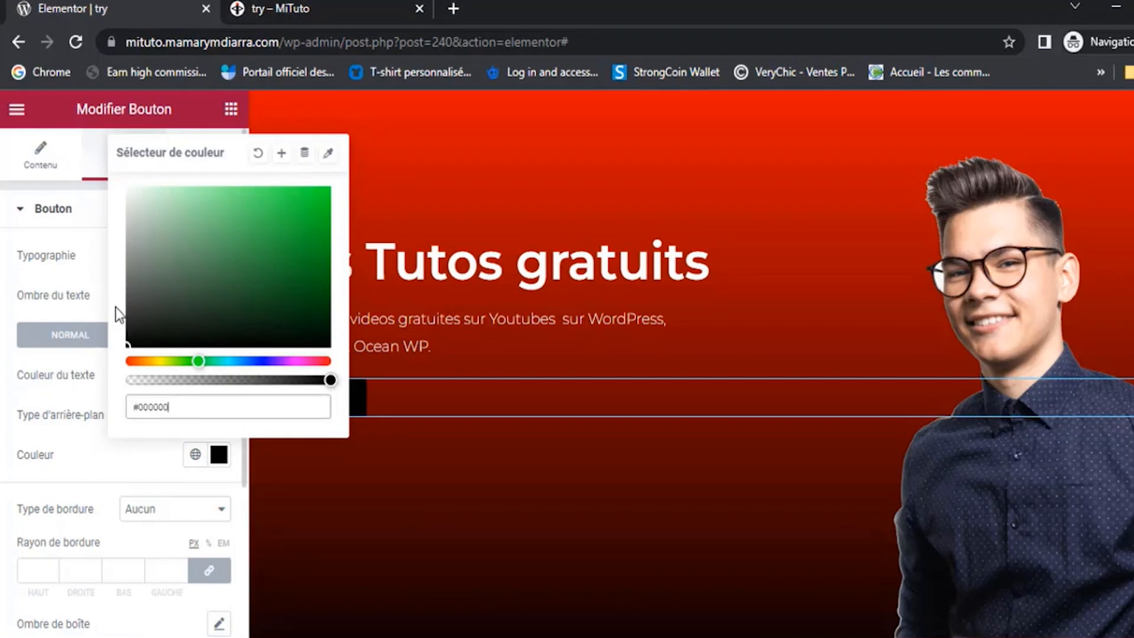
click(47, 220)
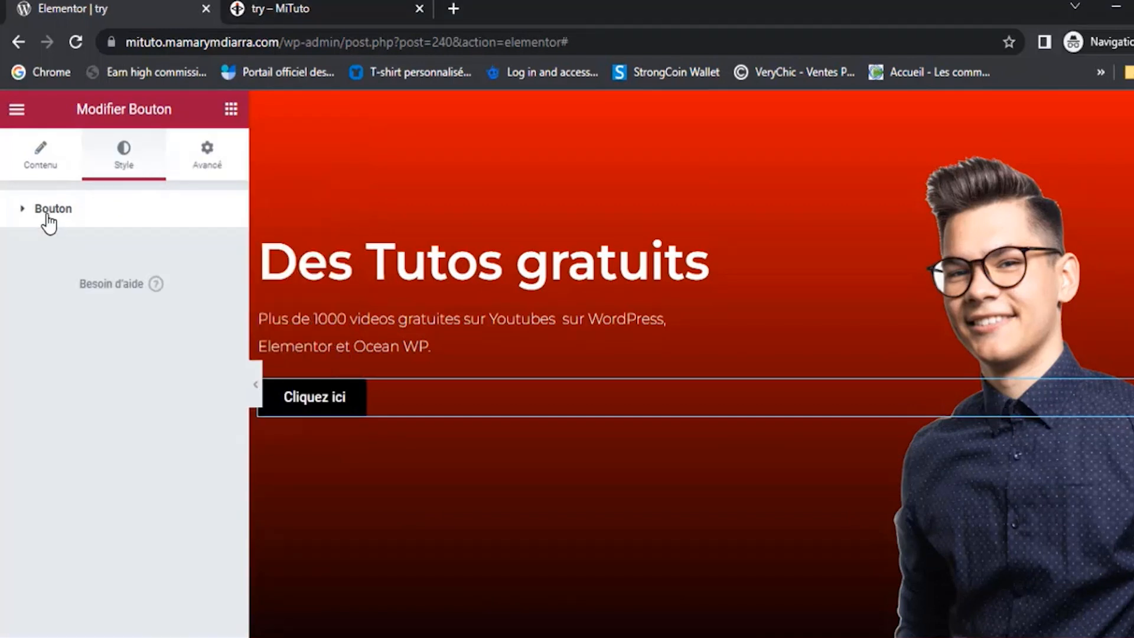
click(46, 216)
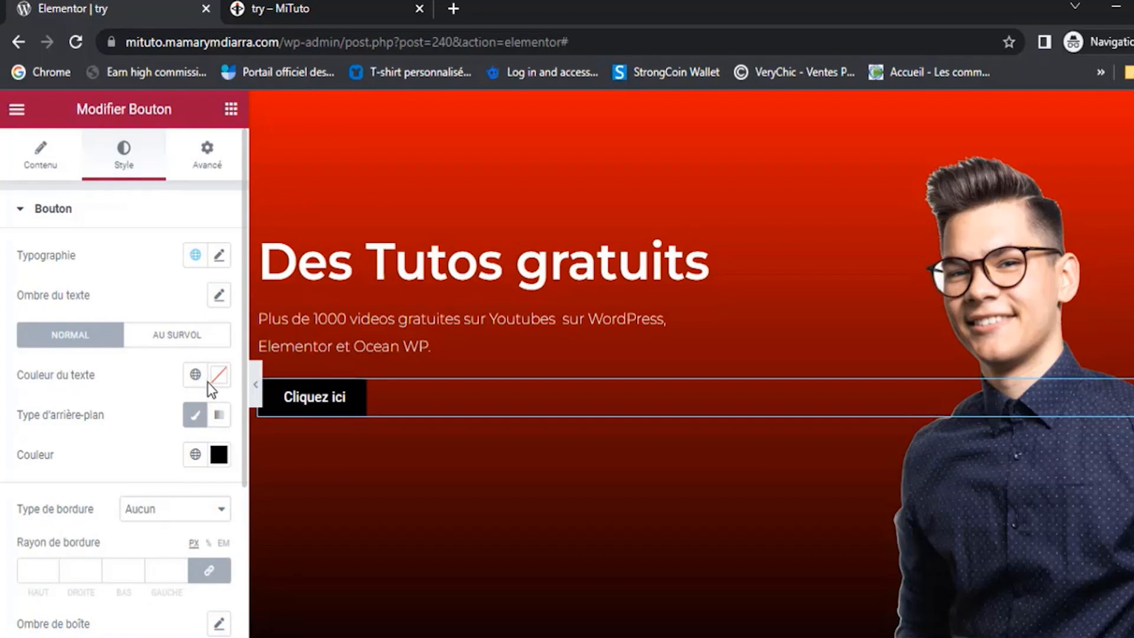
Change the black button's typography family to Montserrat
click(219, 255)
click(157, 348)
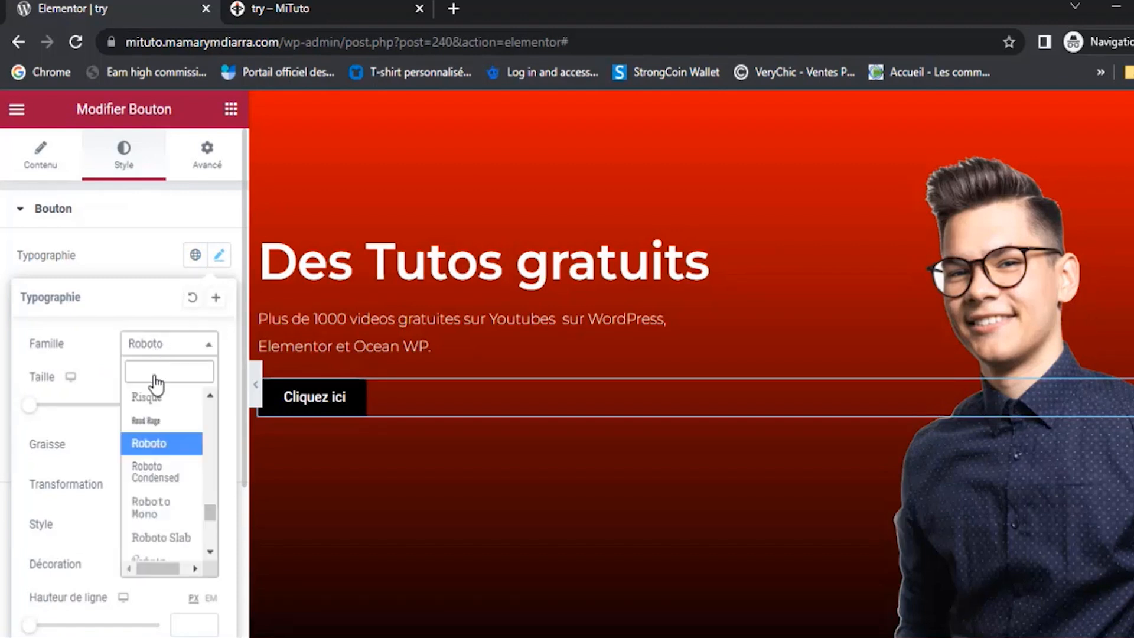
text(mont)
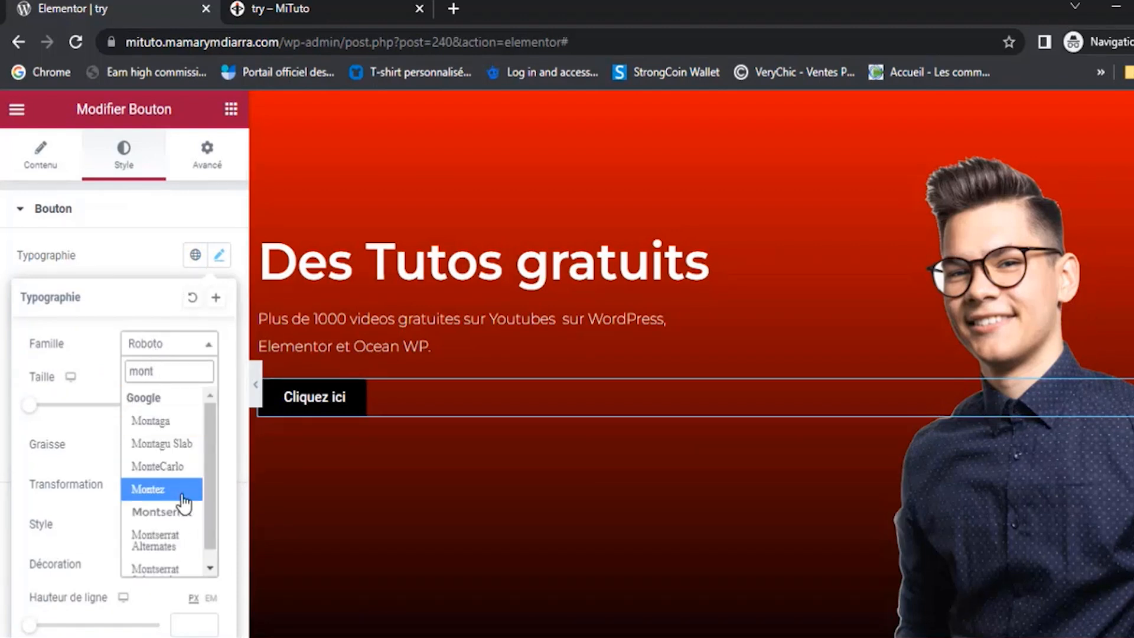
click(158, 512)
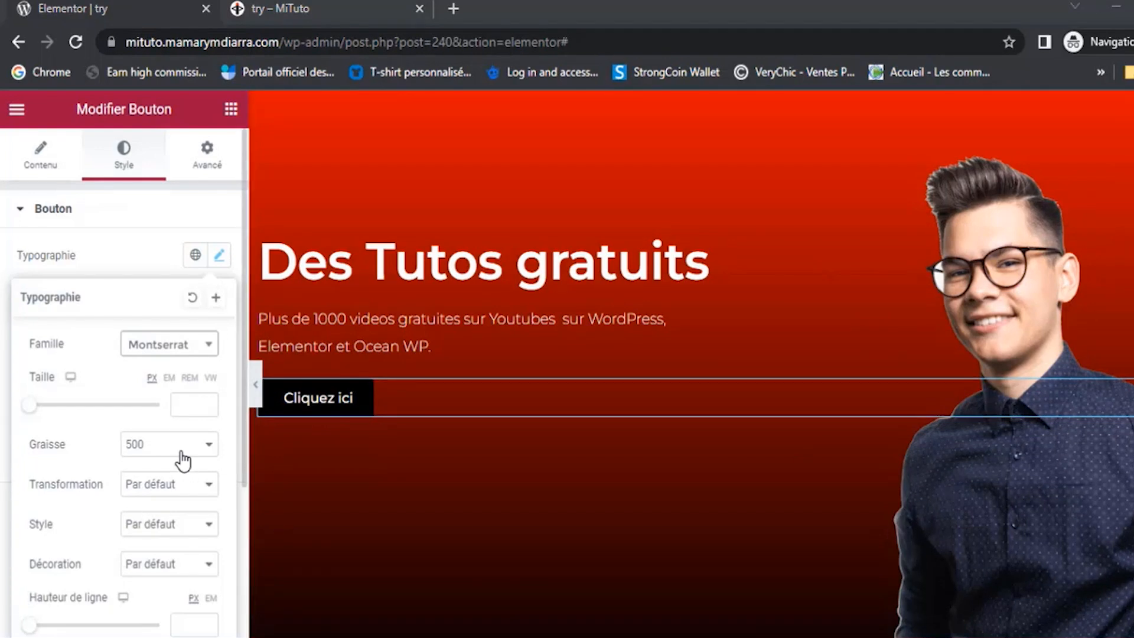
Replace the black button's label with "Me découvrir"
click(40, 157)
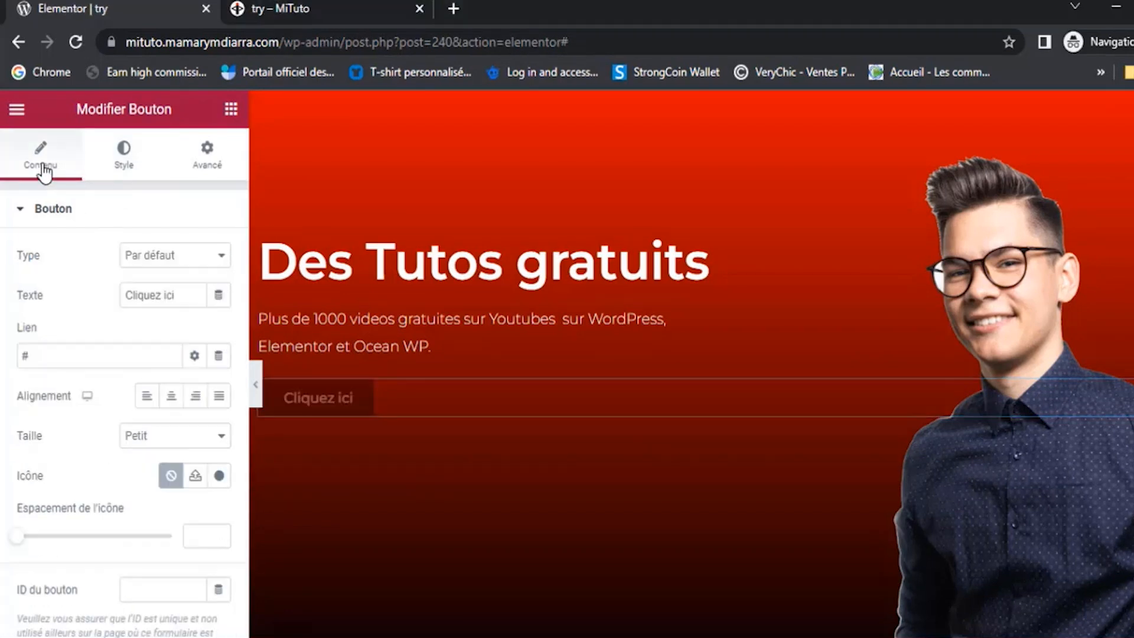
drag(180, 296, 133, 298)
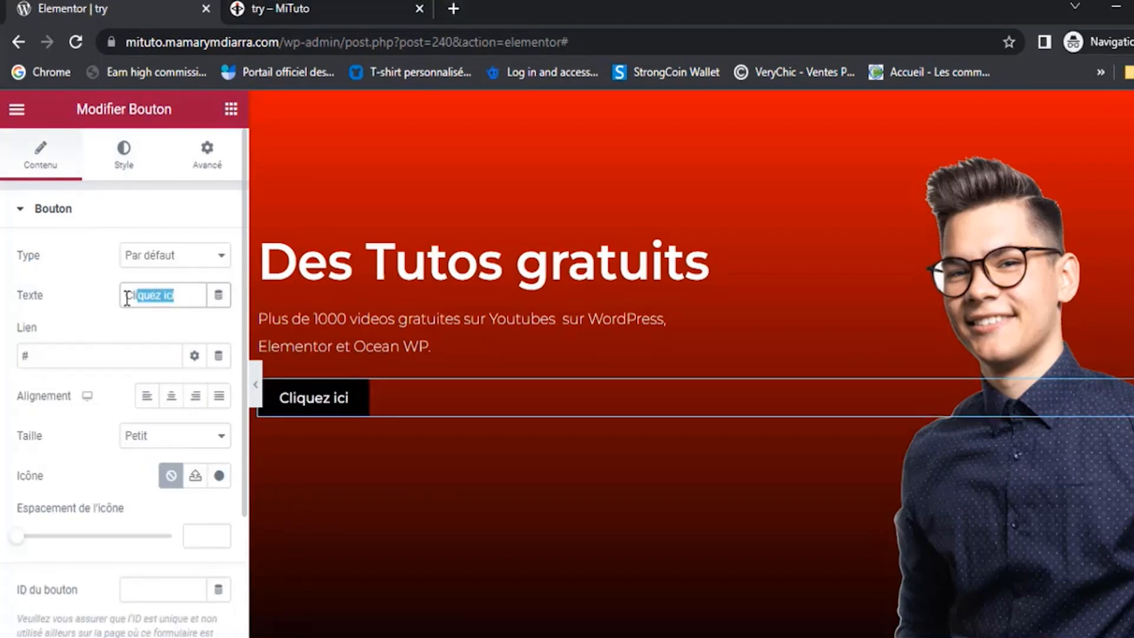
text(Me)
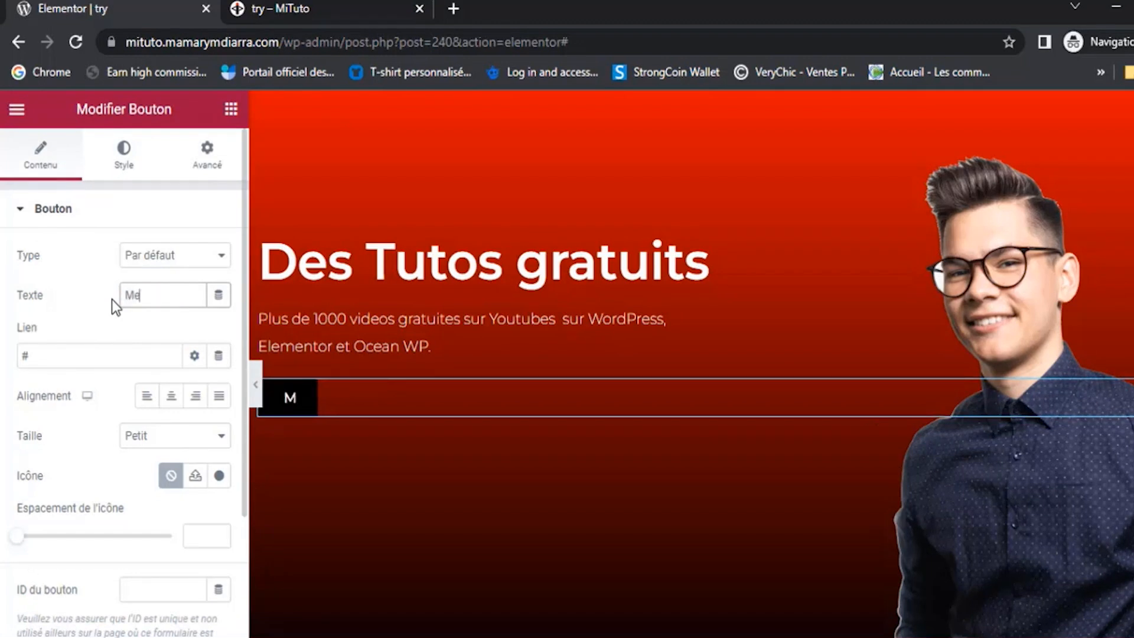
text( déco)
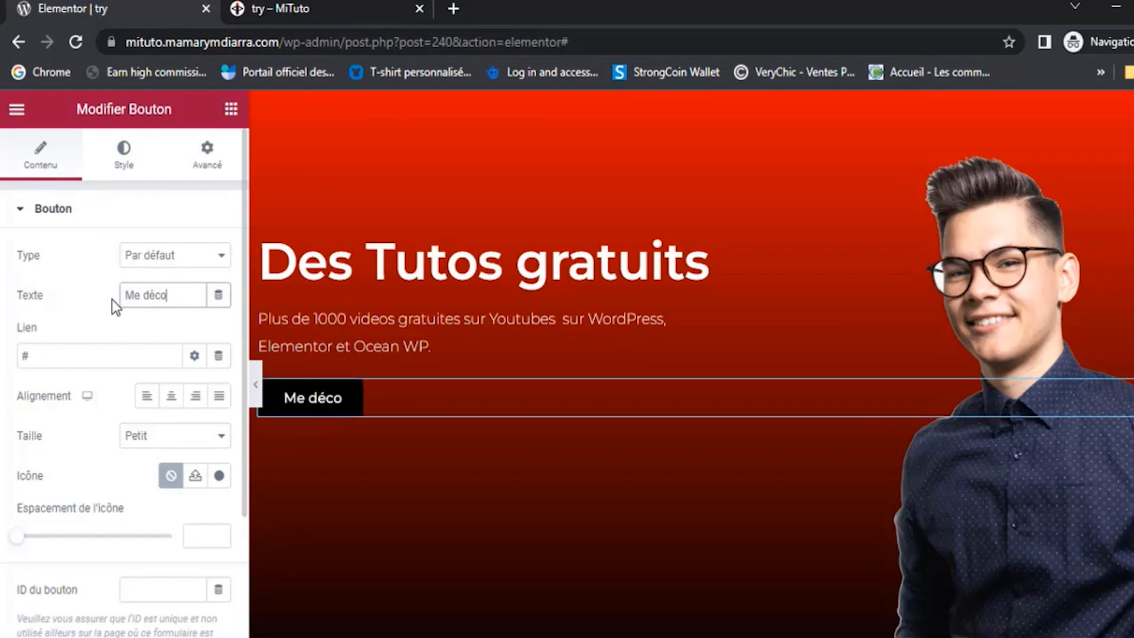
text(uvrir)
key(BackSpace)
key(BackSpace)
text(ir)
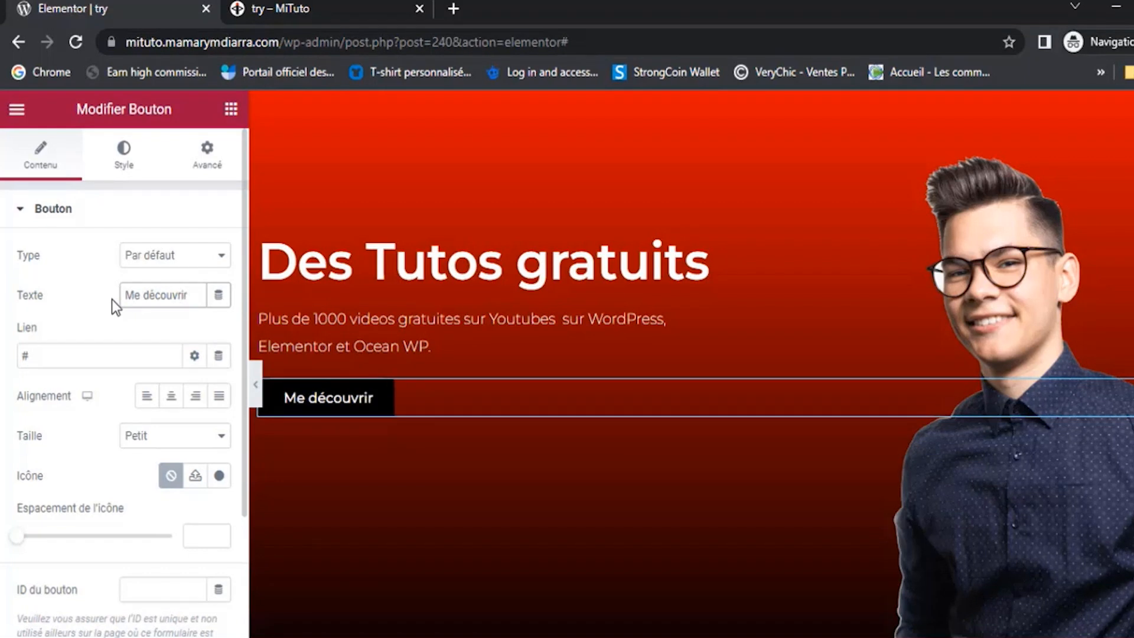
Point the black button's link to the anchor #medecouvrir
click(73, 354)
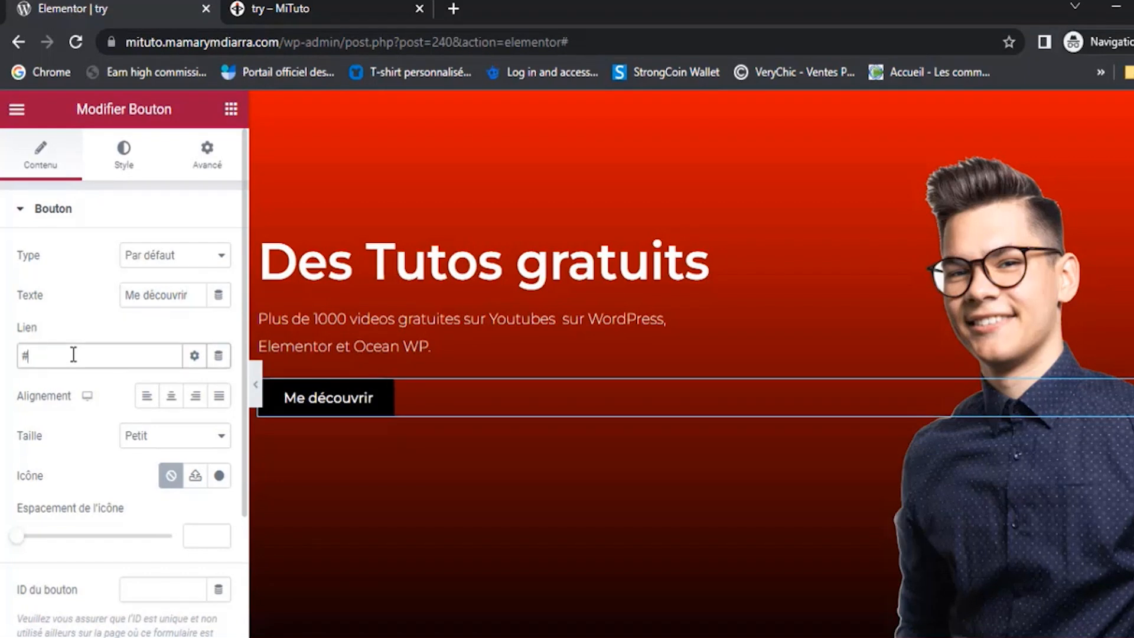
text(medecouvrir)
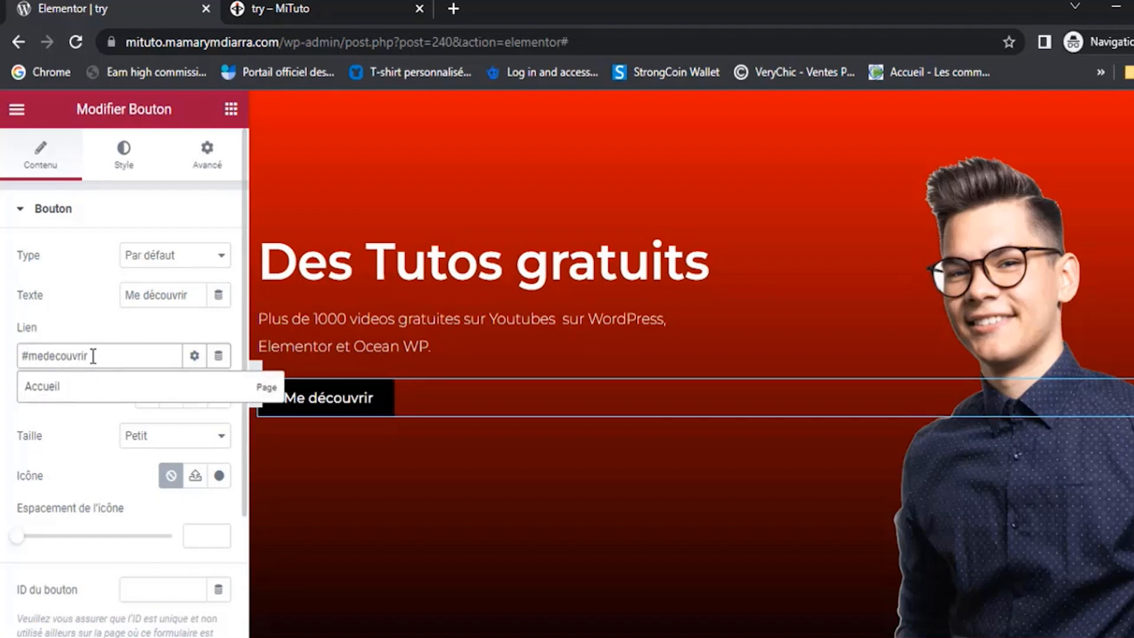
click(95, 326)
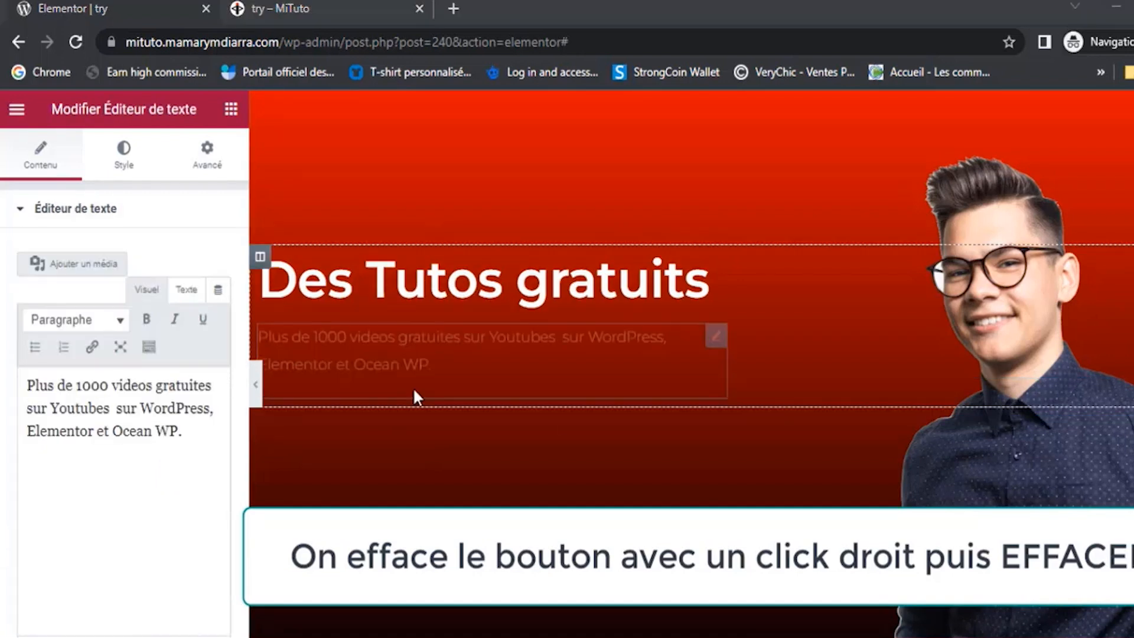
Add a Section interne below the paragraph and place a Bouton widget in its first column
click(231, 110)
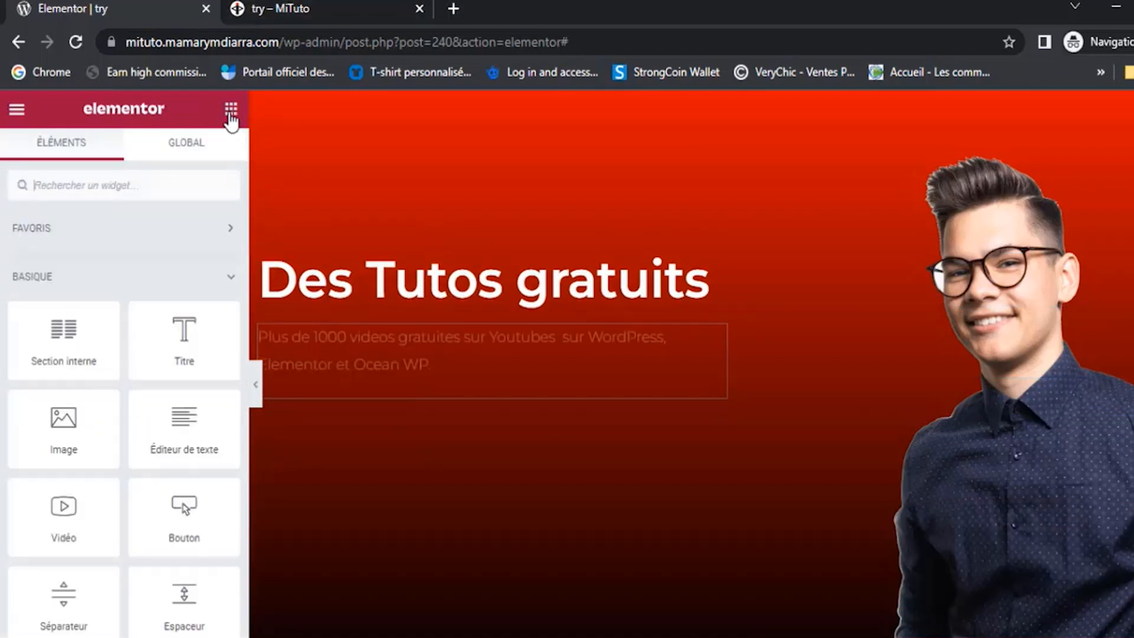
drag(57, 343, 367, 392)
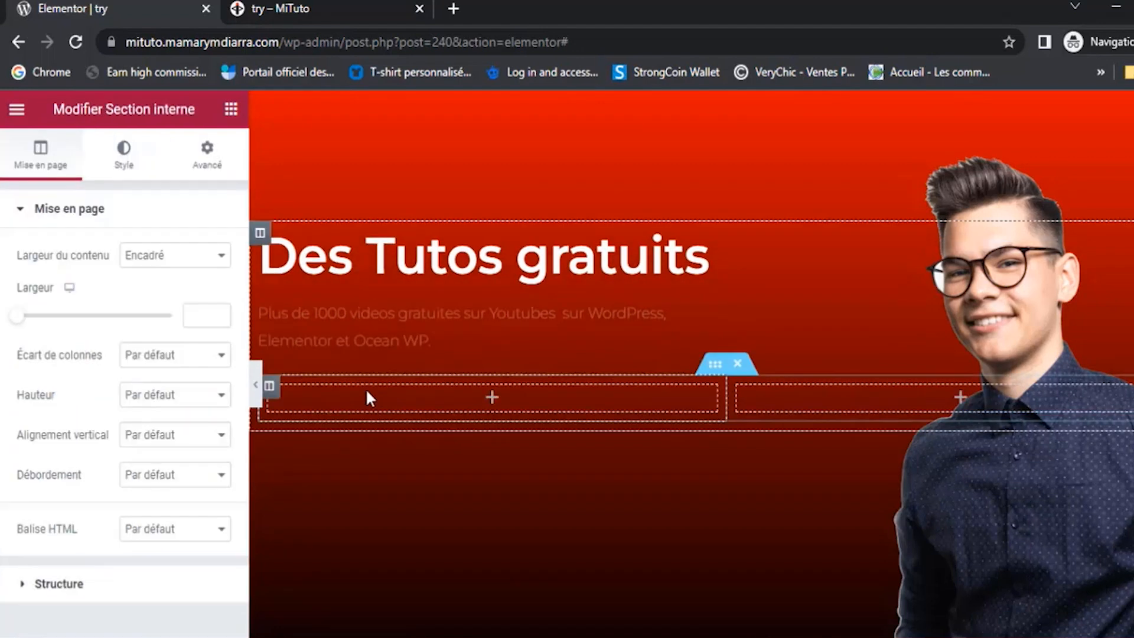
click(231, 109)
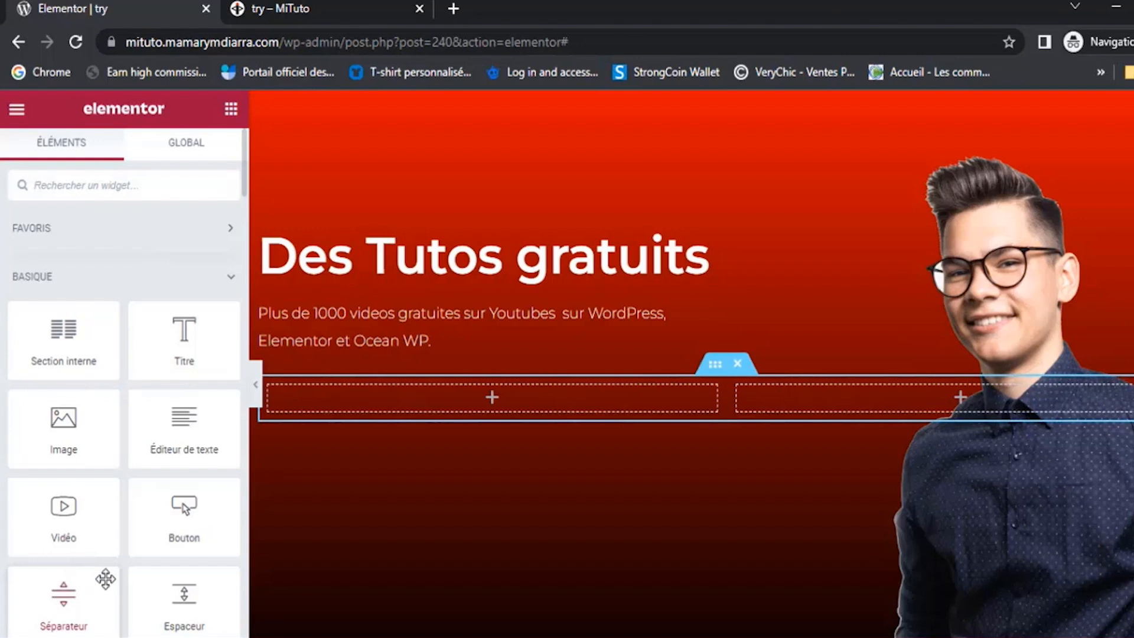
drag(177, 525, 373, 427)
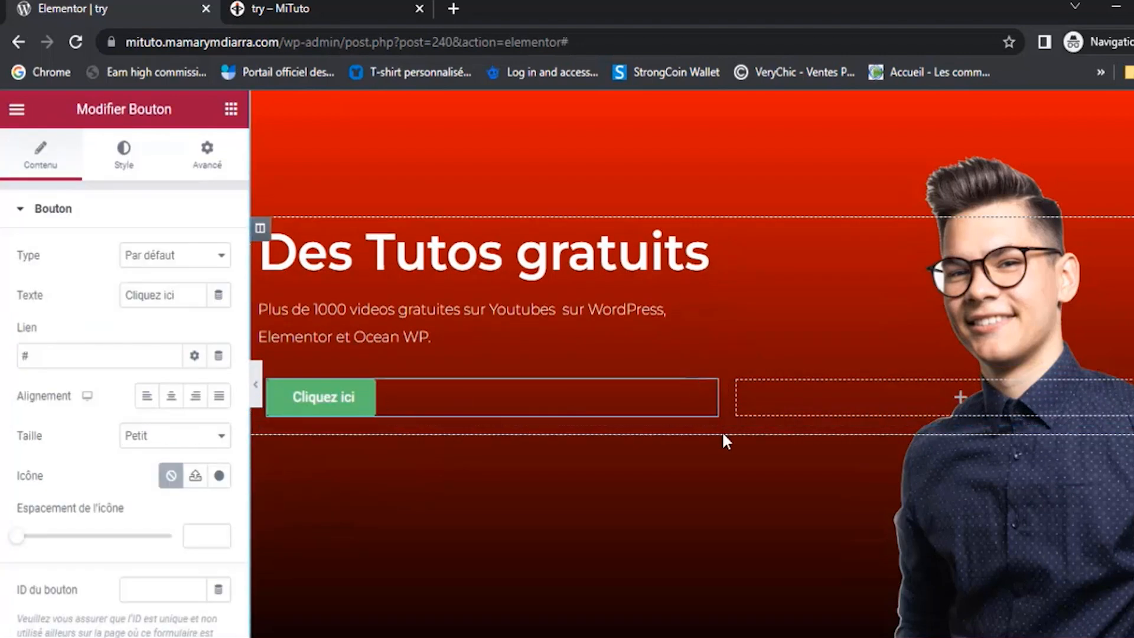
Delete the empty second column of the inner section
click(738, 385)
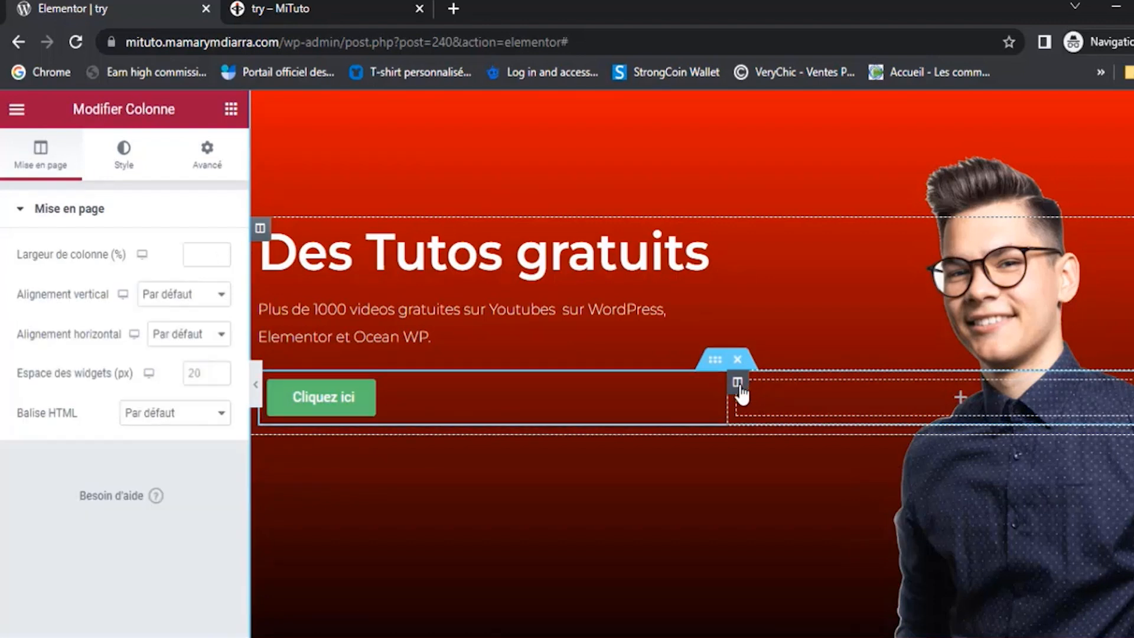
right_click(740, 391)
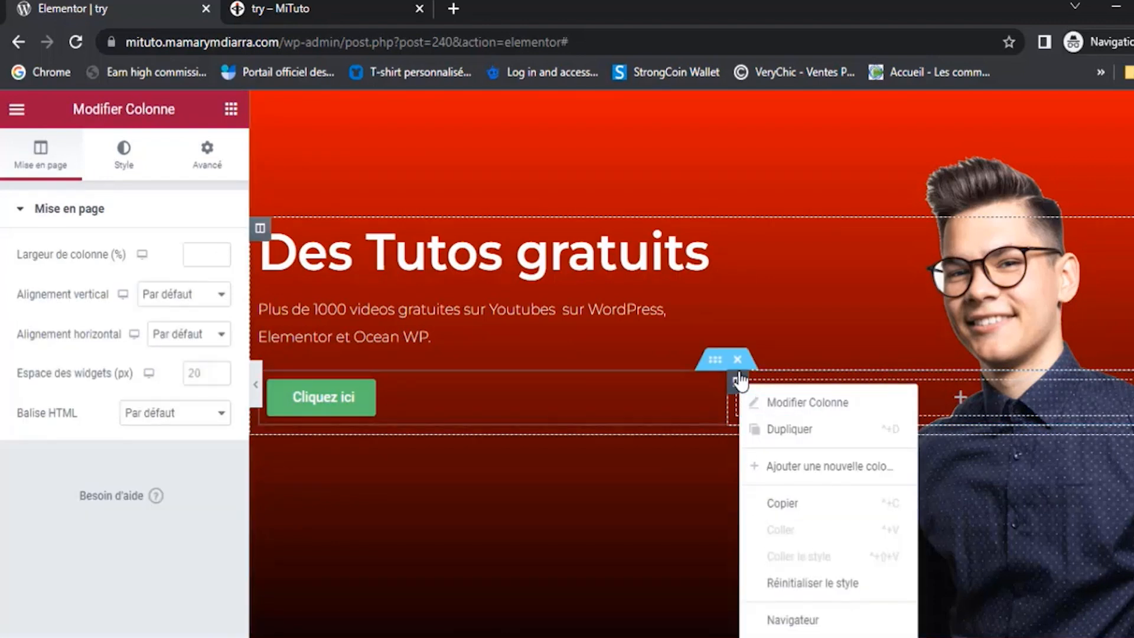
click(483, 398)
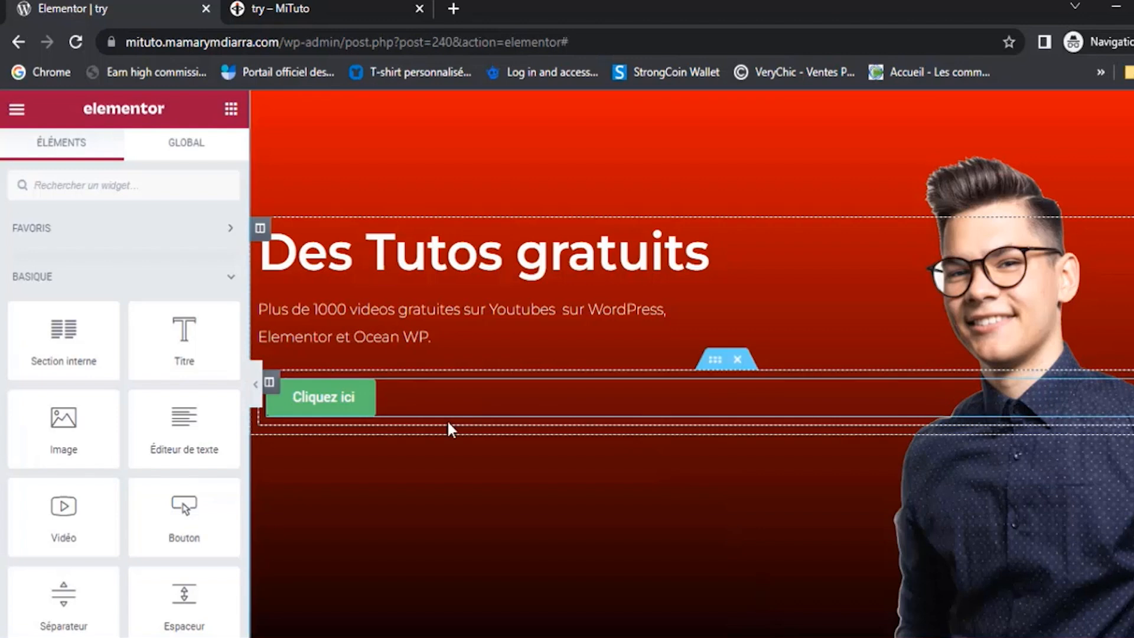
Set the new button's link to #medecouvrir and its text to "Me découvrir"
click(348, 408)
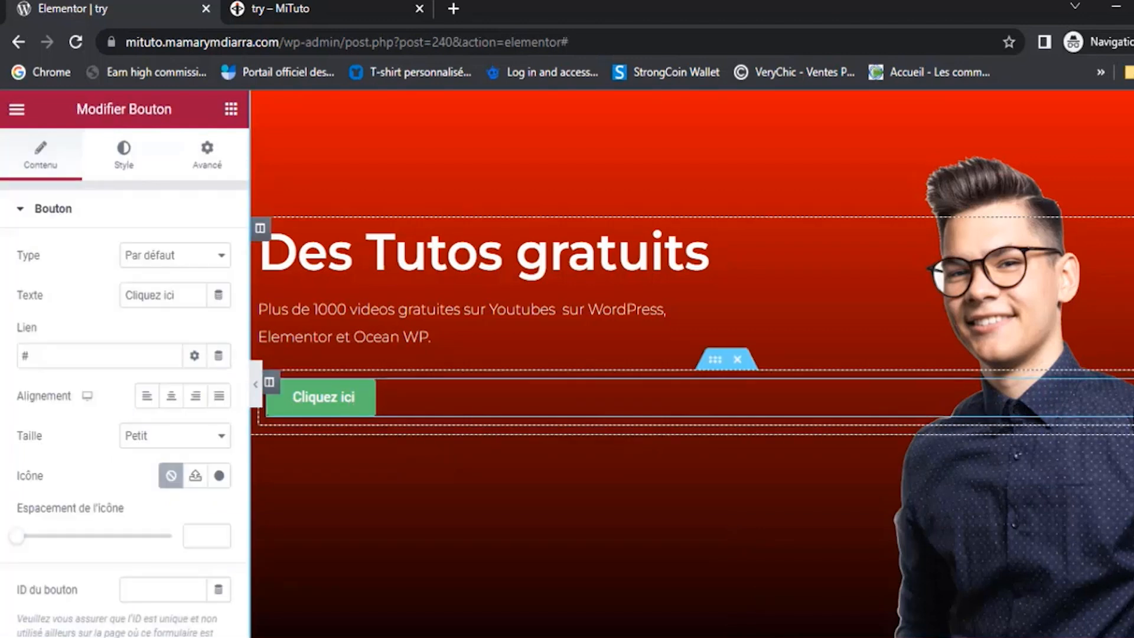
drag(65, 354, 3, 363)
text(#medecouvrir)
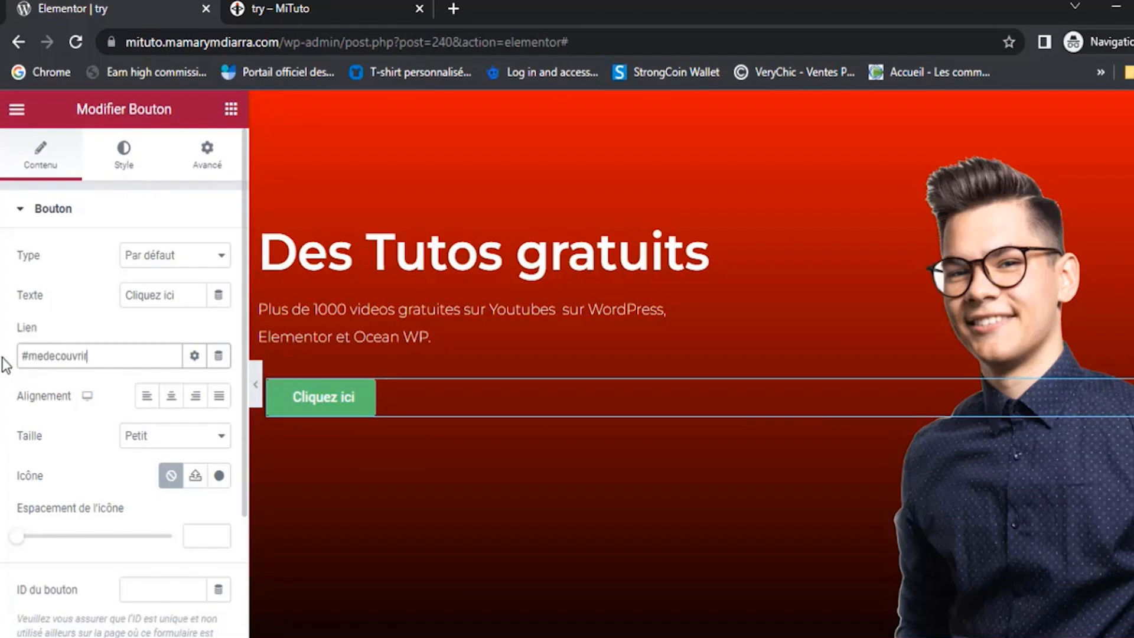
click(171, 296)
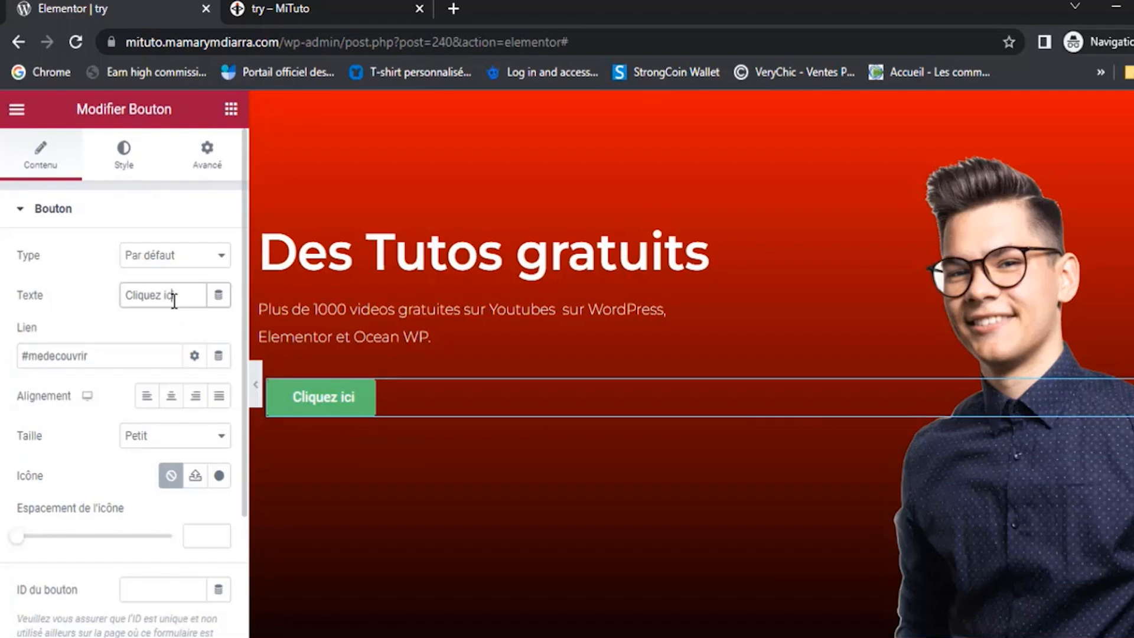
drag(173, 296, 107, 299)
text(Me découvrir)
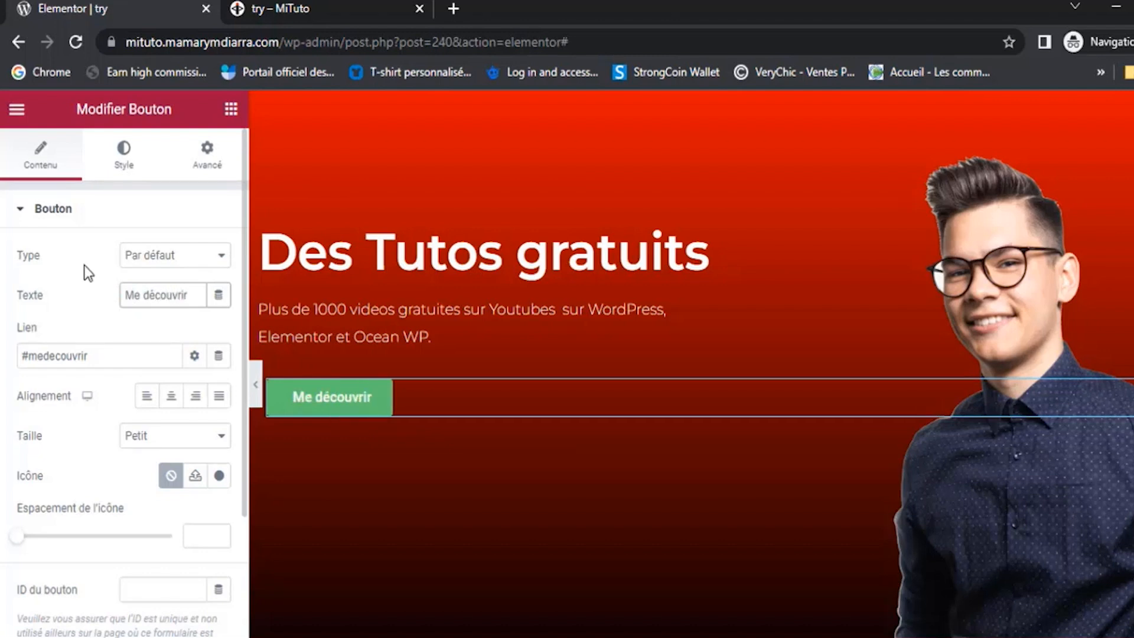
Change the typography family of the green "Me découvrir" button to Montserrat Alternates
click(122, 169)
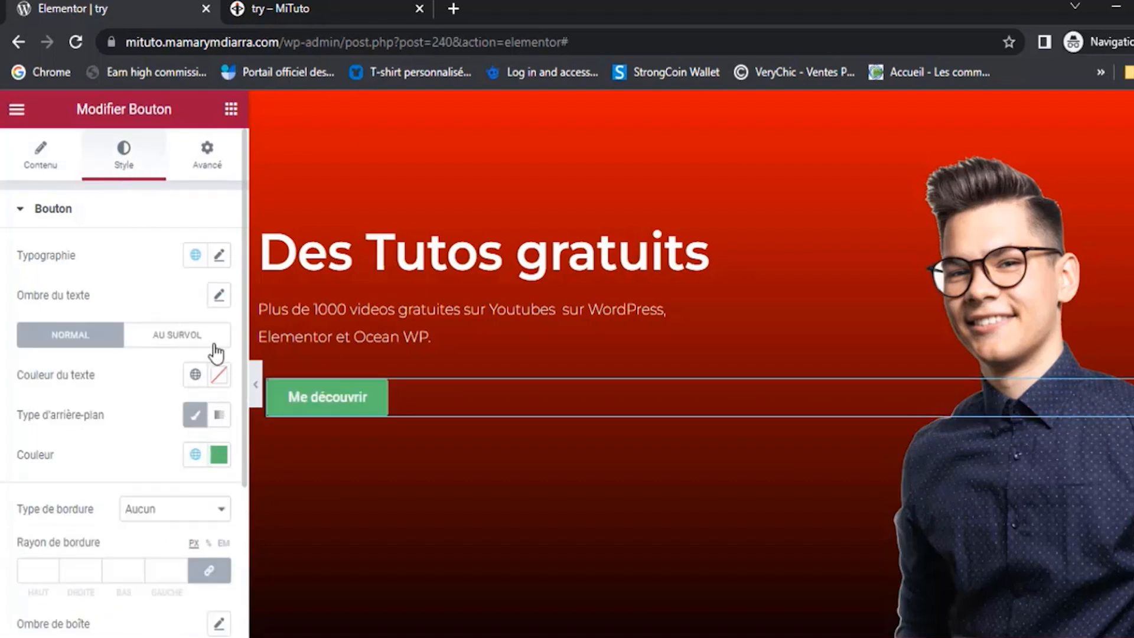
click(222, 260)
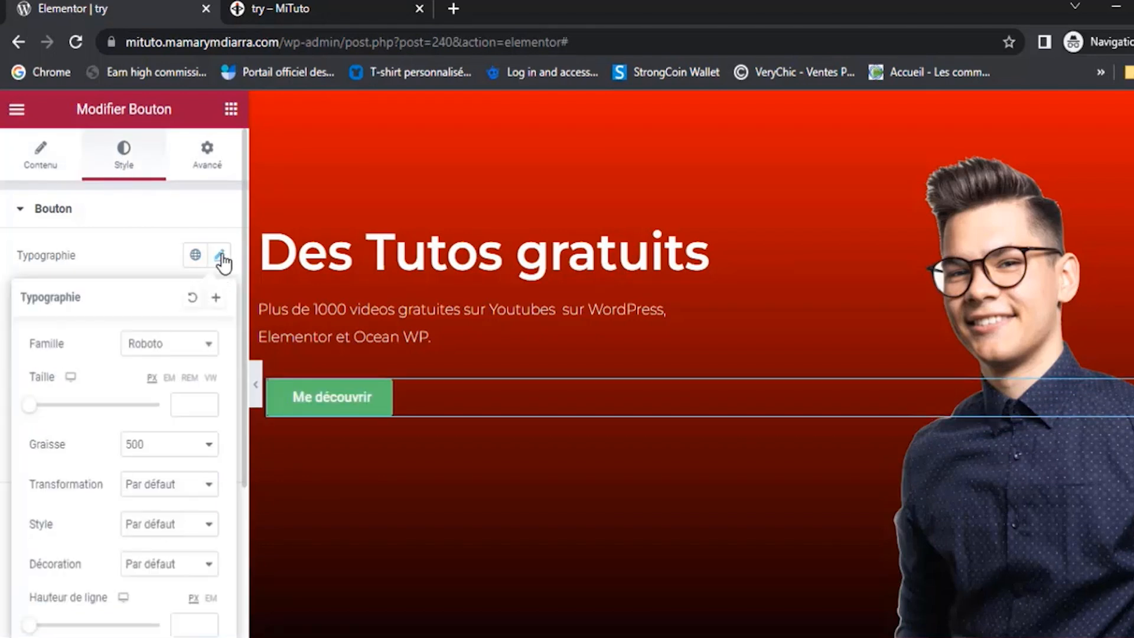
click(165, 345)
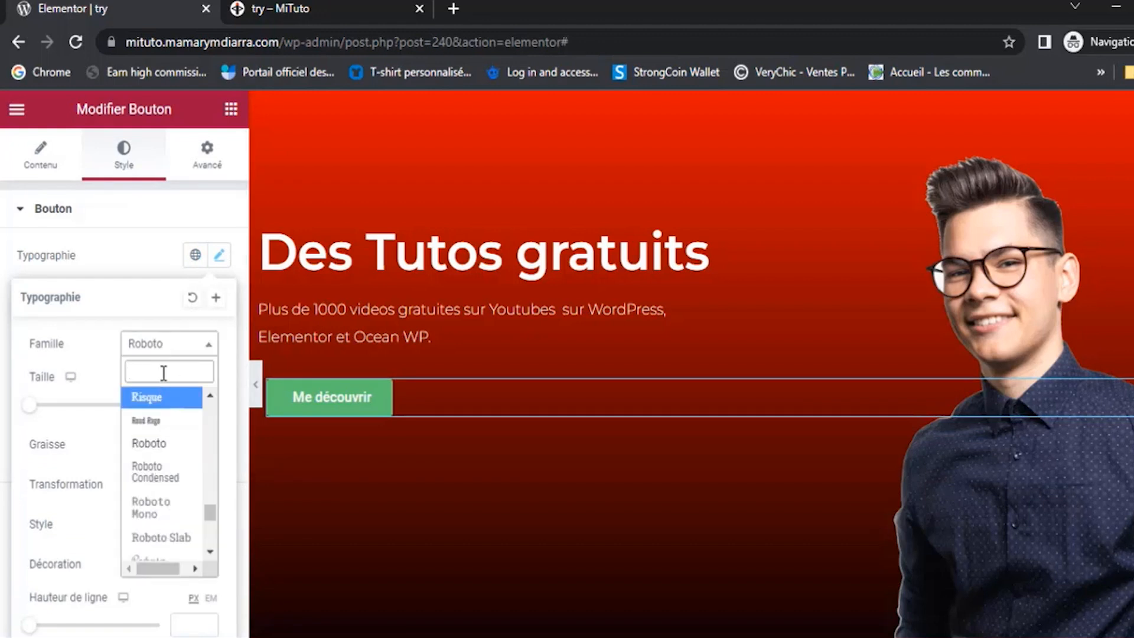
text(mont)
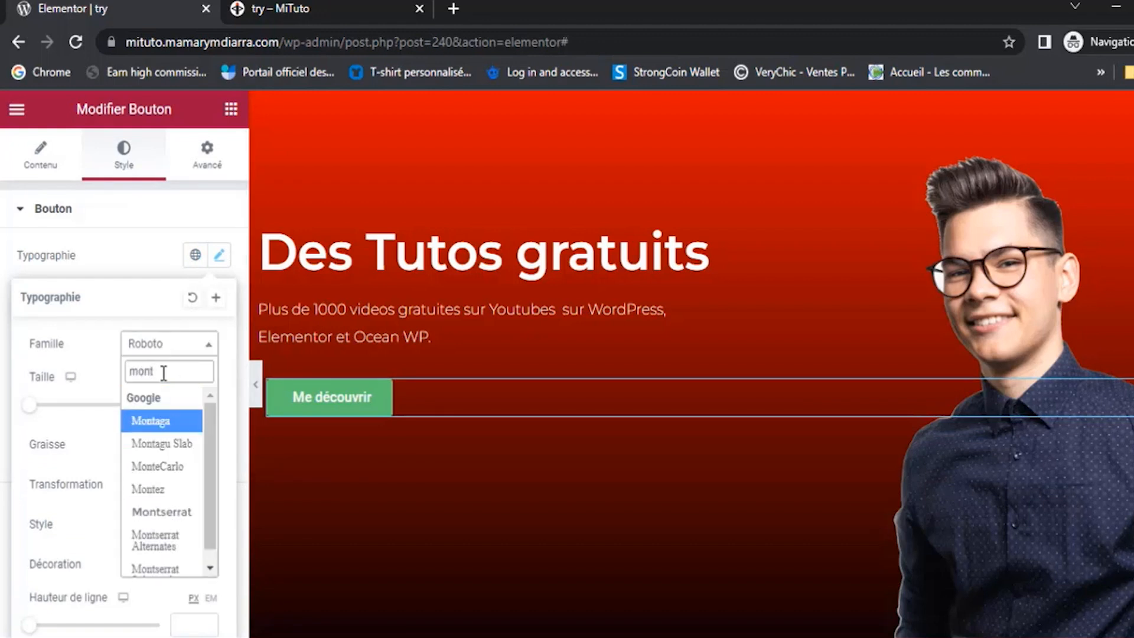
click(155, 540)
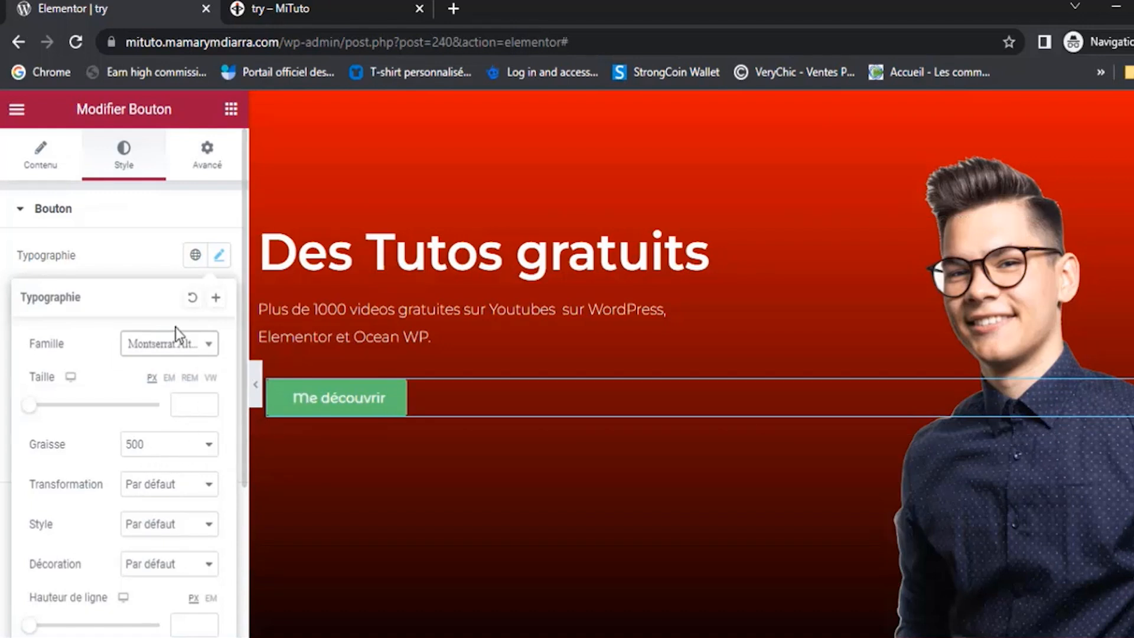
Change the typography family of the "Me découvrir" button to Montserrat
click(40, 154)
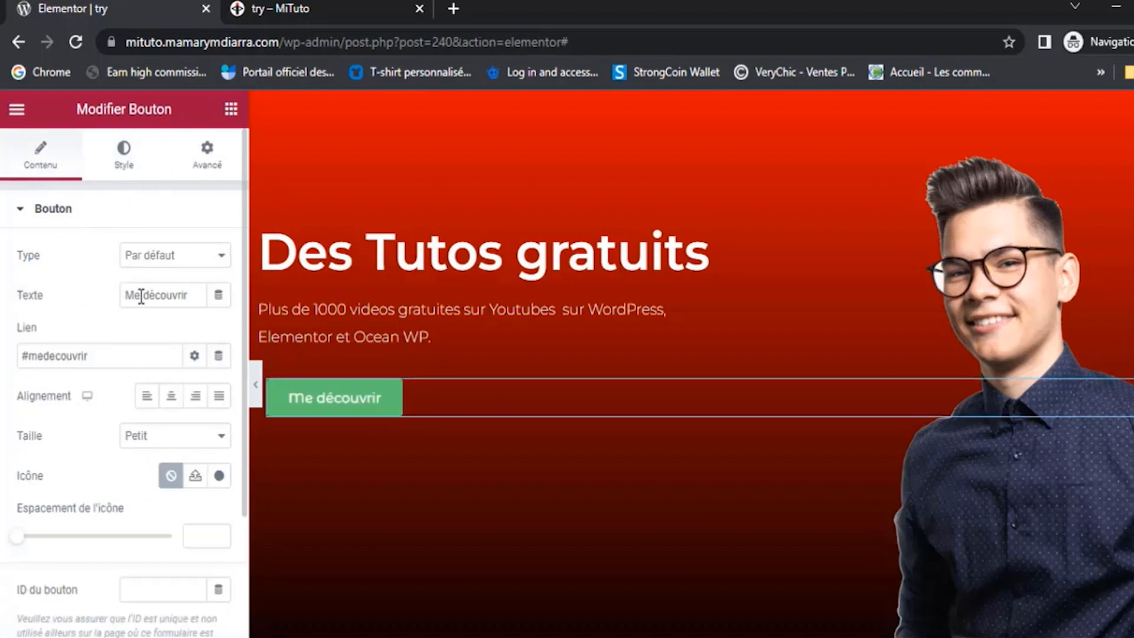
click(123, 158)
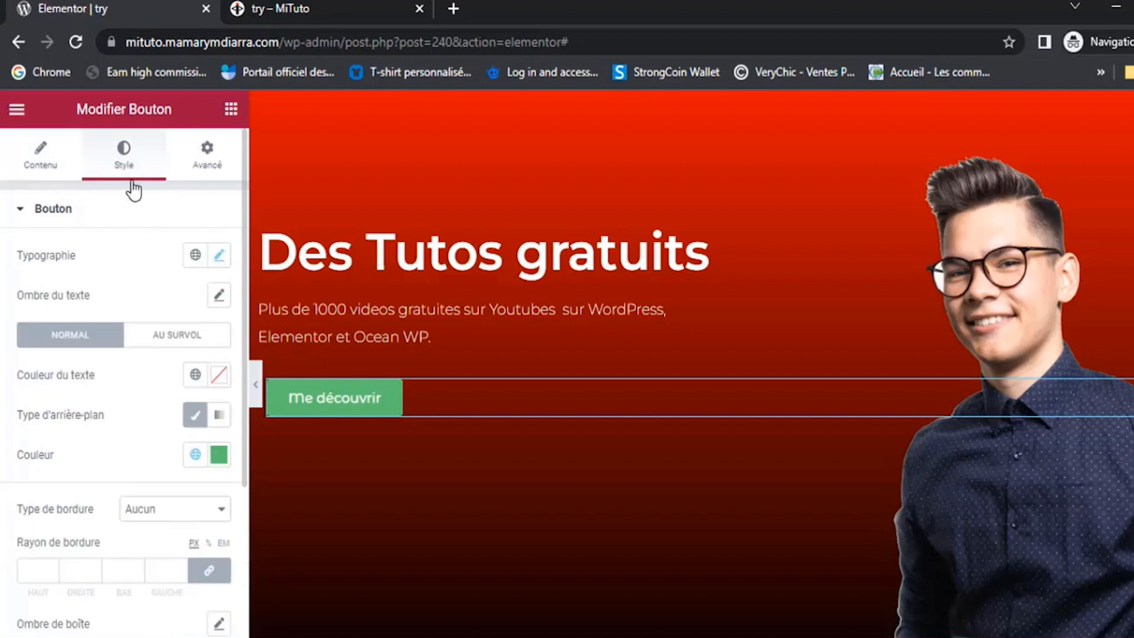
click(219, 255)
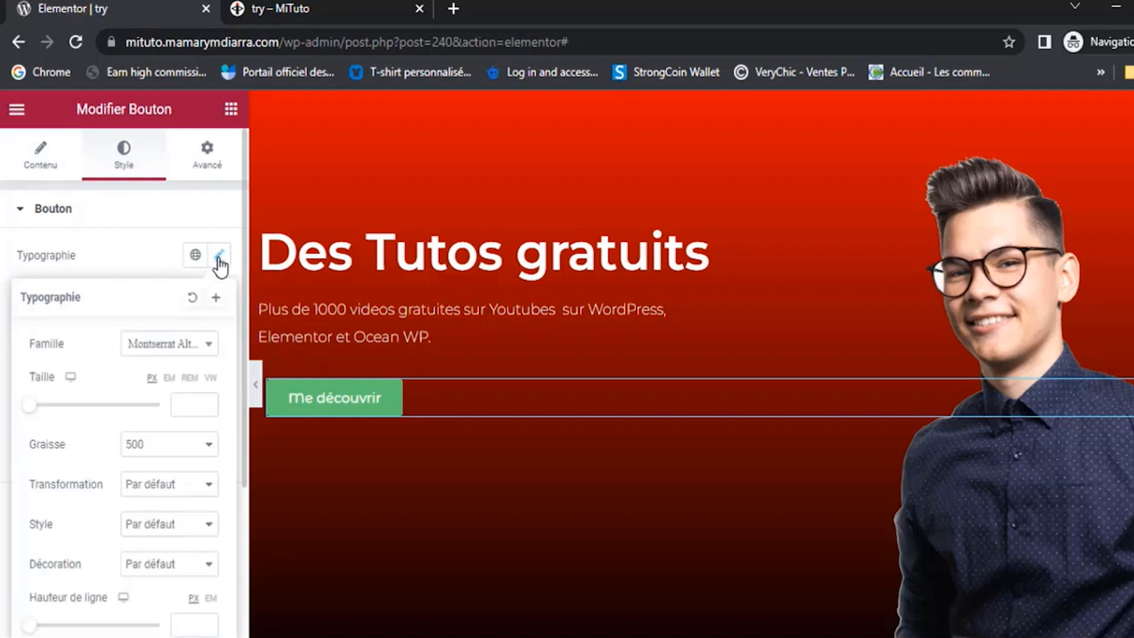
click(162, 348)
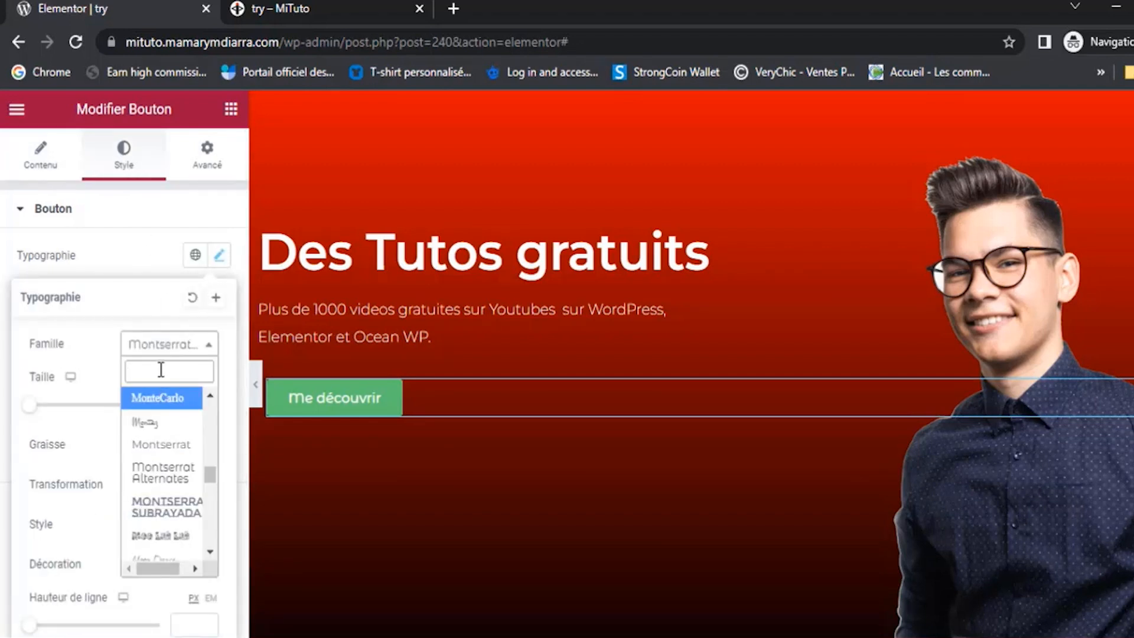
text(mont)
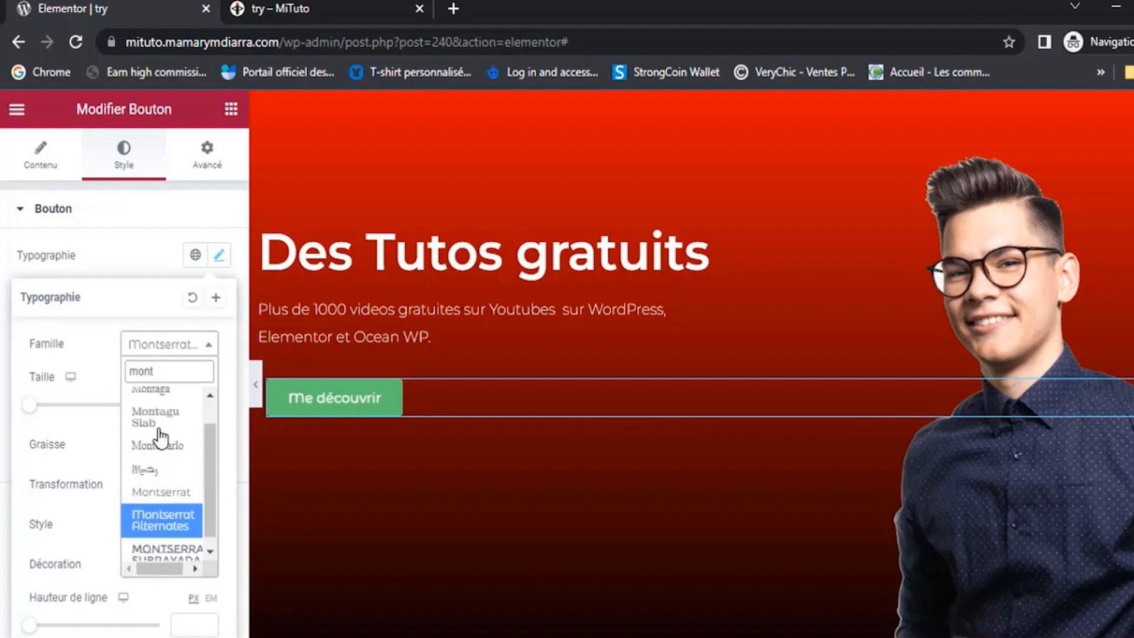
click(158, 494)
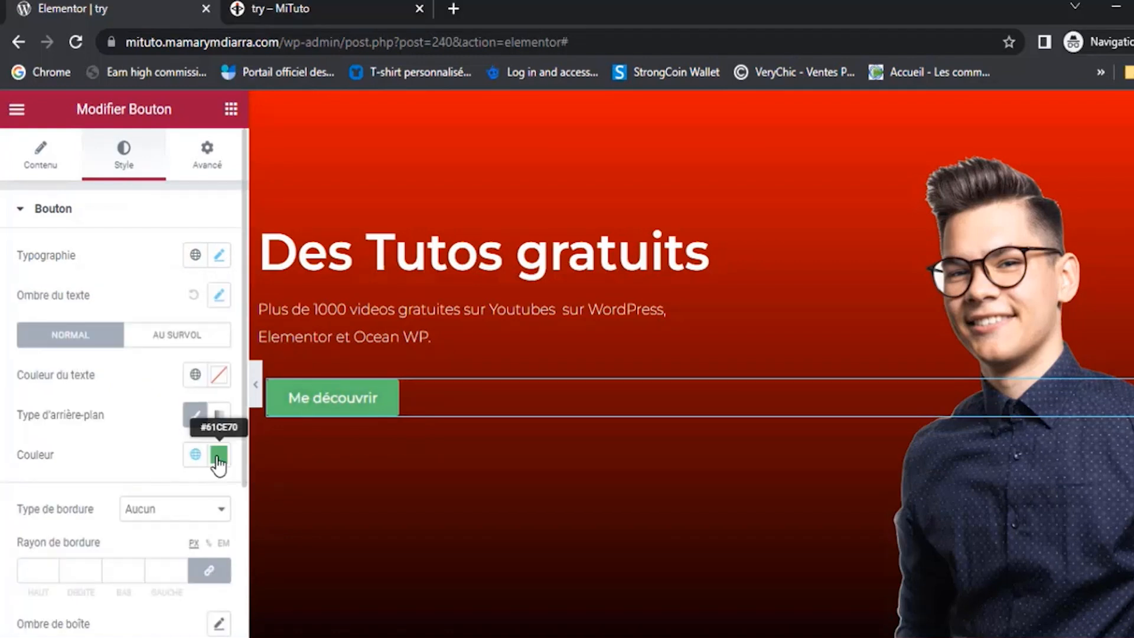
Set the normal background colour of the "Me découvrir" button to black, #000000
click(218, 458)
mouse_move(198, 339)
mouse_down()
mouse_move(148, 333)
mouse_move(94, 379)
mouse_up()
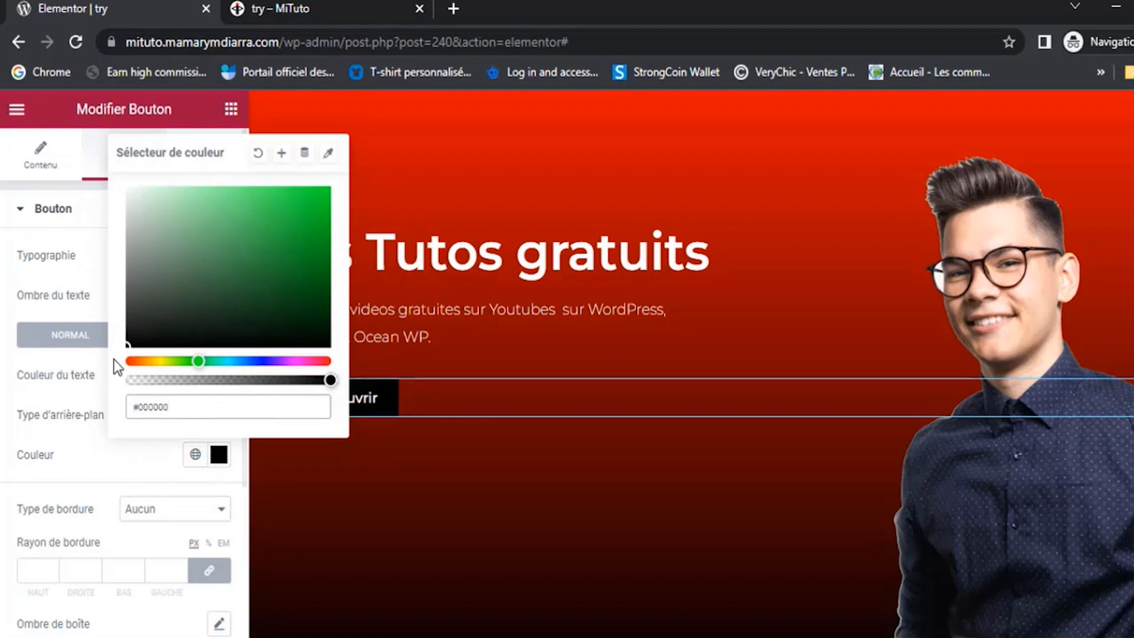
click(99, 444)
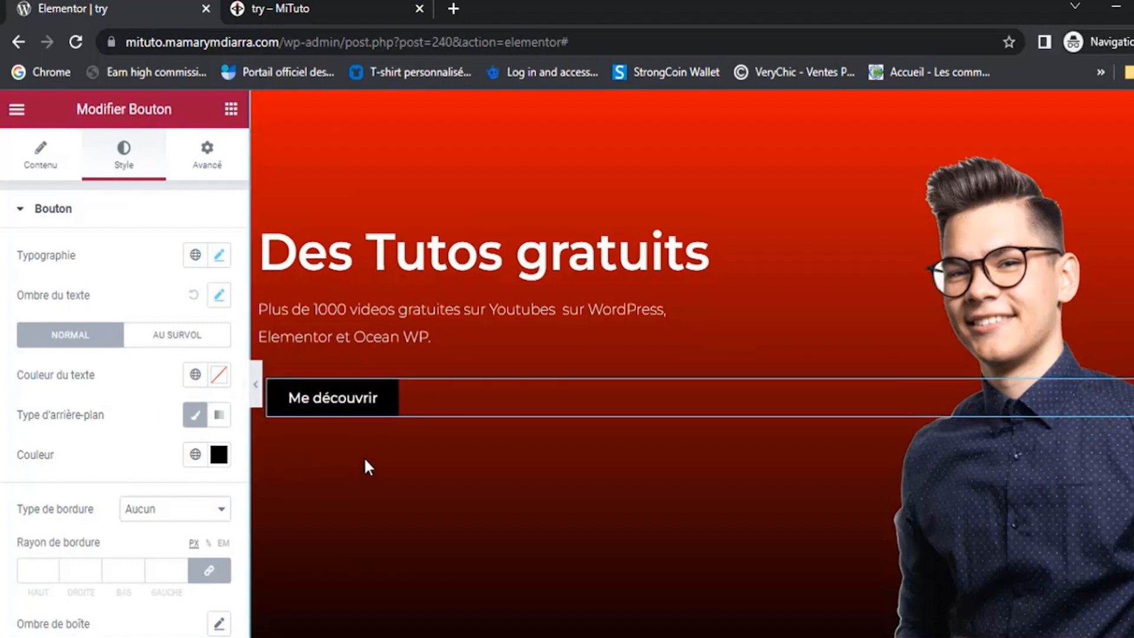
Set the hover background colour of the "Me découvrir" button to #2D1A1A
click(175, 340)
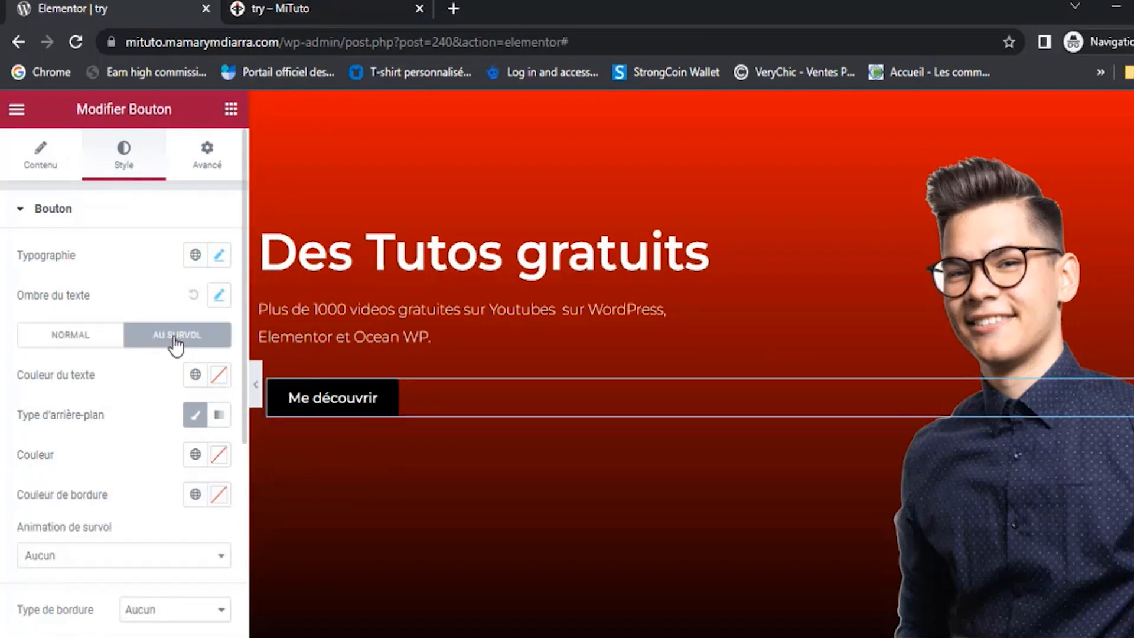
click(219, 457)
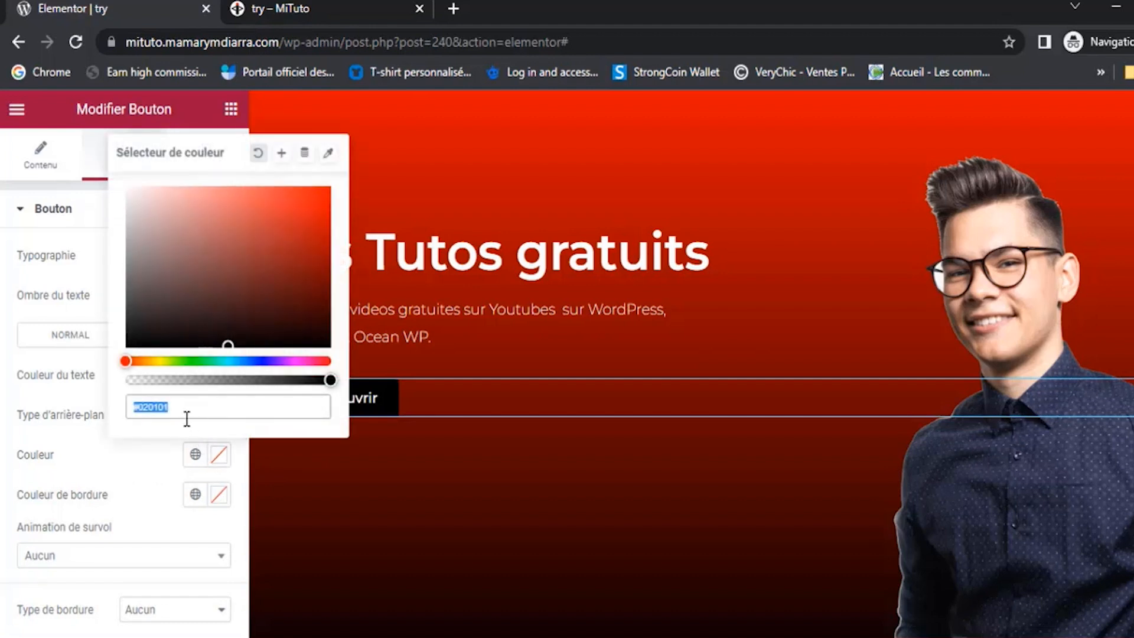
text(#2D1A1A)
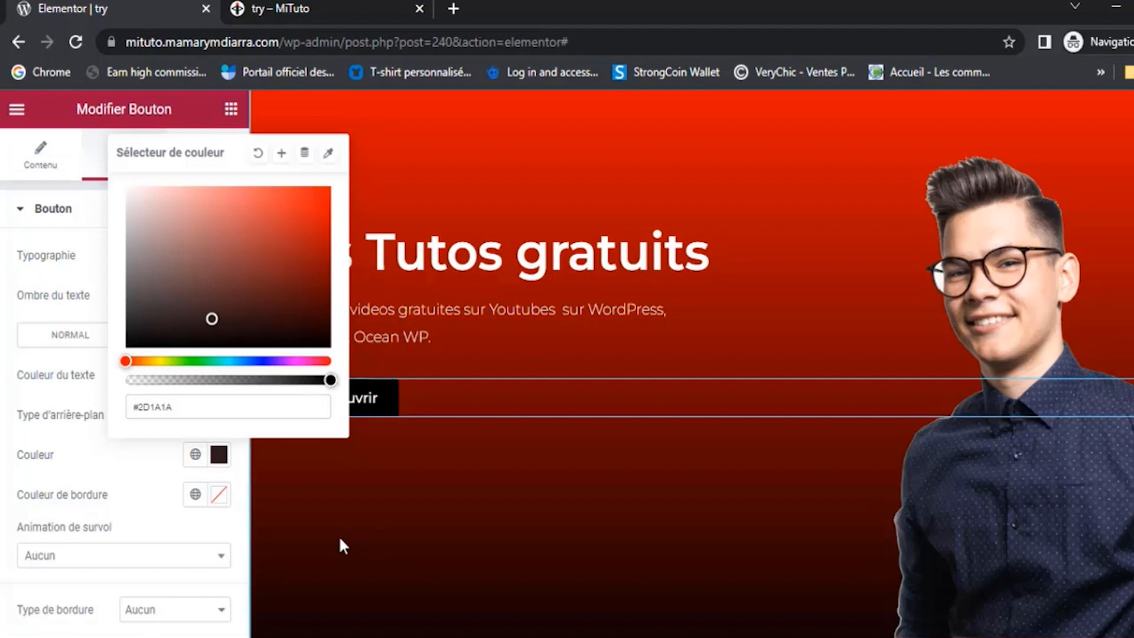
click(83, 223)
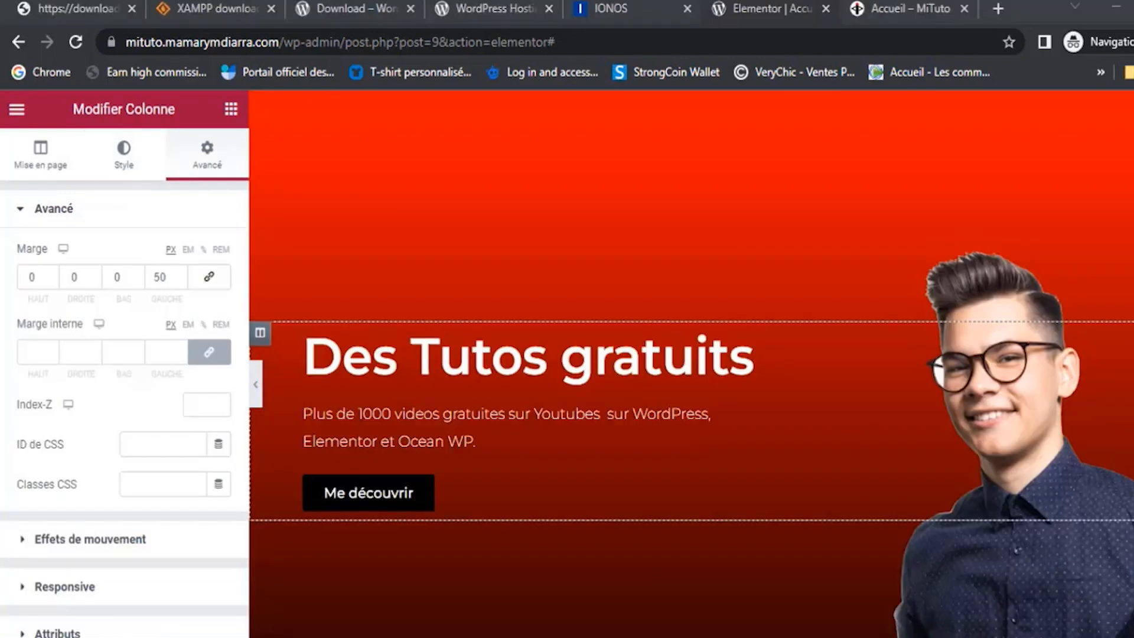
Duplicate the "Me découvrir" button below the paragraph
right_click(398, 501)
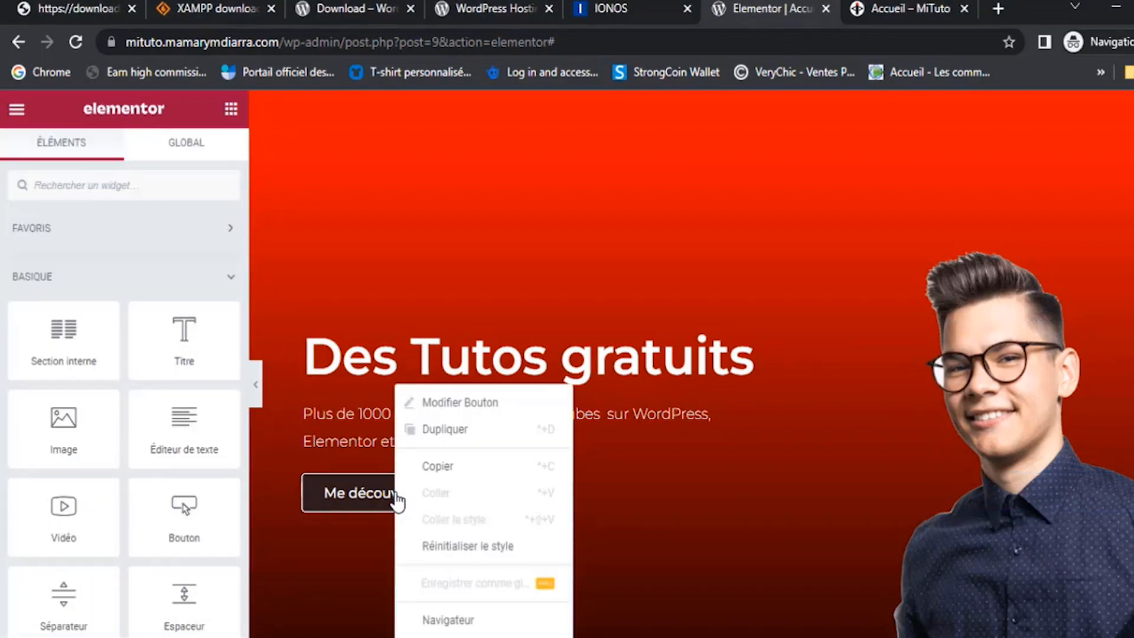
click(370, 504)
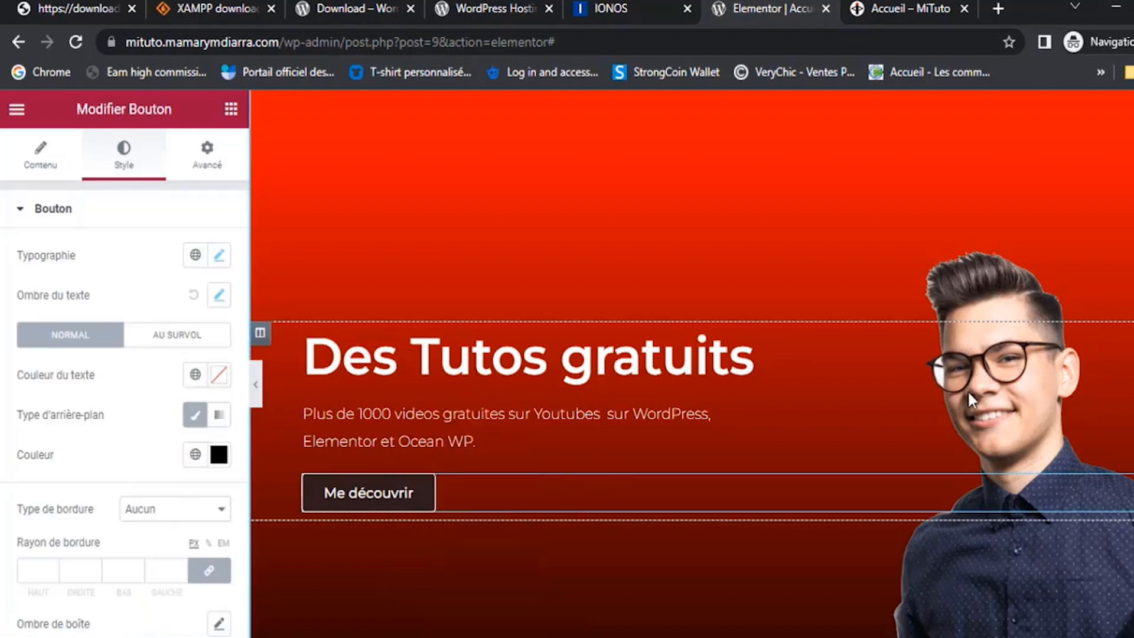
right_click(417, 489)
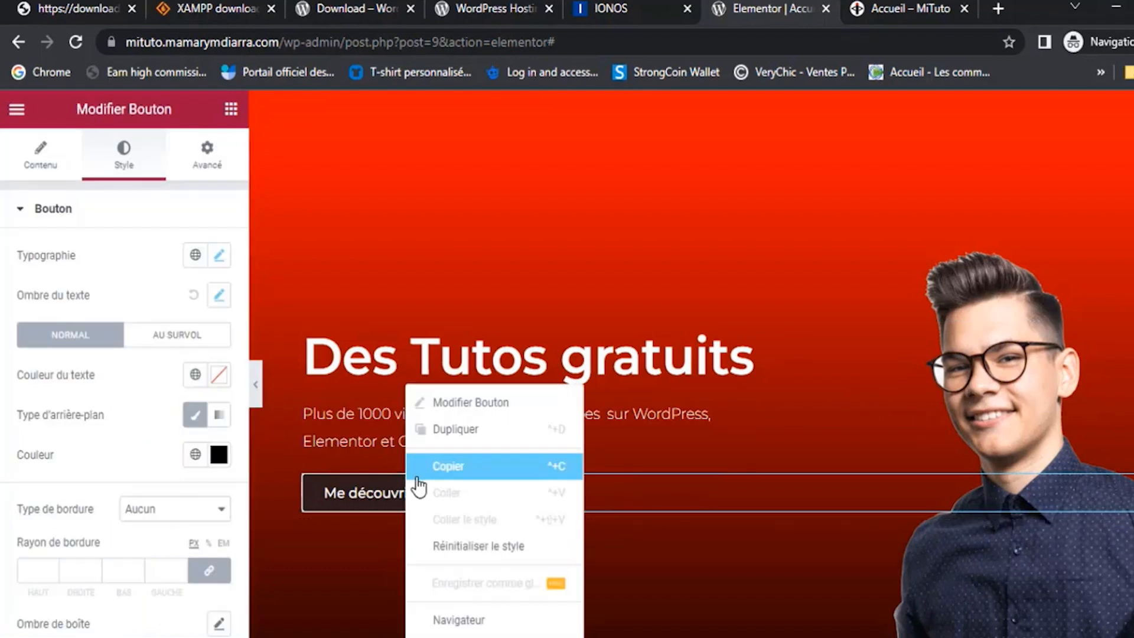
click(448, 429)
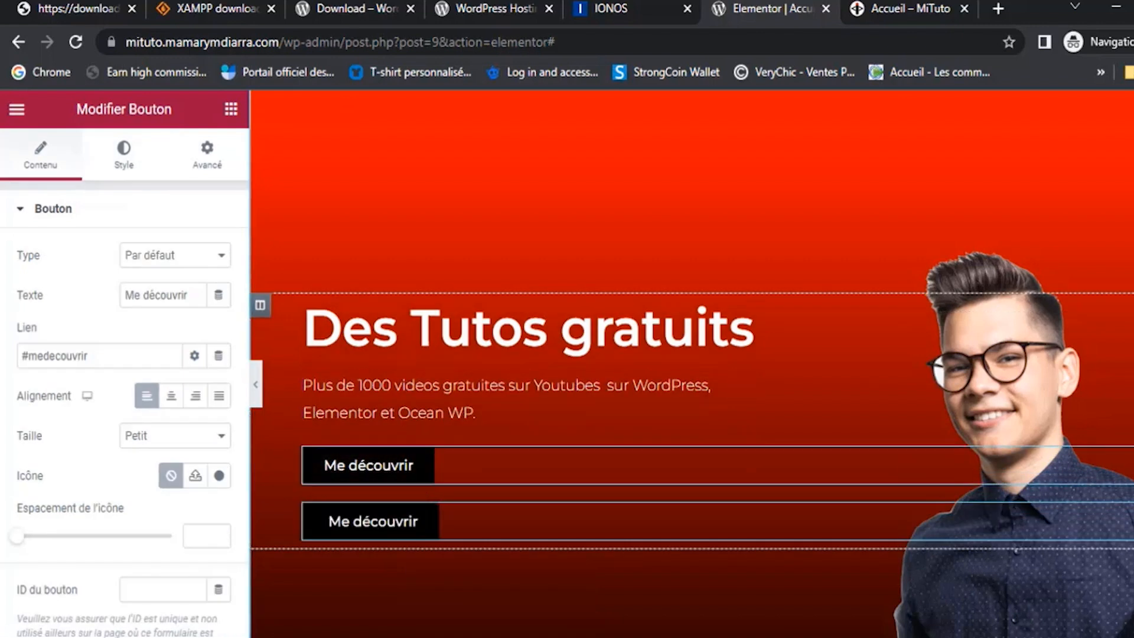
Unlink the upper "Me découvrir" button's margins and set them to 10 px top, 20 px right and 10 px bottom
click(123, 155)
click(207, 156)
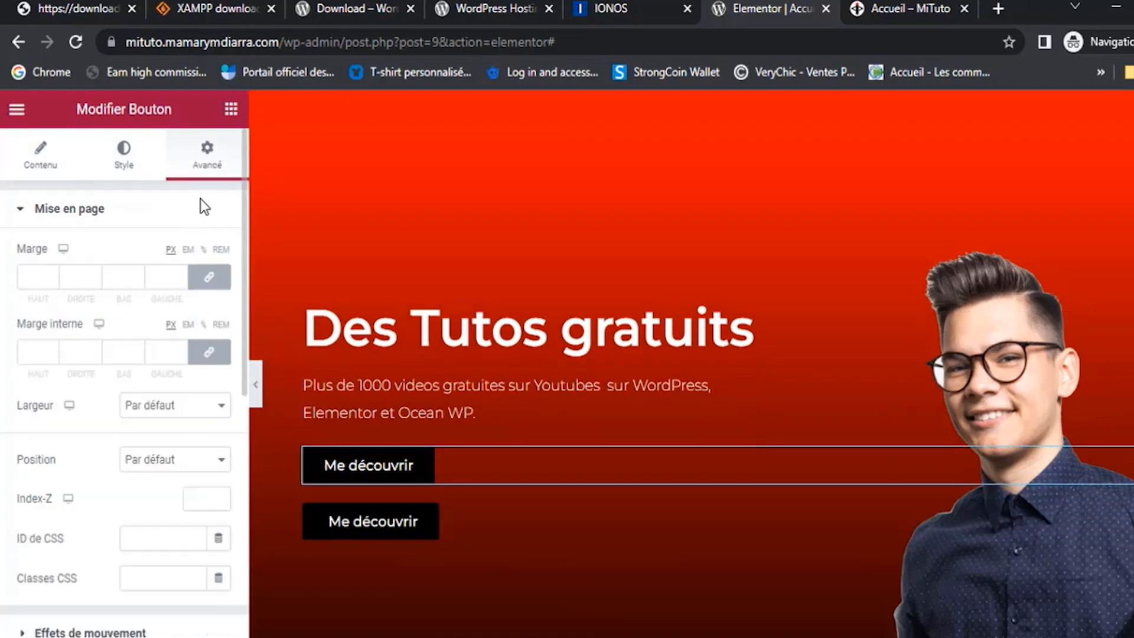
click(209, 277)
click(28, 276)
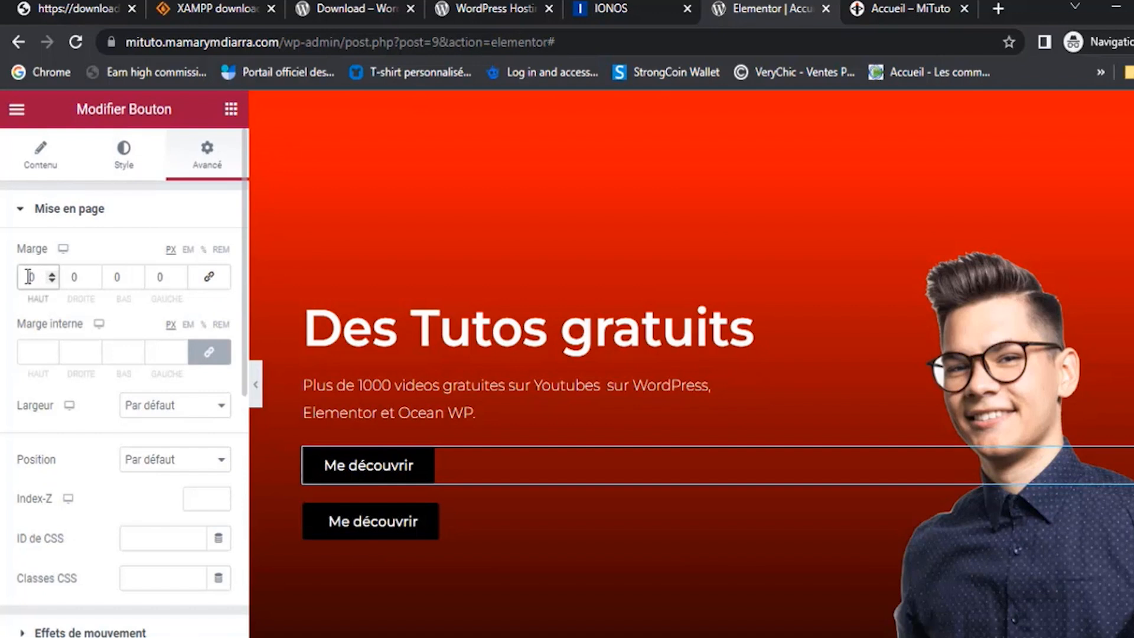
text(1)
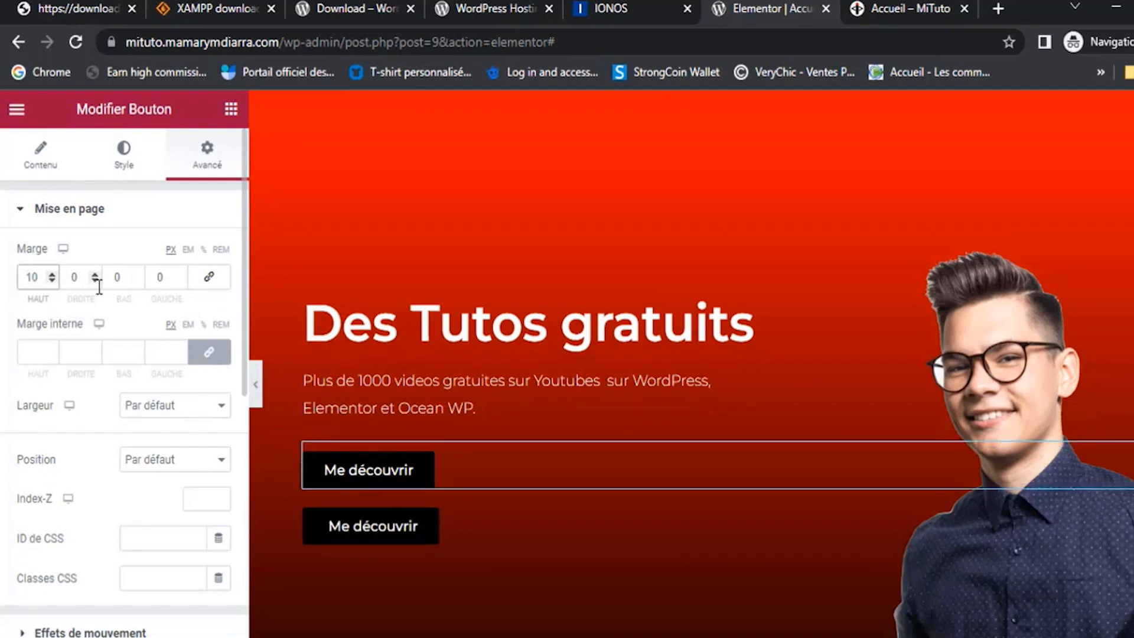
click(116, 277)
text(1)
click(70, 278)
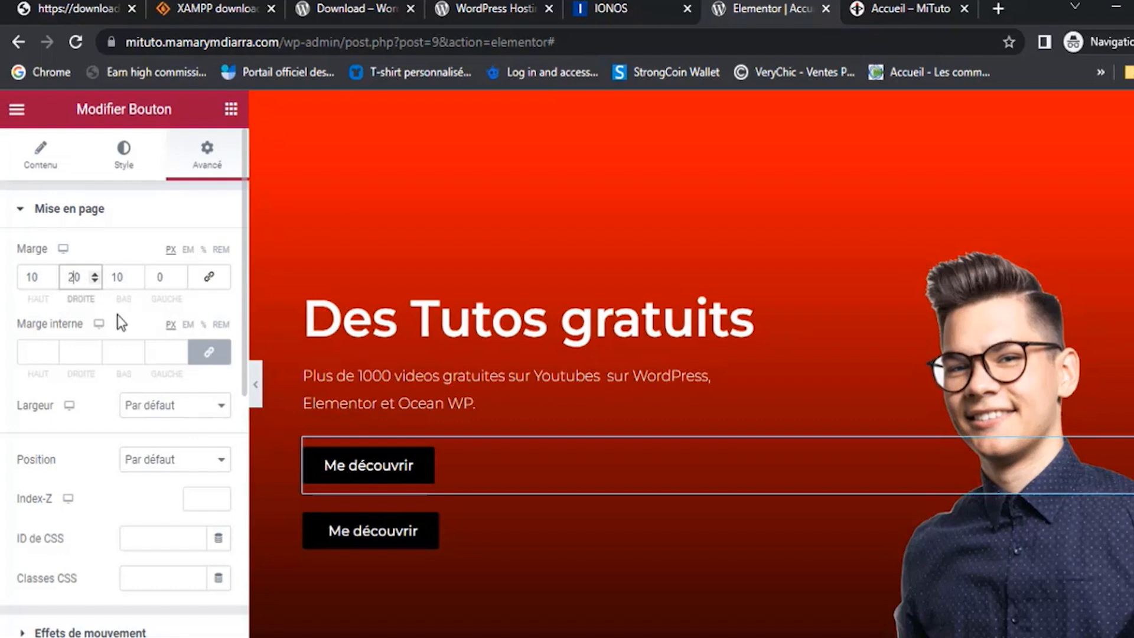
Set the width of the same "Me découvrir" button to En ligne (auto)
scroll(136, 310, down, 2)
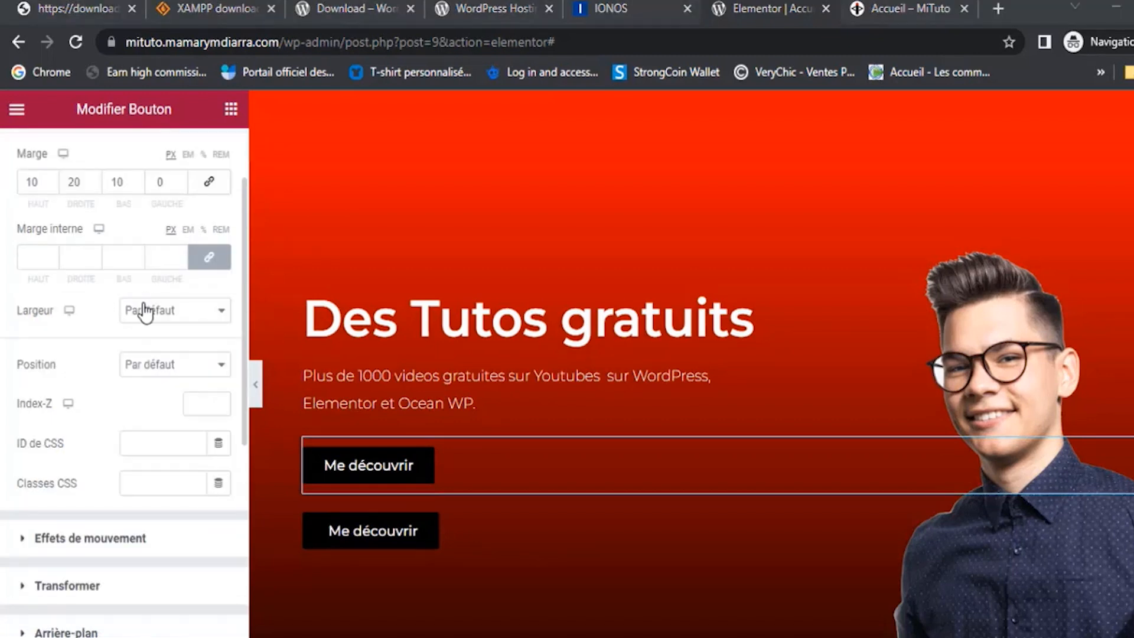
click(211, 316)
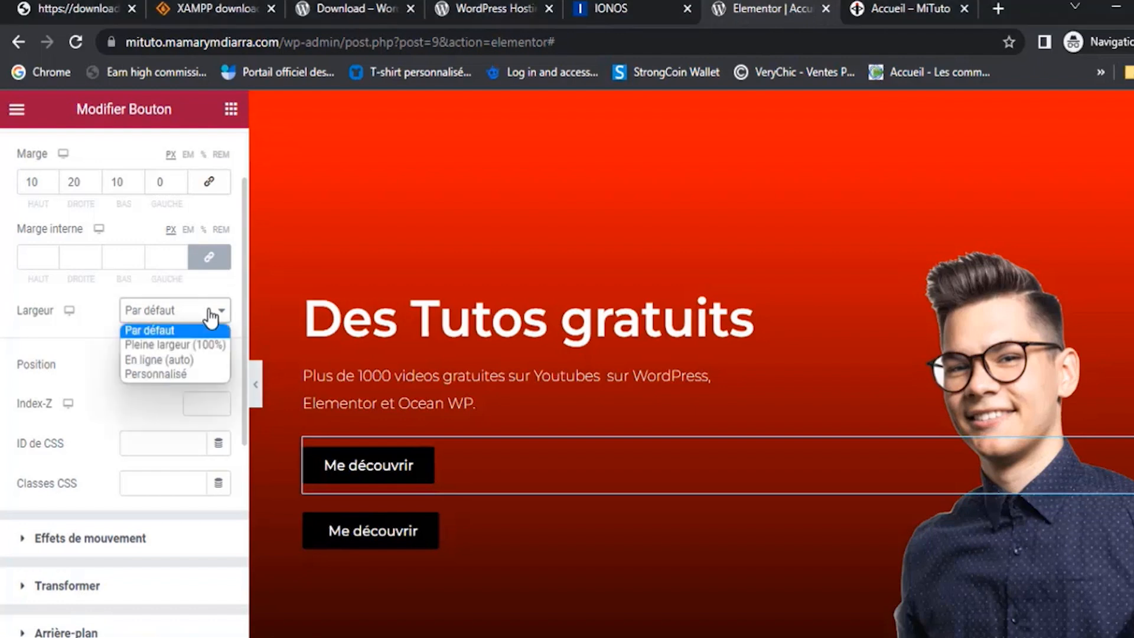
click(135, 360)
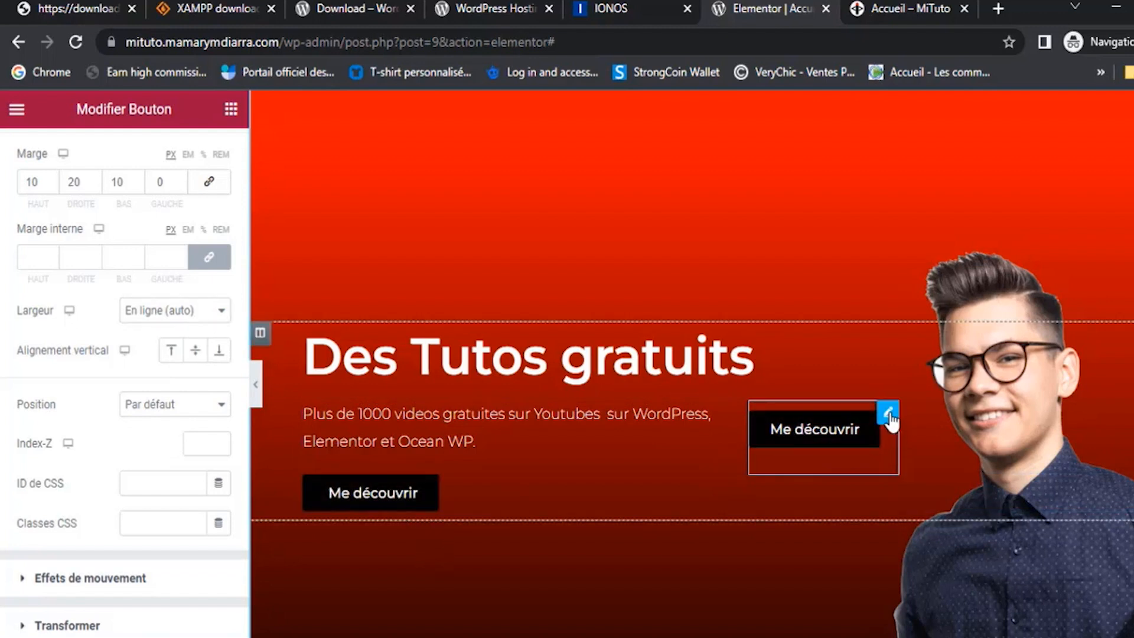
Copy the inline "Me découvrir" button and paste its style onto the other button
right_click(892, 421)
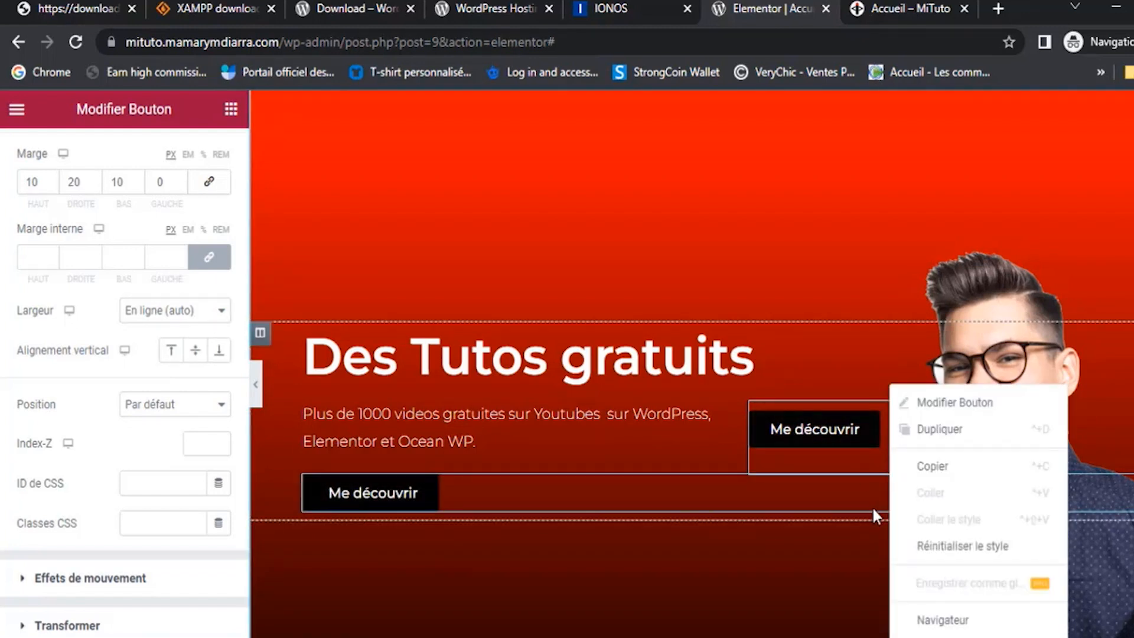
click(920, 467)
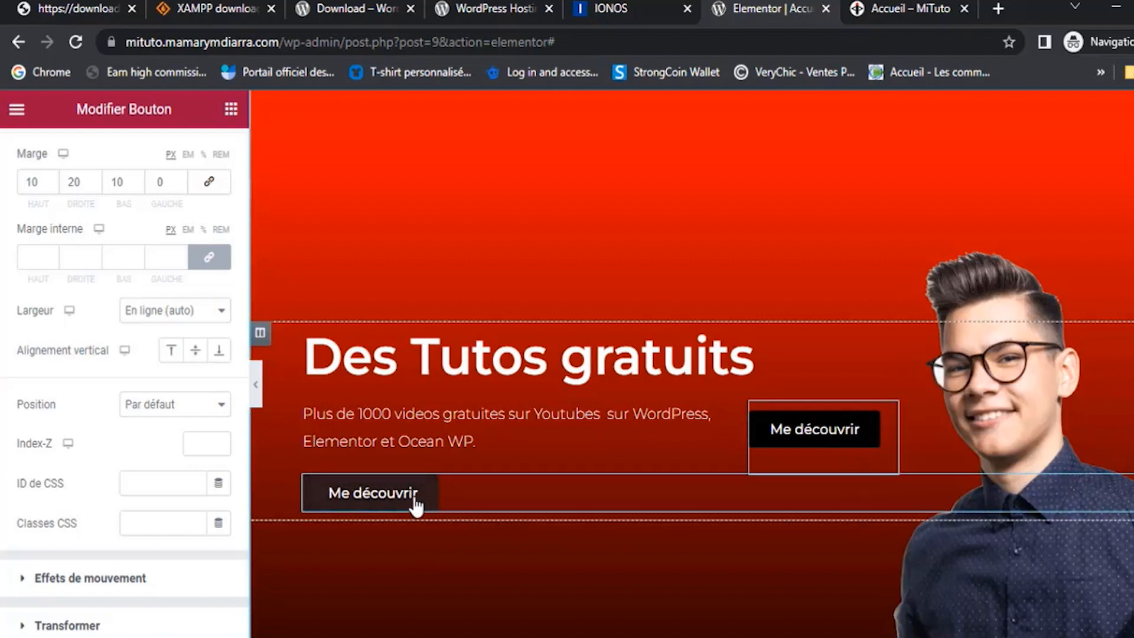
right_click(1042, 493)
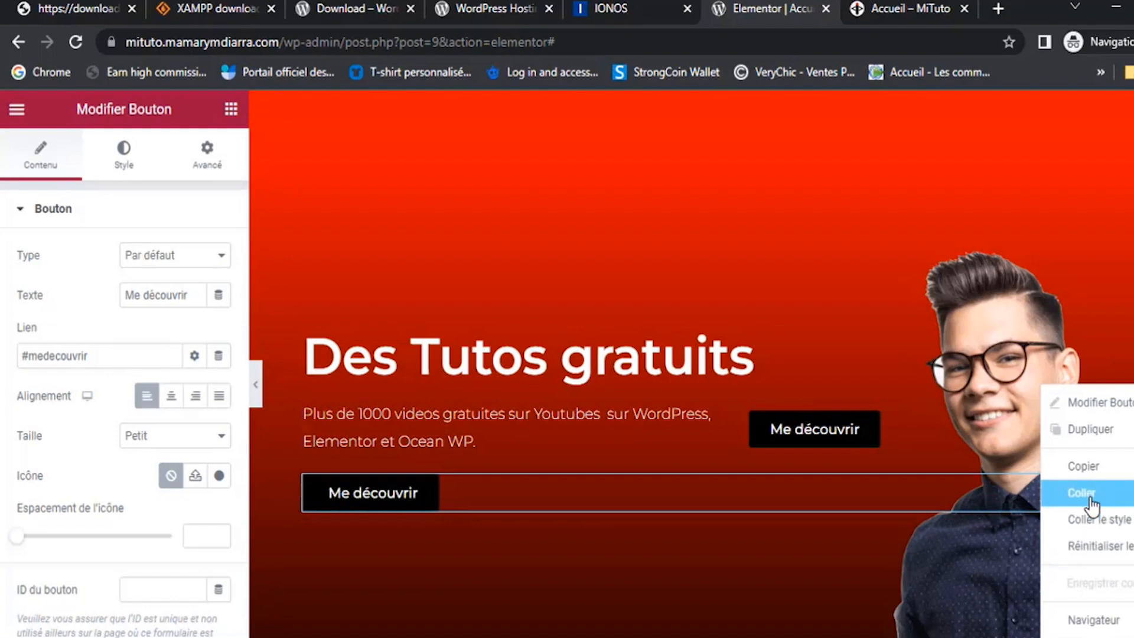
click(1094, 521)
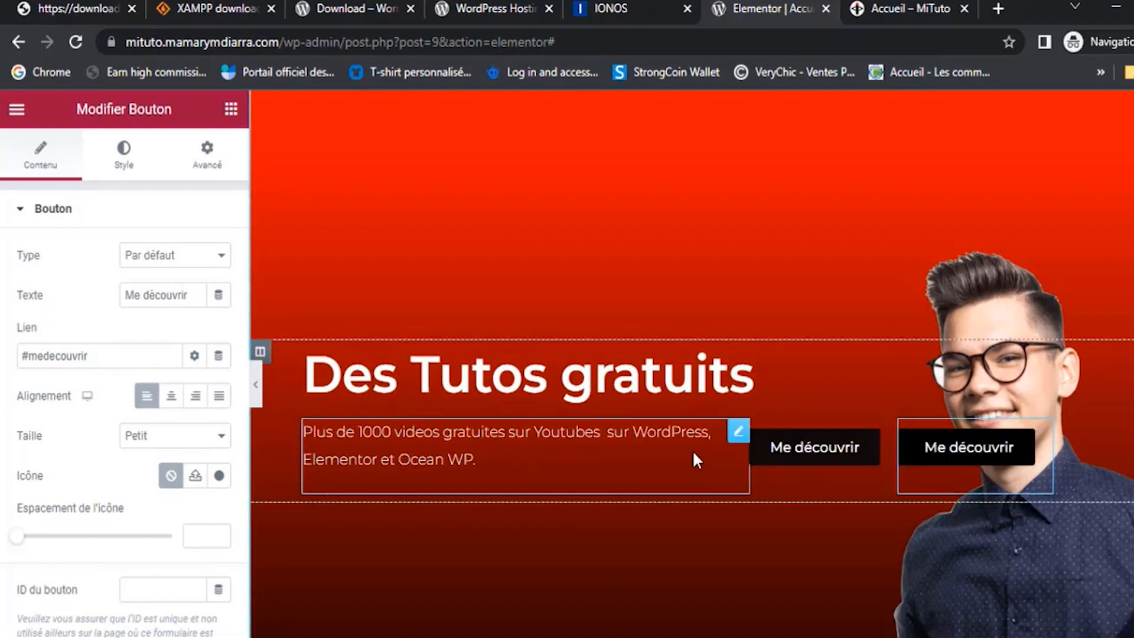
Add a Section interne below the paragraph and move both "Me découvrir" buttons side by side into its first column
drag(805, 450, 422, 510)
drag(830, 468, 471, 524)
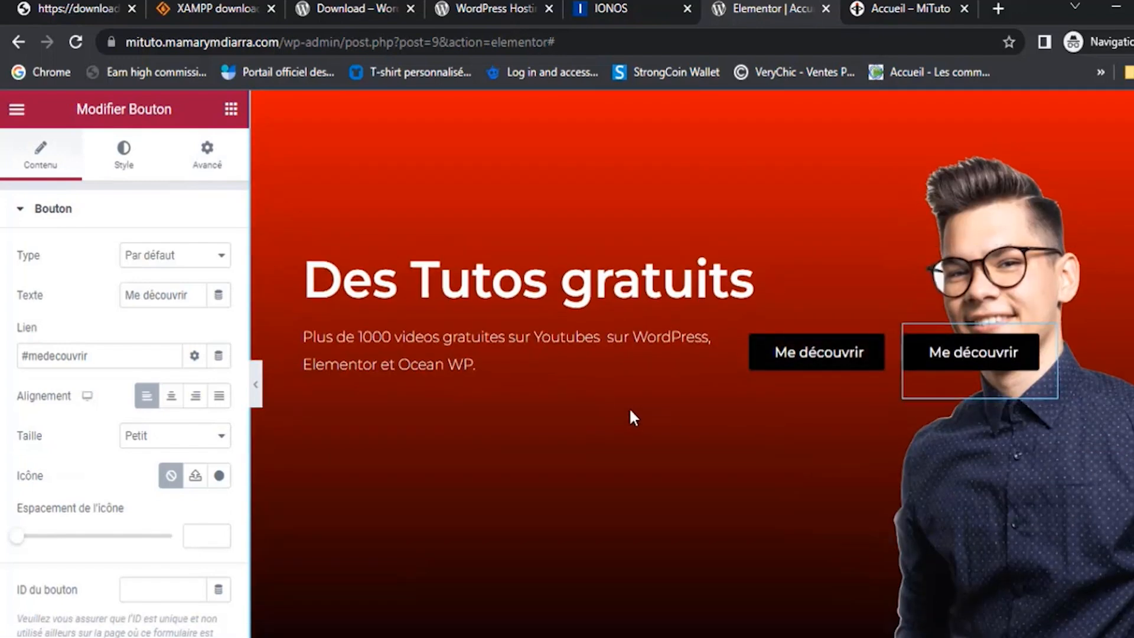
click(231, 108)
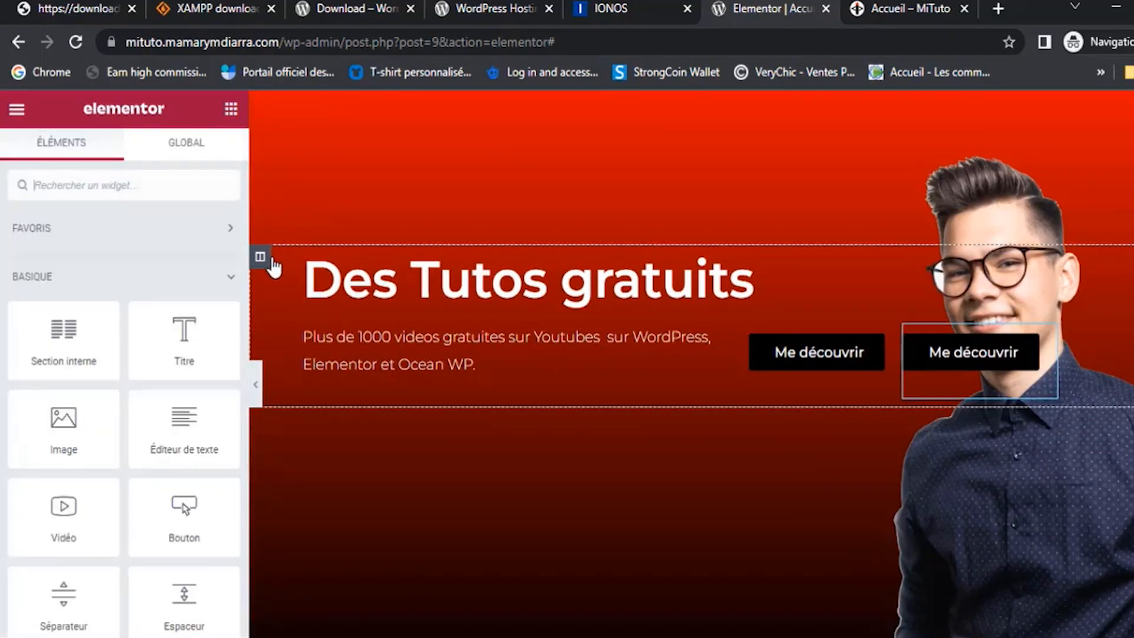
drag(86, 375, 507, 367)
drag(446, 408, 509, 366)
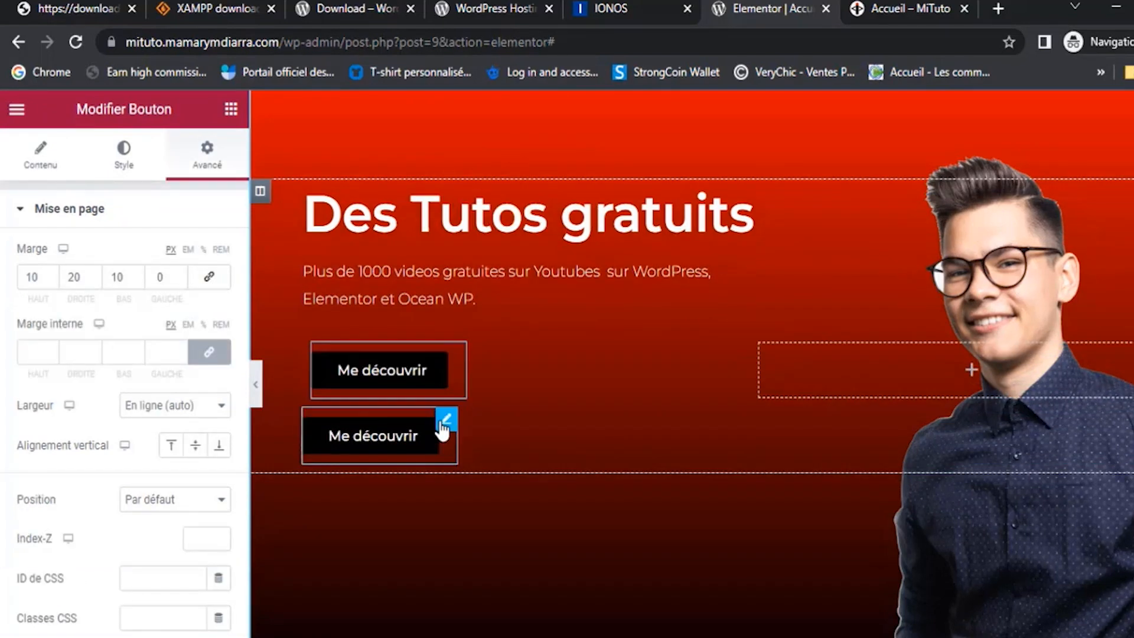
drag(447, 437, 542, 394)
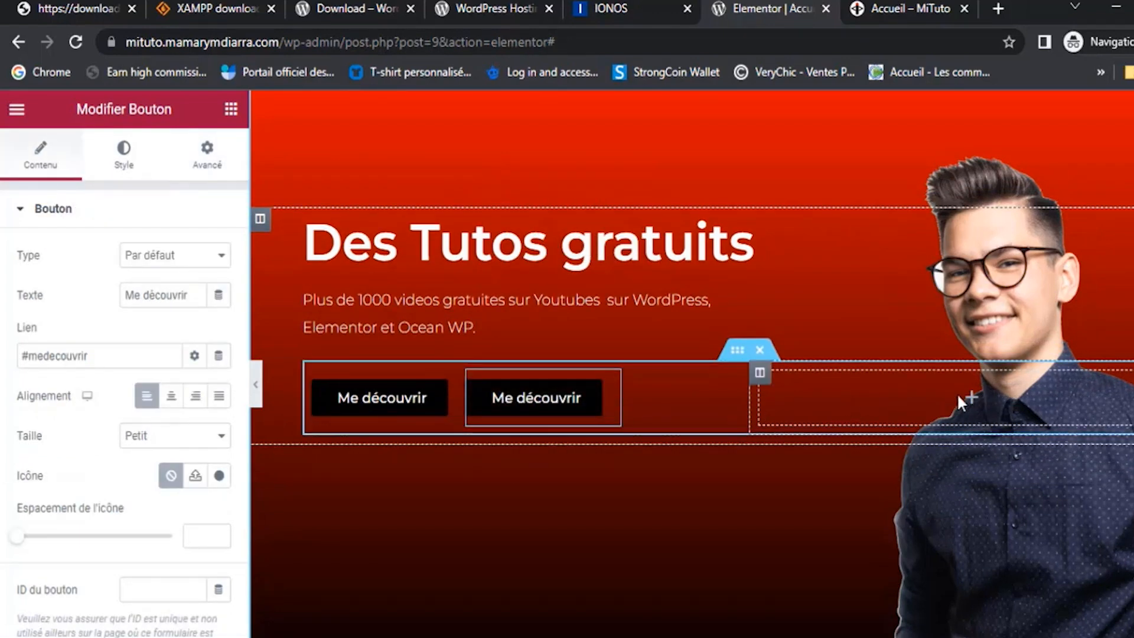
Delete the empty column beside the two "Me découvrir" buttons
right_click(761, 375)
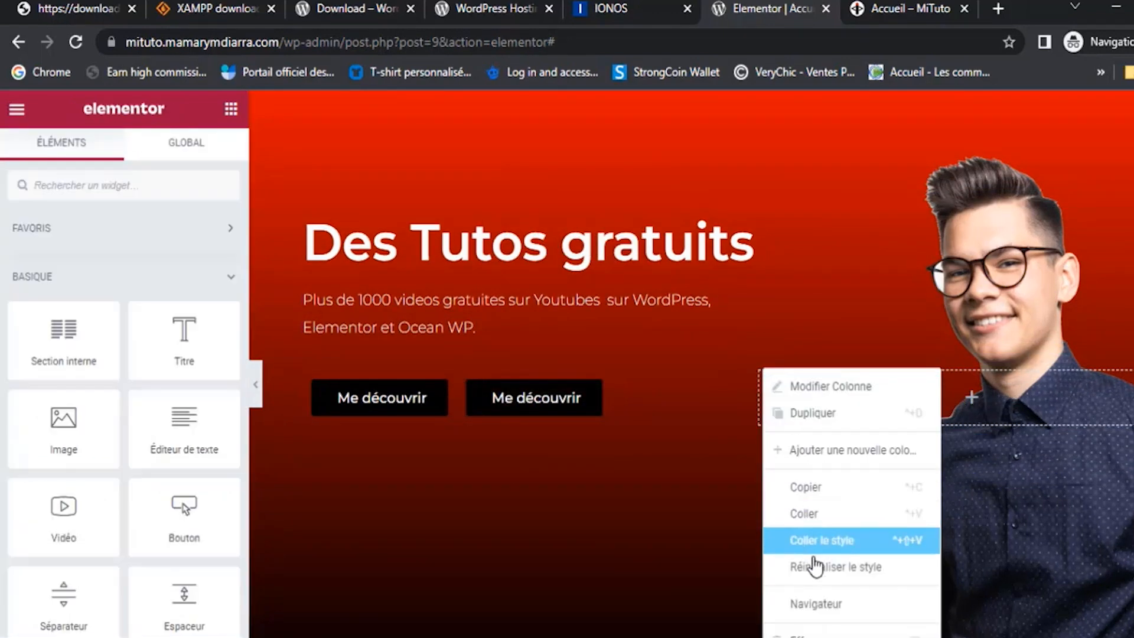
click(826, 633)
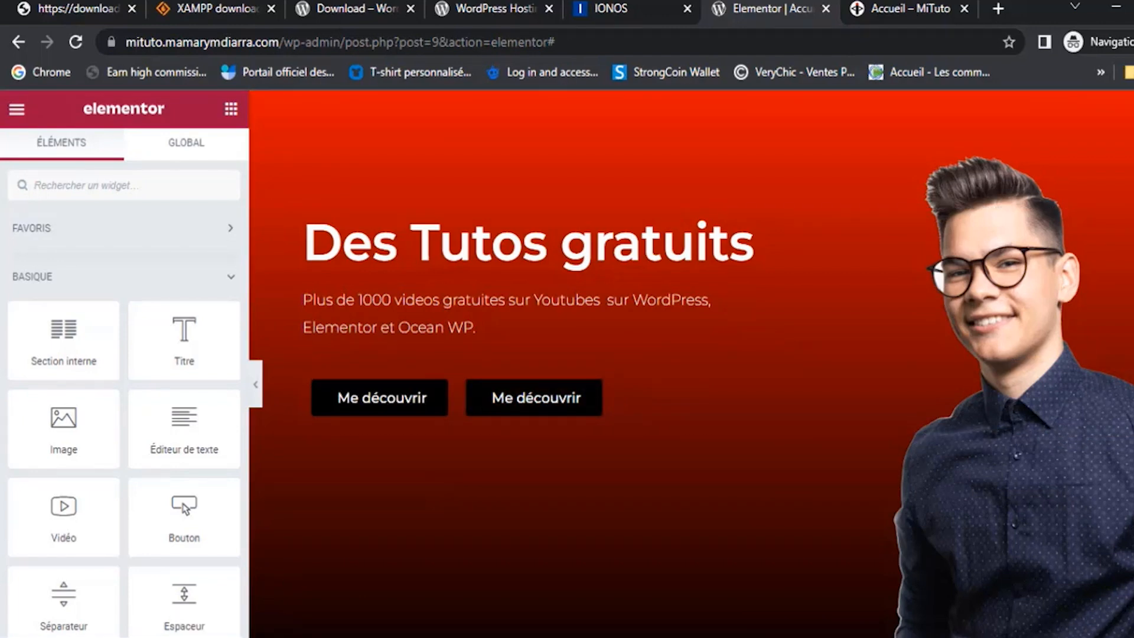
Switch to the published Accueil page, reload it and check how the hero section and its two buttons look
click(903, 8)
click(76, 42)
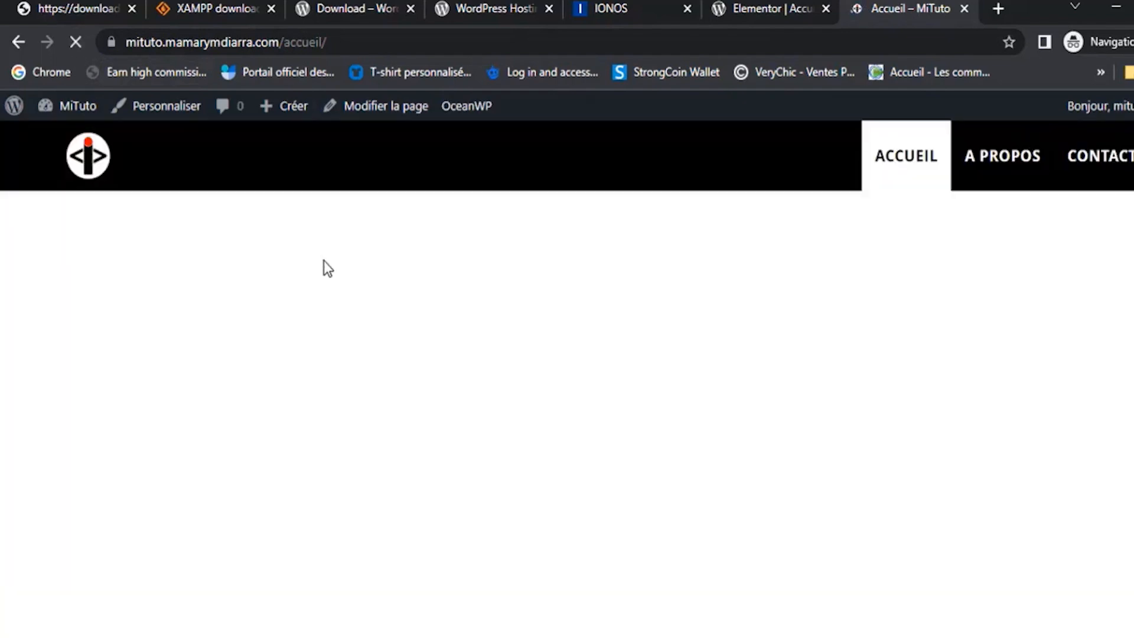
scroll(423, 349, up, 5)
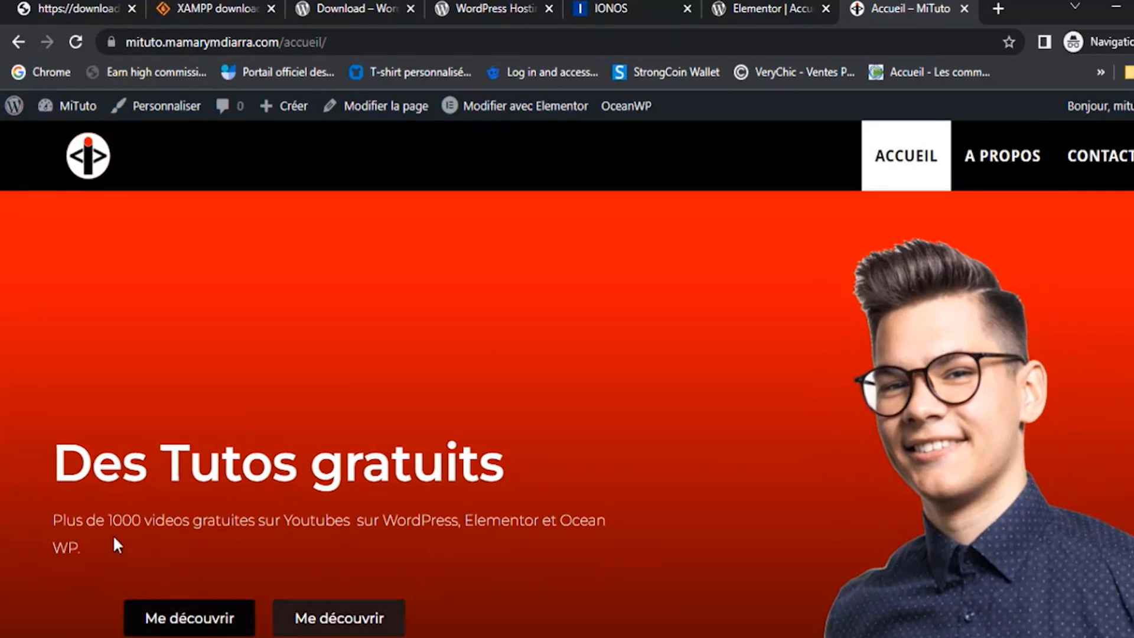
In the Elementor editor, set the second button's link to #service and its text to "Mes services", and update the page
click(782, 7)
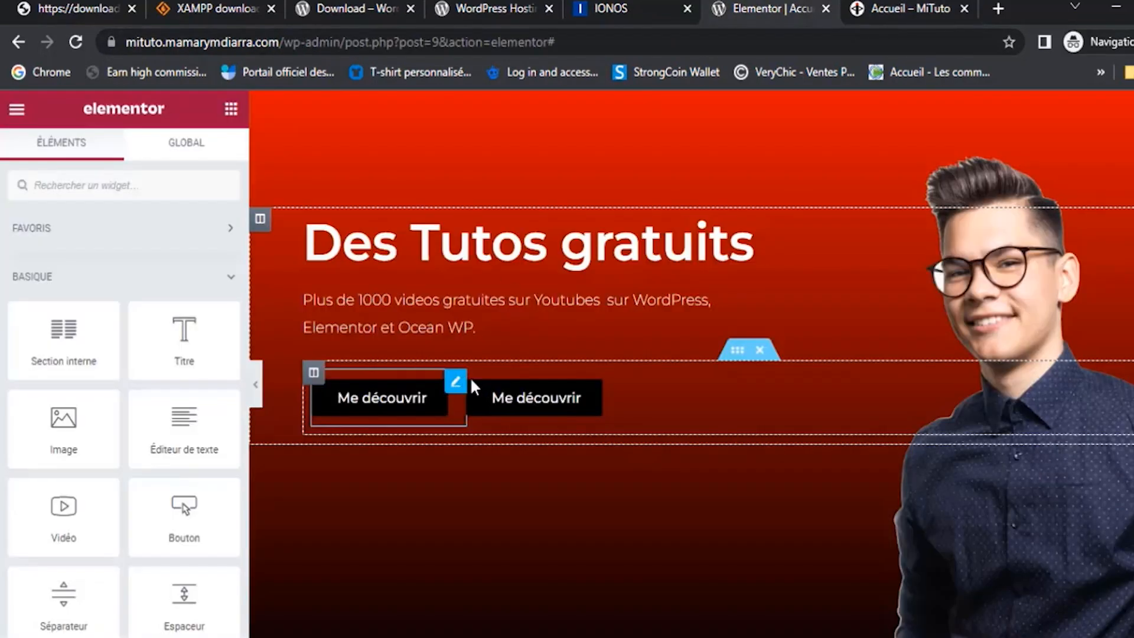
click(612, 383)
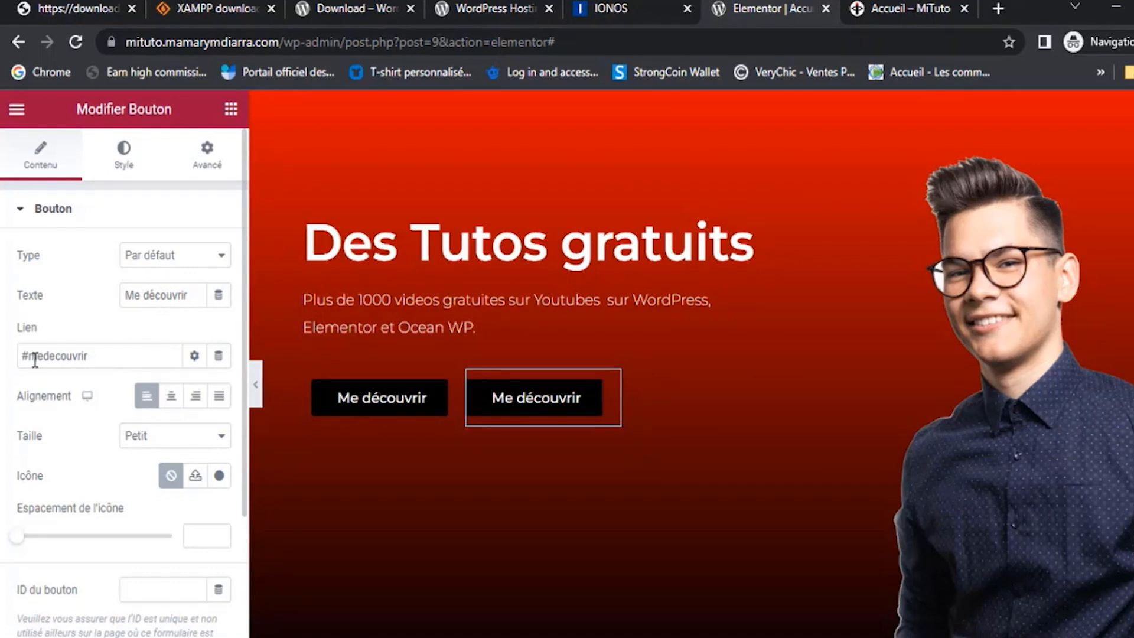
drag(35, 355, 101, 359)
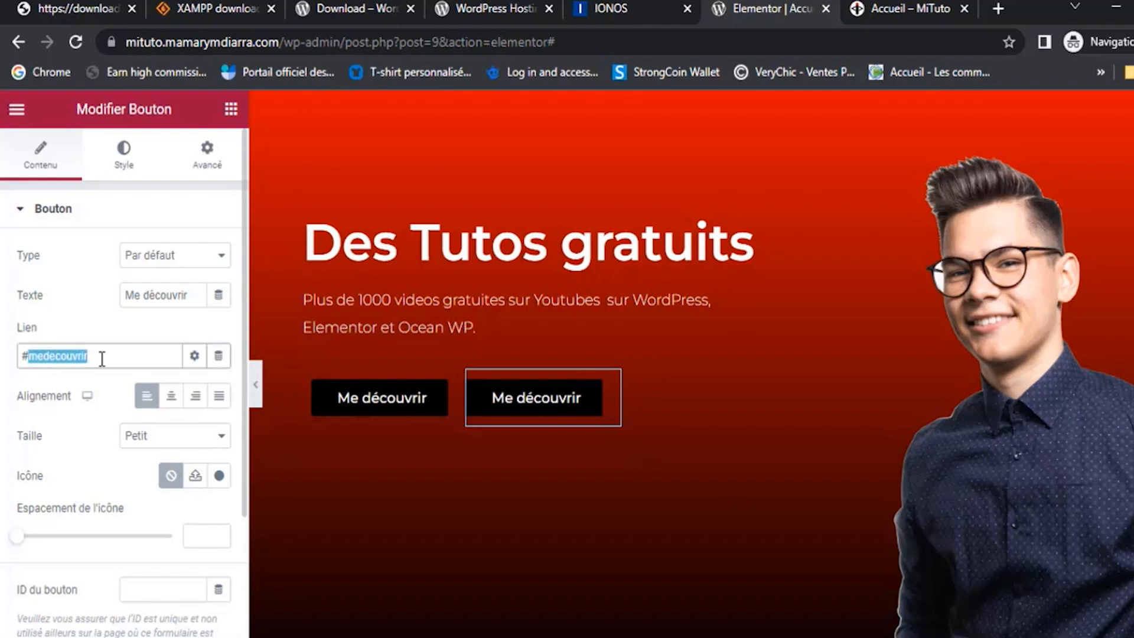
text(service)
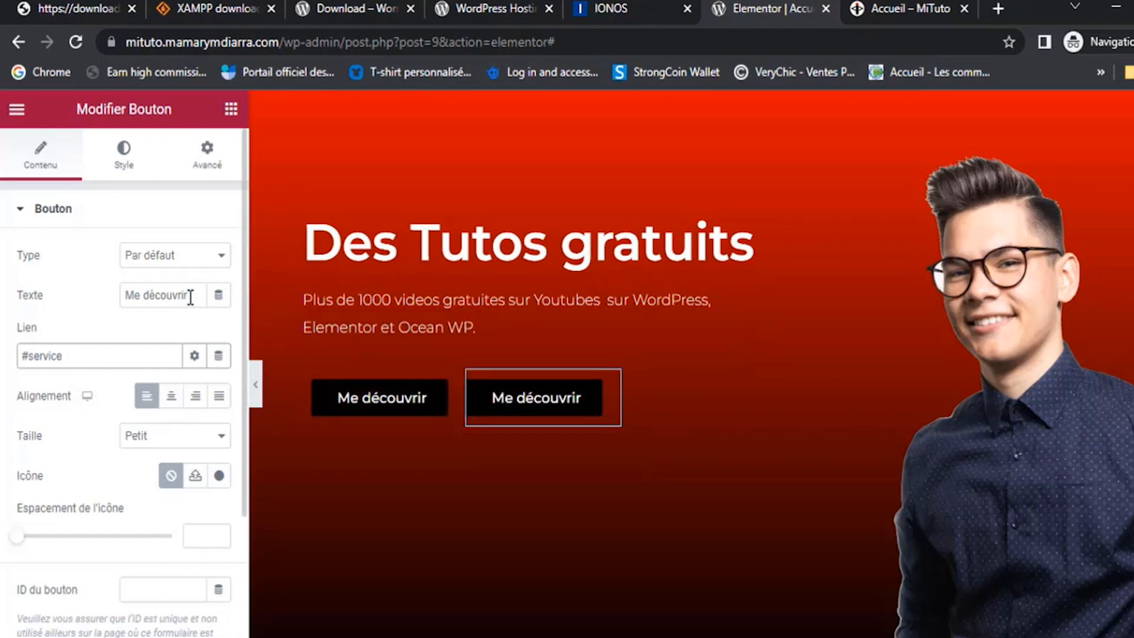
drag(190, 297, 96, 299)
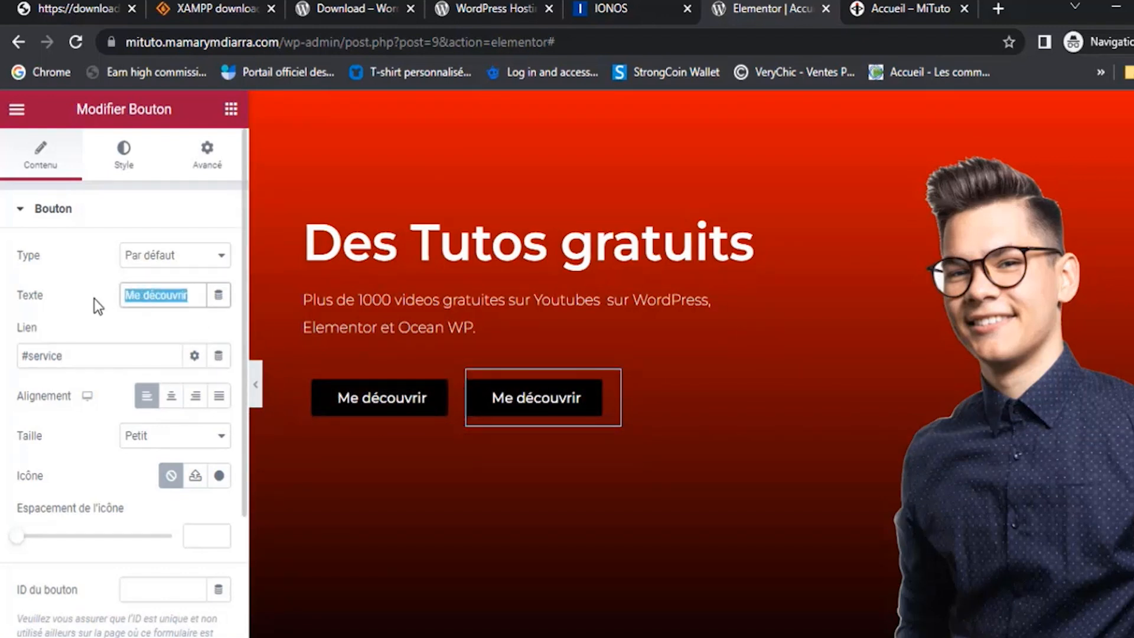
text(Mes services)
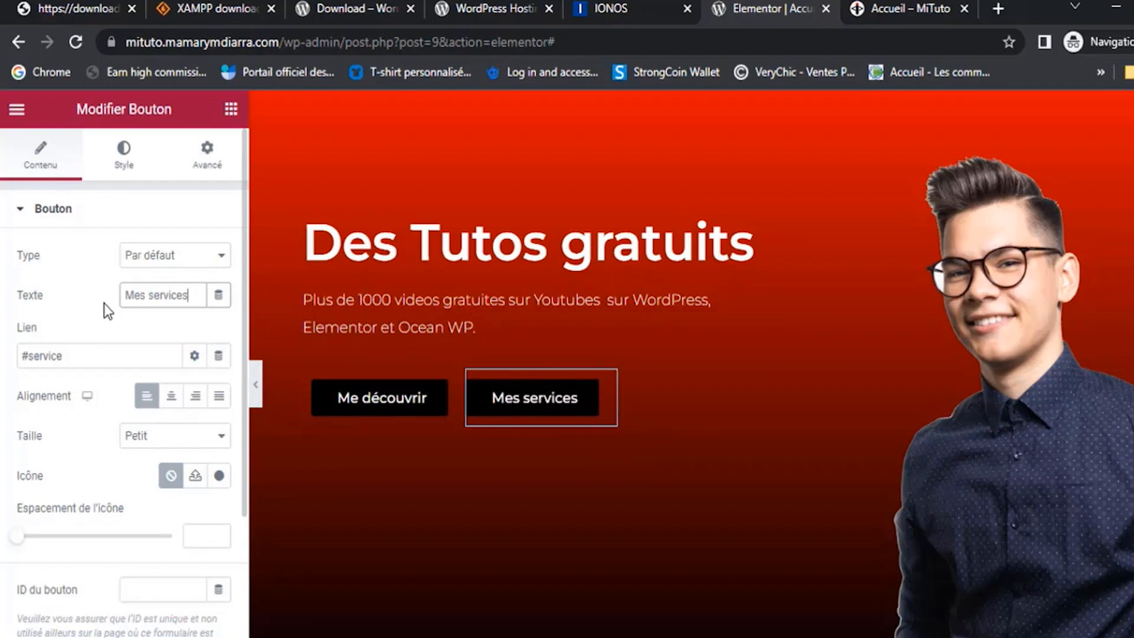
click(183, 637)
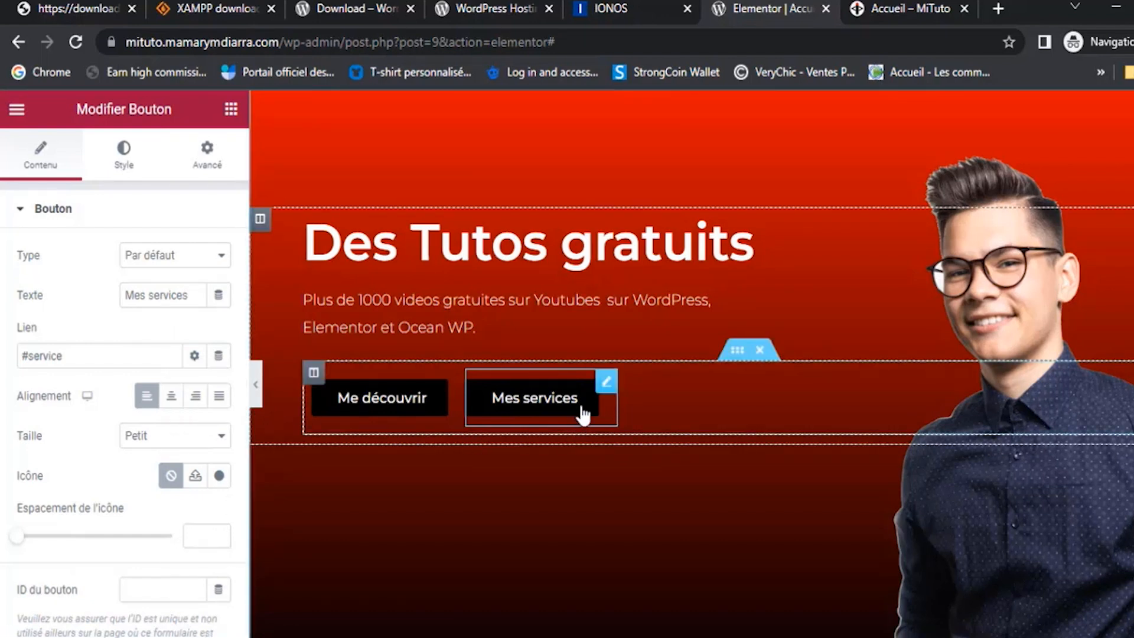
click(193, 476)
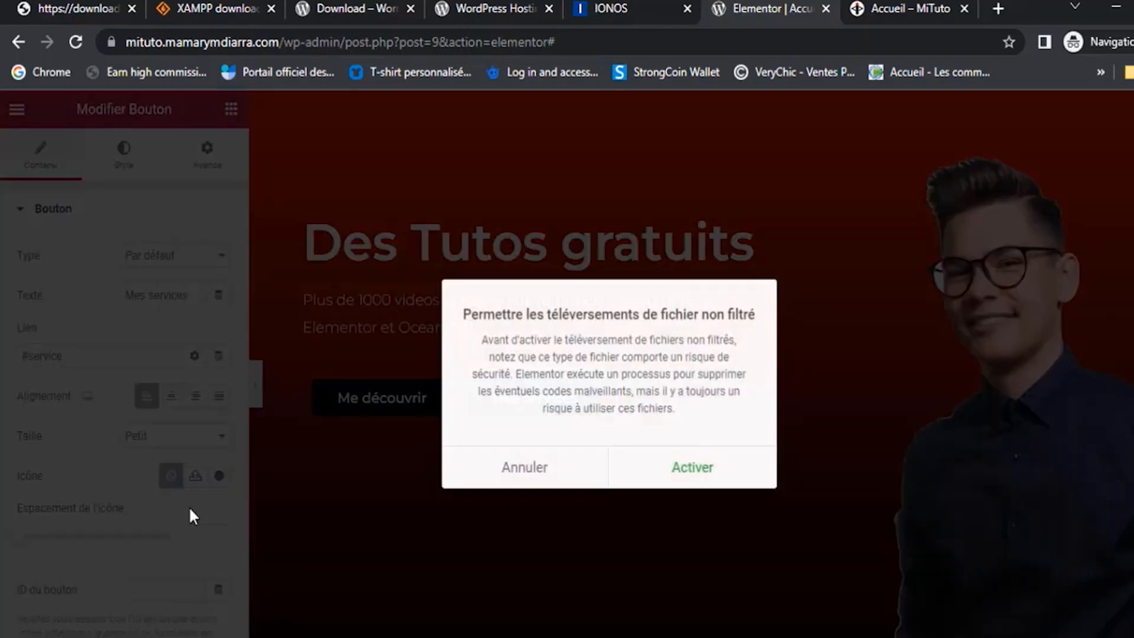
click(680, 475)
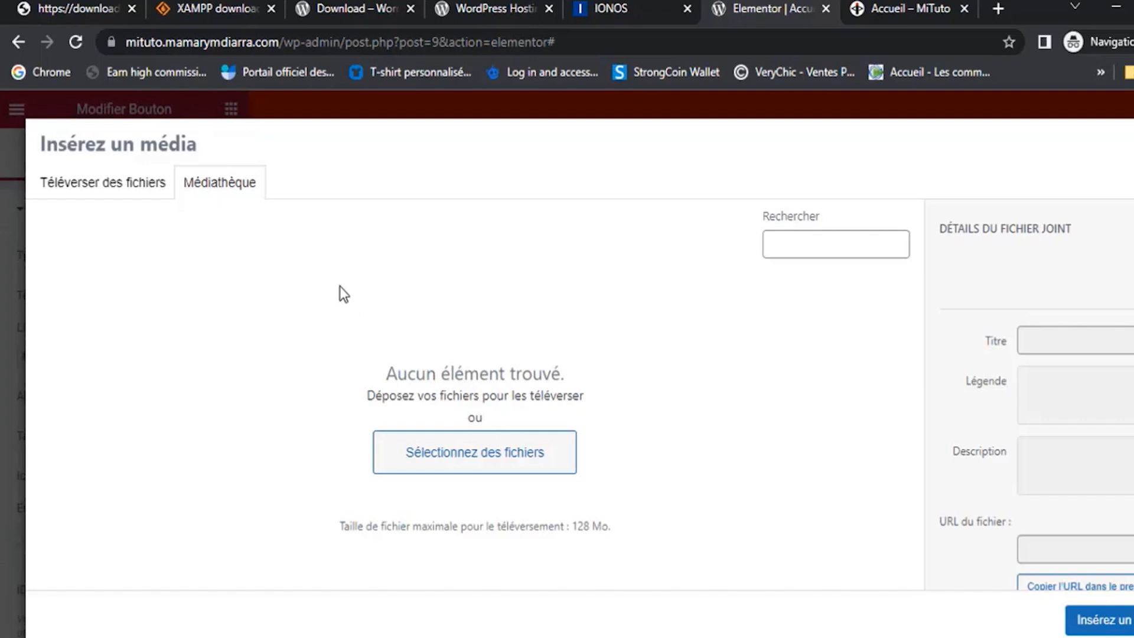
click(154, 190)
click(1133, 141)
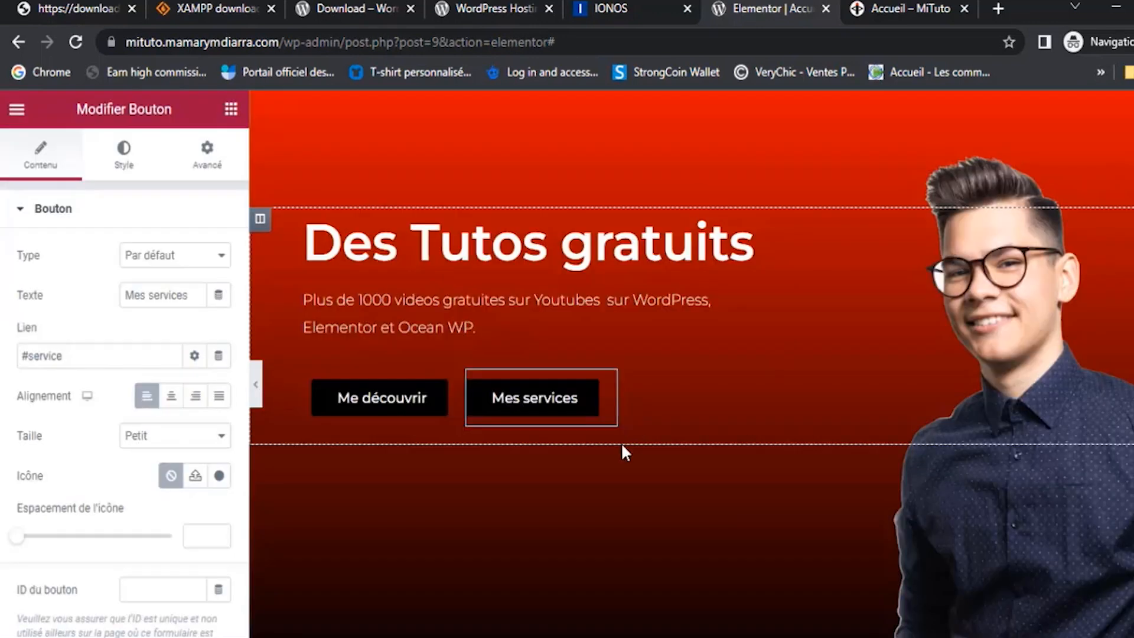
click(195, 478)
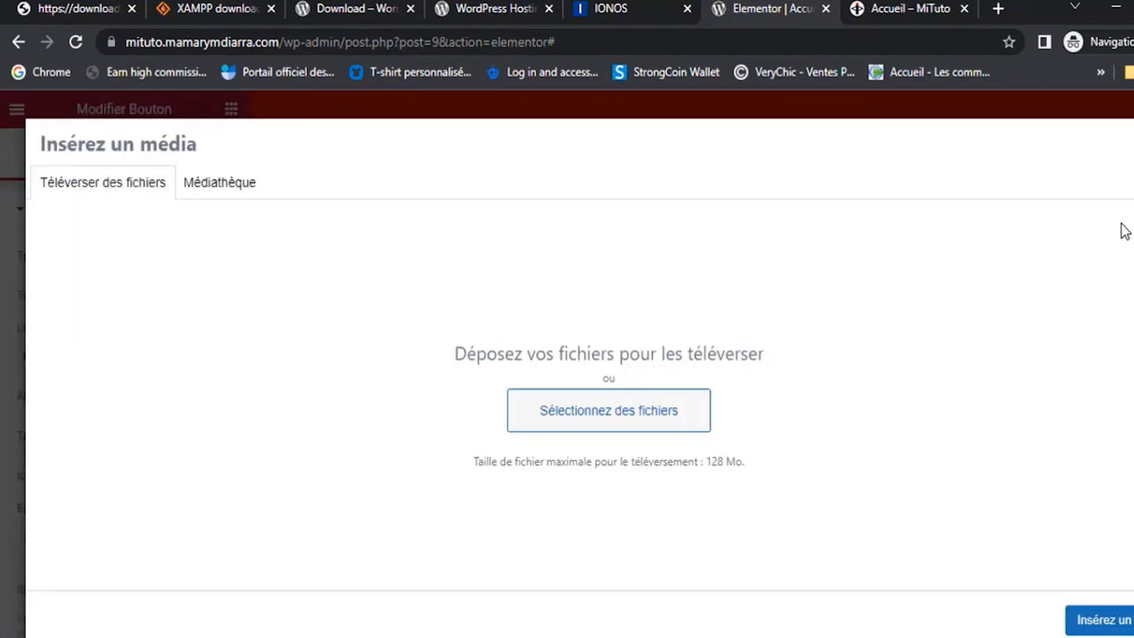
key(Escape)
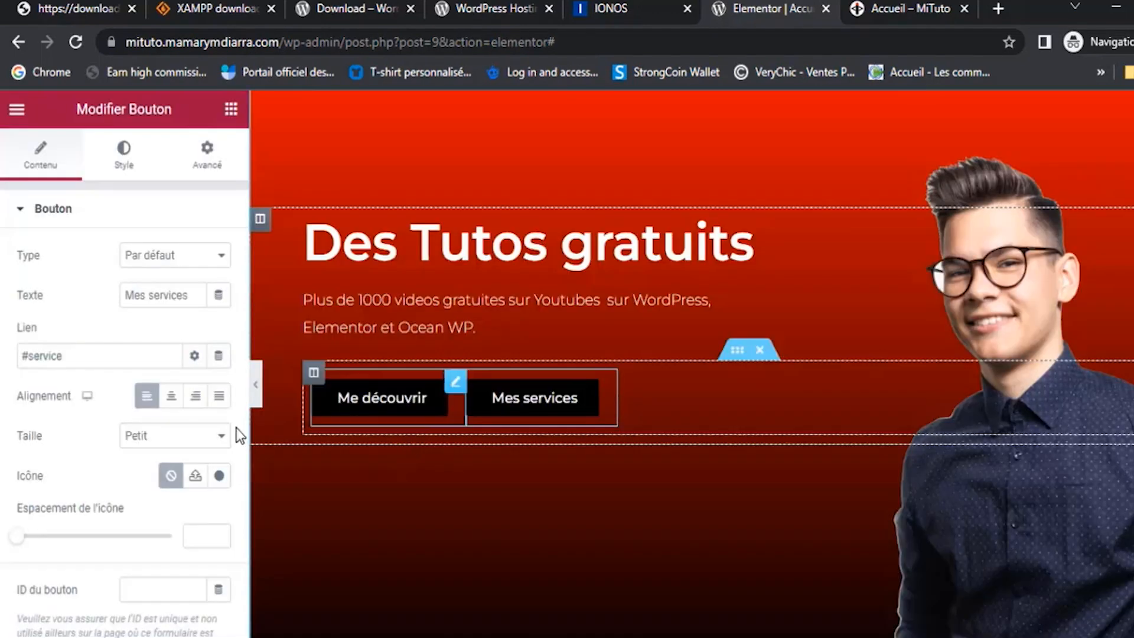
Search the icon library for "arrow" and insert the plain down arrow as the "Mes services" button's icon
click(218, 477)
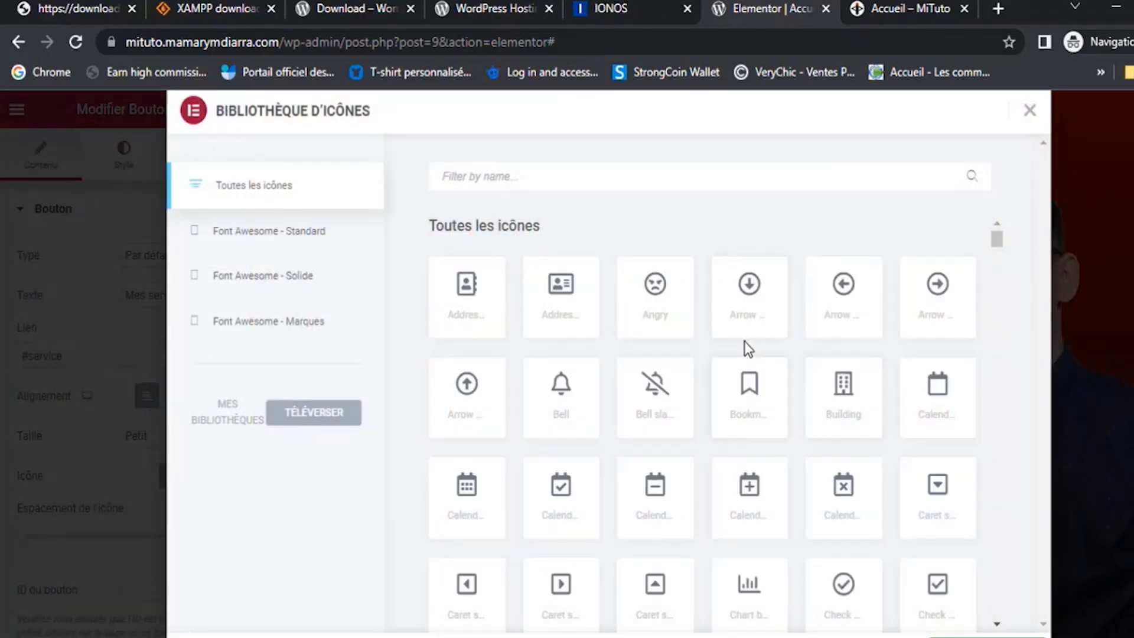
click(666, 177)
text(arrox)
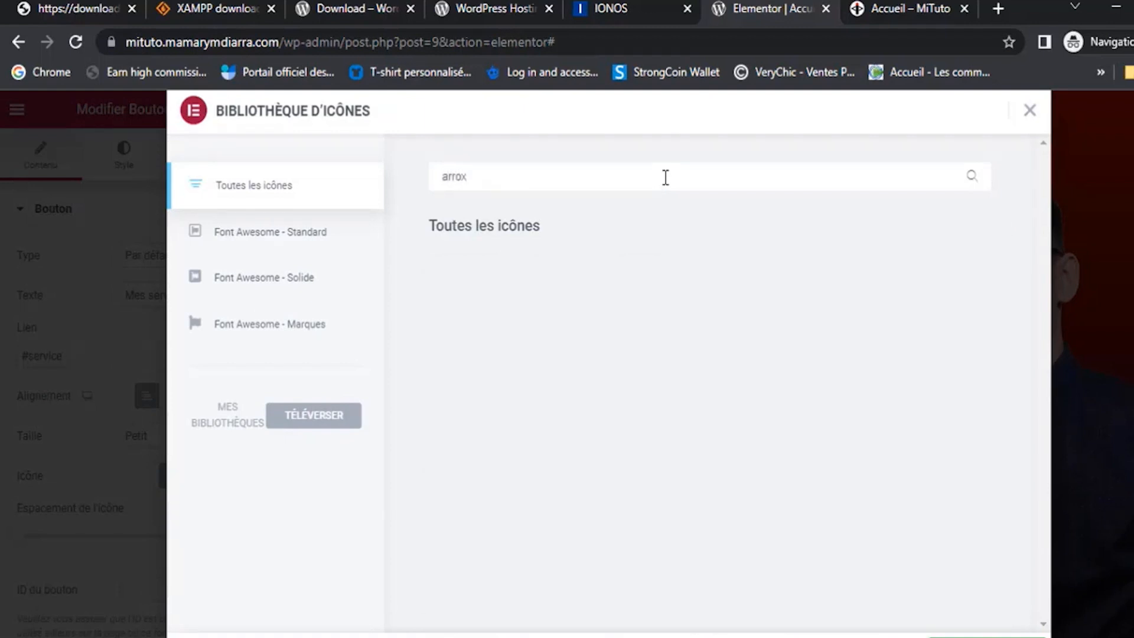
key(BackSpace)
text(w)
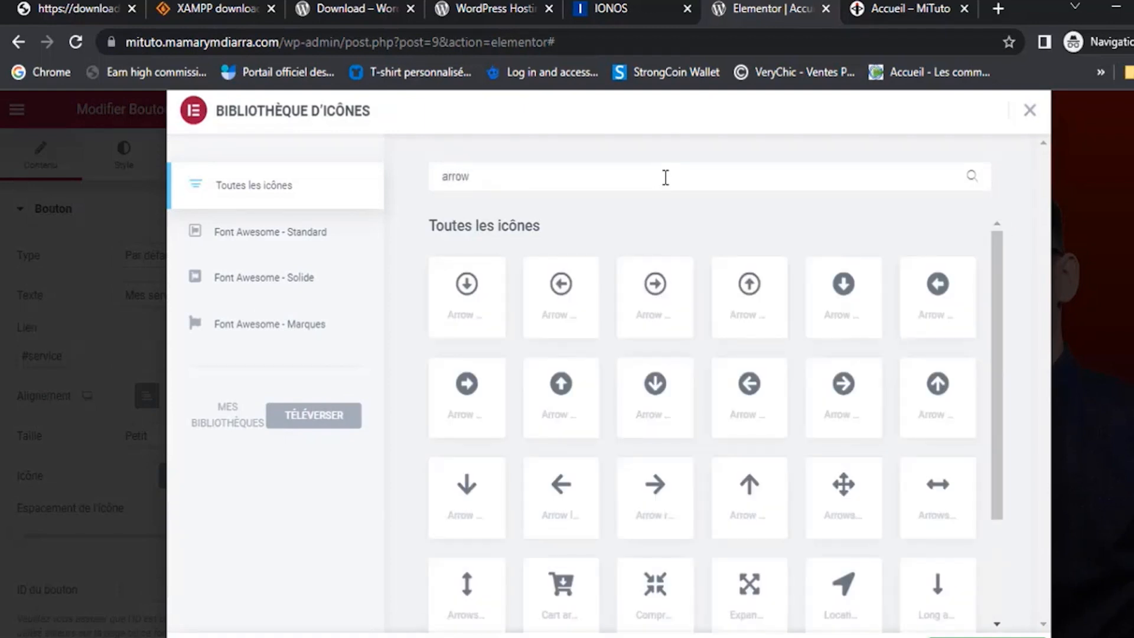
click(481, 476)
click(980, 636)
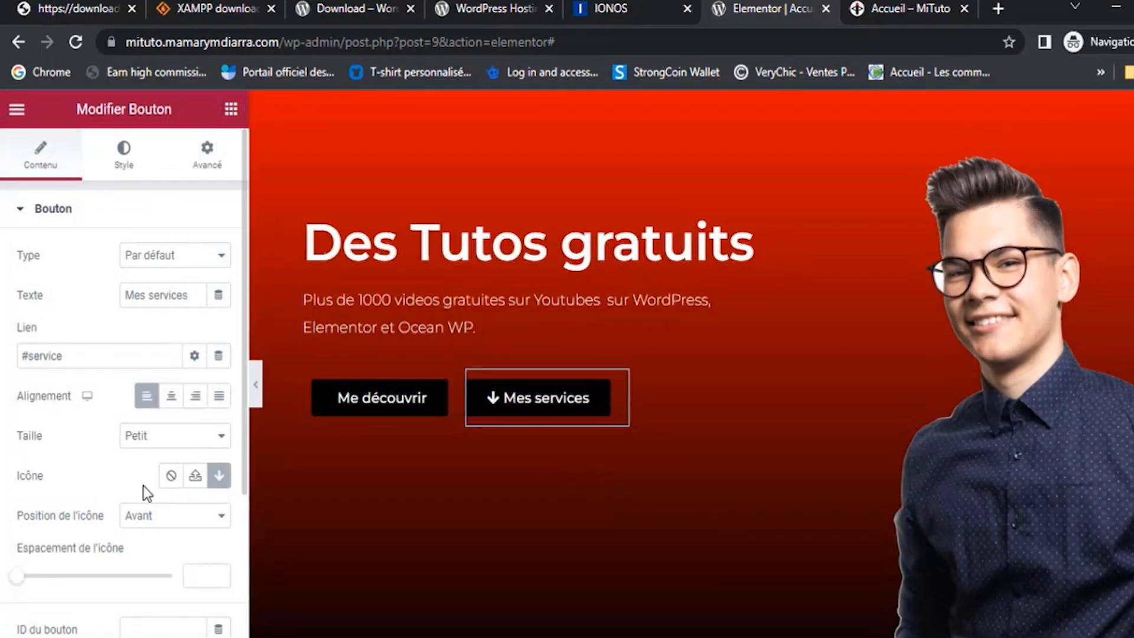
Set the button's icon position to Après and its icon spacing to 10
click(156, 515)
click(143, 549)
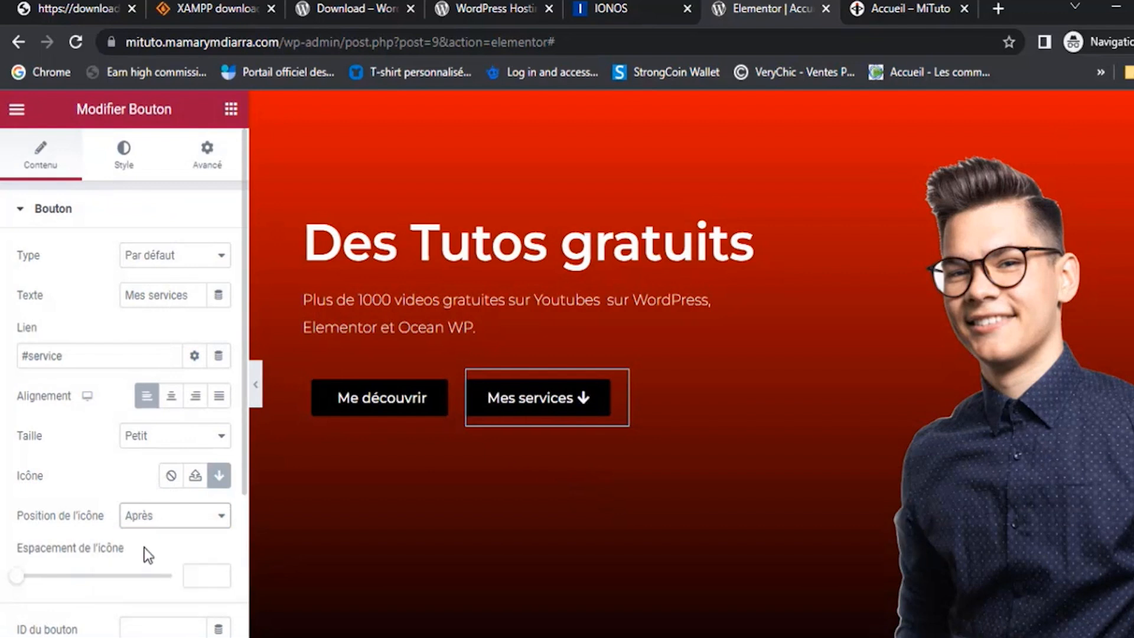
drag(21, 581, 42, 585)
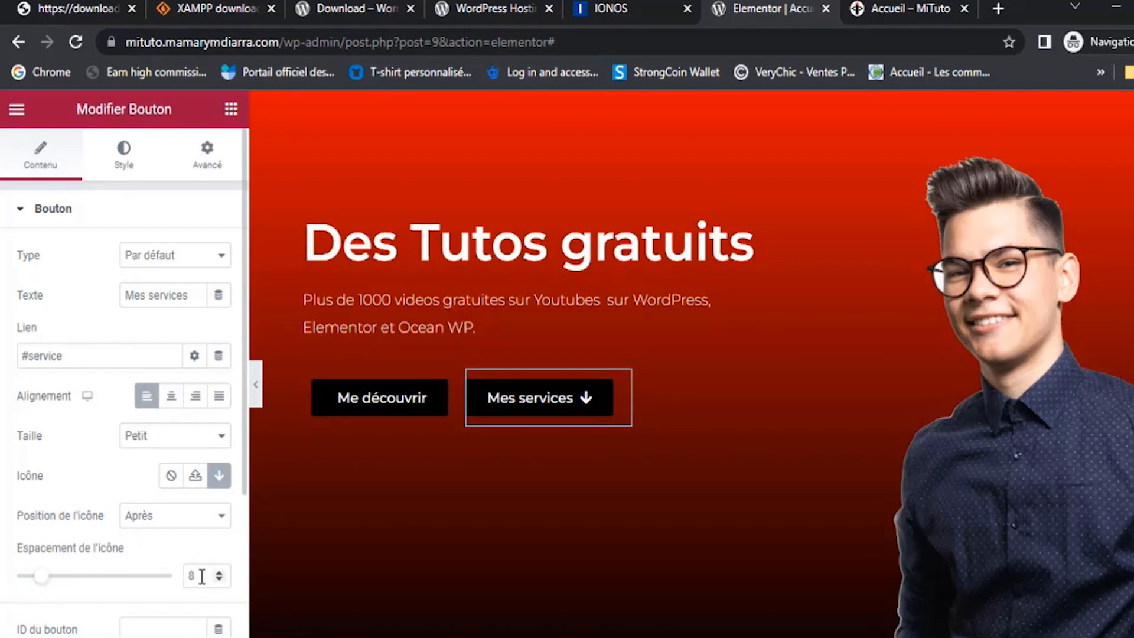
click(220, 574)
click(219, 574)
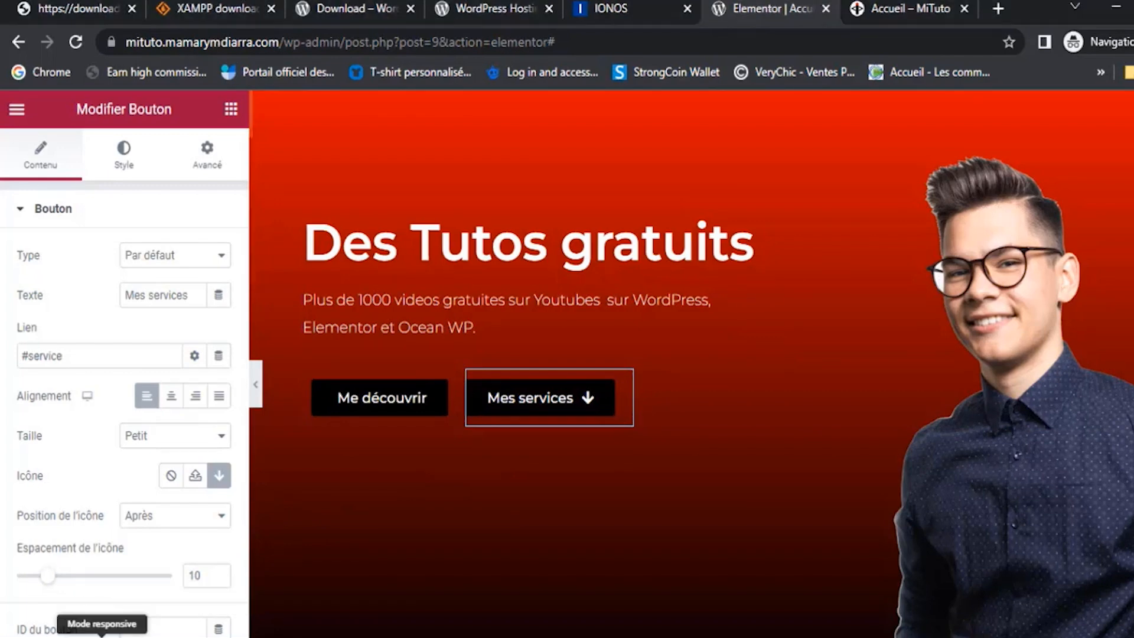
Preview the hero section in tablet and mobile layouts, checking how the title, paragraph, buttons and portrait fit
click(112, 635)
click(308, 110)
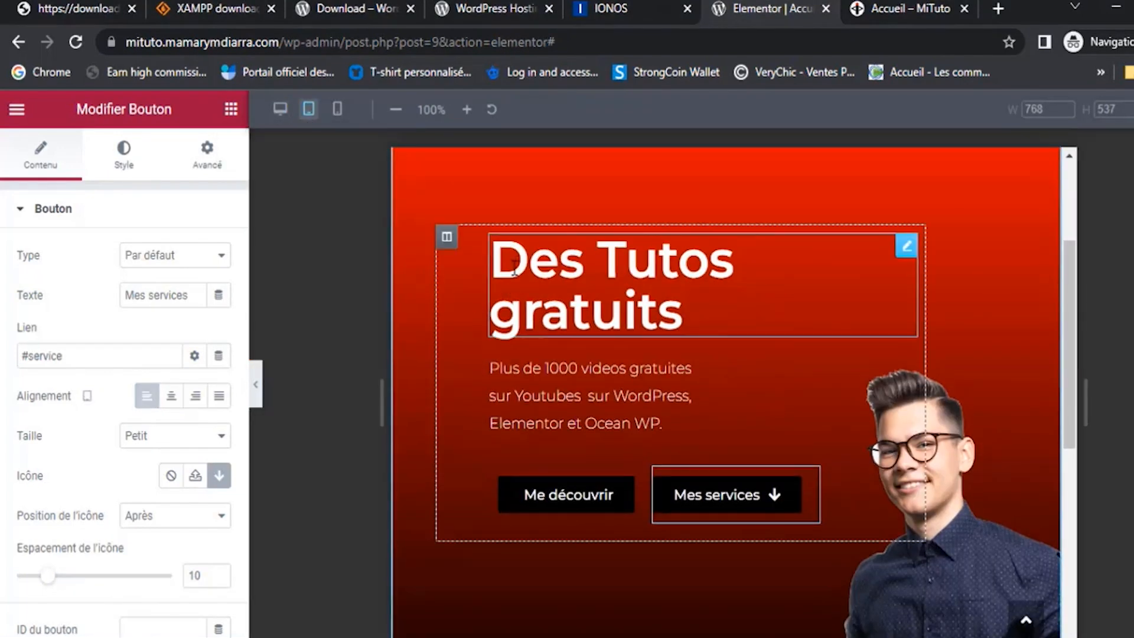
scroll(617, 407, down, 1)
scroll(619, 408, down, 1)
scroll(649, 413, up, 3)
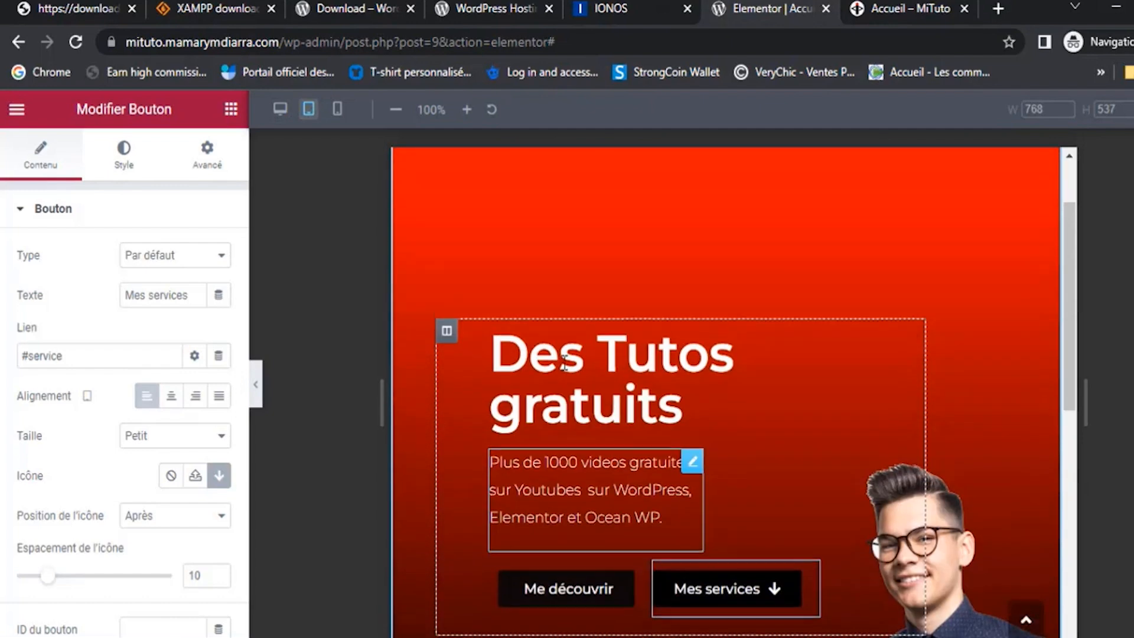
click(337, 109)
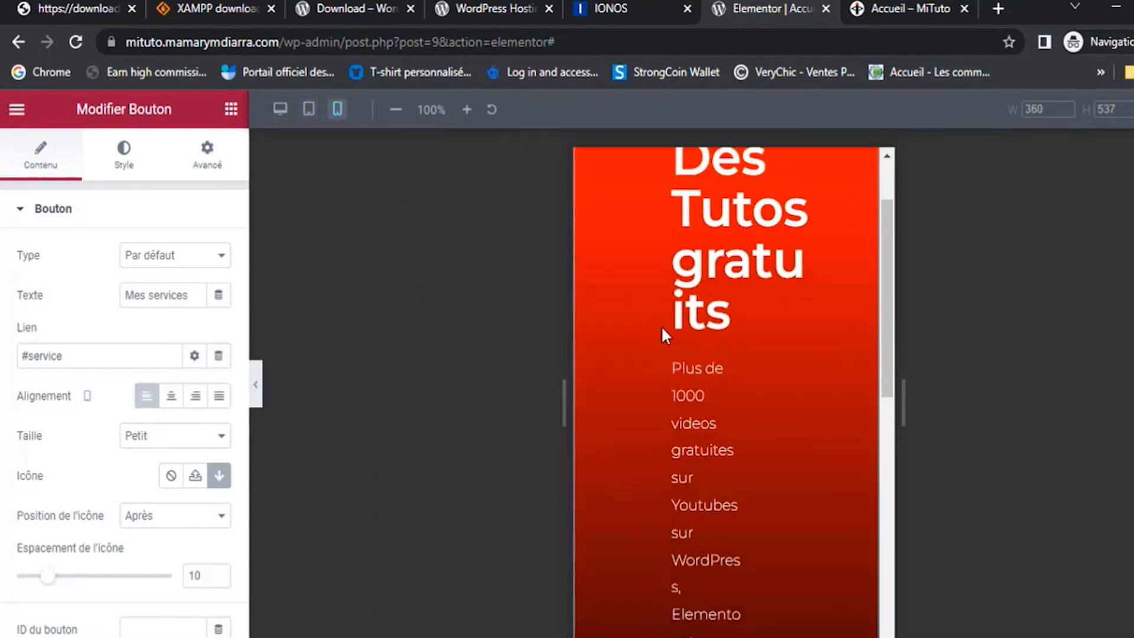
scroll(686, 320, down, 5)
scroll(689, 328, up, 5)
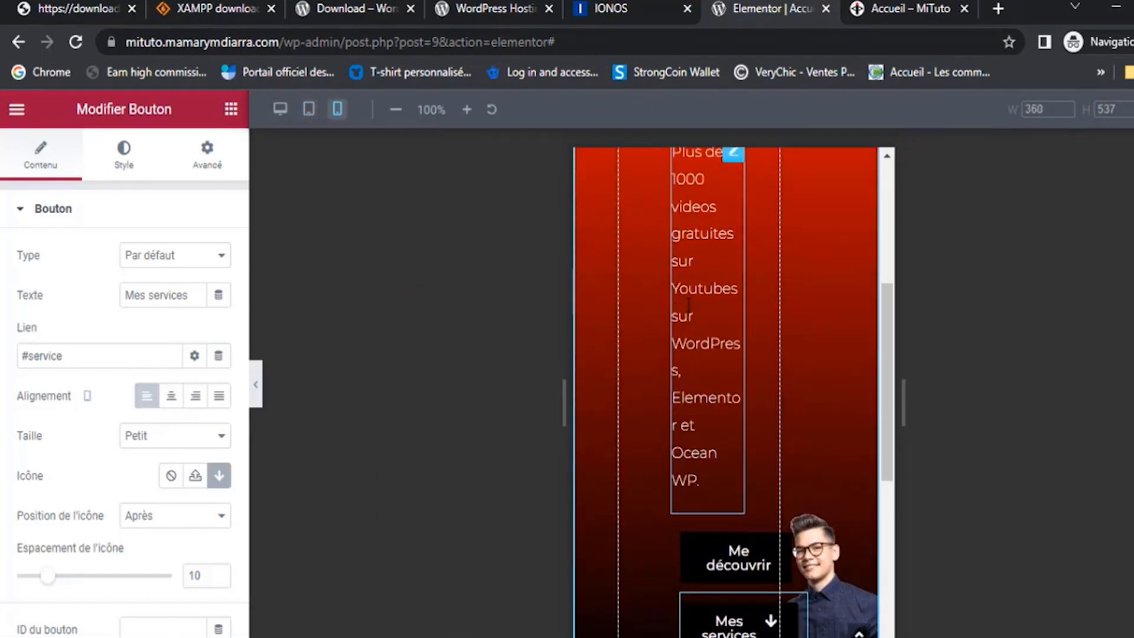
scroll(686, 302, up, 2)
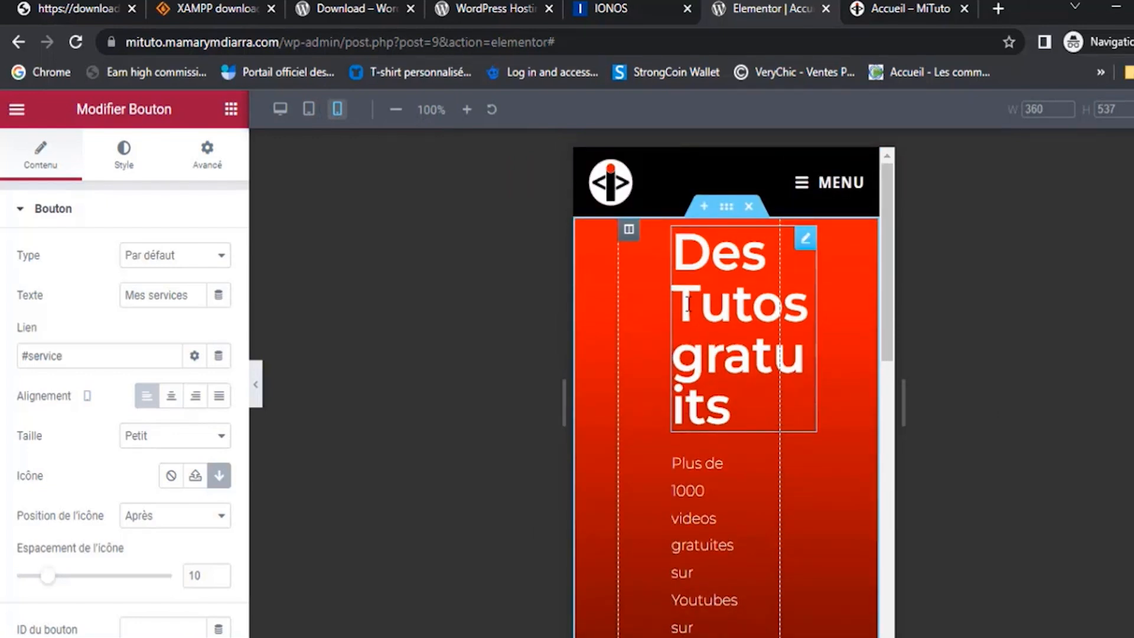
scroll(698, 334, down, 4)
scroll(708, 346, up, 4)
Set the "Des Tutos gratuits" title's mobile font size to 16 px
click(805, 240)
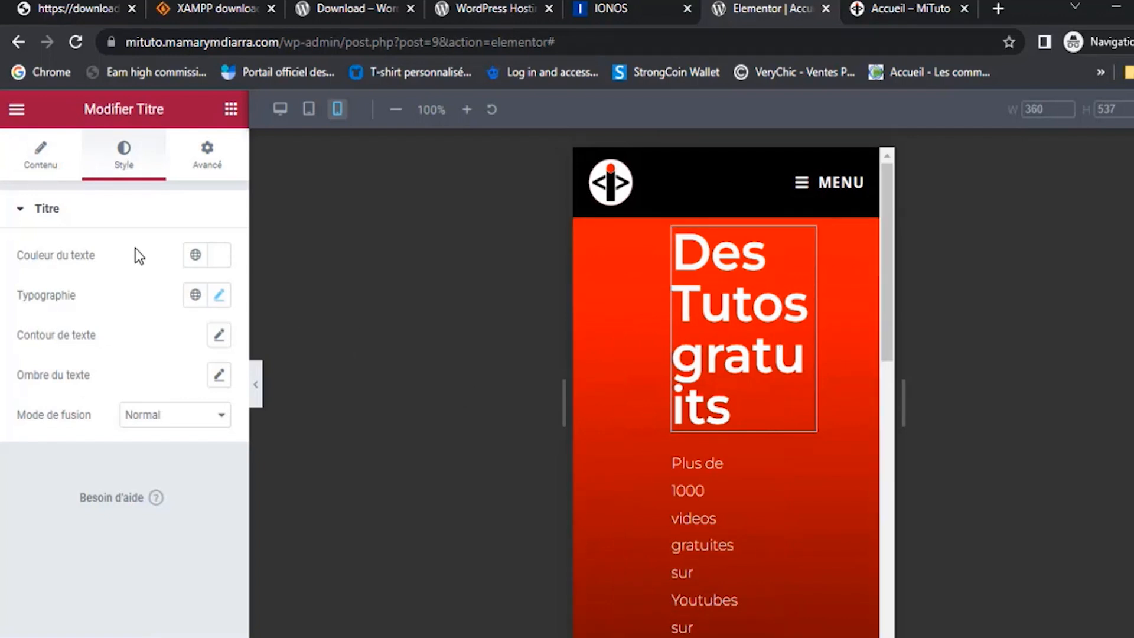
click(219, 297)
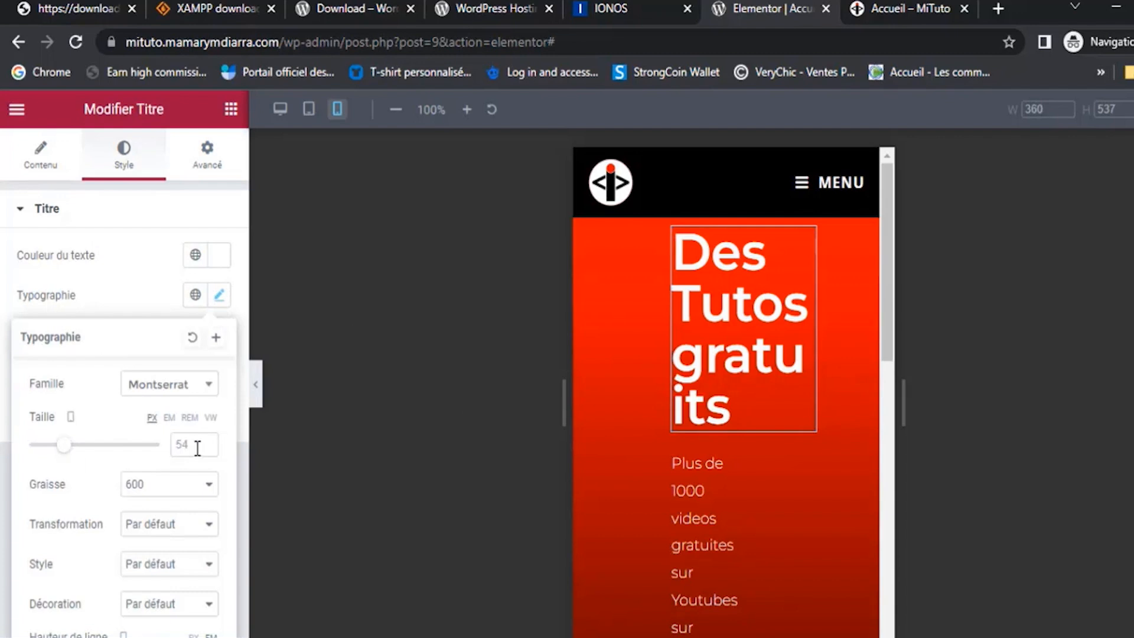
text(15)
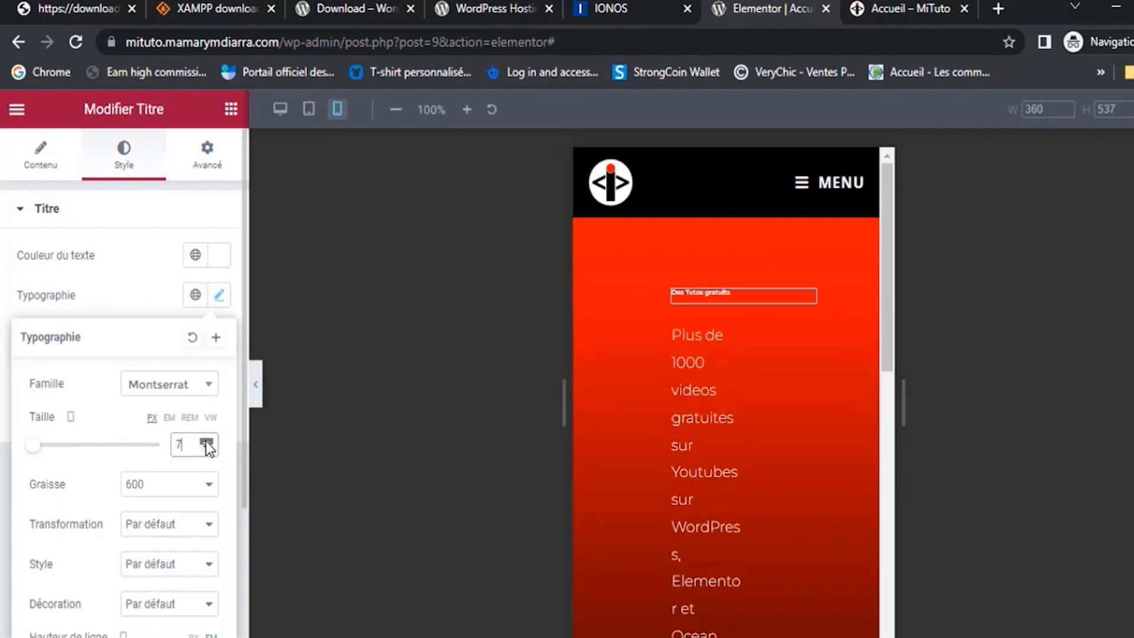
click(205, 440)
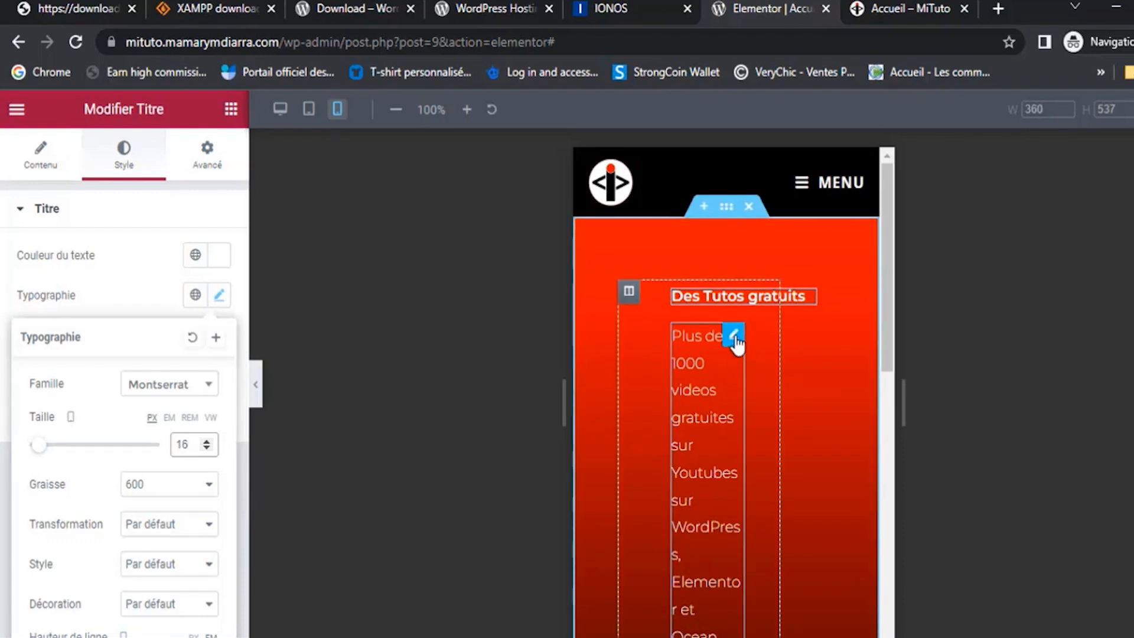
click(734, 337)
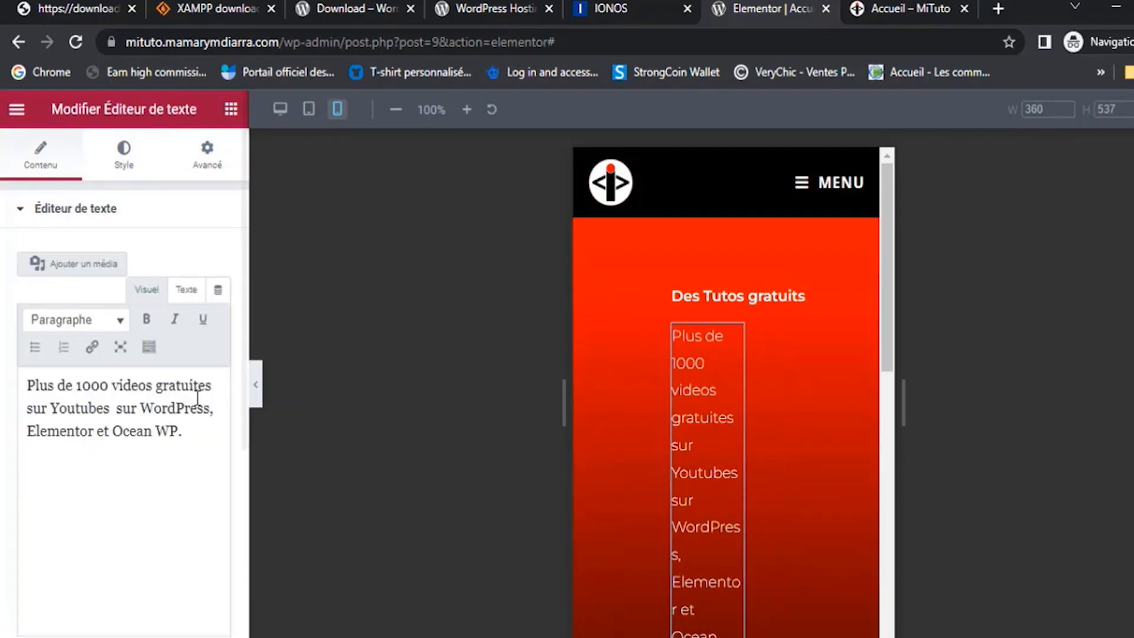
Try the title's mobile font size at 25 px and reduce it until the title fits on one line
click(807, 302)
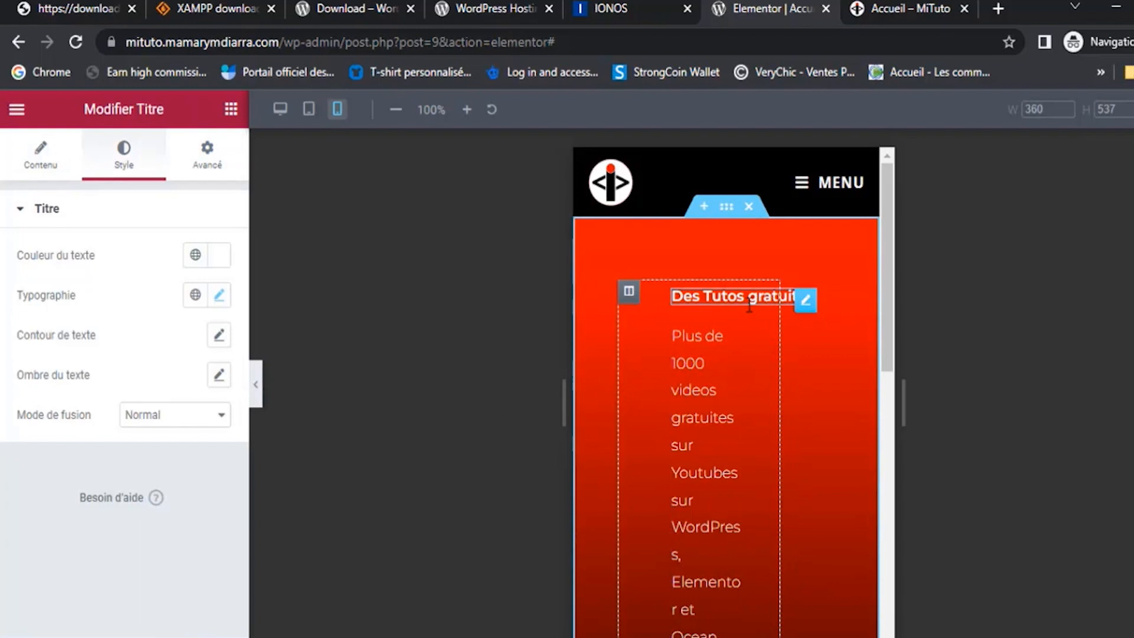
click(220, 297)
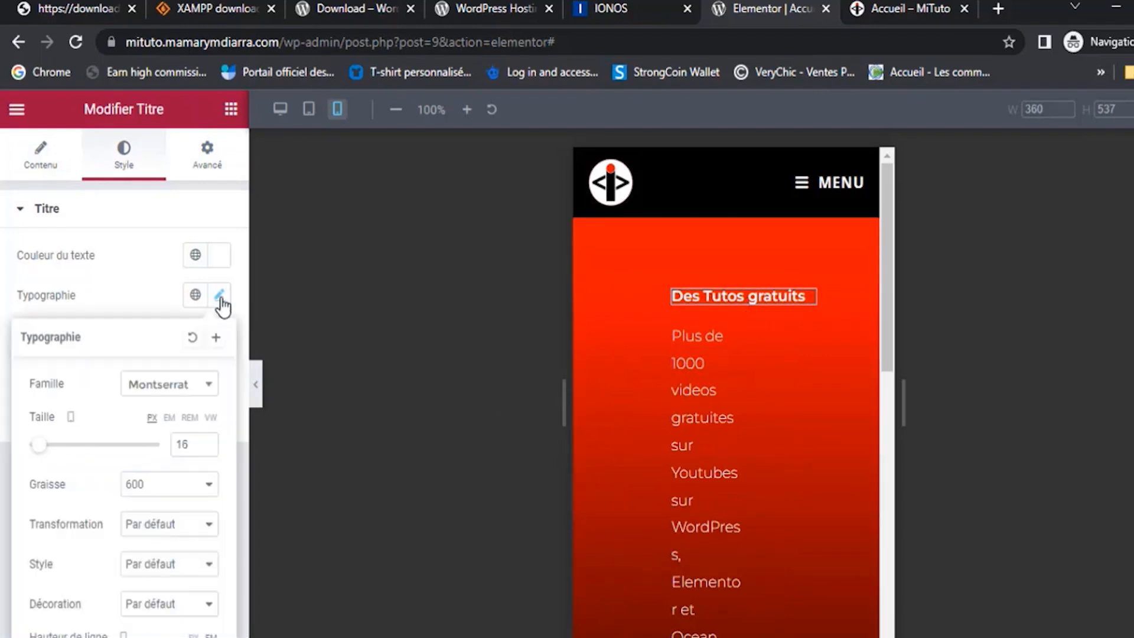
click(205, 440)
click(206, 440)
click(206, 440)
click(205, 441)
click(205, 440)
click(205, 440)
click(205, 441)
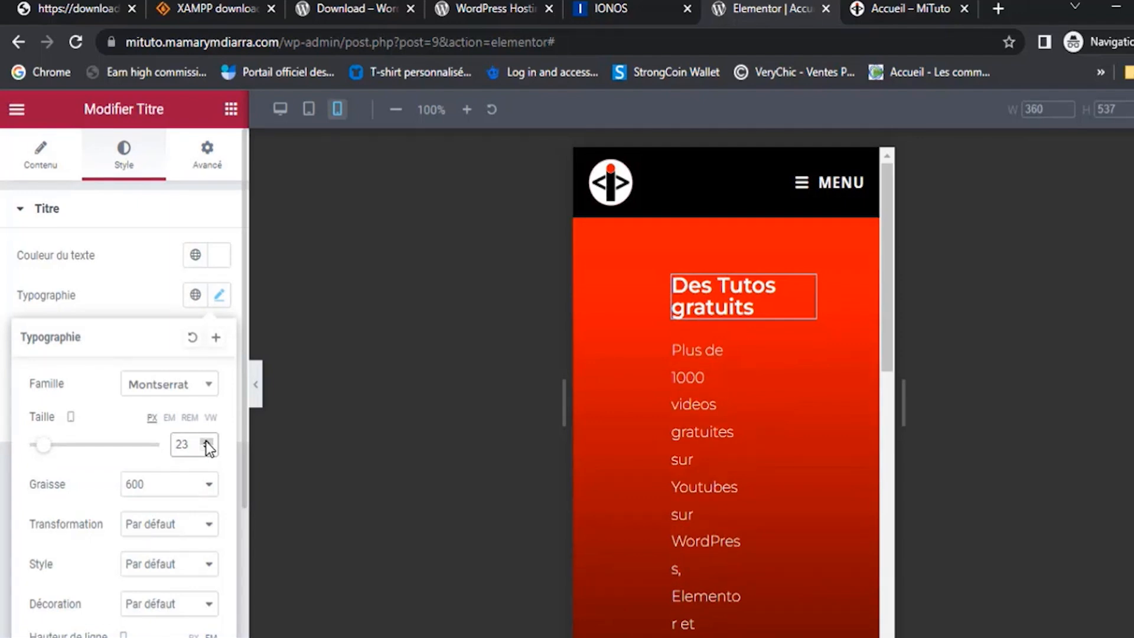
click(206, 441)
click(206, 441)
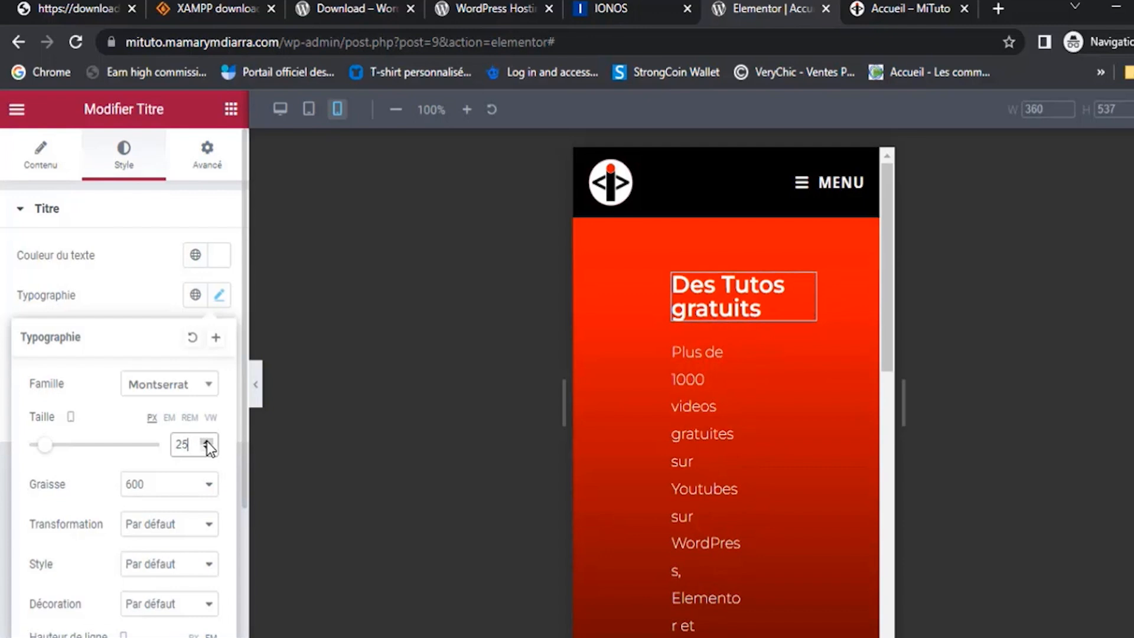
click(206, 449)
click(205, 449)
click(206, 449)
click(206, 449)
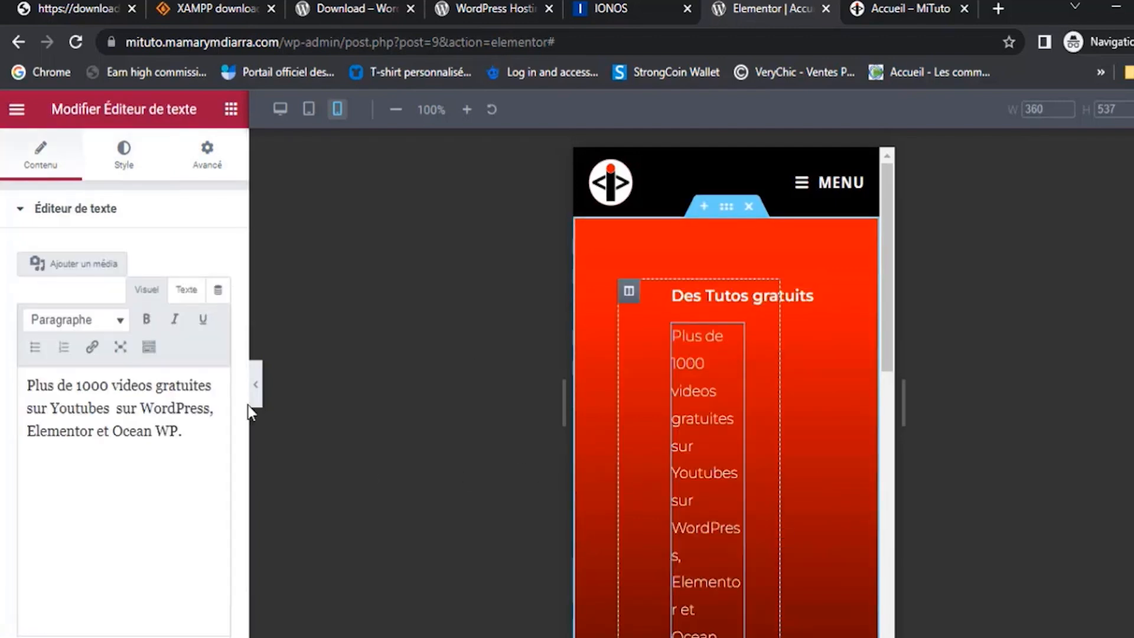
Try the hero paragraph's mobile font size at 13, 14 and 15 px
click(123, 165)
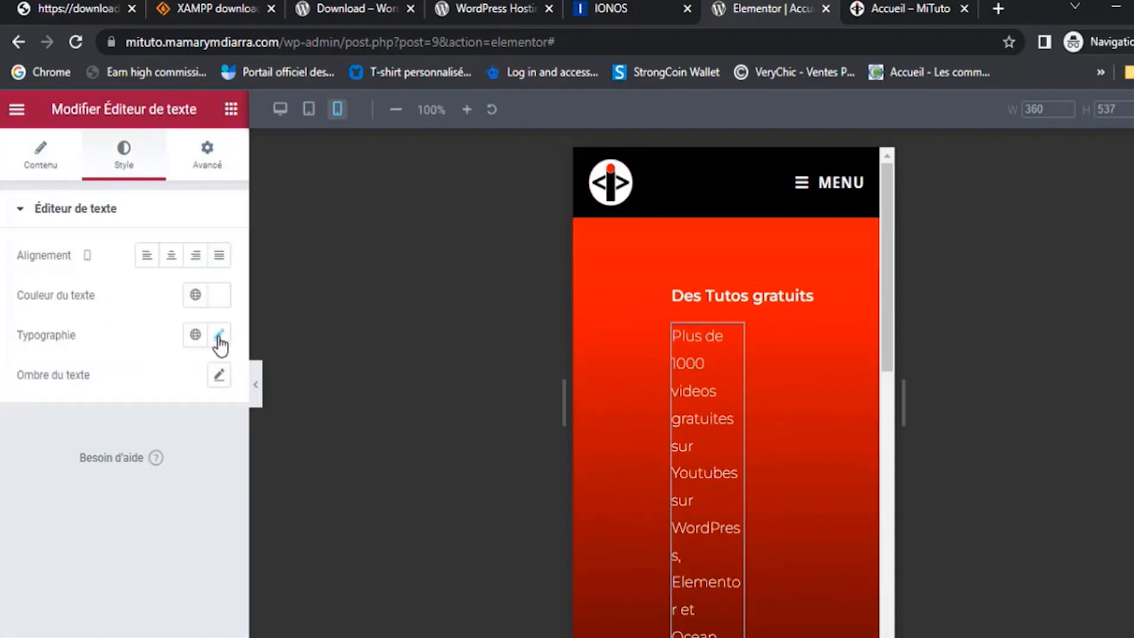
click(219, 335)
click(207, 482)
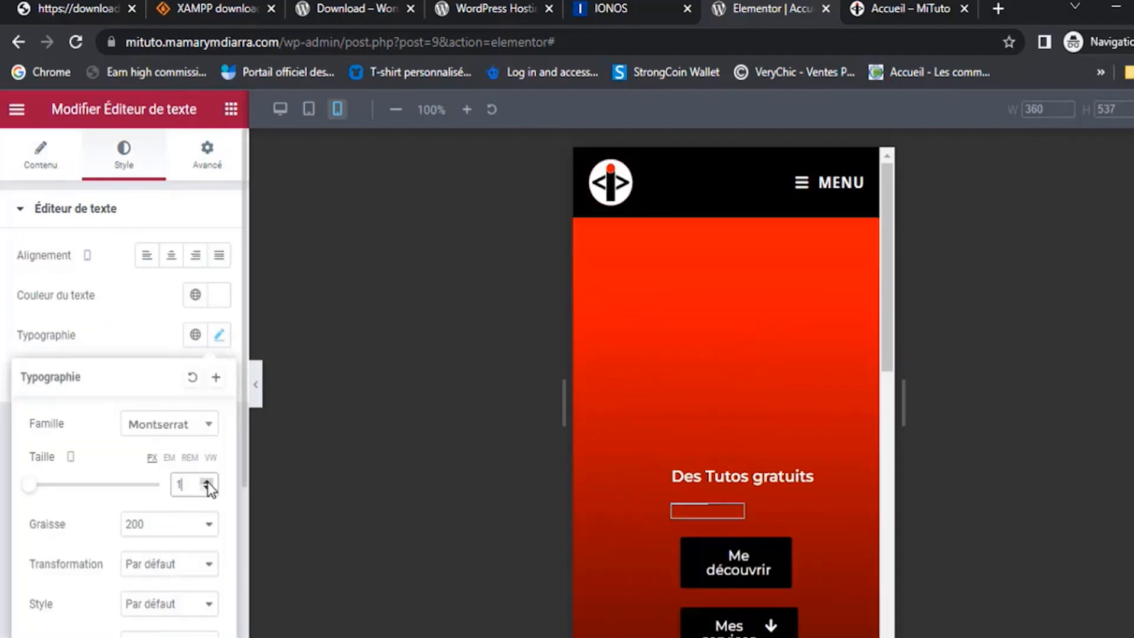
drag(207, 482, 207, 482)
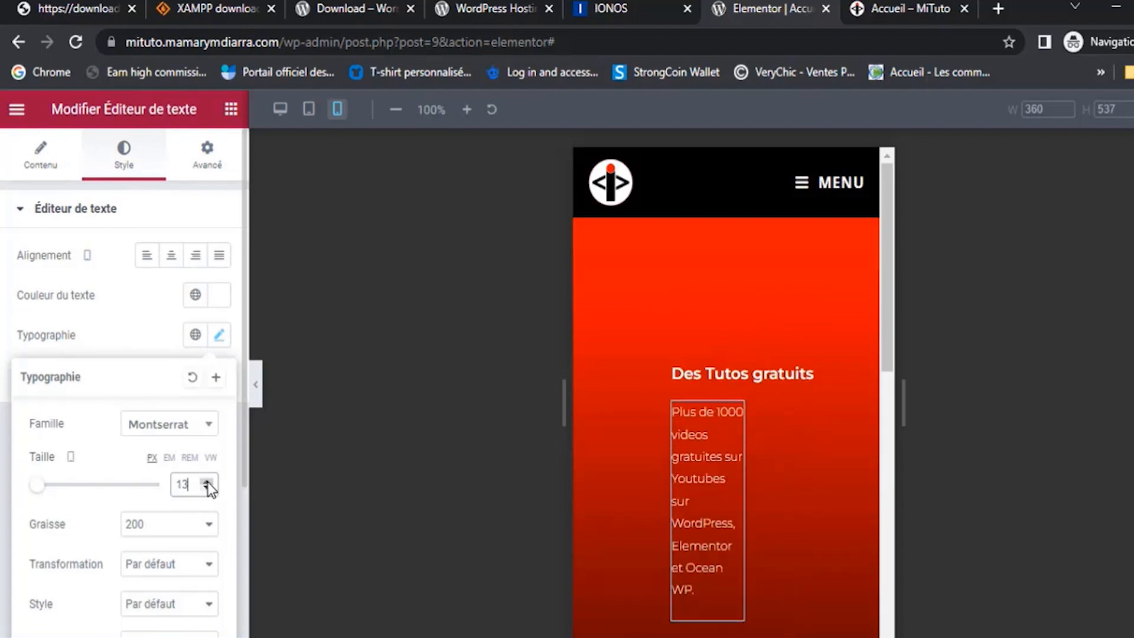
click(207, 482)
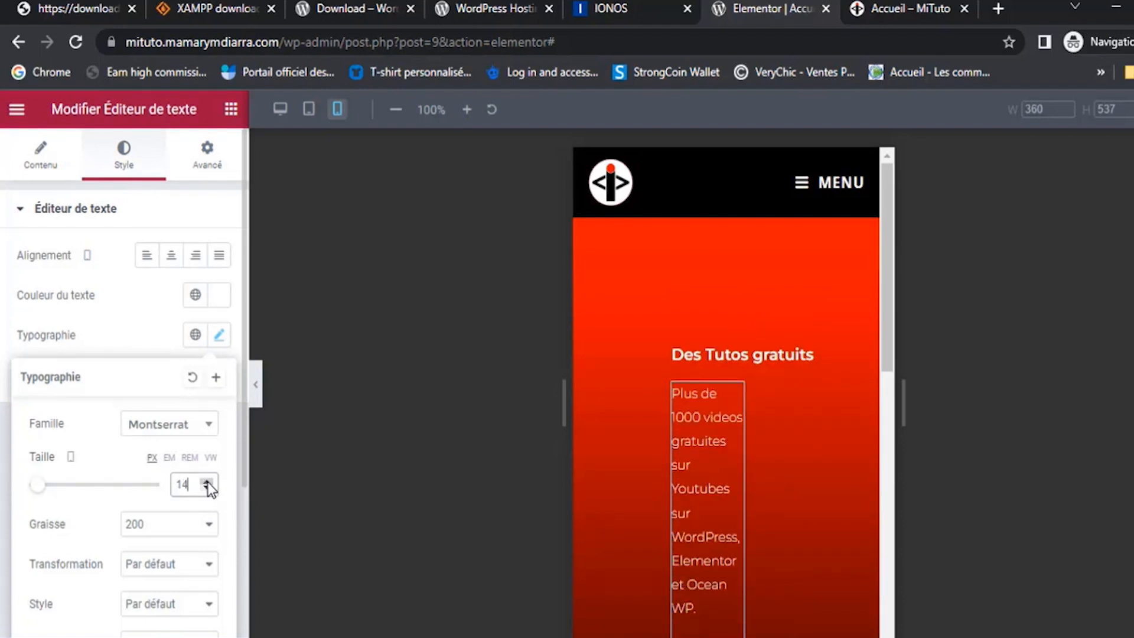
click(207, 482)
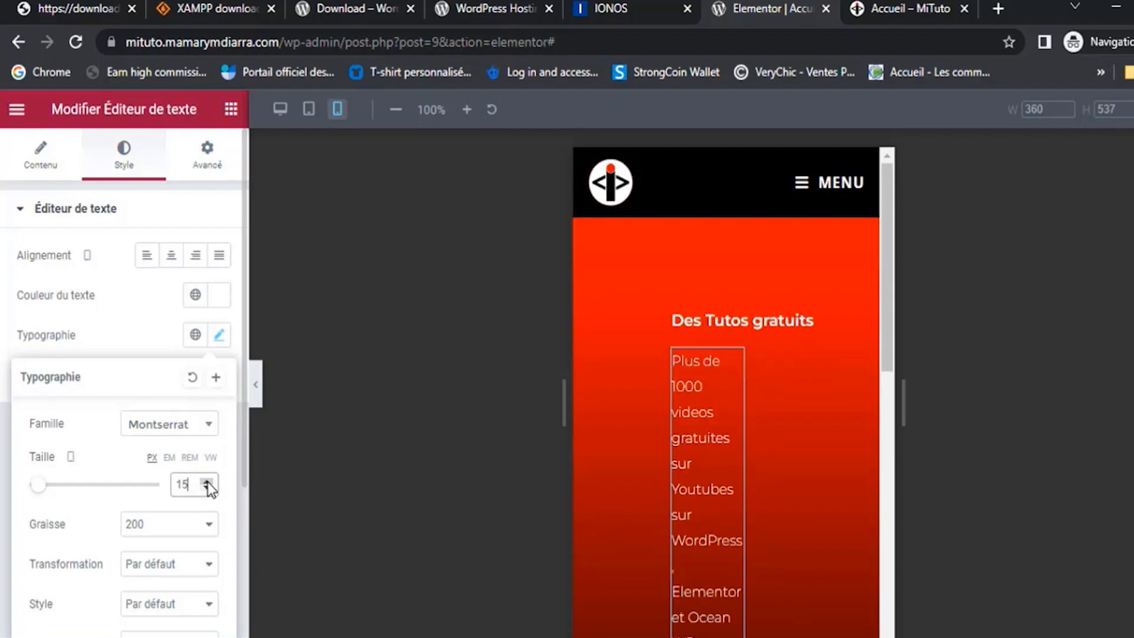
Center the hero paragraph's text in the mobile layout
click(147, 259)
click(147, 261)
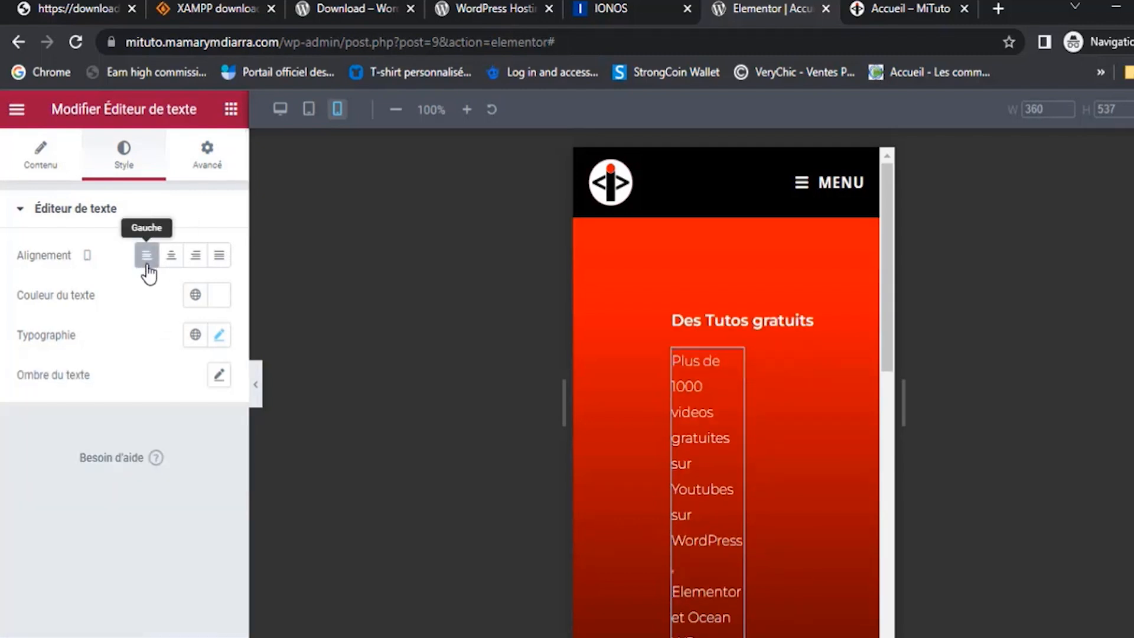
click(169, 256)
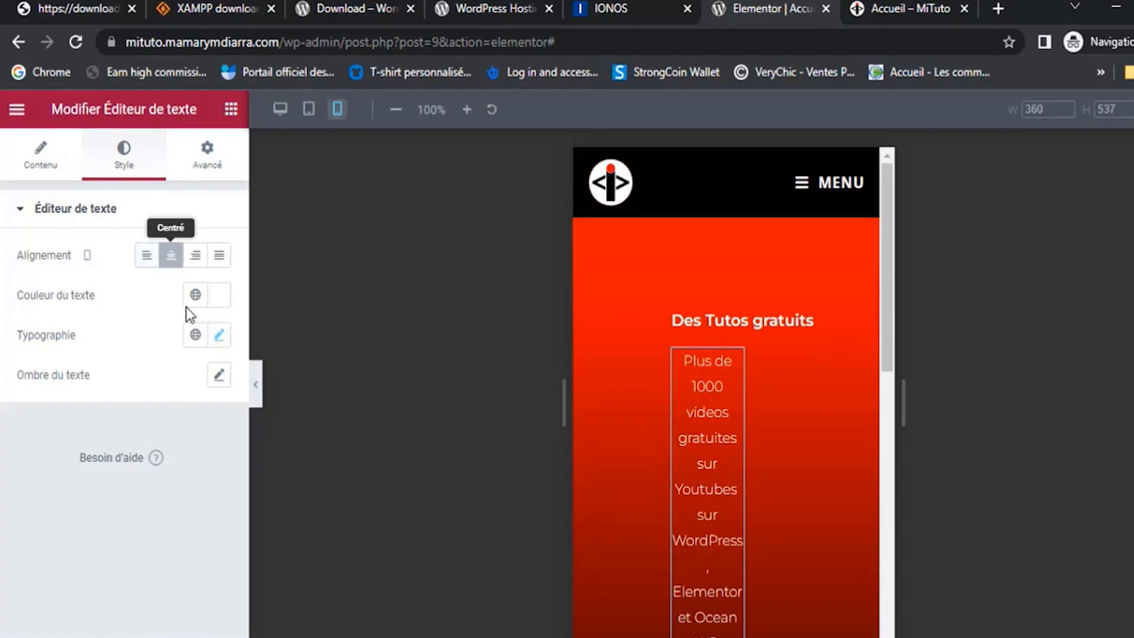
Set the hero paragraph's mobile font size to 16 px
click(219, 335)
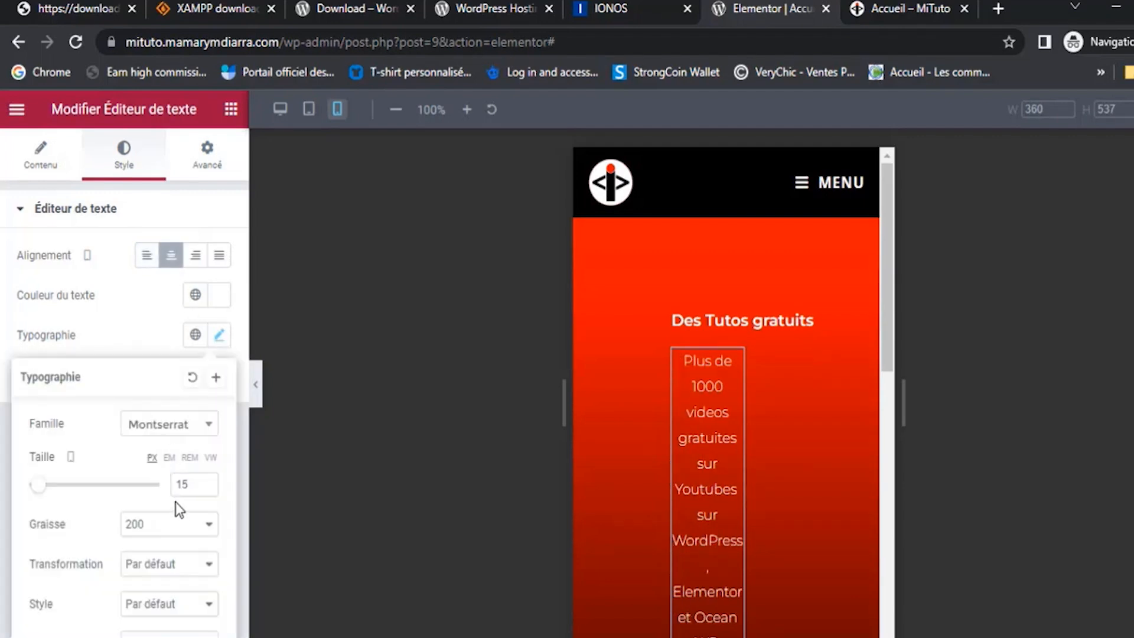
scroll(176, 505, down, 2)
click(208, 387)
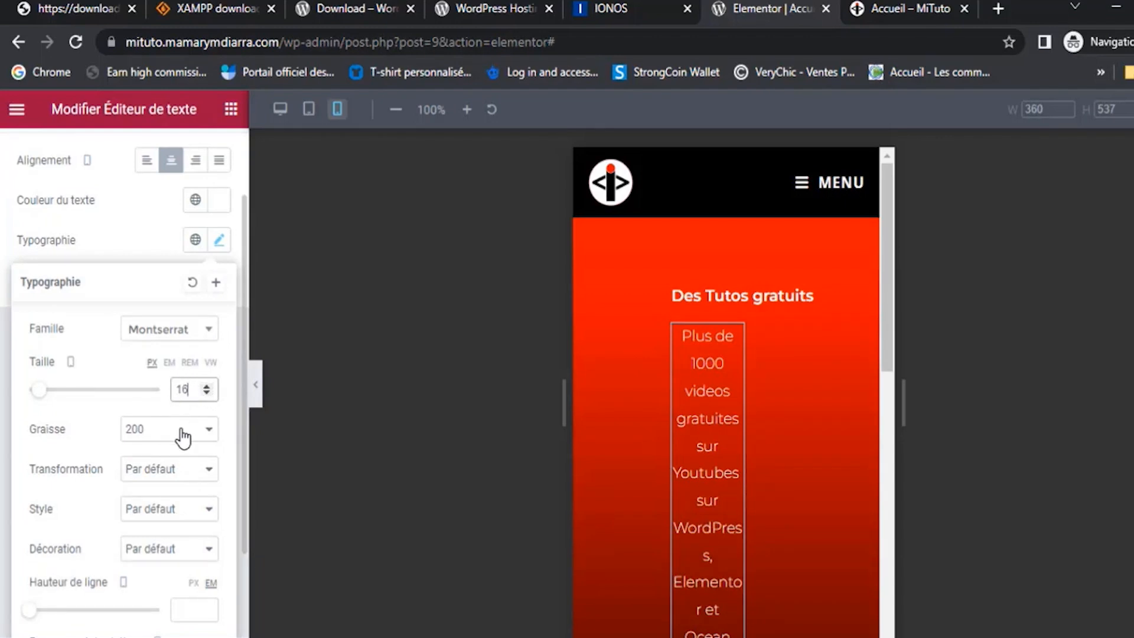
scroll(178, 434, down, 2)
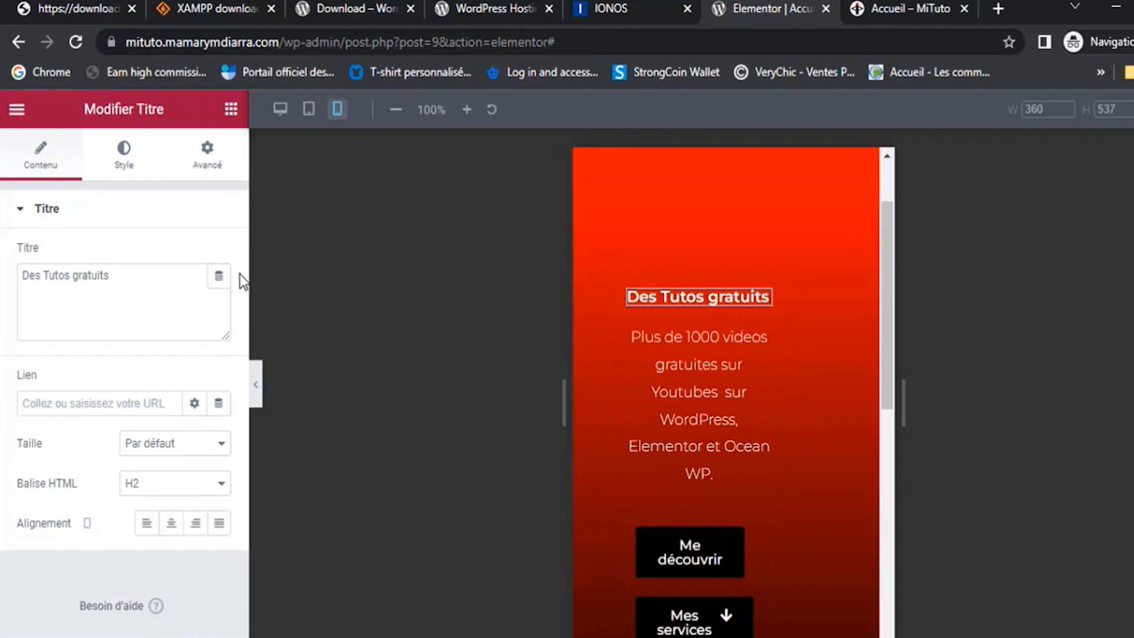
Try the "Des Tutos gratuits" title's mobile font size at 18 px and return it to 17 px
click(191, 449)
click(192, 449)
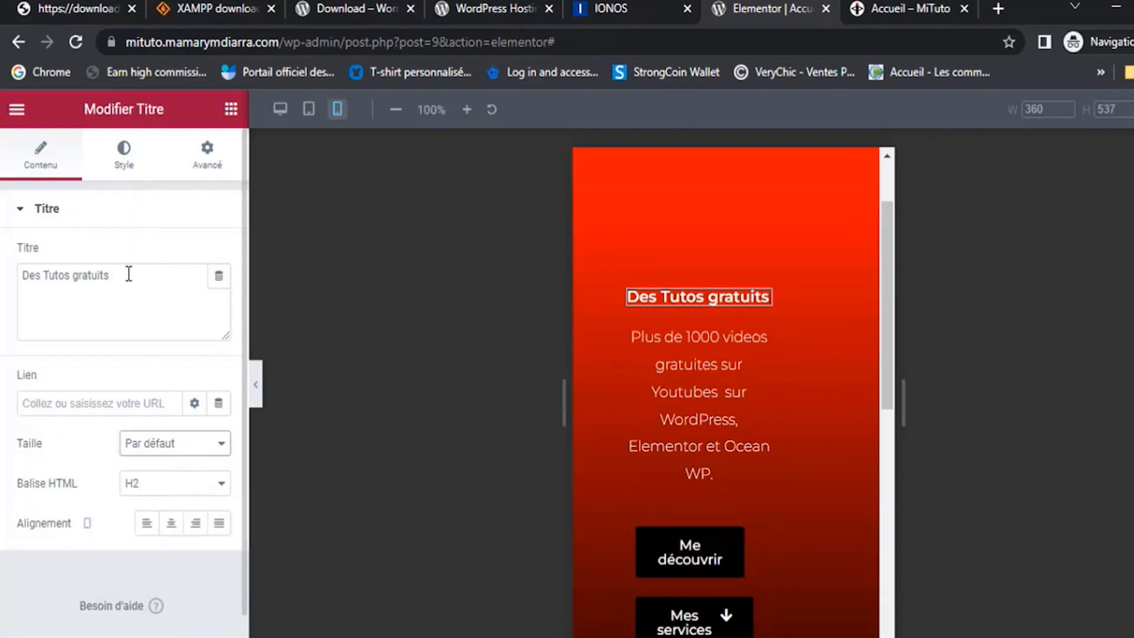
click(123, 153)
click(220, 297)
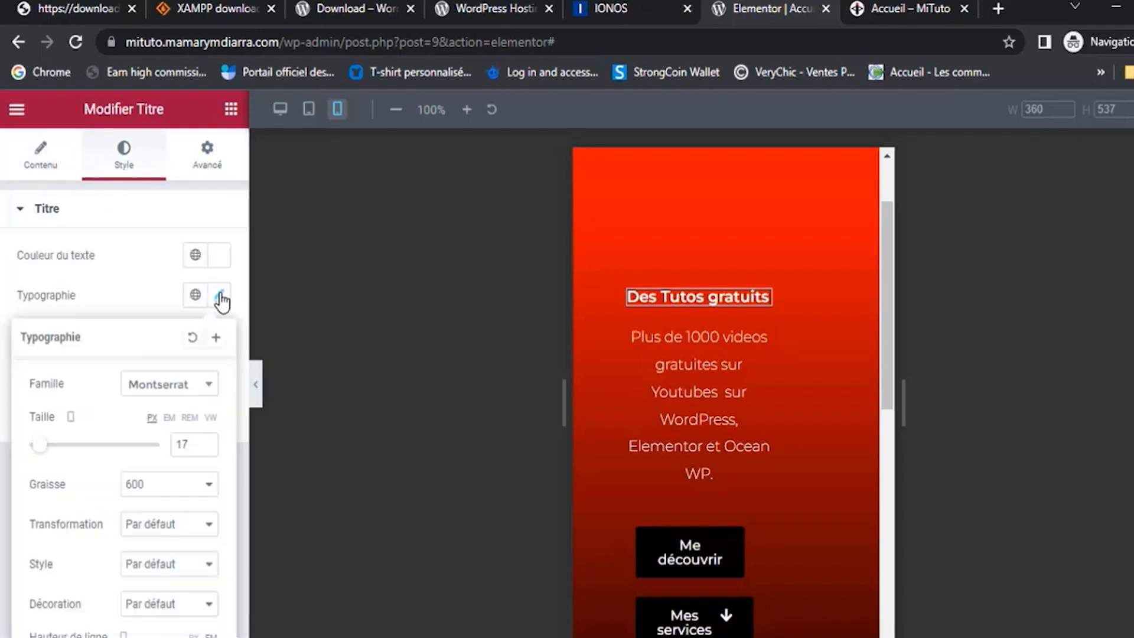
click(207, 440)
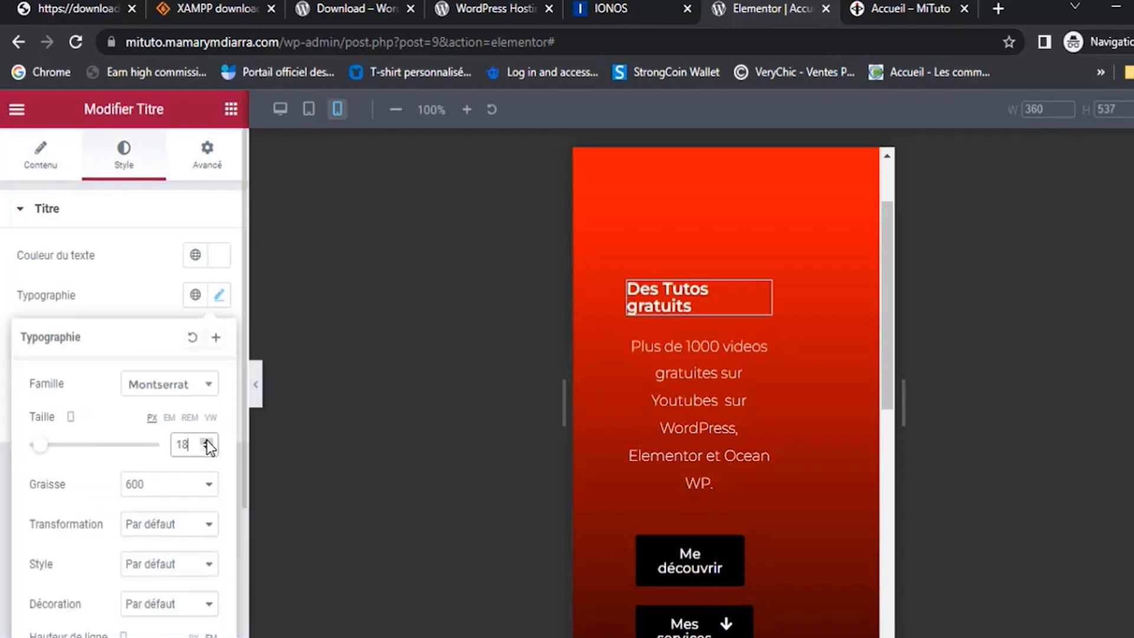
click(206, 448)
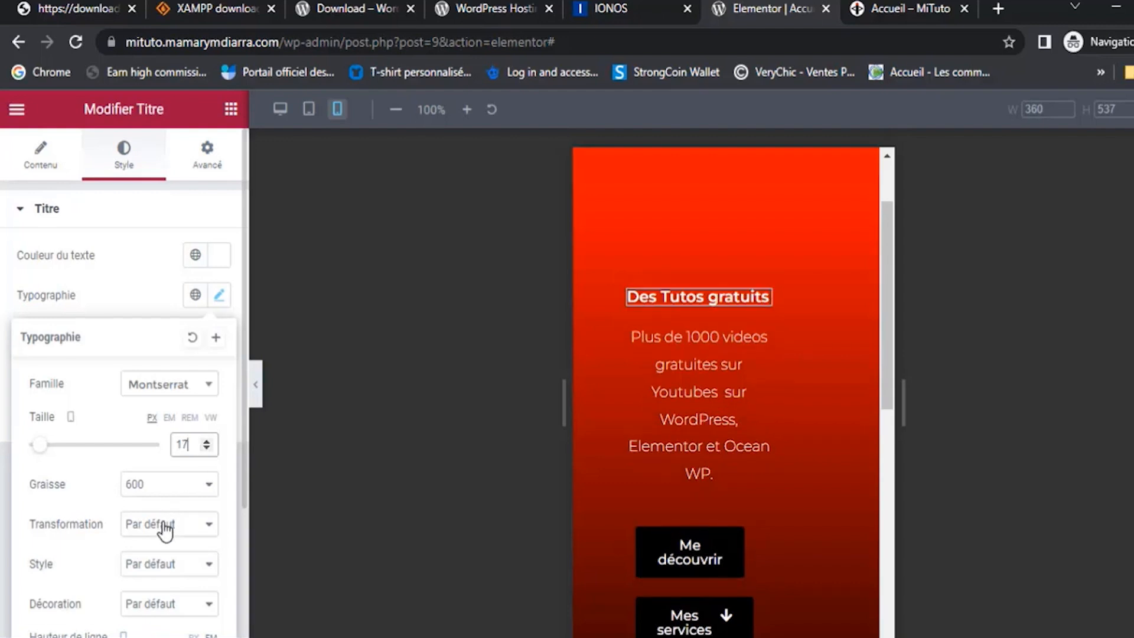
Examine the title's typography, advanced layout, content and style options in the mobile layout
scroll(167, 526, down, 3)
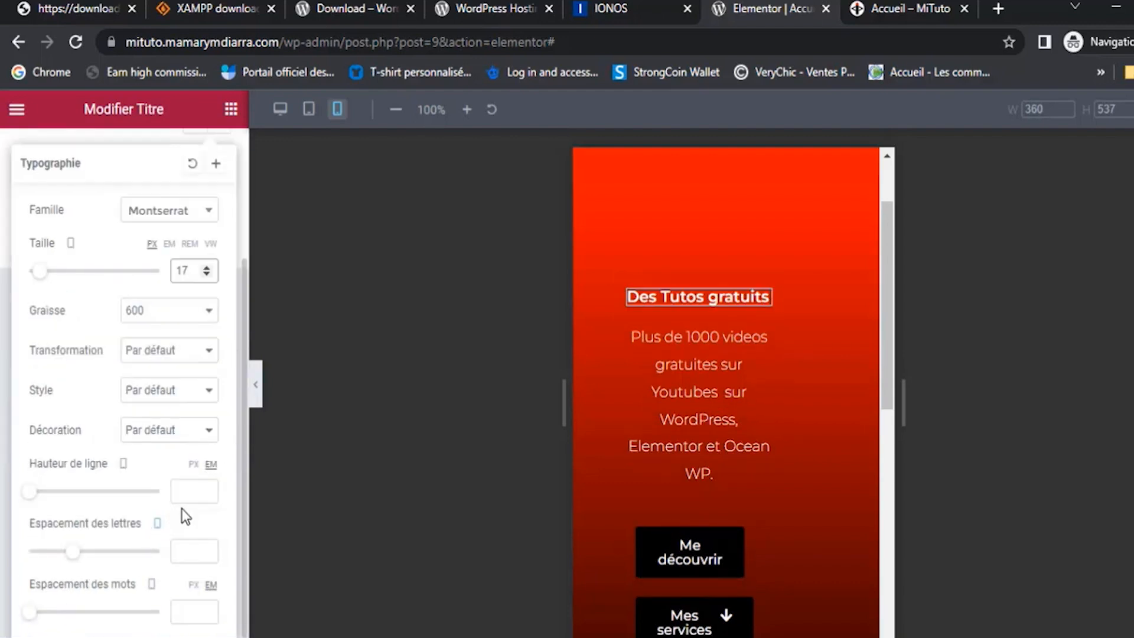
scroll(182, 515, up, 3)
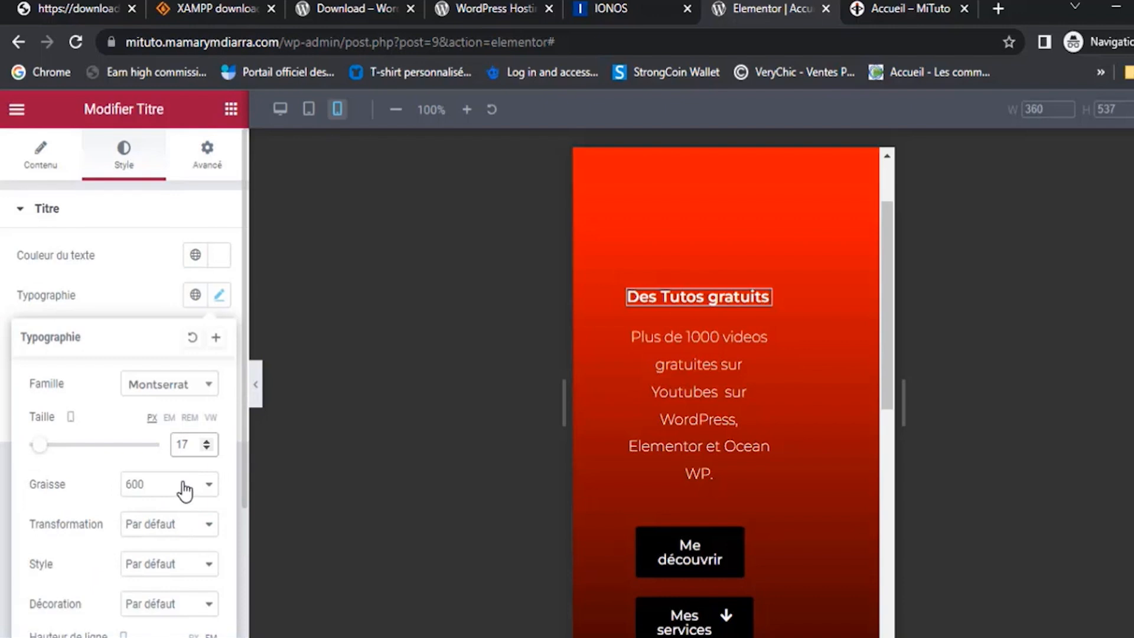
click(207, 156)
scroll(135, 372, down, 3)
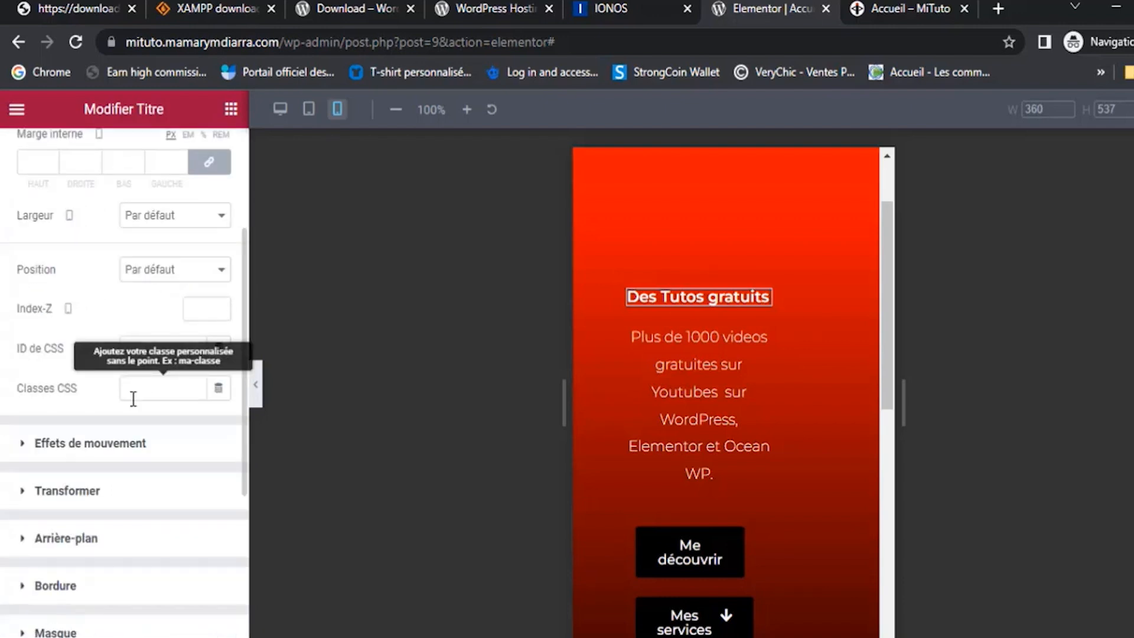
scroll(133, 399, up, 3)
click(41, 155)
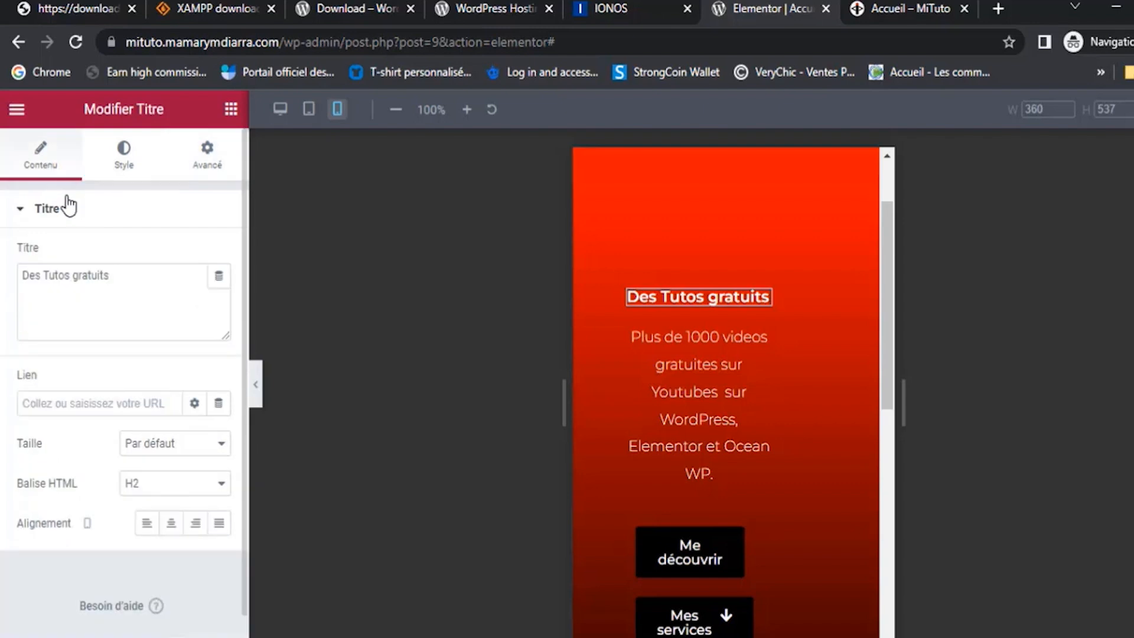
scroll(137, 347, down, 1)
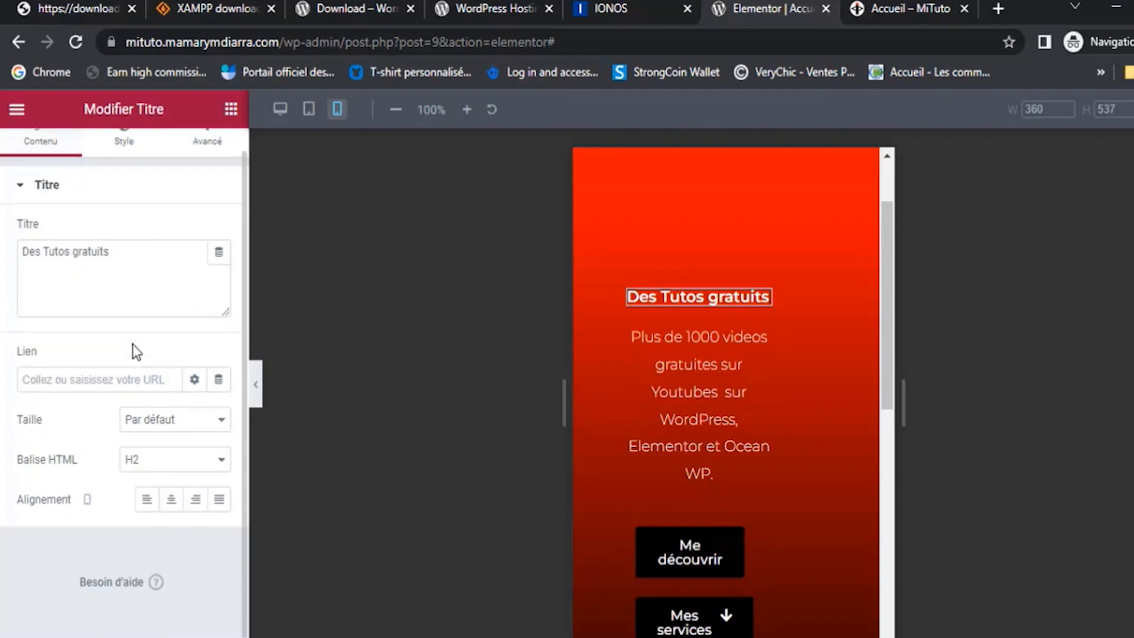
click(124, 143)
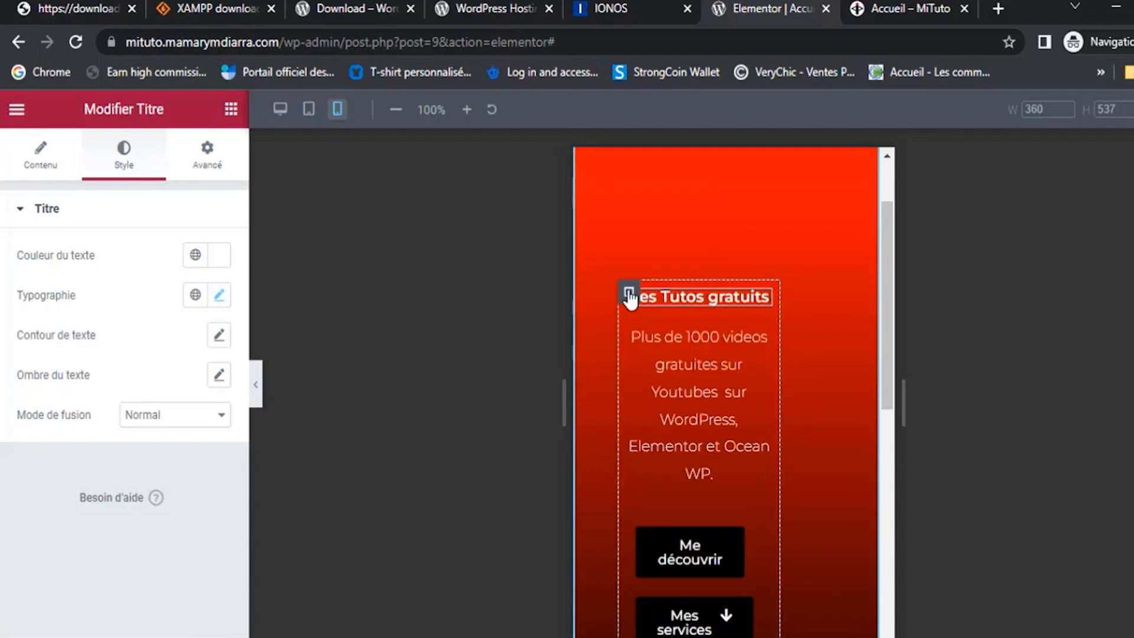
Open the Navigator, select the hero section and set its mobile minimum height to 0 px
click(629, 293)
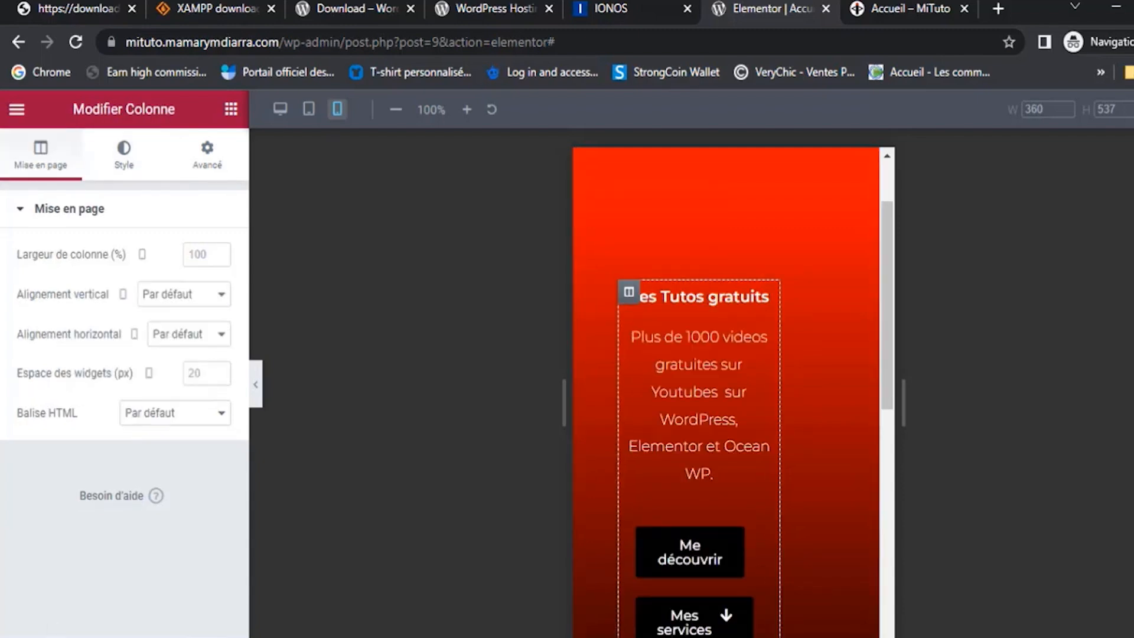
click(42, 633)
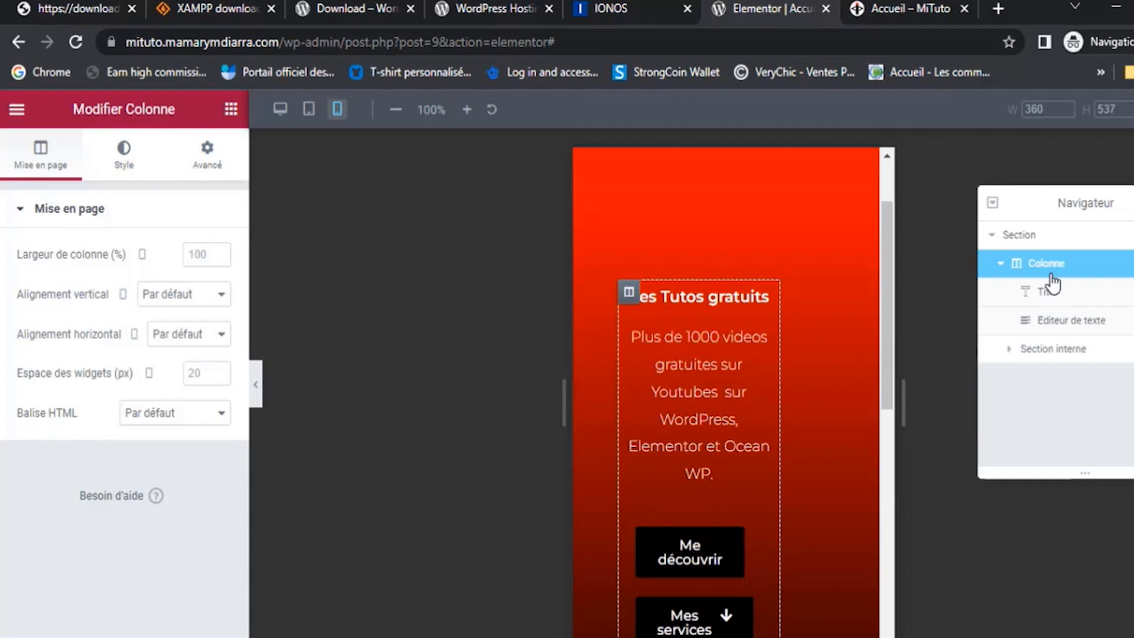
click(1029, 237)
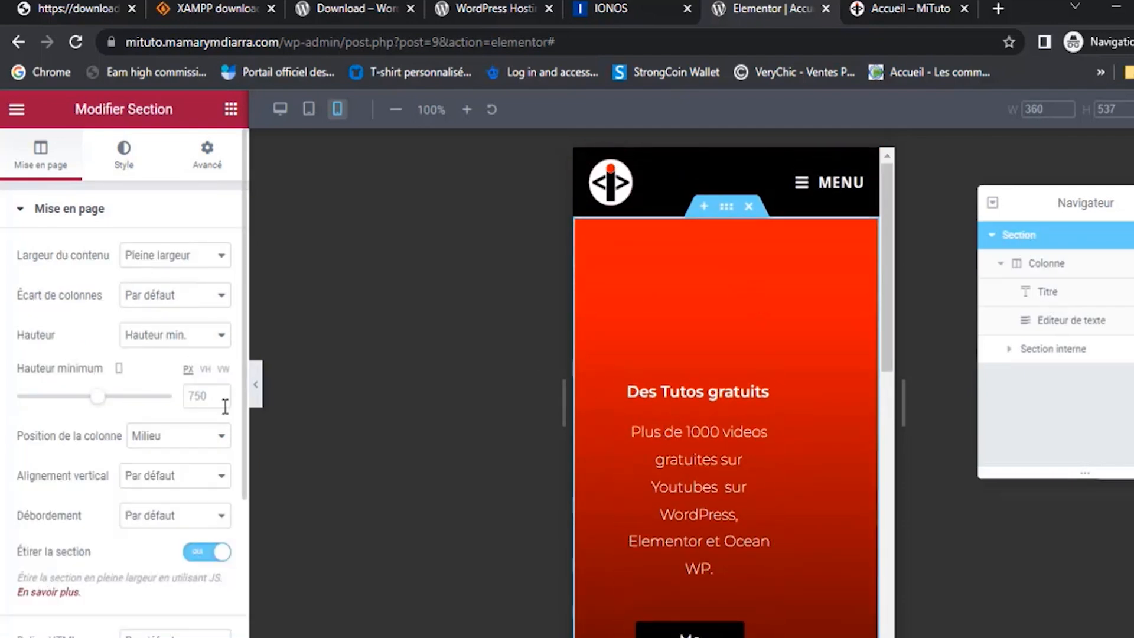
click(221, 392)
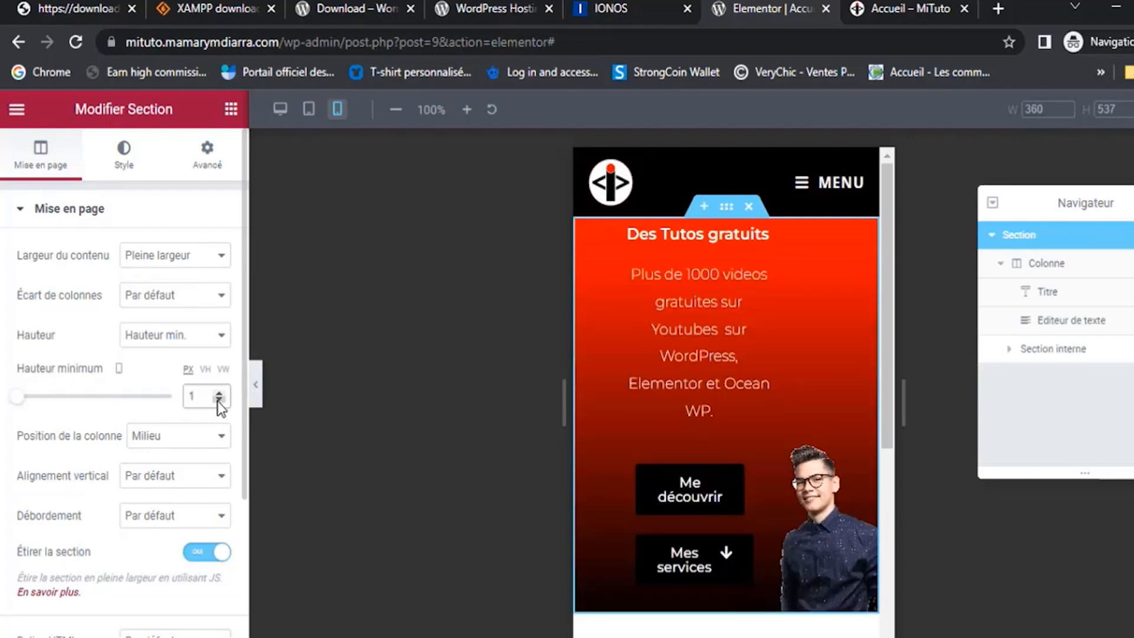
click(217, 401)
drag(200, 399, 176, 397)
key(BackSpace)
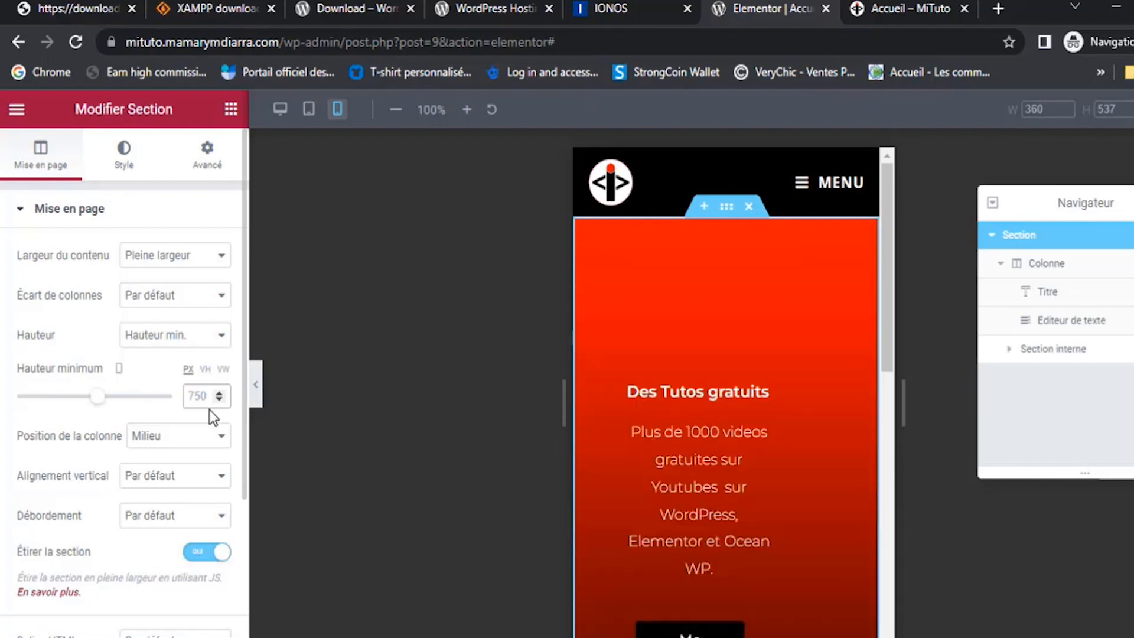
text(0)
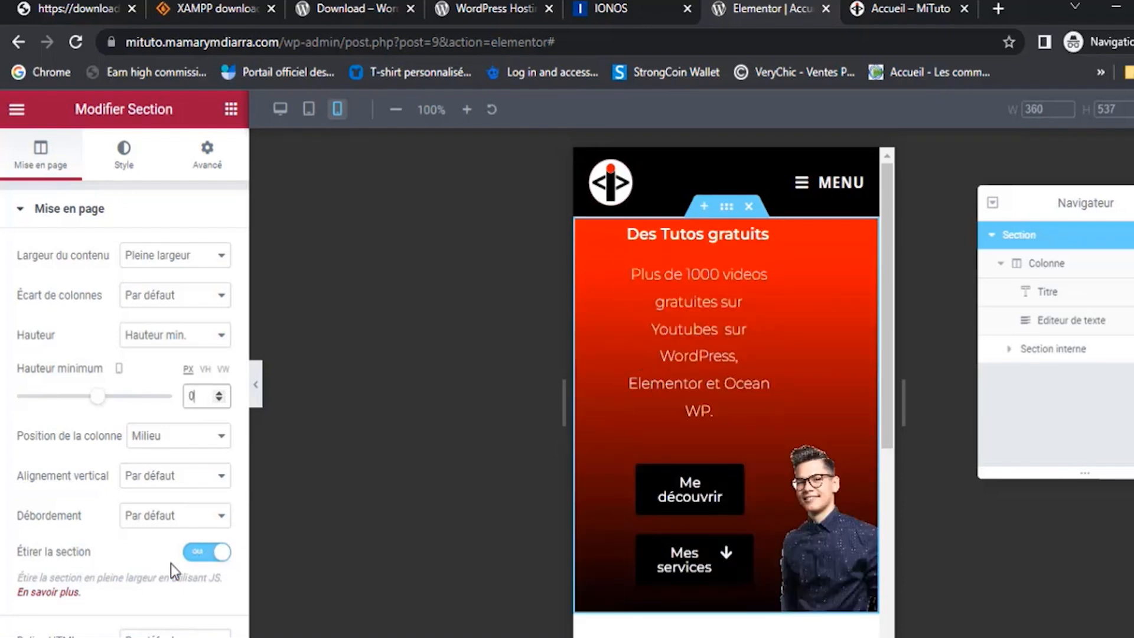
Check the hero section in the desktop layout and return to the mobile layout
click(281, 110)
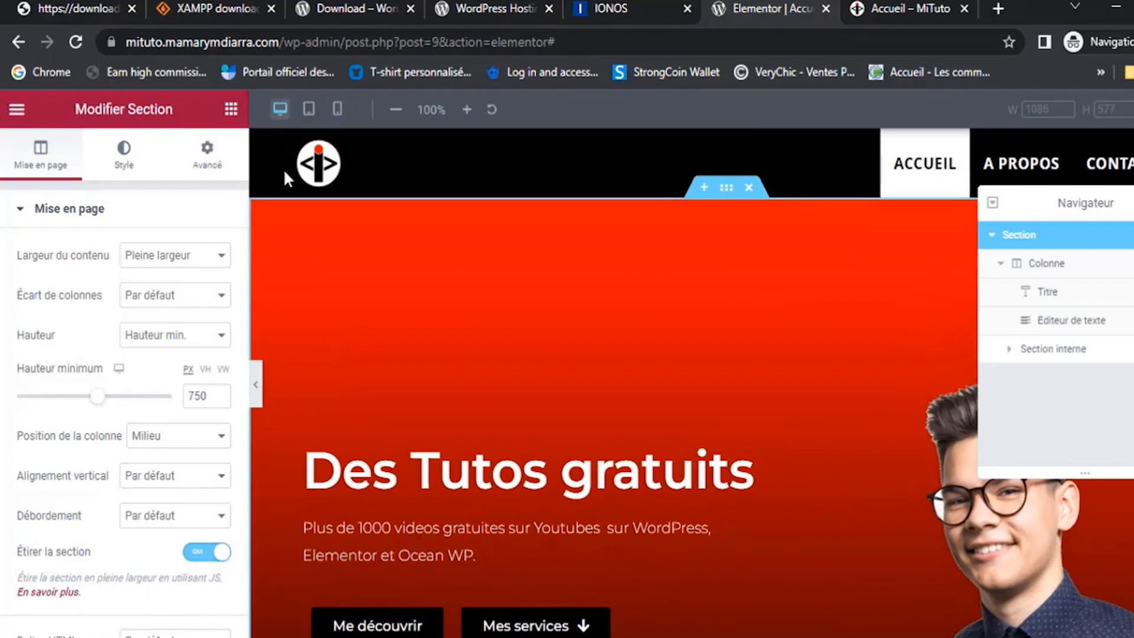
scroll(599, 361, down, 4)
scroll(607, 361, up, 4)
click(337, 109)
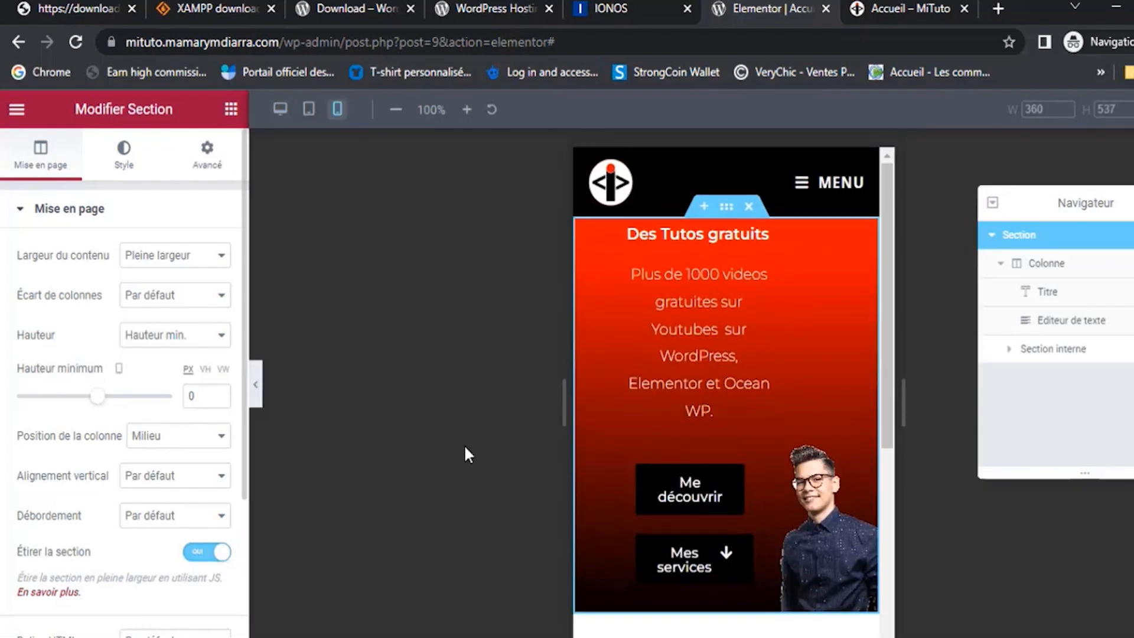
Select the column holding the title and examine its vertical alignment, horizontal alignment and HTML tag options
click(761, 239)
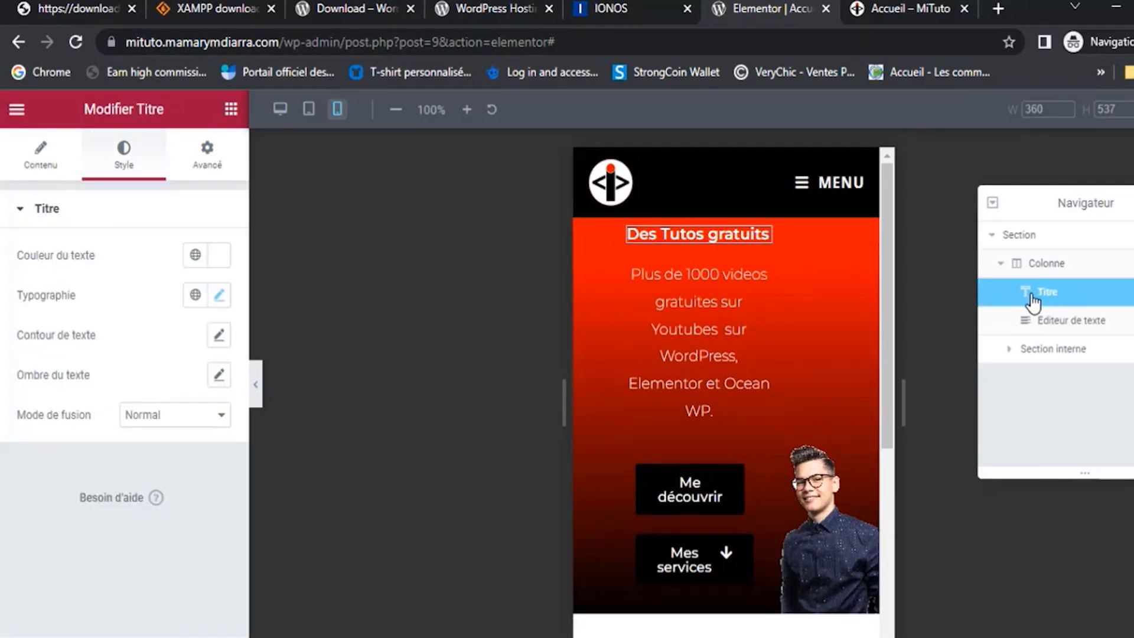
click(1038, 264)
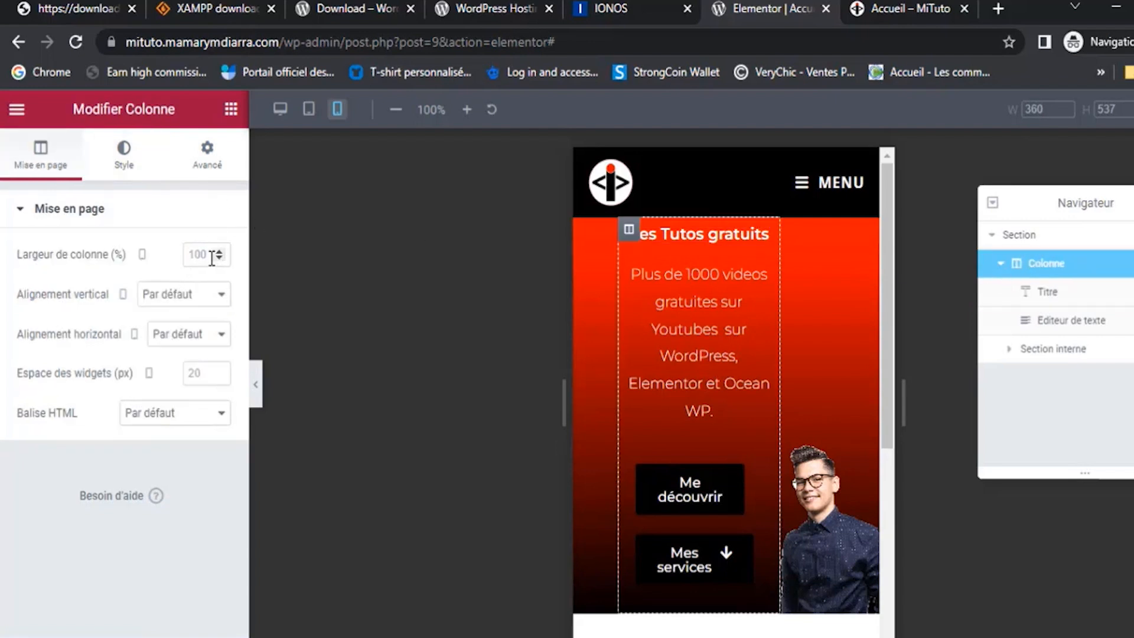
click(198, 295)
click(198, 295)
click(193, 340)
click(195, 344)
click(192, 416)
click(192, 416)
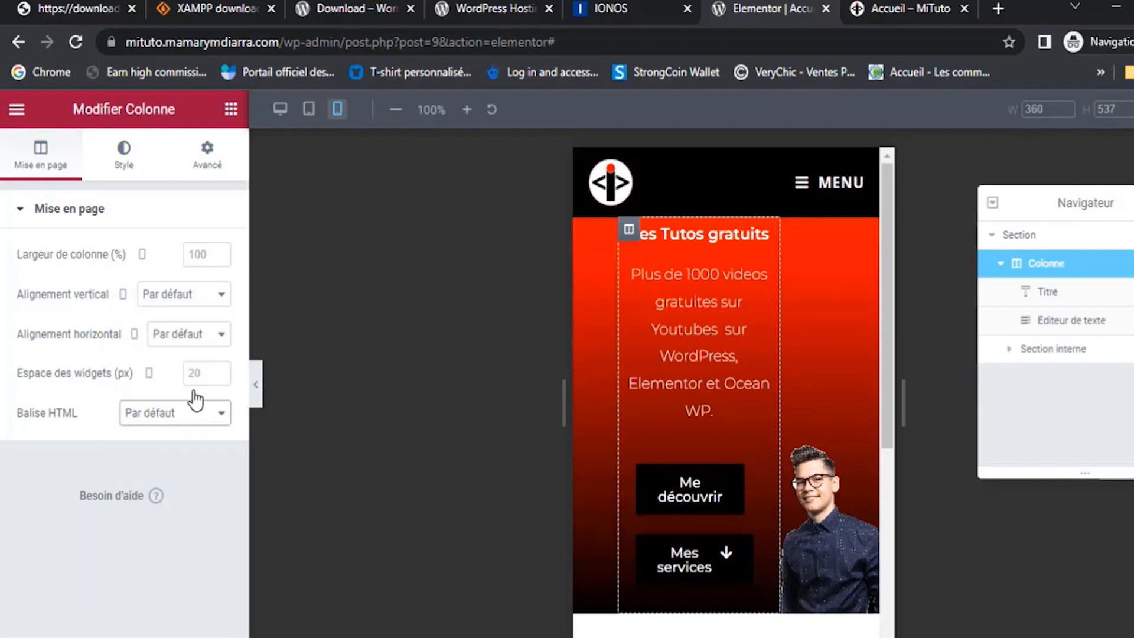
Try smaller mobile widths for the column, including 32%, and raise the width back to 100%
click(204, 260)
text(0)
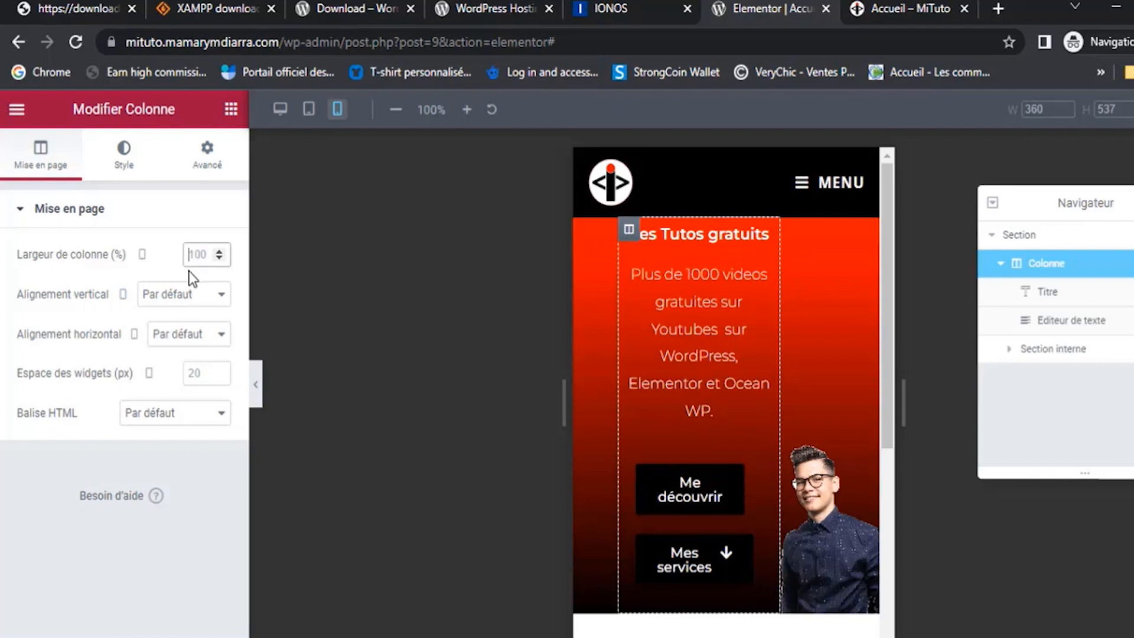
text(2)
click(219, 251)
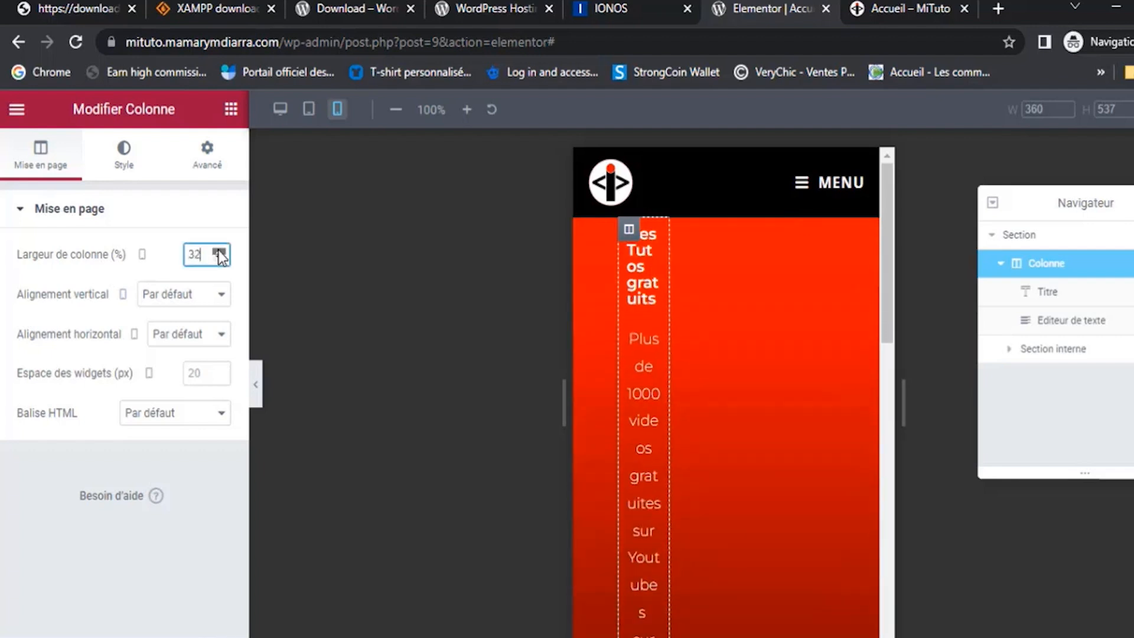
drag(219, 253, 220, 252)
click(219, 251)
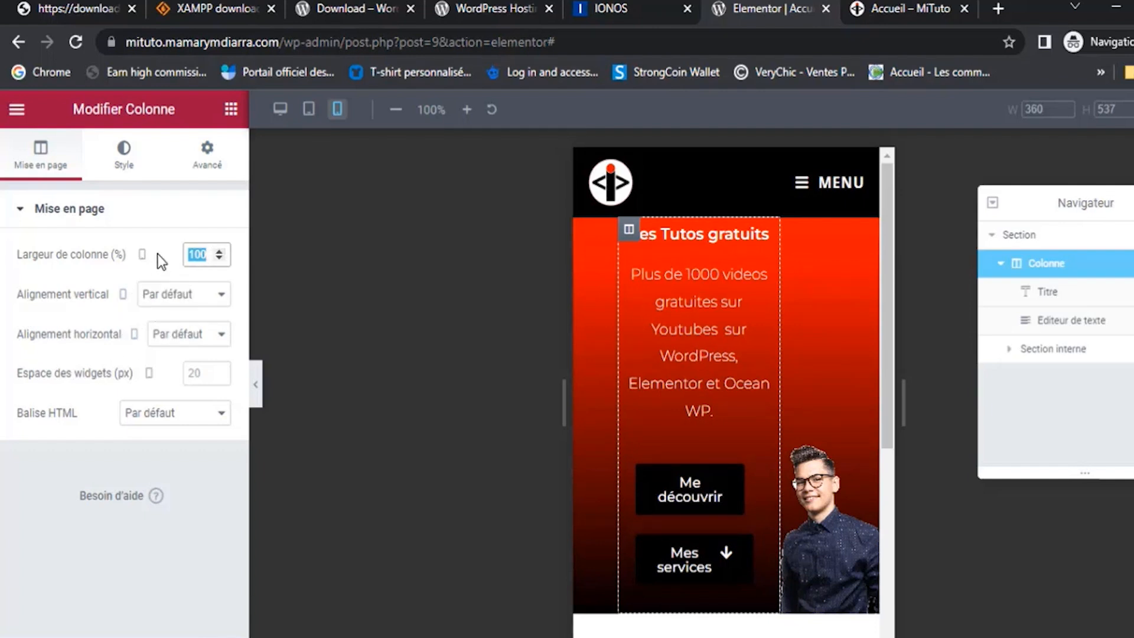
Restore the desktop layout, reload the live Accueil page to examine the hero section from start to end, and return to the Elementor editor
click(124, 169)
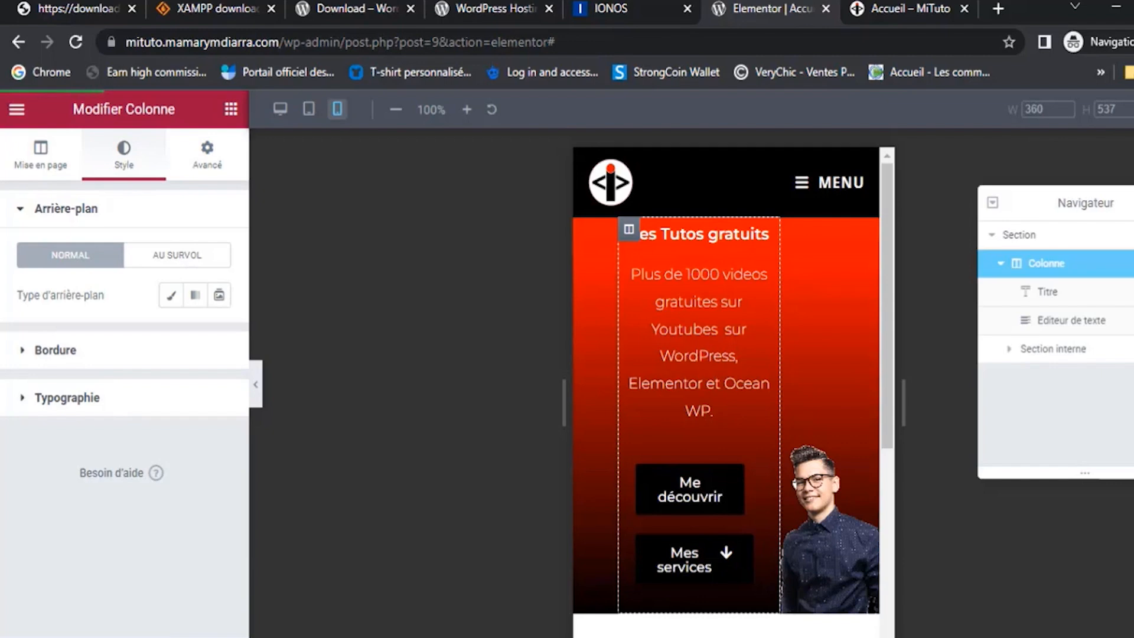
click(280, 116)
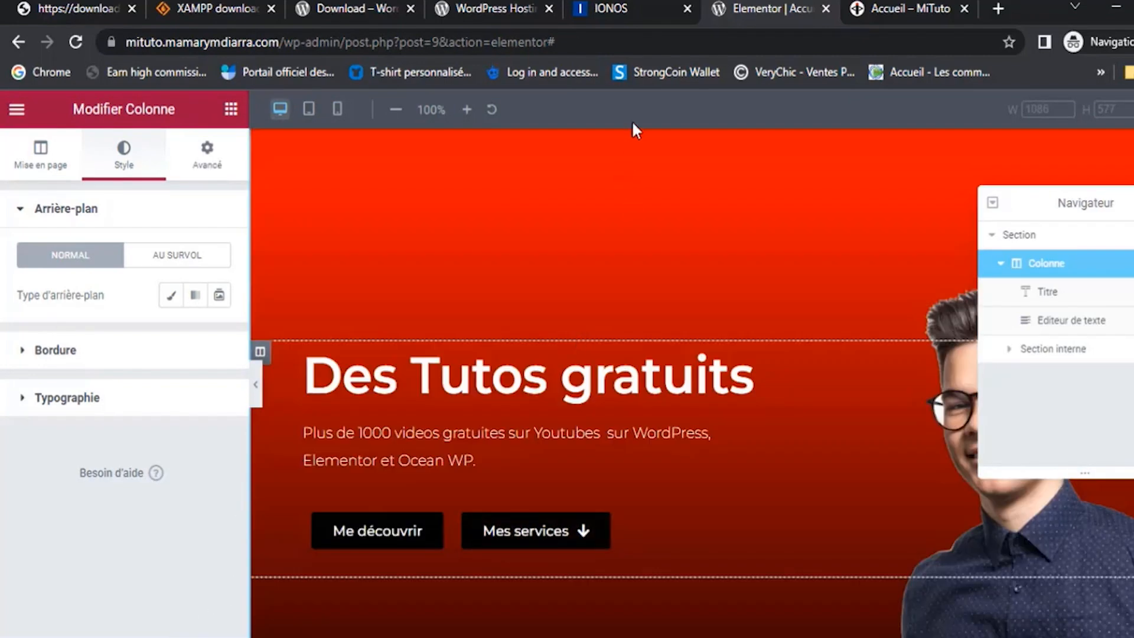
click(904, 9)
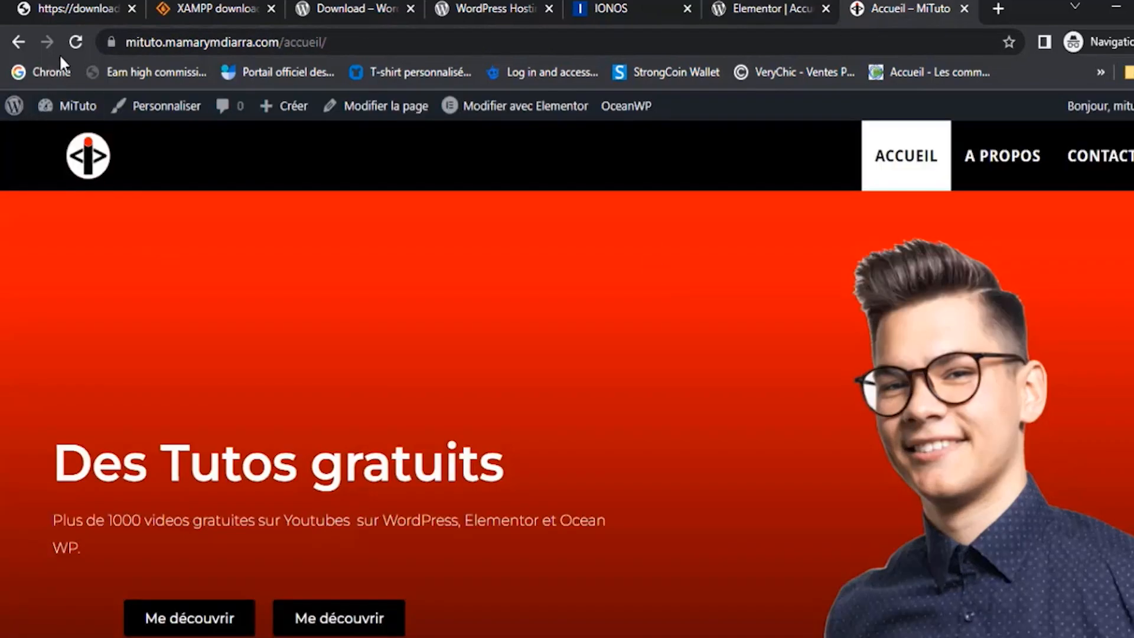
click(75, 42)
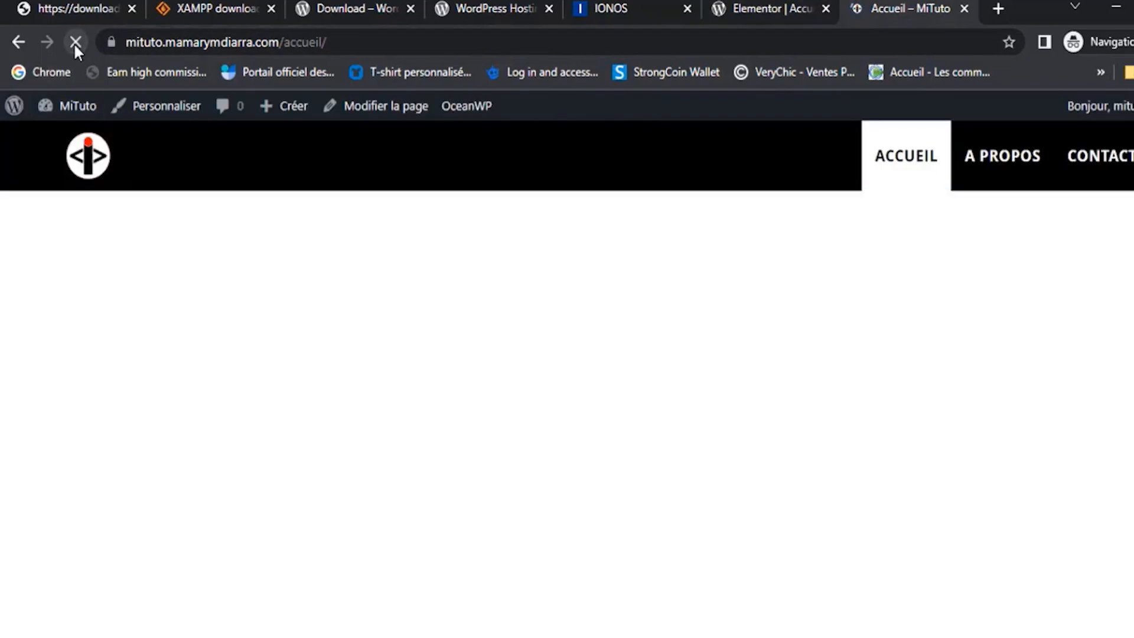
scroll(301, 387, down, 1)
scroll(481, 388, down, 5)
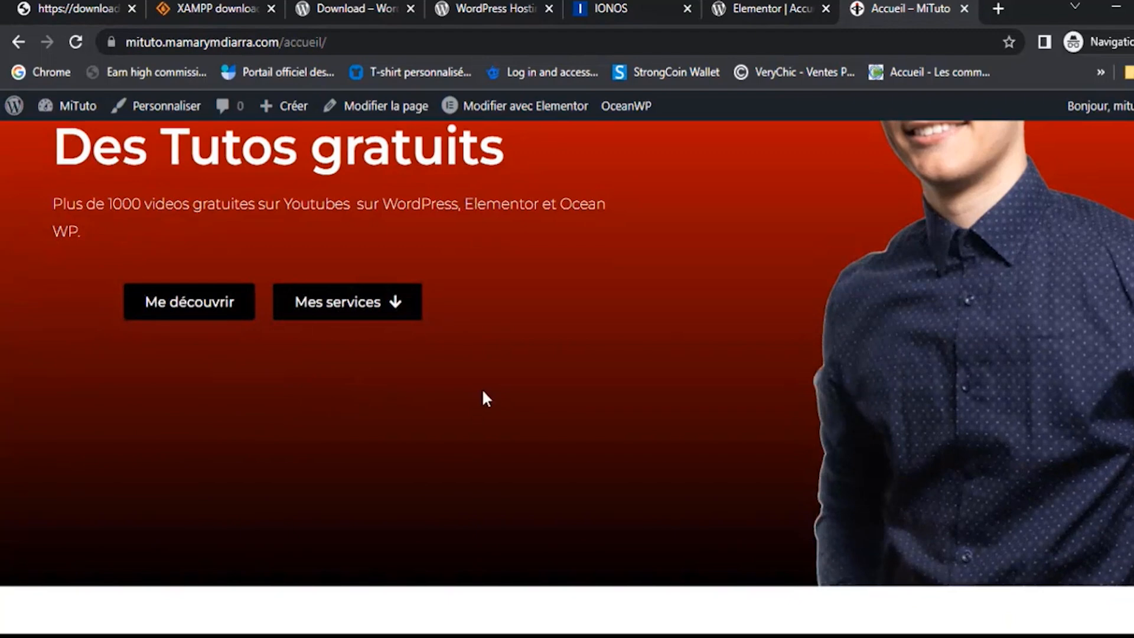
scroll(518, 400, up, 6)
click(1013, 177)
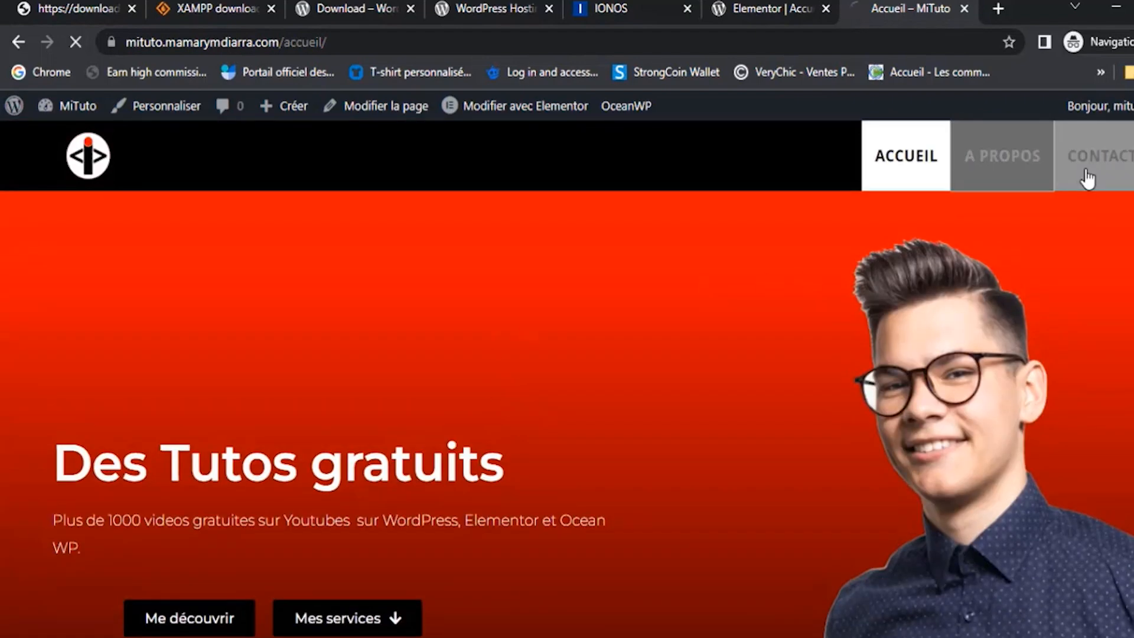
click(920, 174)
scroll(189, 449, down, 3)
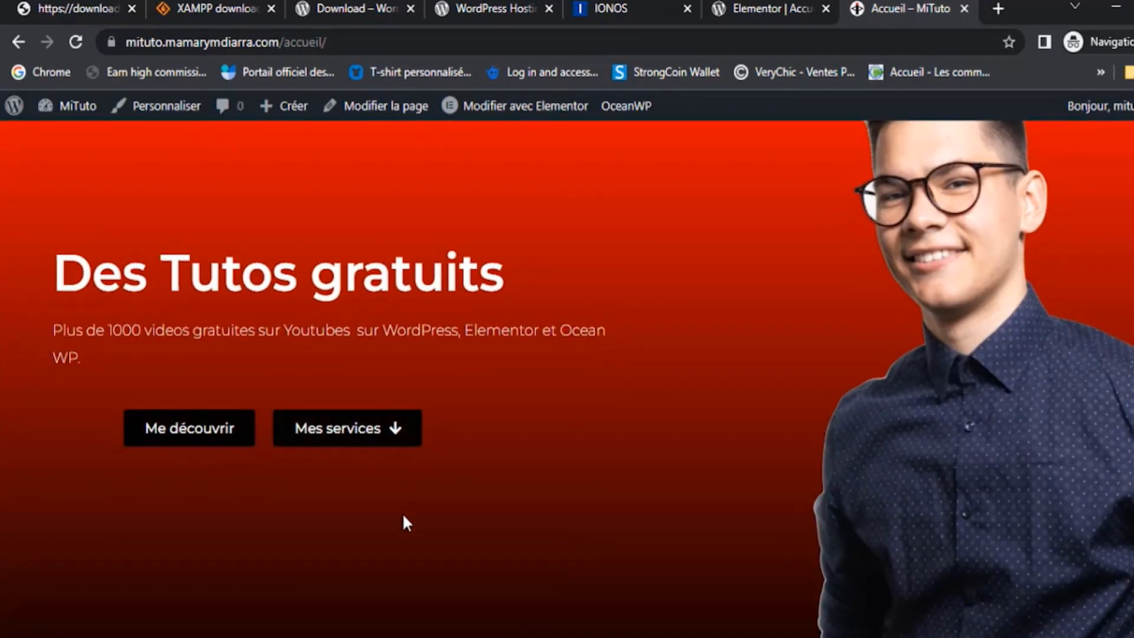
scroll(410, 528, down, 2)
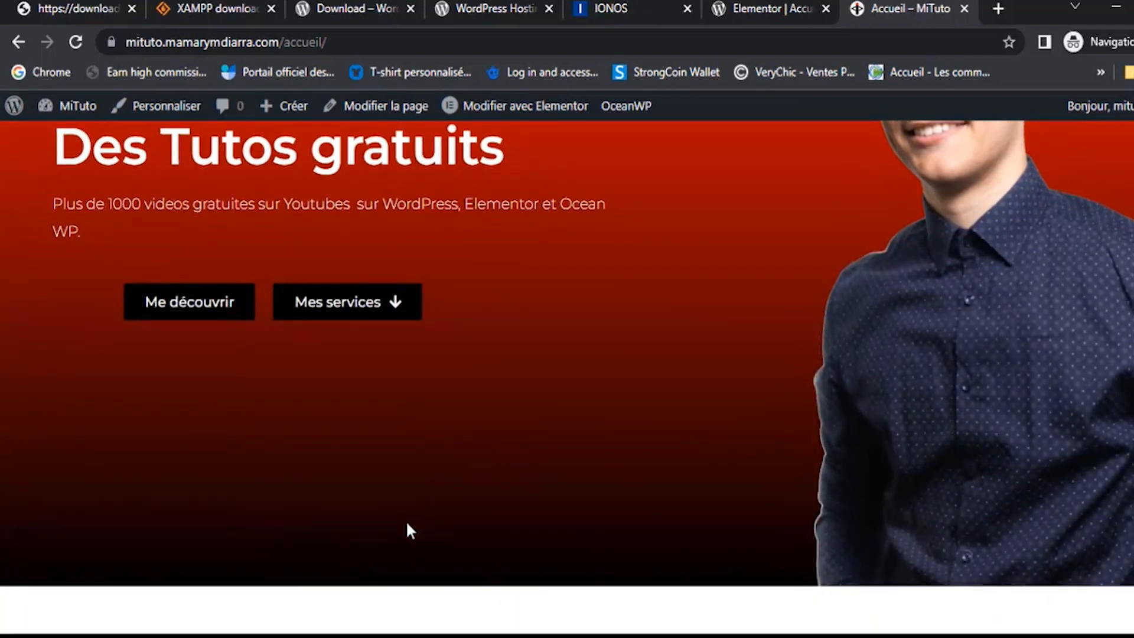
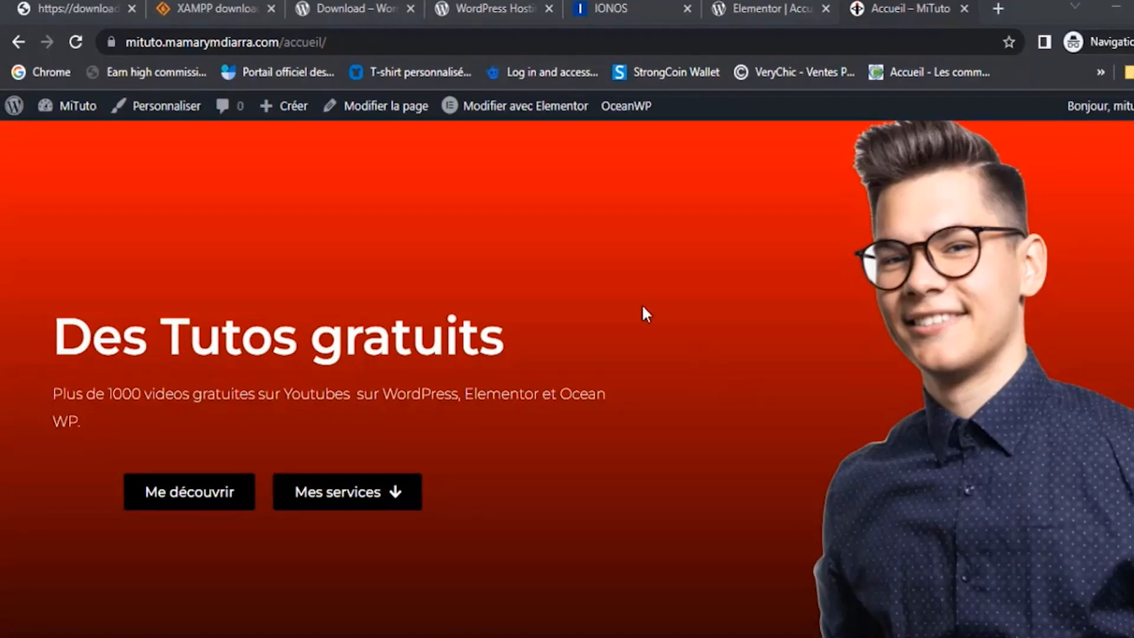
click(754, 7)
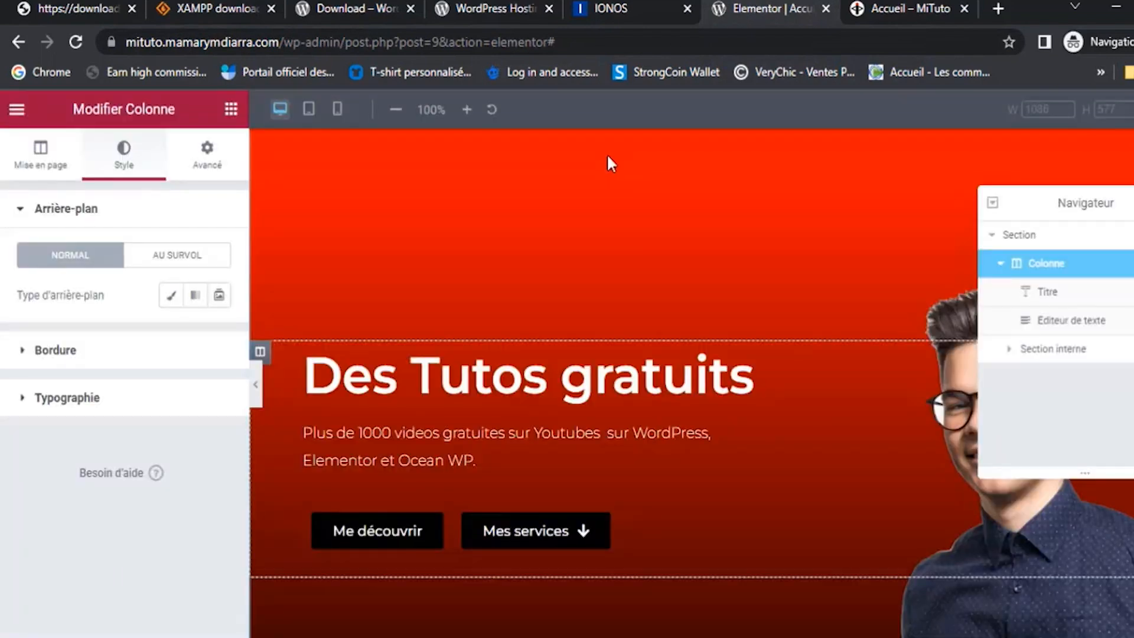
scroll(630, 345, down, 6)
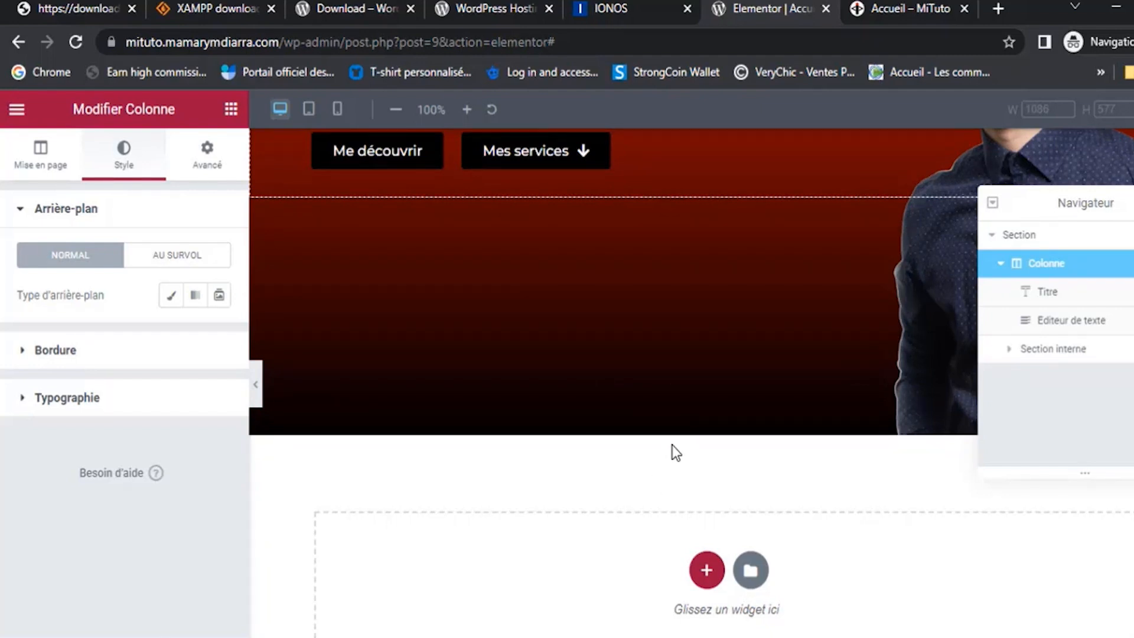
click(705, 571)
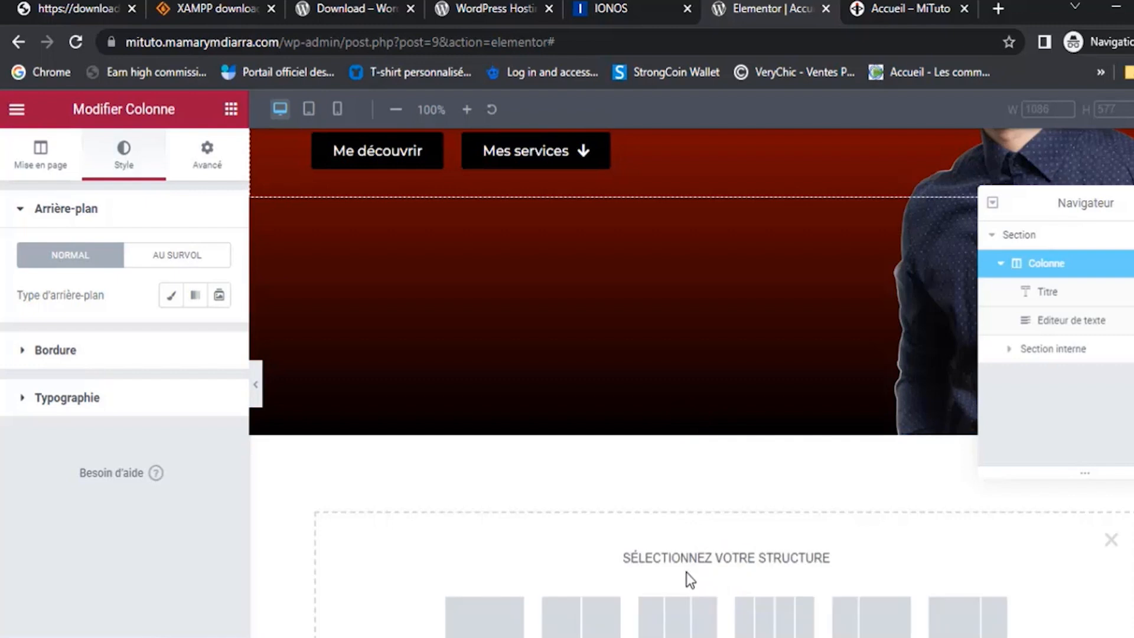
scroll(654, 557, down, 2)
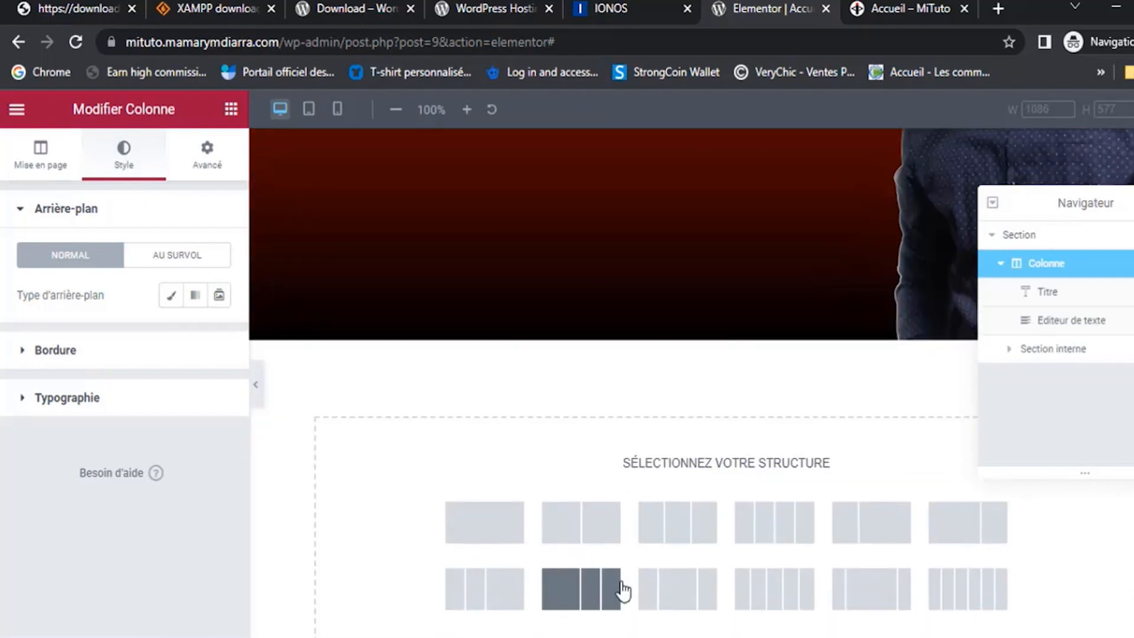
click(676, 524)
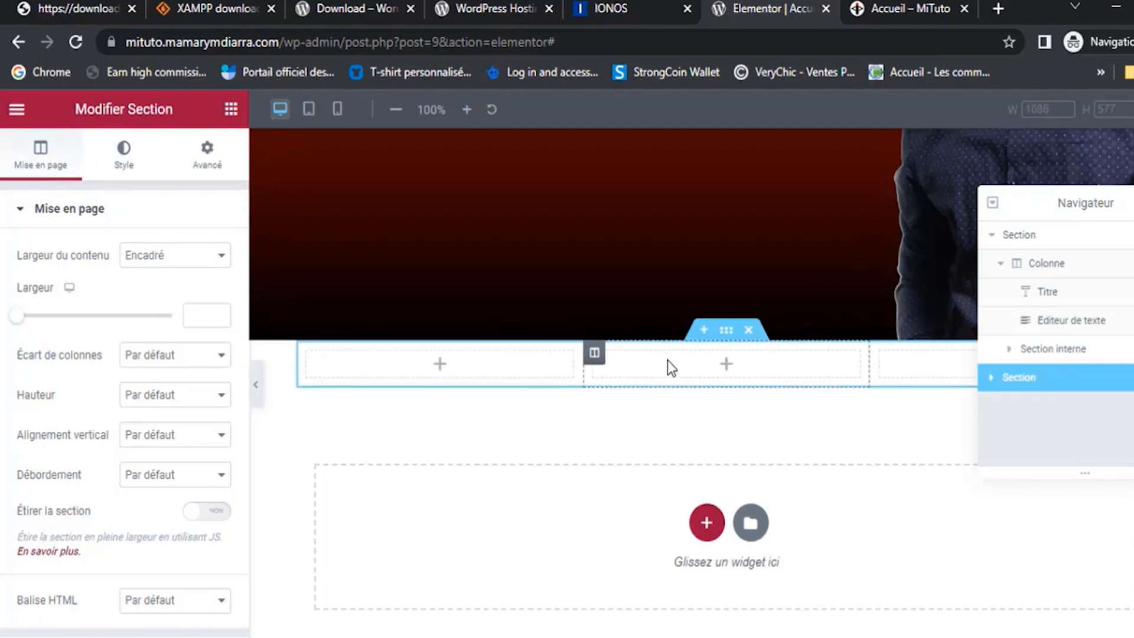
key(ctrl+z)
Add a single-column section below the hero and place a Titre widget in it
click(706, 474)
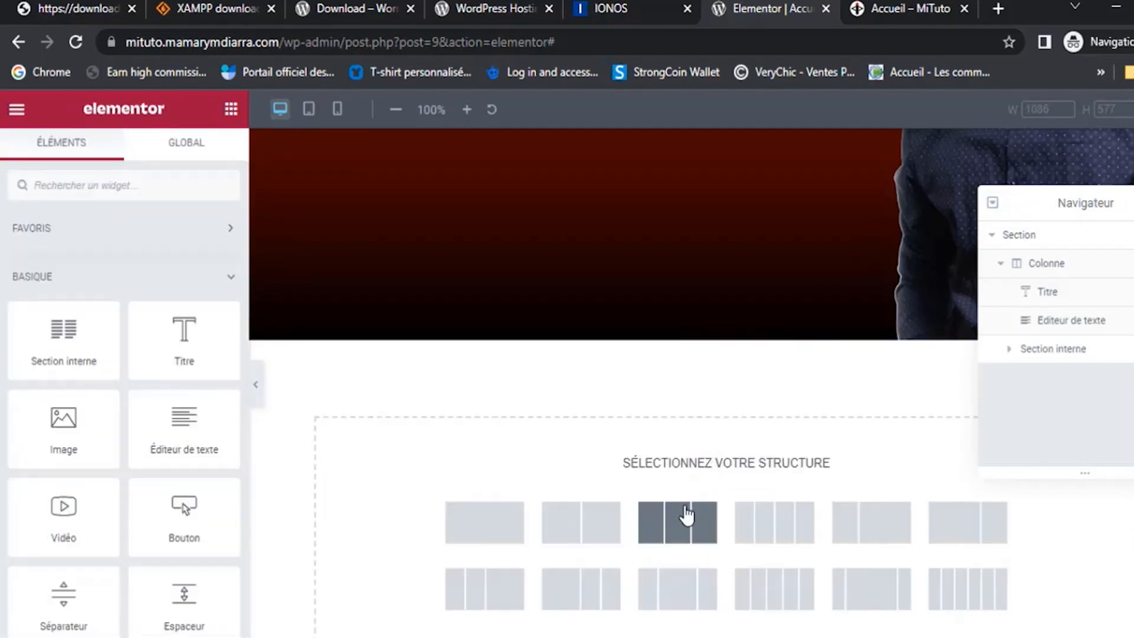
click(495, 534)
click(726, 366)
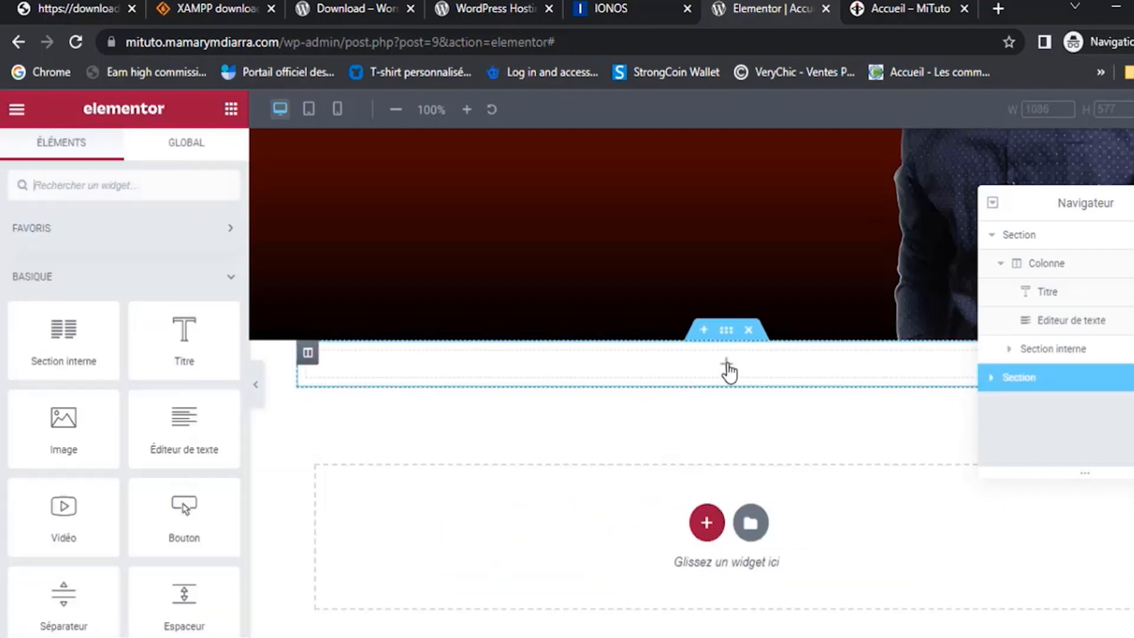
drag(183, 335, 717, 391)
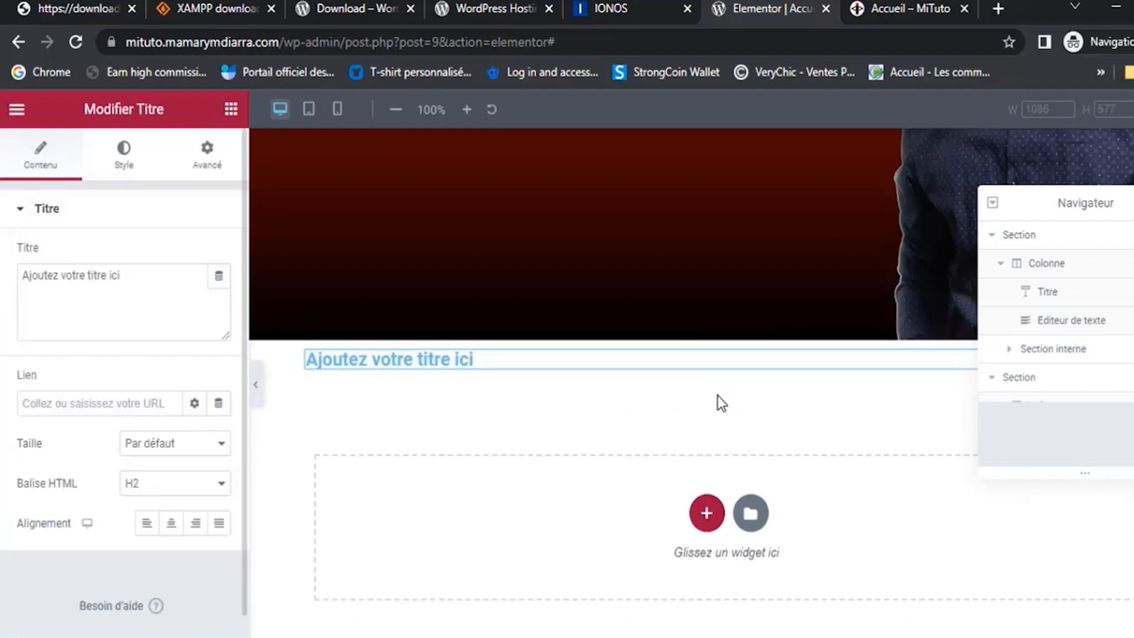
click(726, 330)
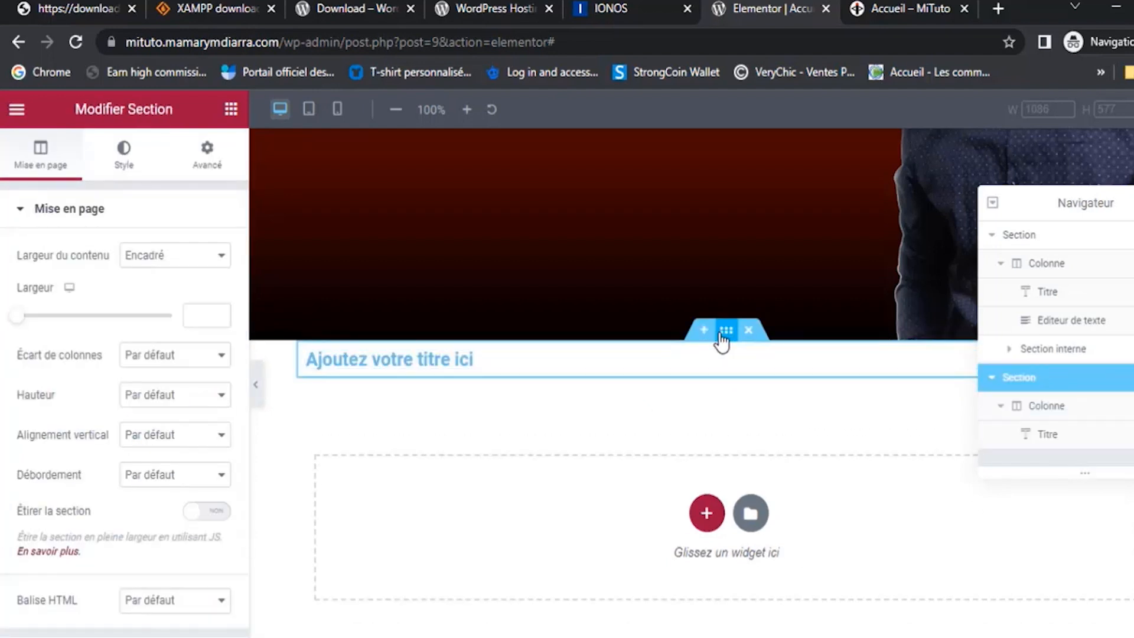
click(231, 109)
drag(64, 514, 471, 385)
drag(463, 372, 473, 392)
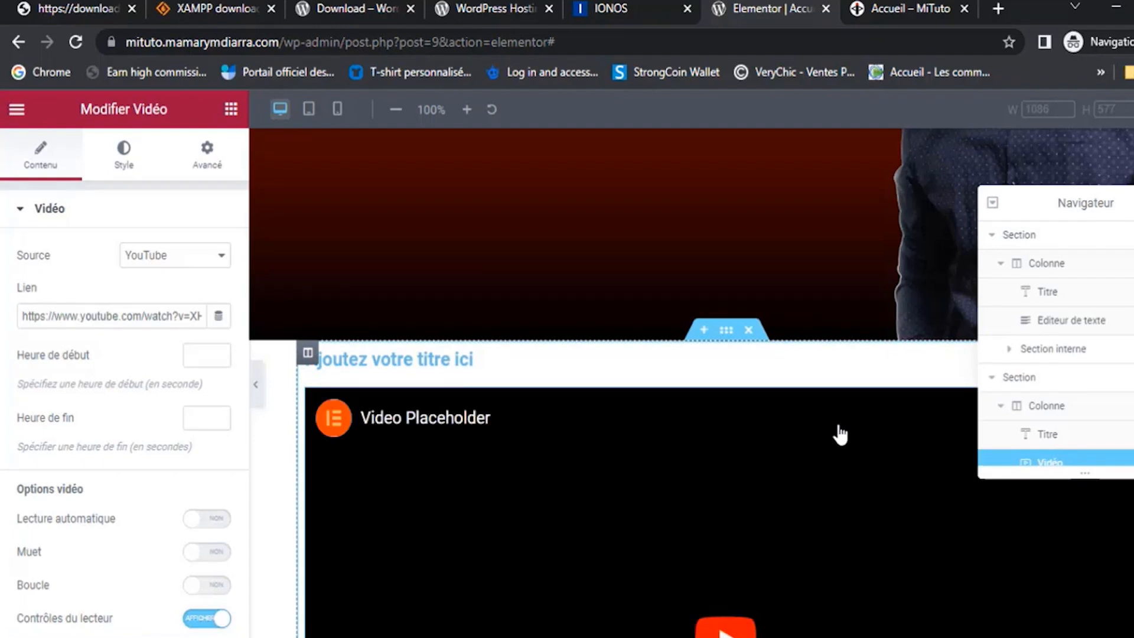
key(Delete)
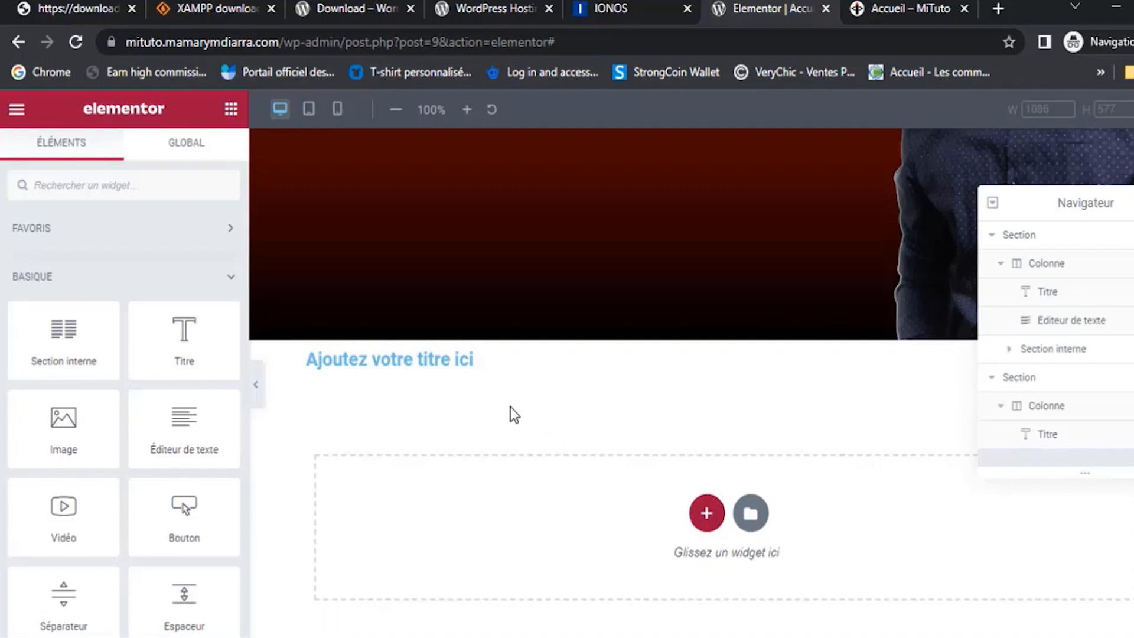
Insert an inner section under the new title and duplicate its first column to get three columns
drag(89, 354, 372, 362)
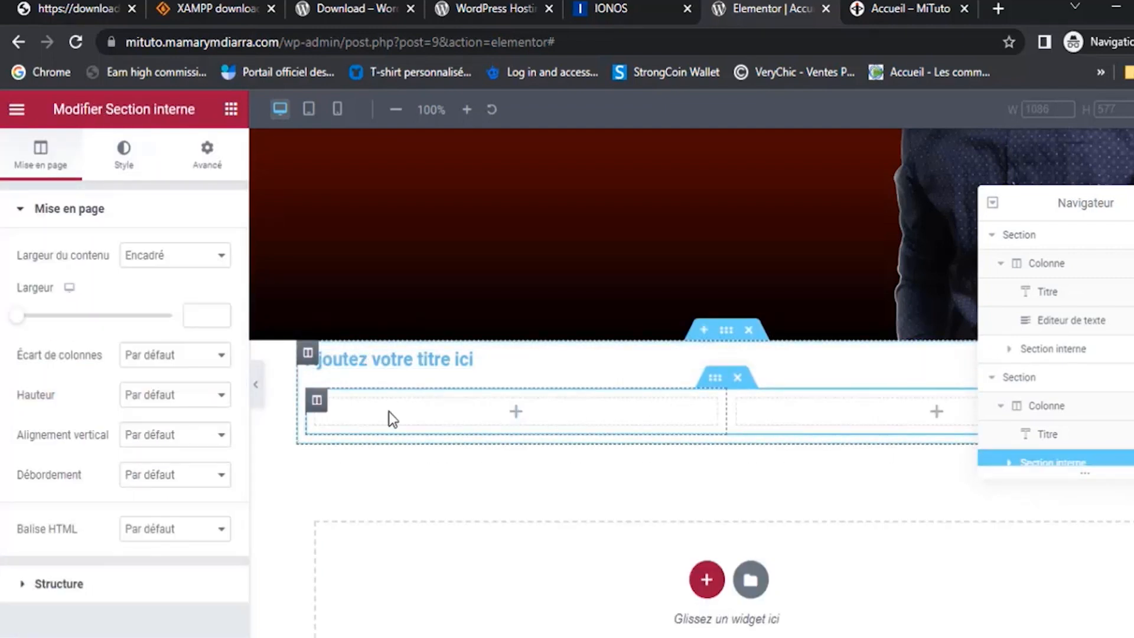
right_click(317, 400)
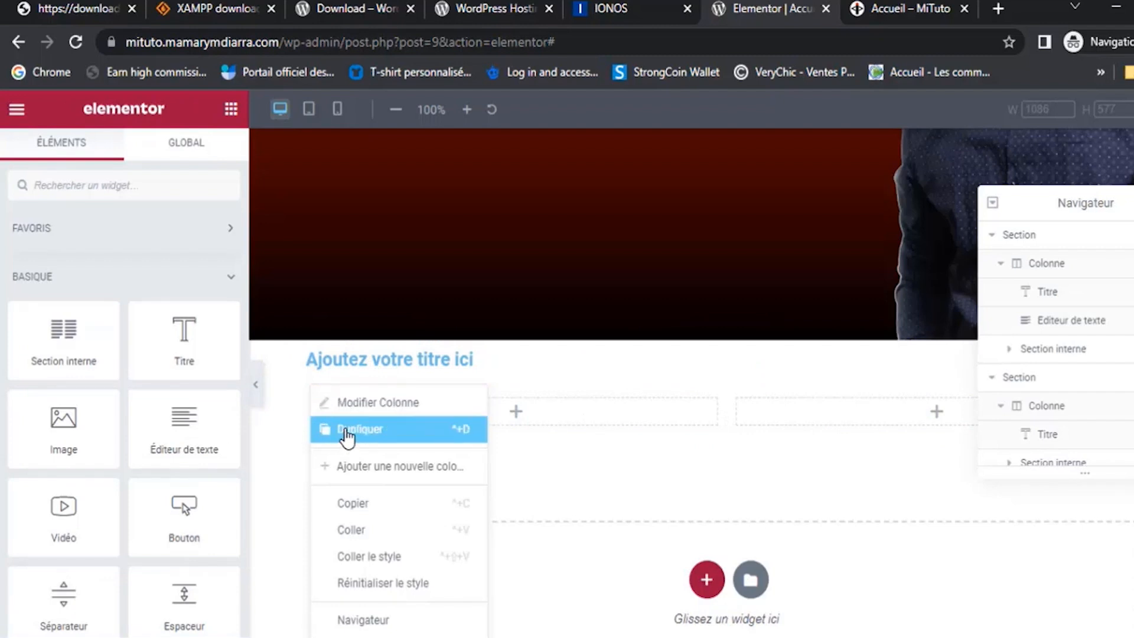
click(347, 431)
Place a Vidéo widget in each of the three columns of the inner section
click(445, 417)
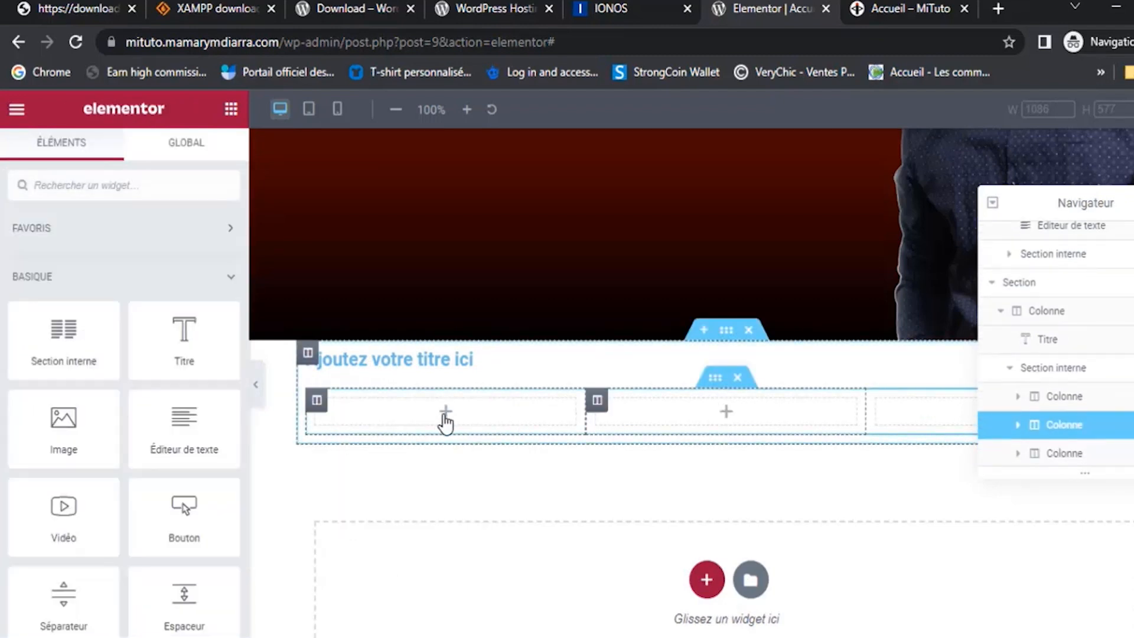
drag(59, 508, 425, 416)
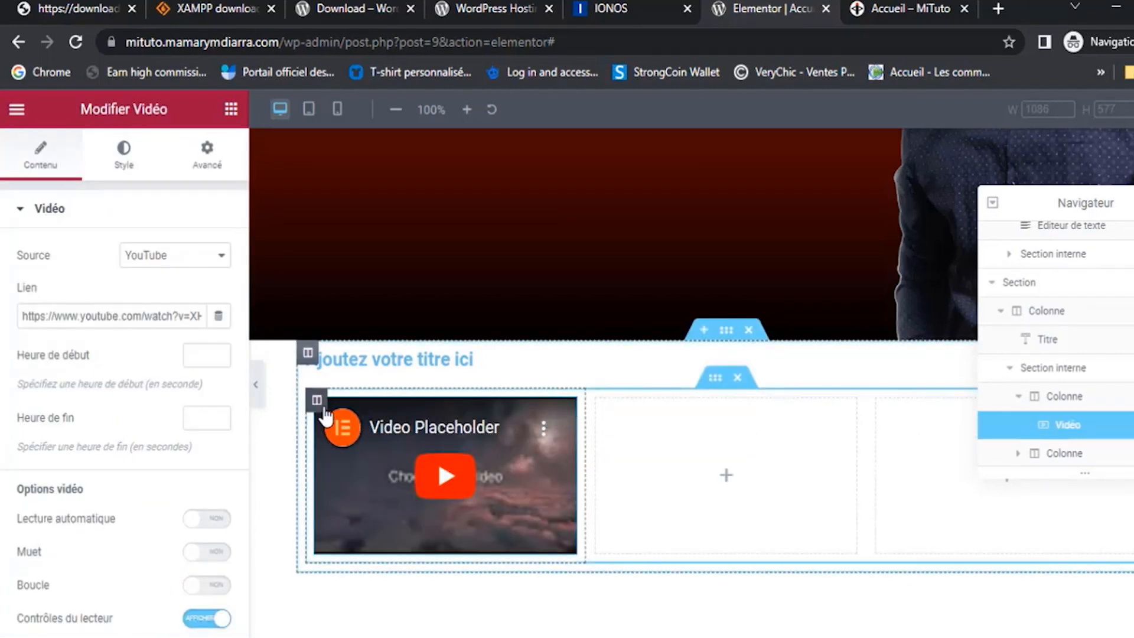
right_click(317, 402)
click(699, 479)
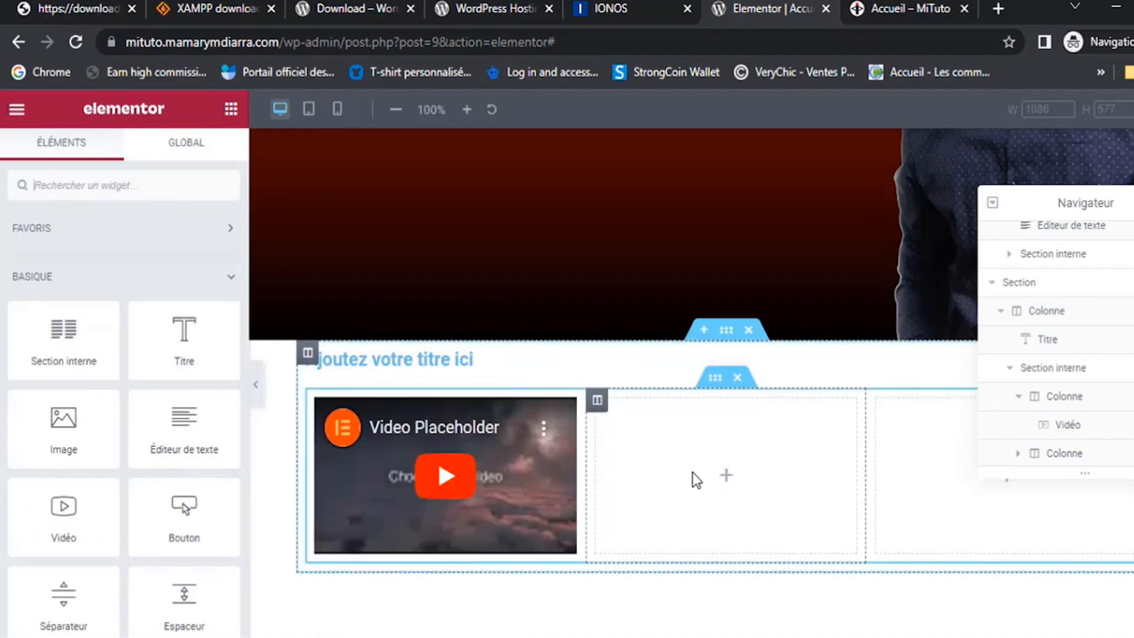
drag(63, 513, 723, 499)
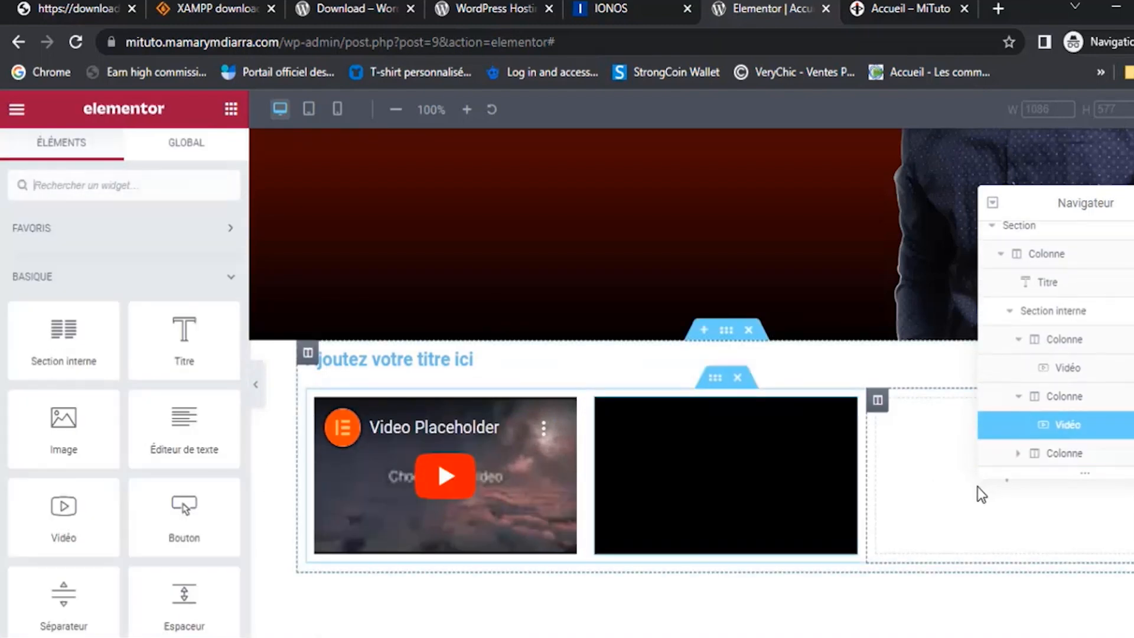
drag(28, 544, 927, 510)
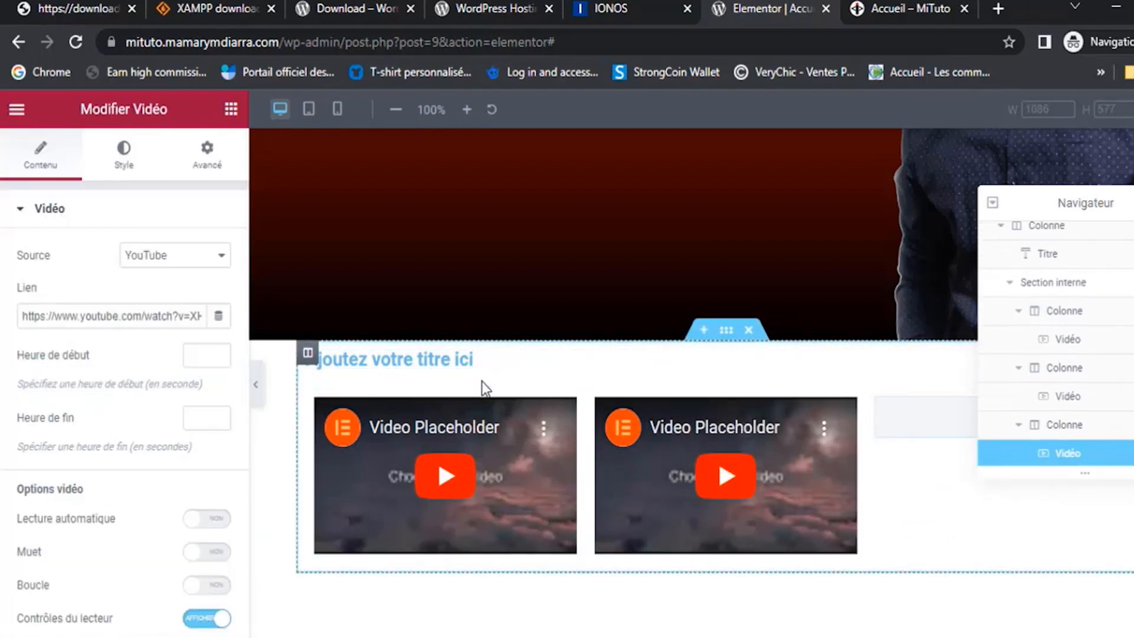
Change the title above the videos to "Mes vidéos Youtubes" and centre it
click(460, 361)
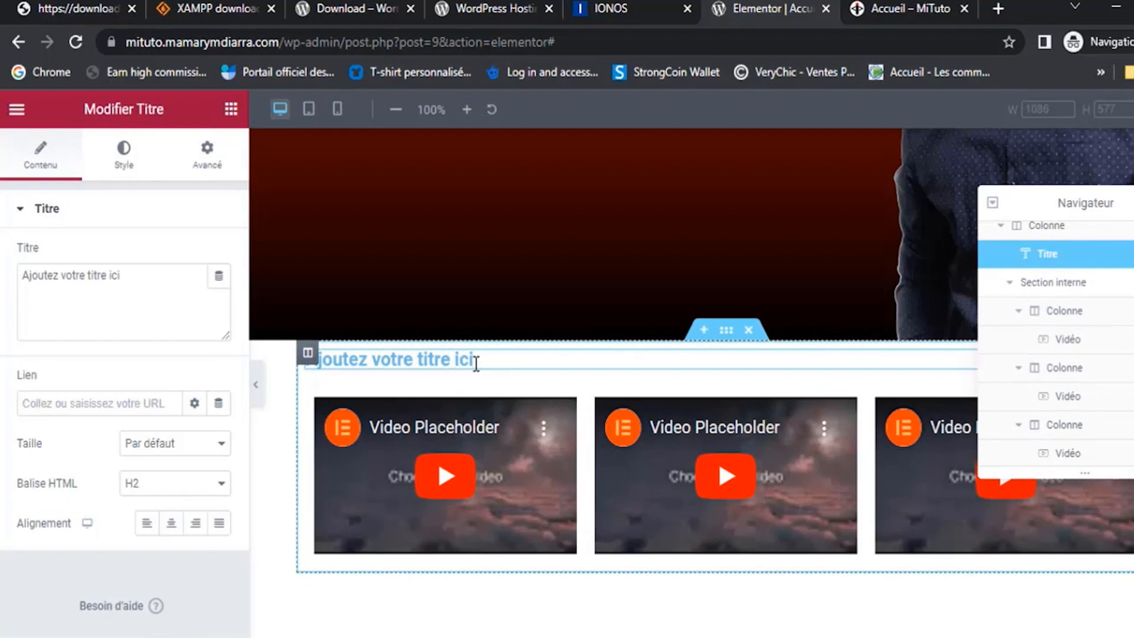
drag(147, 289, 2, 300)
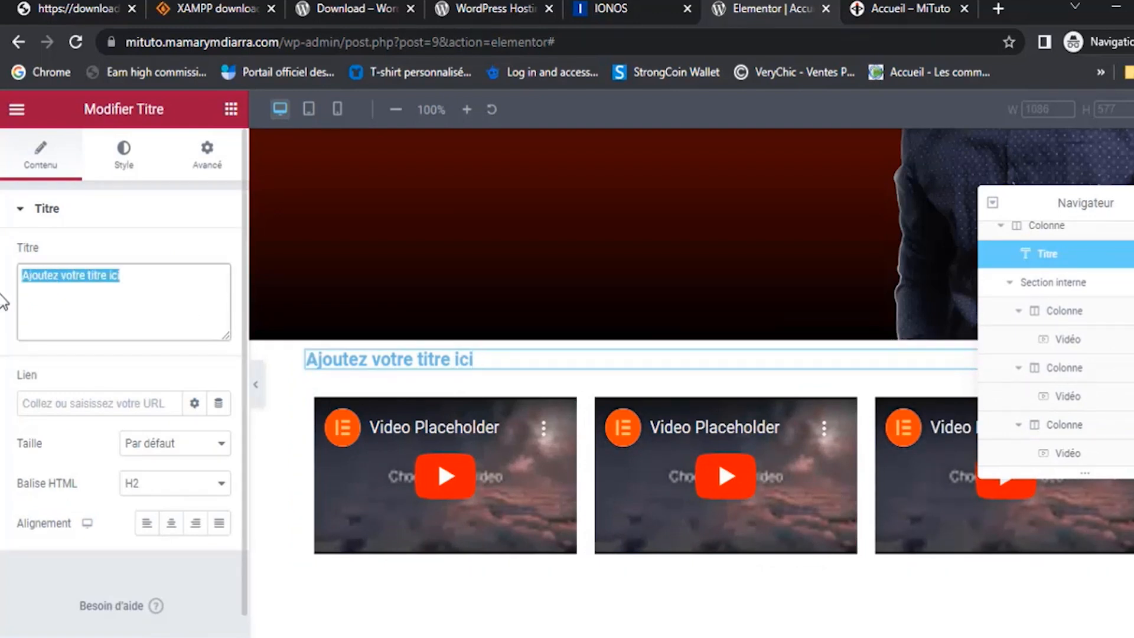
text(Mes vid)
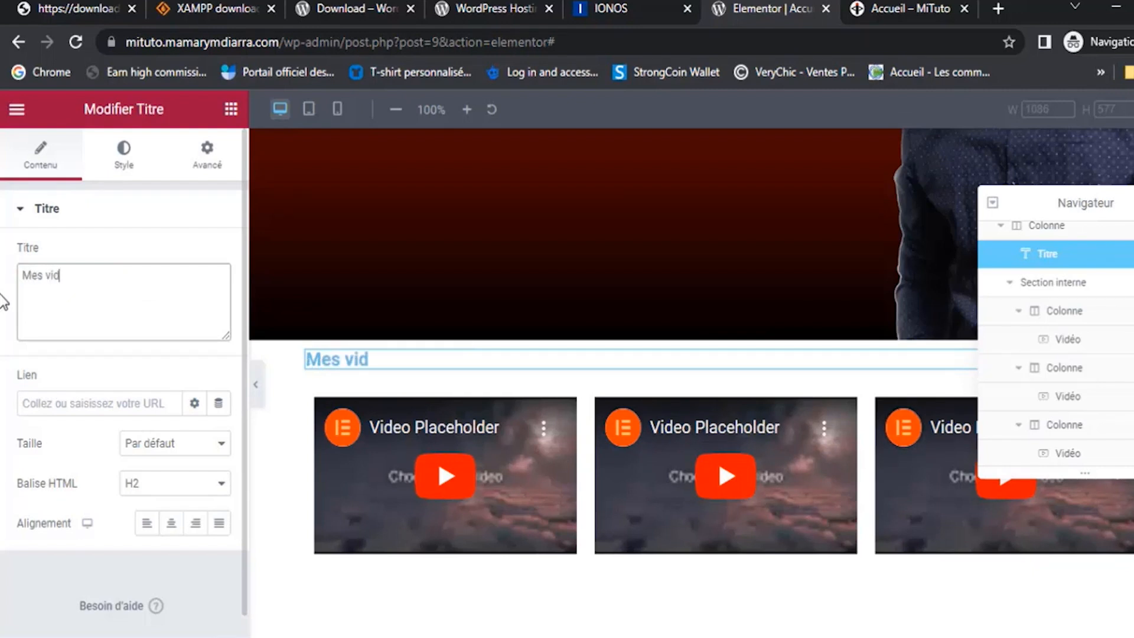
text(éos Youtubes)
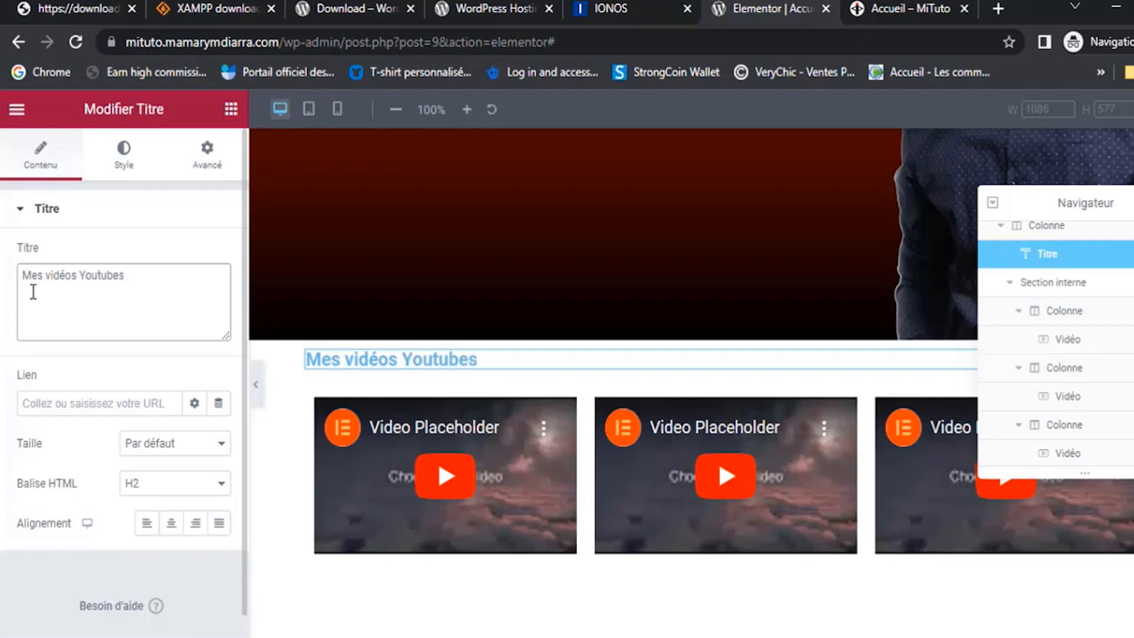
click(171, 531)
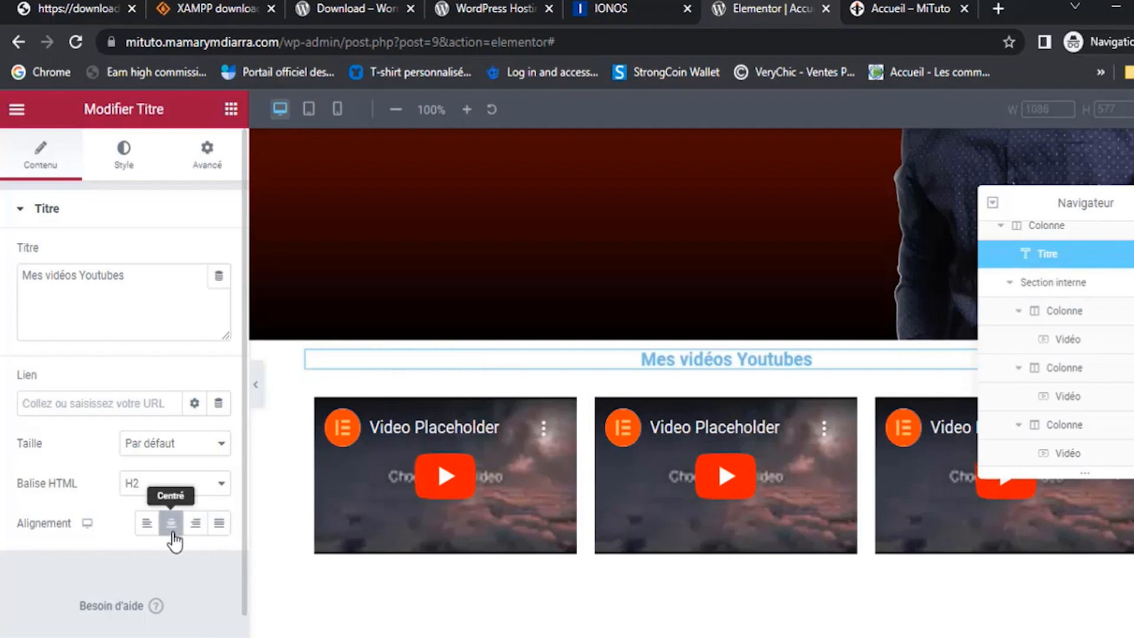
Set the text colour of the "Mes vidéos Youtubes" title to red, #FF0000
click(124, 162)
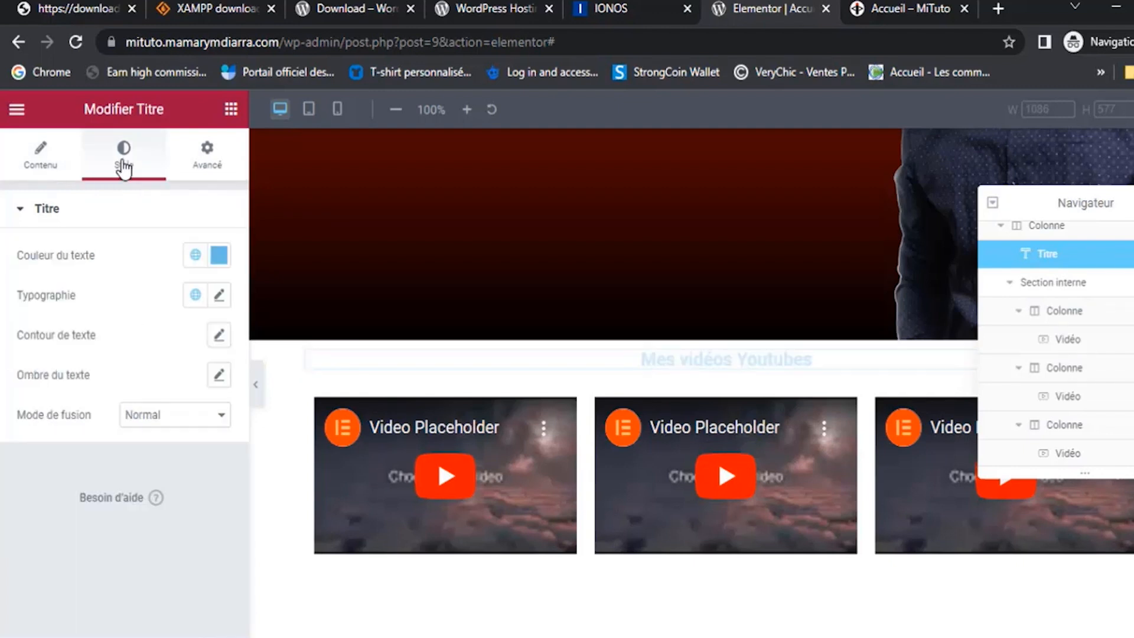
click(221, 258)
drag(238, 501, 108, 459)
drag(231, 342, 339, 246)
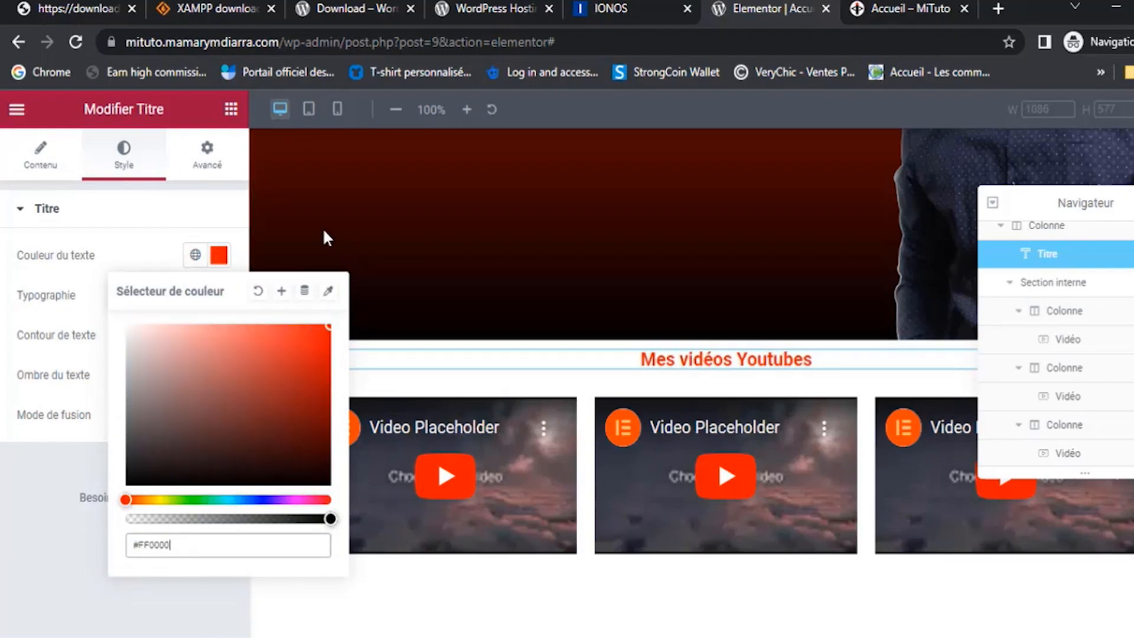
click(221, 258)
Change the font family of the "Mes vidéos Youtubes" title to Montserrat
click(219, 295)
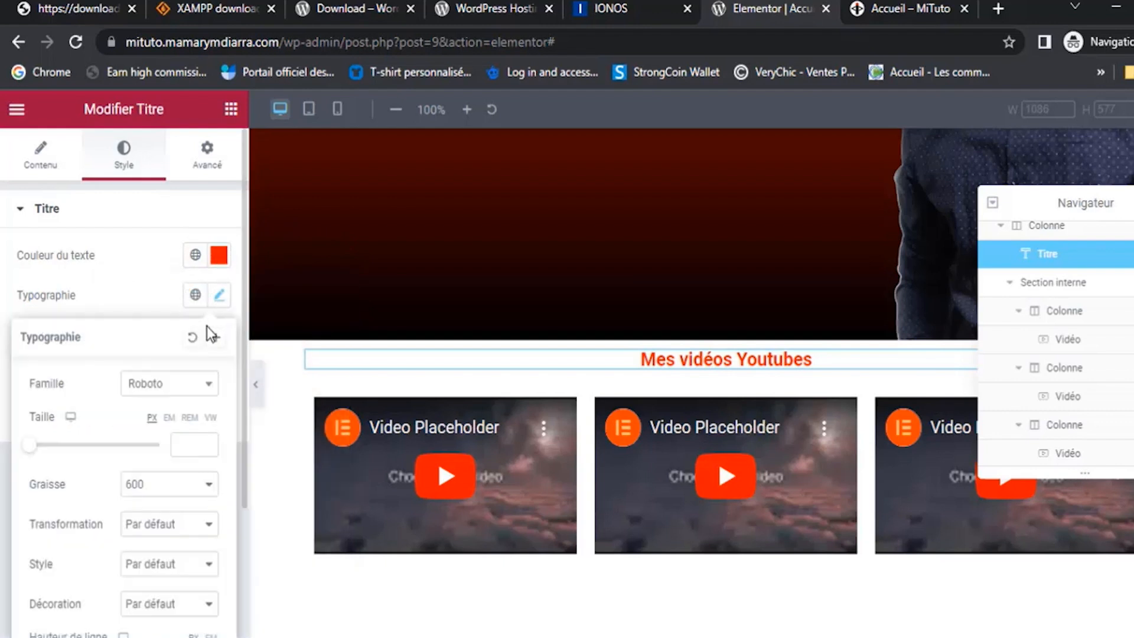
click(157, 387)
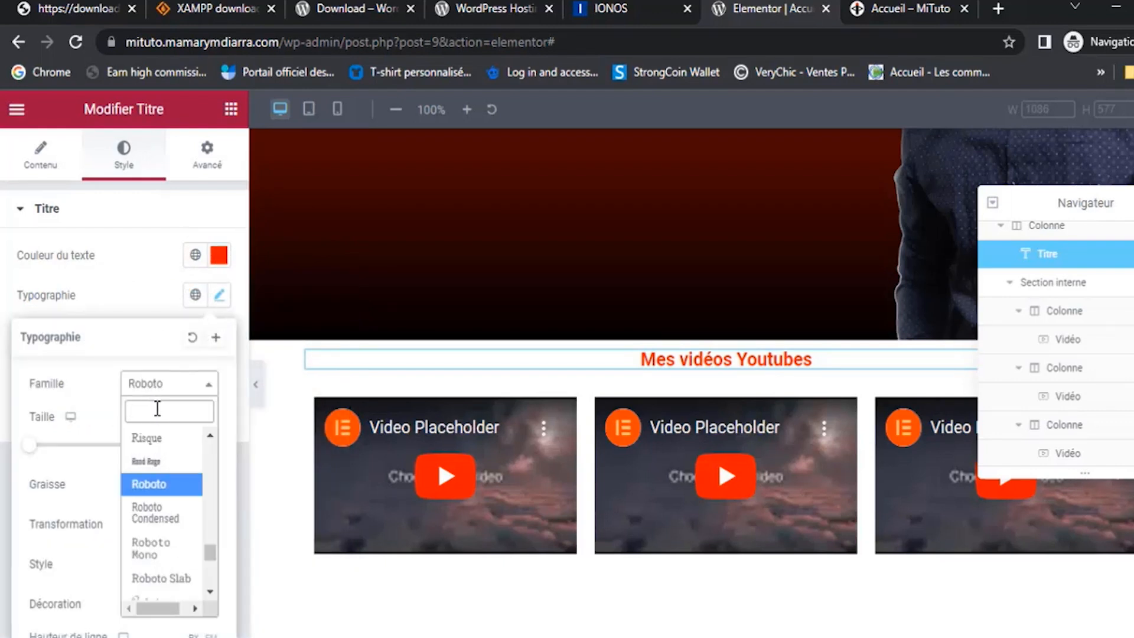
text(mont)
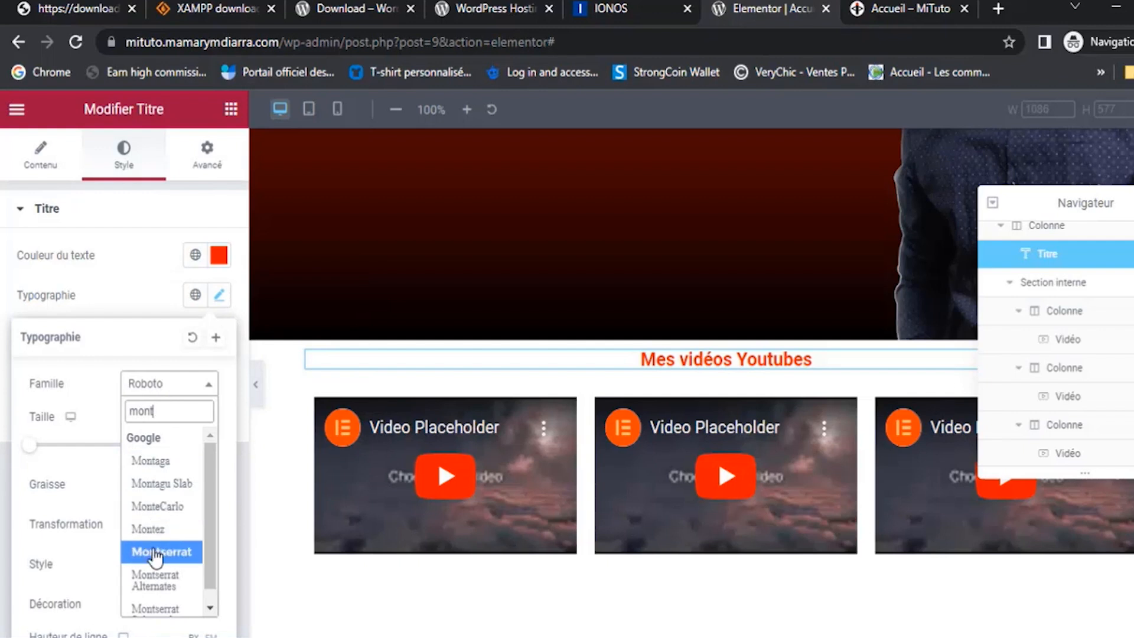
click(156, 551)
Set the font size of the "Mes vidéos Youtubes" title to 30 px
drag(32, 458, 53, 455)
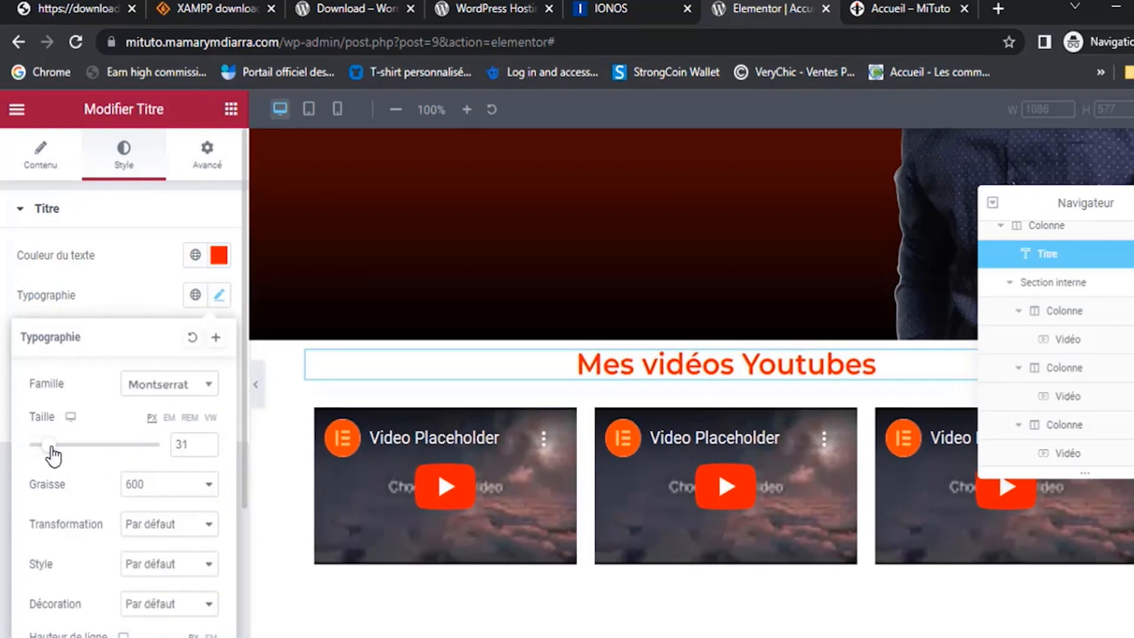
click(206, 449)
click(206, 449)
click(206, 449)
click(206, 449)
click(206, 449)
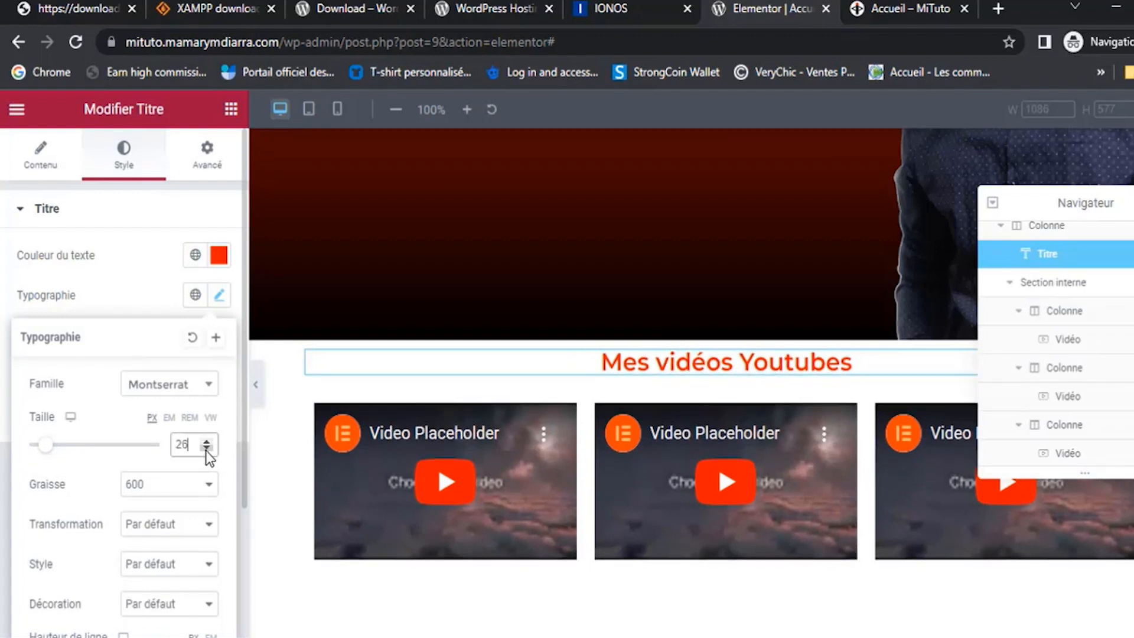
click(206, 441)
click(206, 441)
click(206, 441)
click(206, 441)
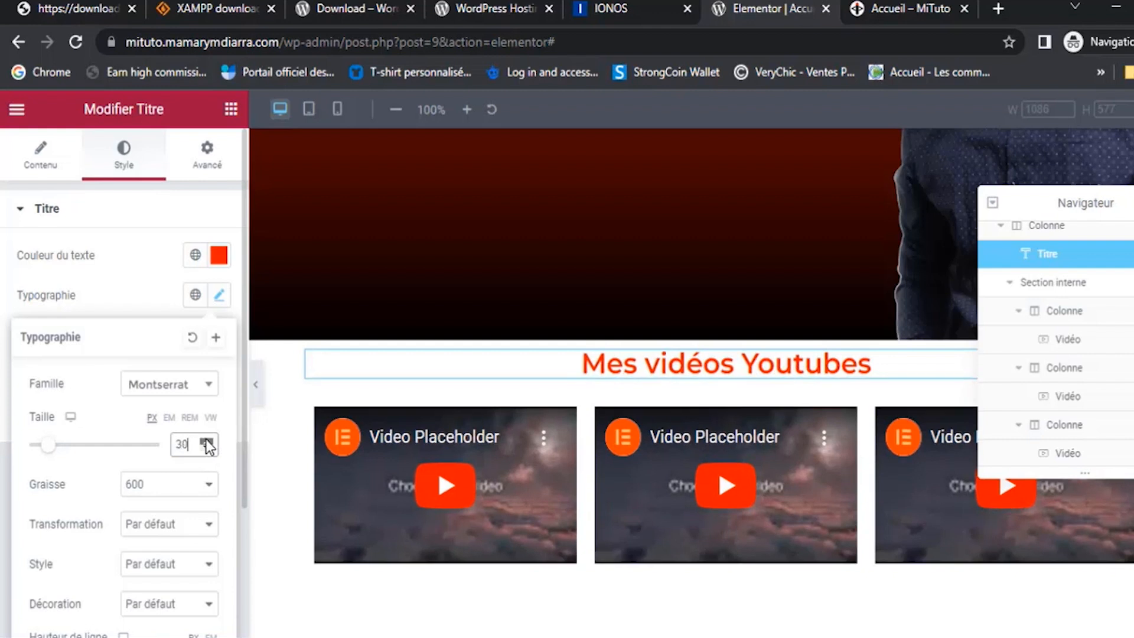
Set the title's font weight to 700 and its text transformation to Majuscule
click(171, 495)
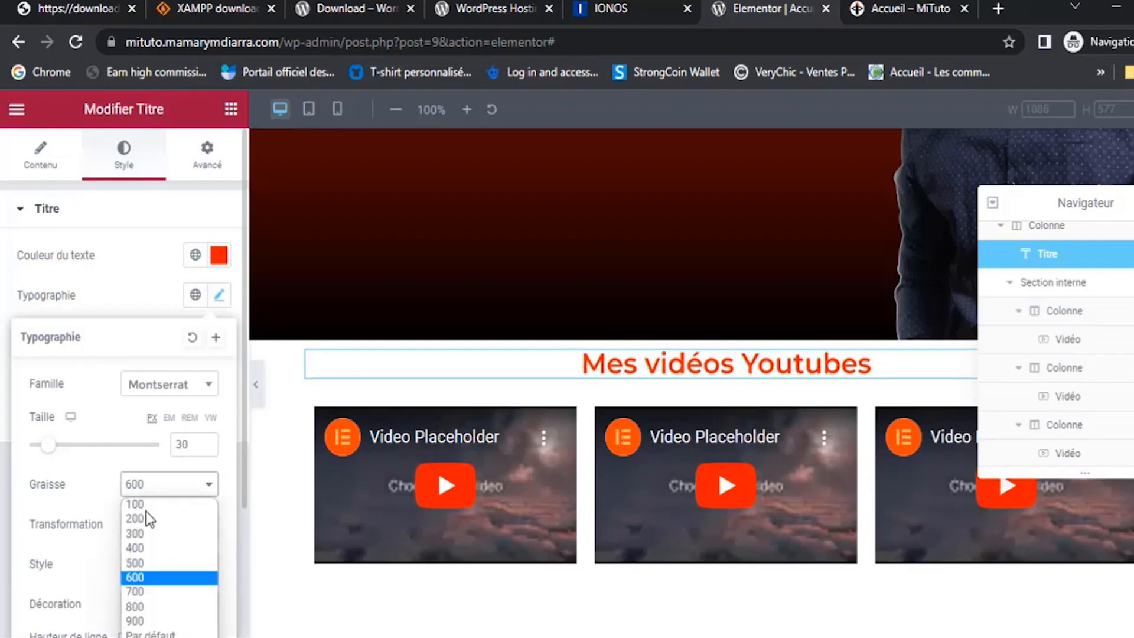
click(139, 605)
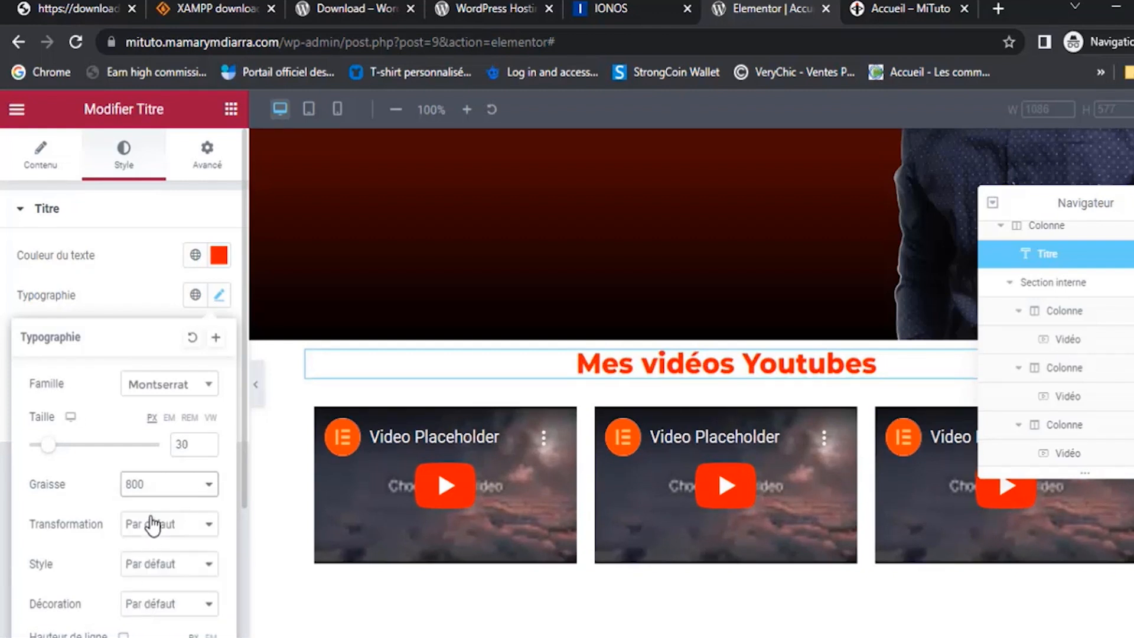
click(157, 488)
click(140, 588)
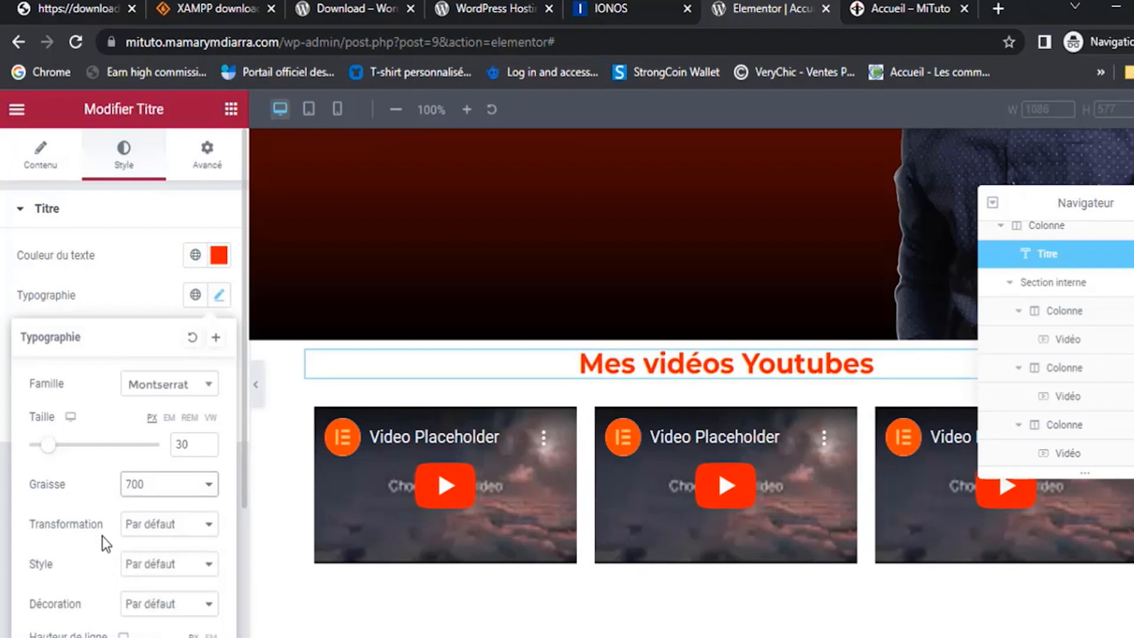
click(150, 527)
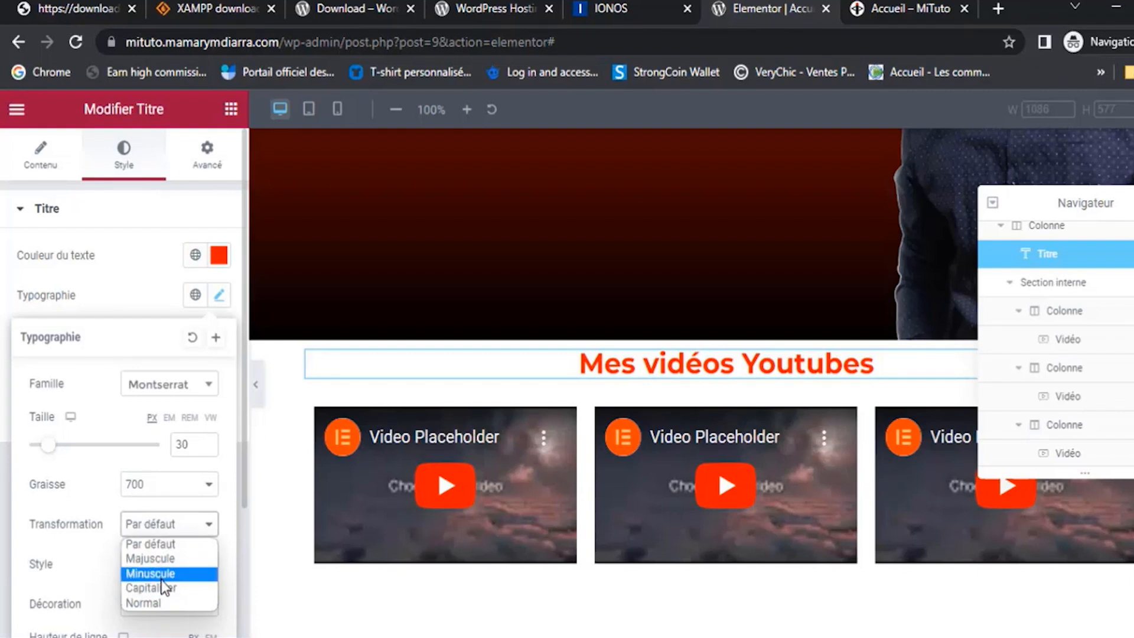
click(151, 558)
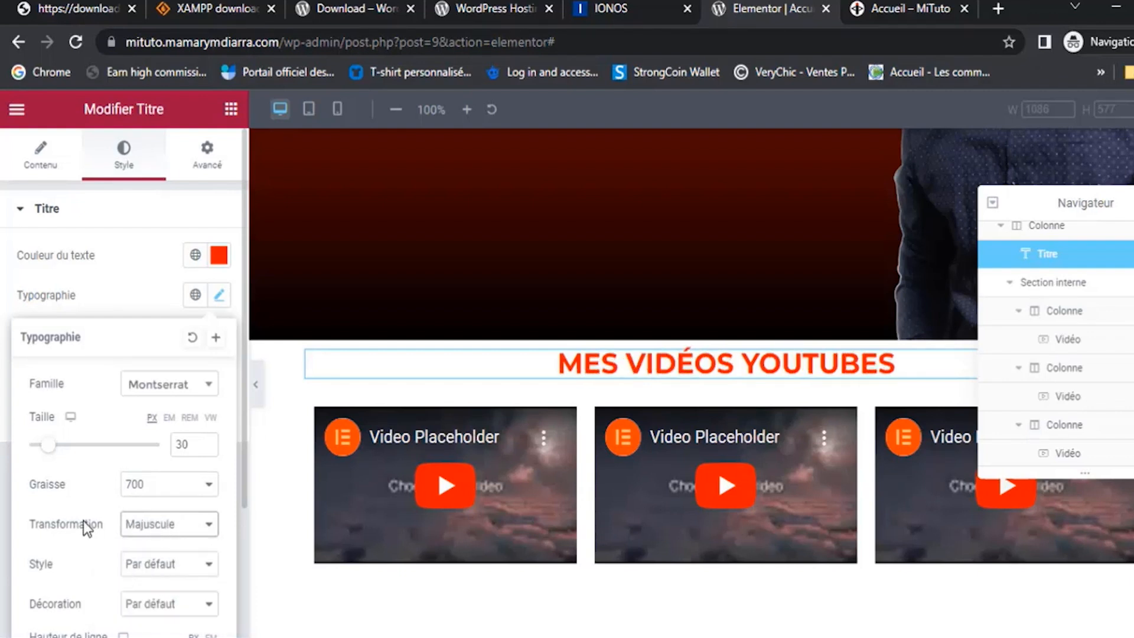
scroll(93, 543, down, 2)
scroll(95, 531, up, 2)
Unlink the margin values of the section holding the videos and set its top margin to 25 px
click(728, 334)
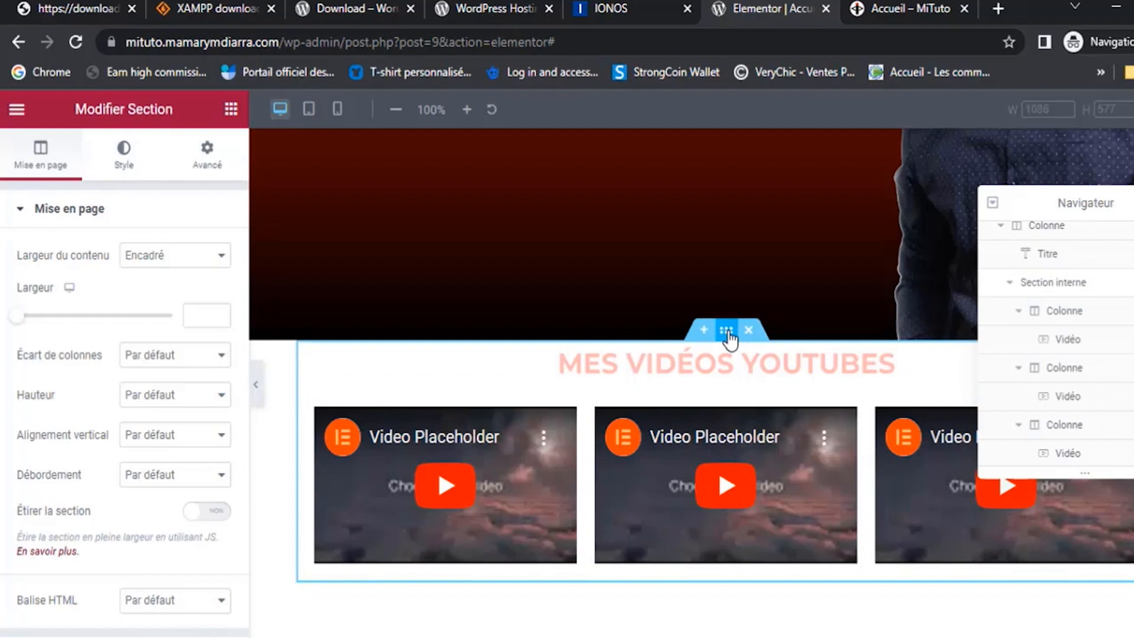
click(207, 158)
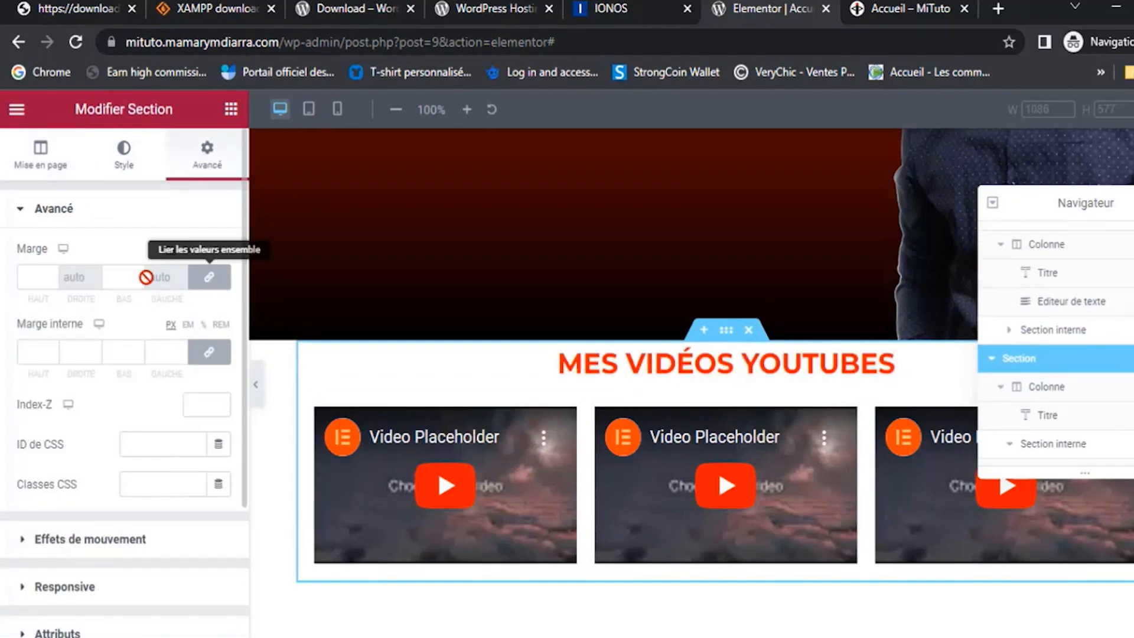
click(209, 277)
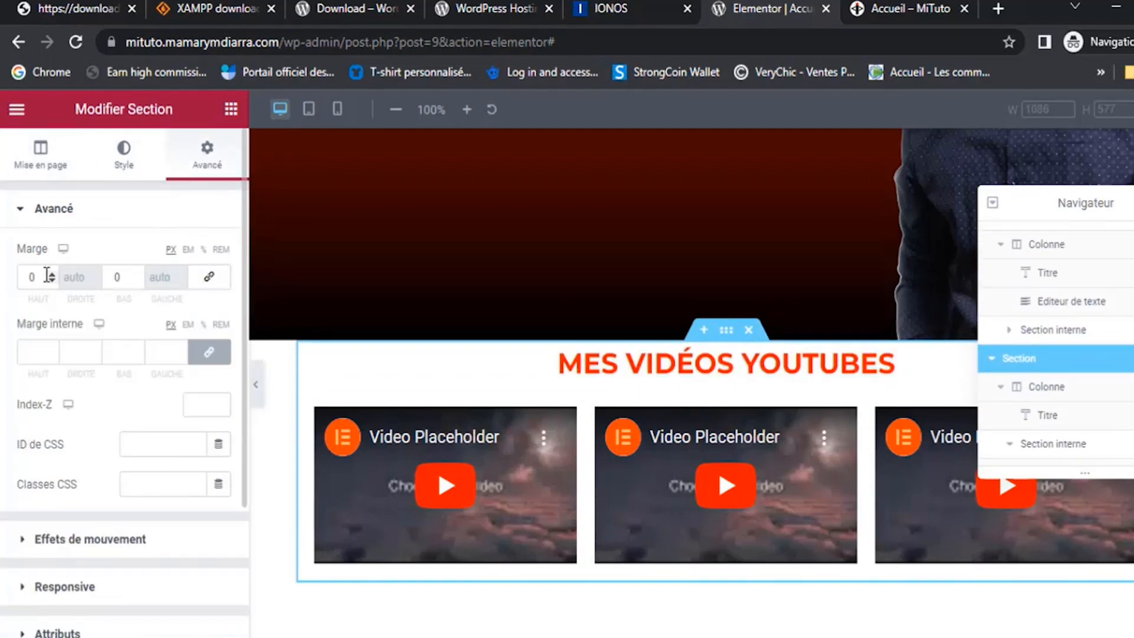
click(52, 273)
click(53, 273)
click(51, 271)
click(52, 274)
click(52, 274)
click(52, 274)
click(51, 274)
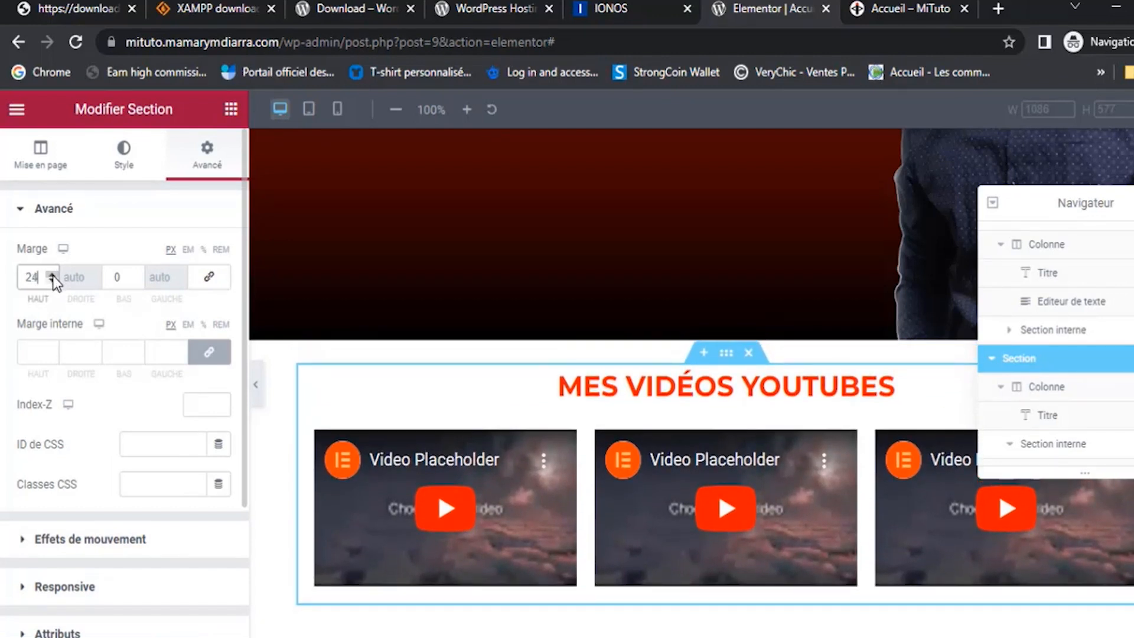
click(52, 275)
click(52, 275)
click(52, 275)
click(52, 280)
click(52, 280)
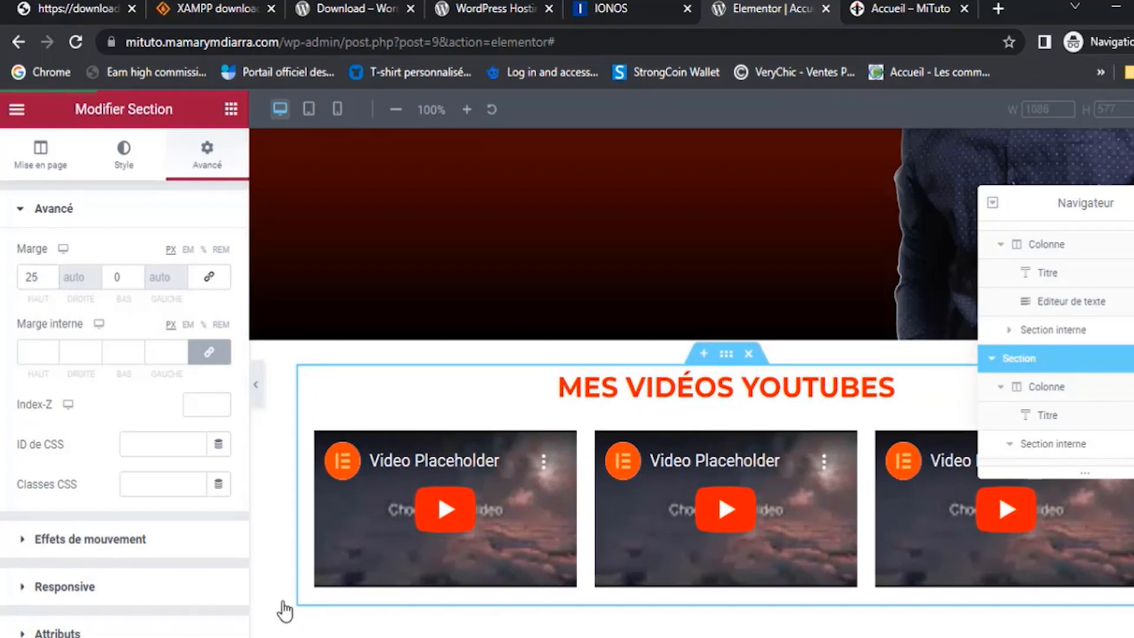
Preview the placeholder video in the first column and open its Vidéo widget settings
click(445, 511)
click(345, 568)
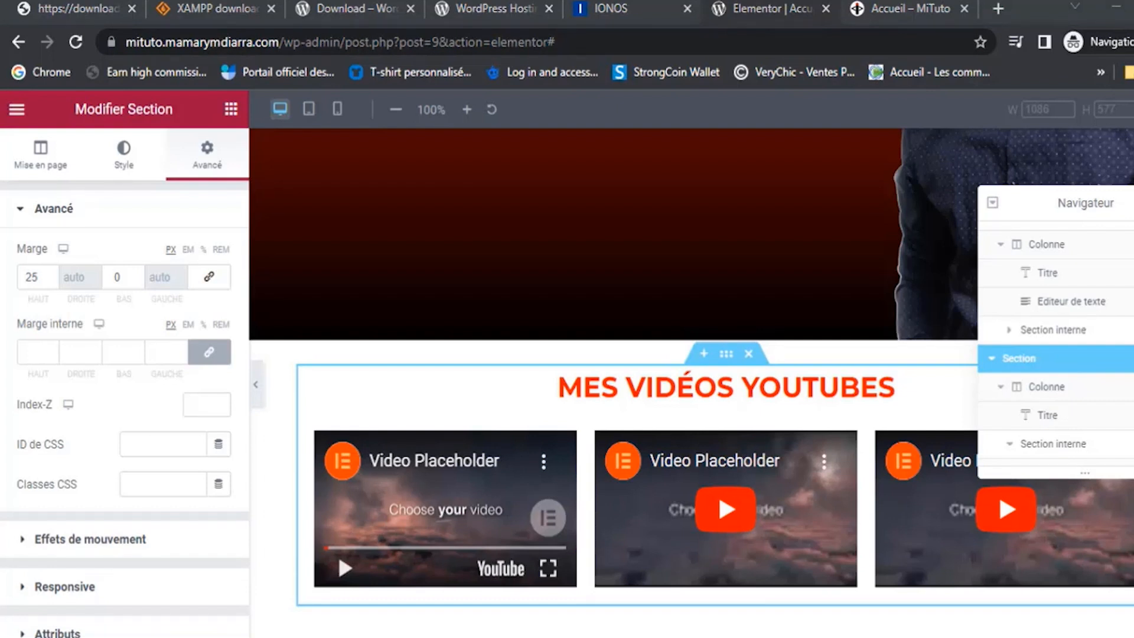
mouse_move(420, 455)
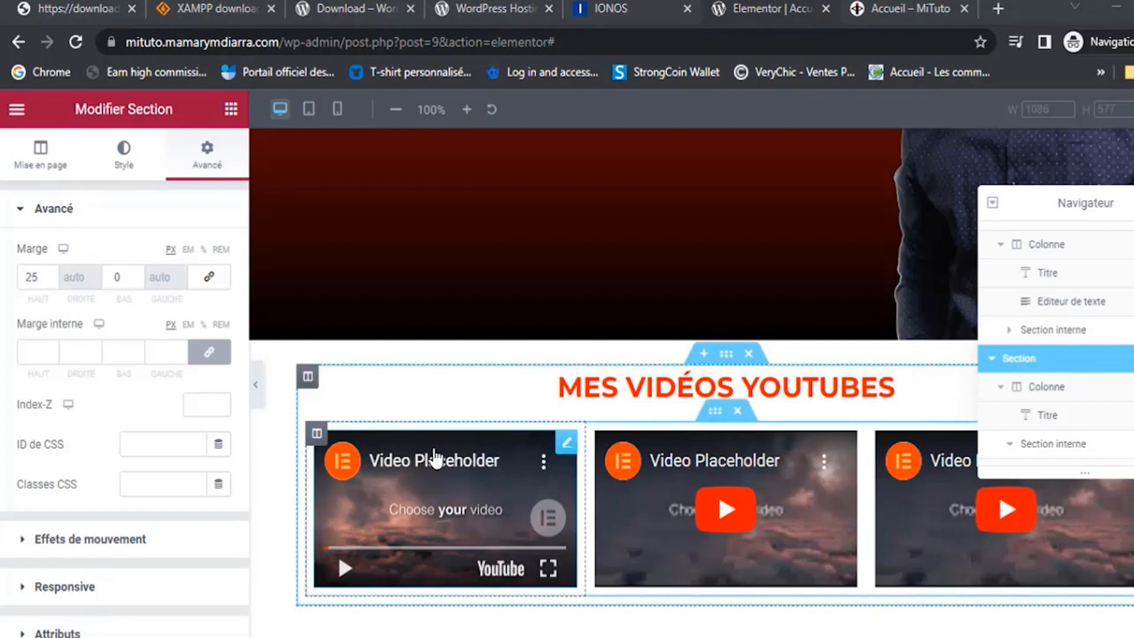
click(567, 443)
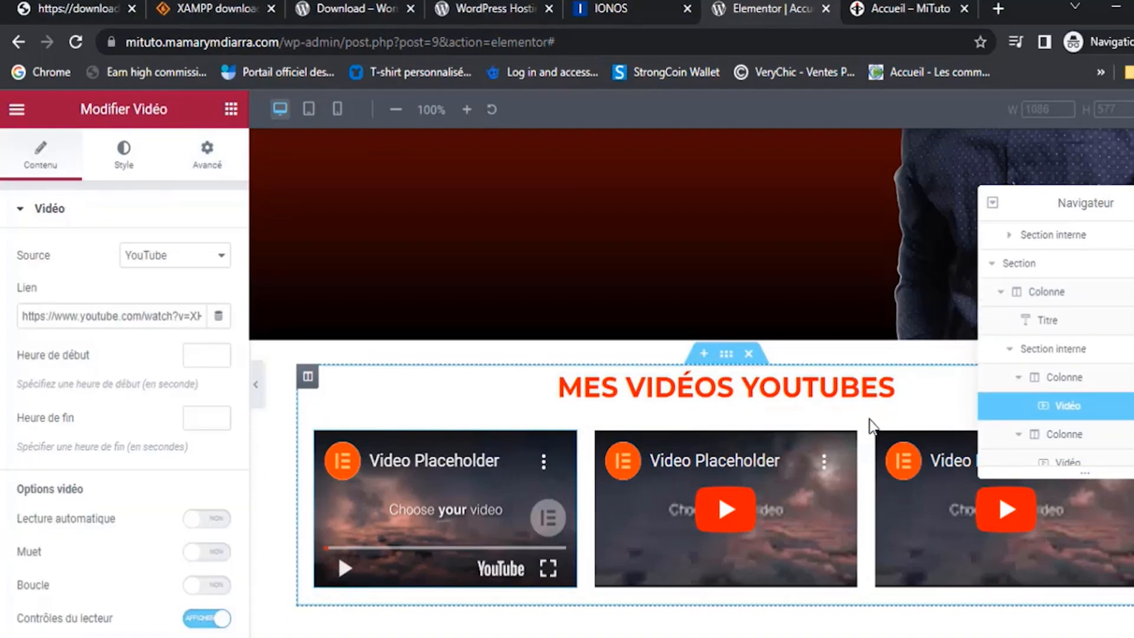
click(998, 8)
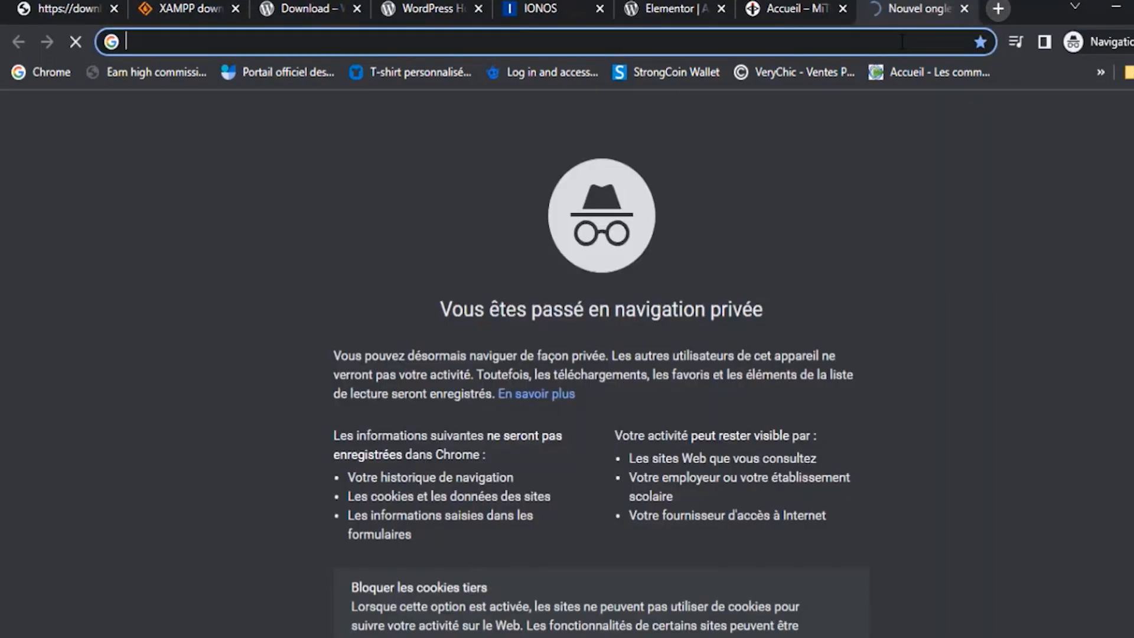
text(https://www.youtube.com/watch?v=_rpCrnsy5DM)
key(Return)
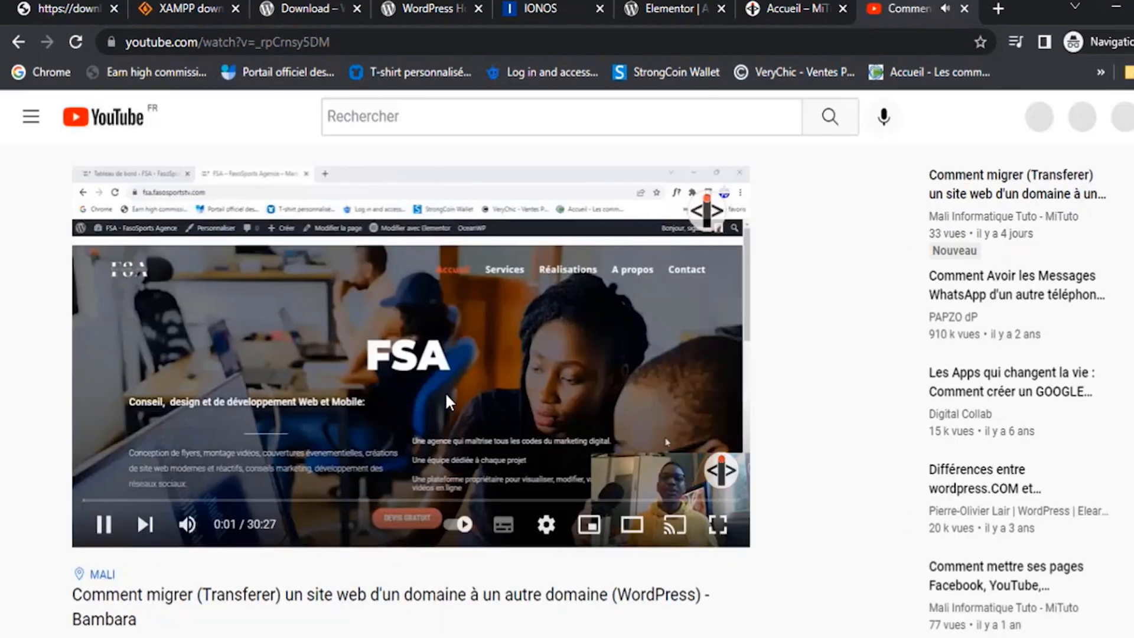
click(258, 42)
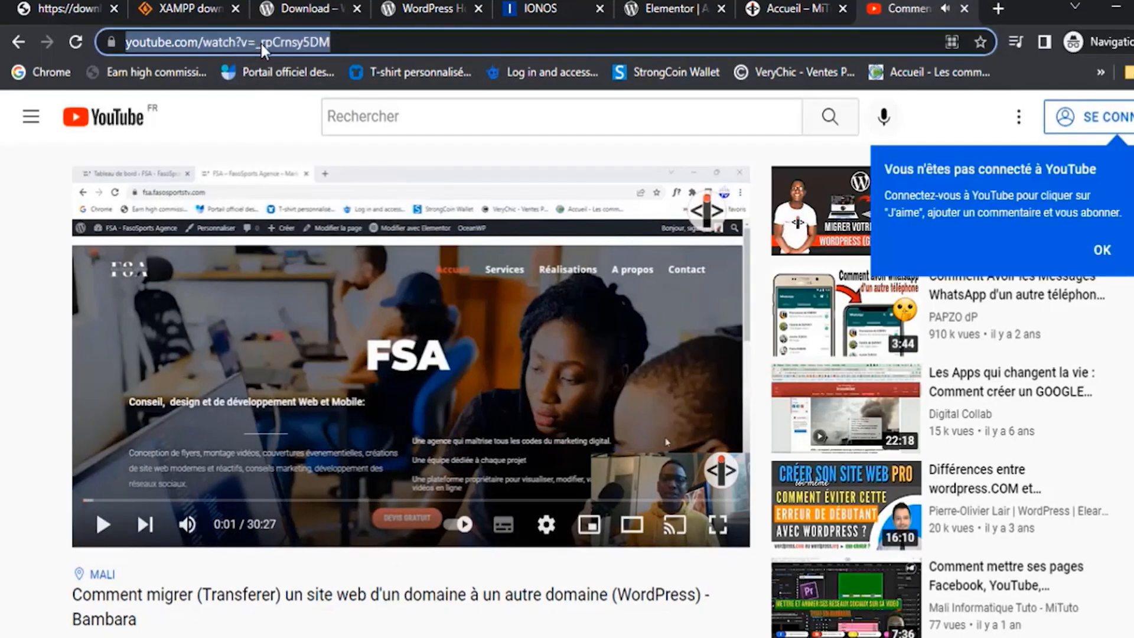
click(657, 6)
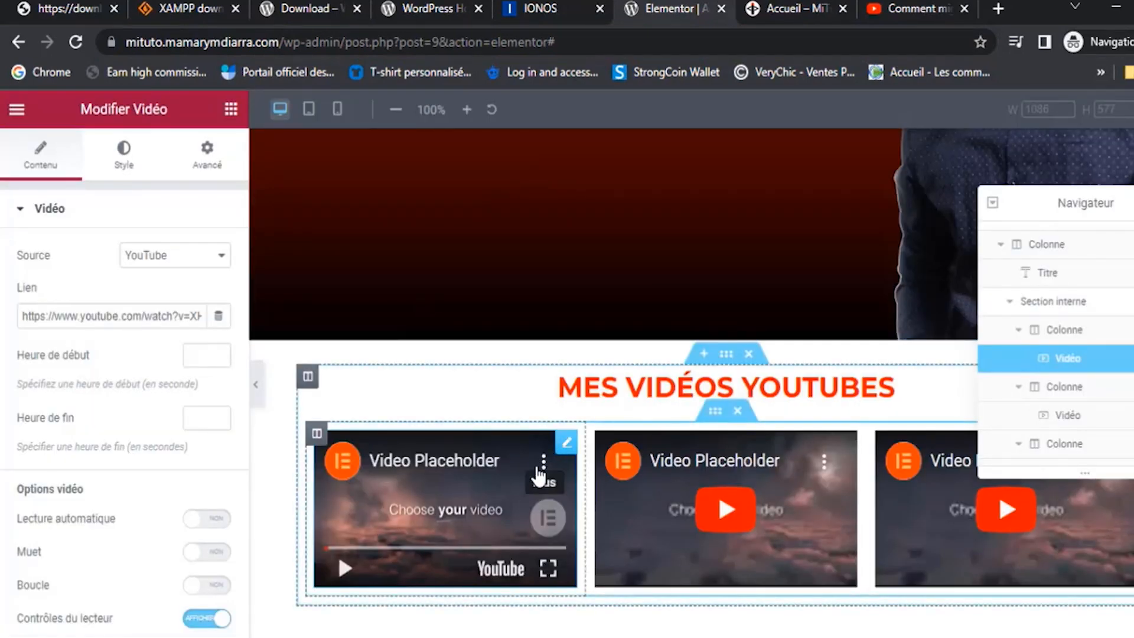
drag(562, 451, 560, 446)
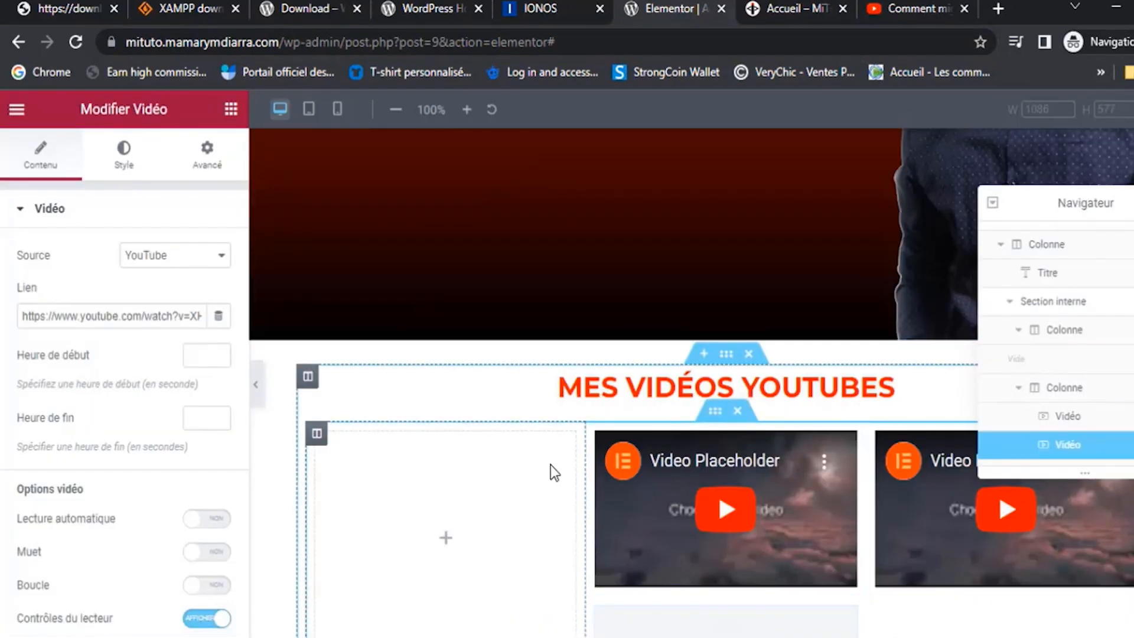
key(ctrl+z)
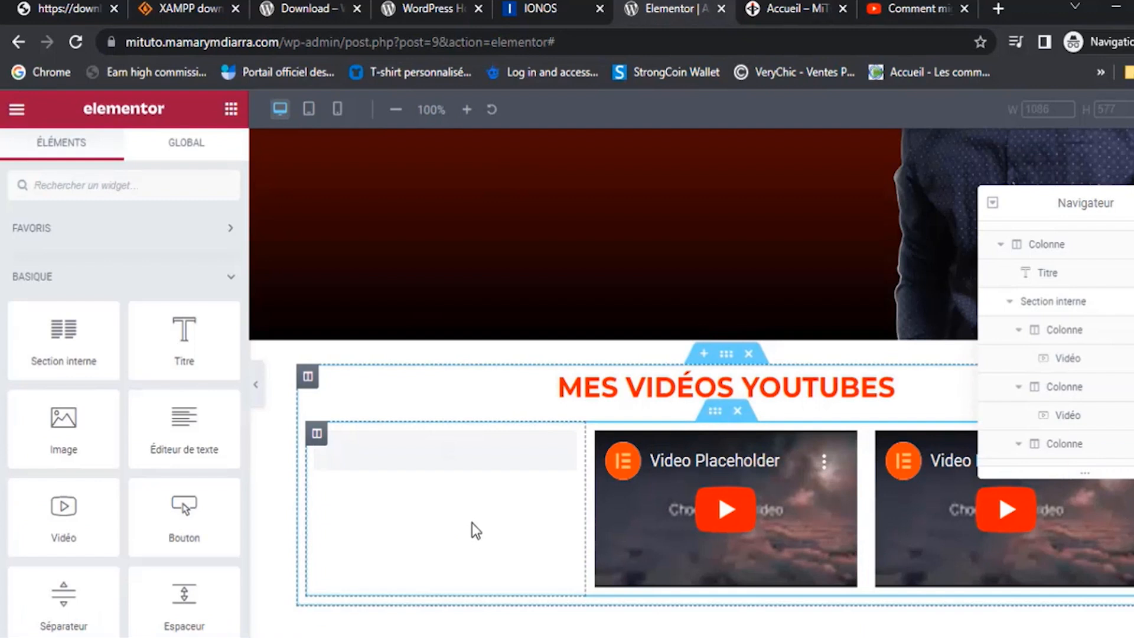
click(565, 448)
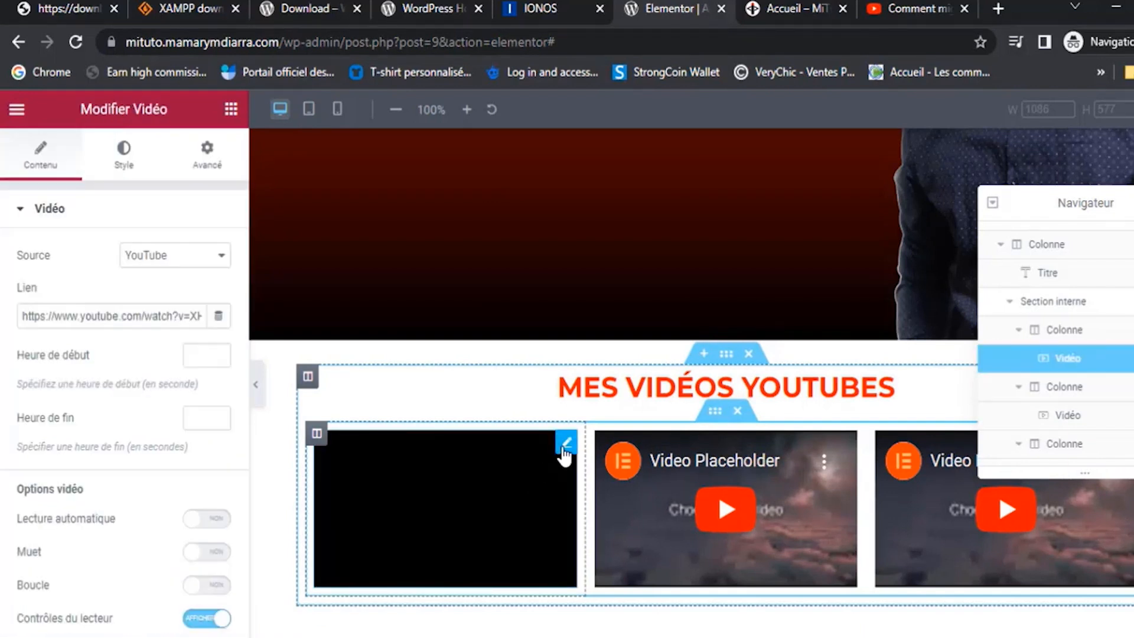
click(176, 313)
key(ctrl+a)
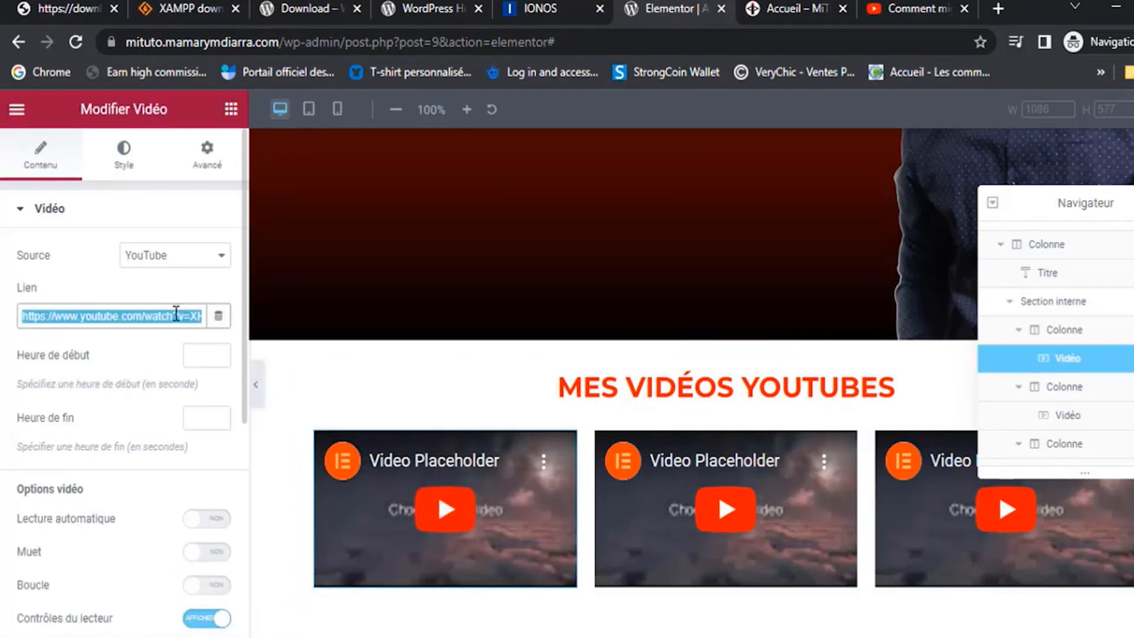
key(BackSpace)
key(ctrl+v)
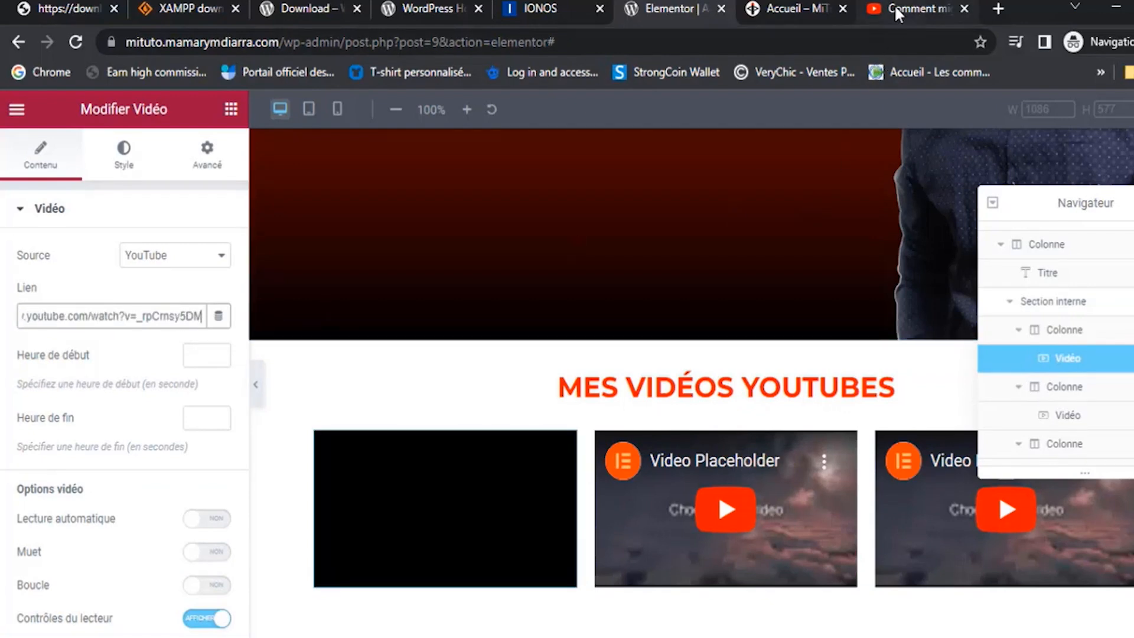
Switch back to YouTube and open the videos page of the Mali Informatique Tuto - MiTuto channel
click(871, 10)
scroll(352, 375, down, 5)
click(184, 430)
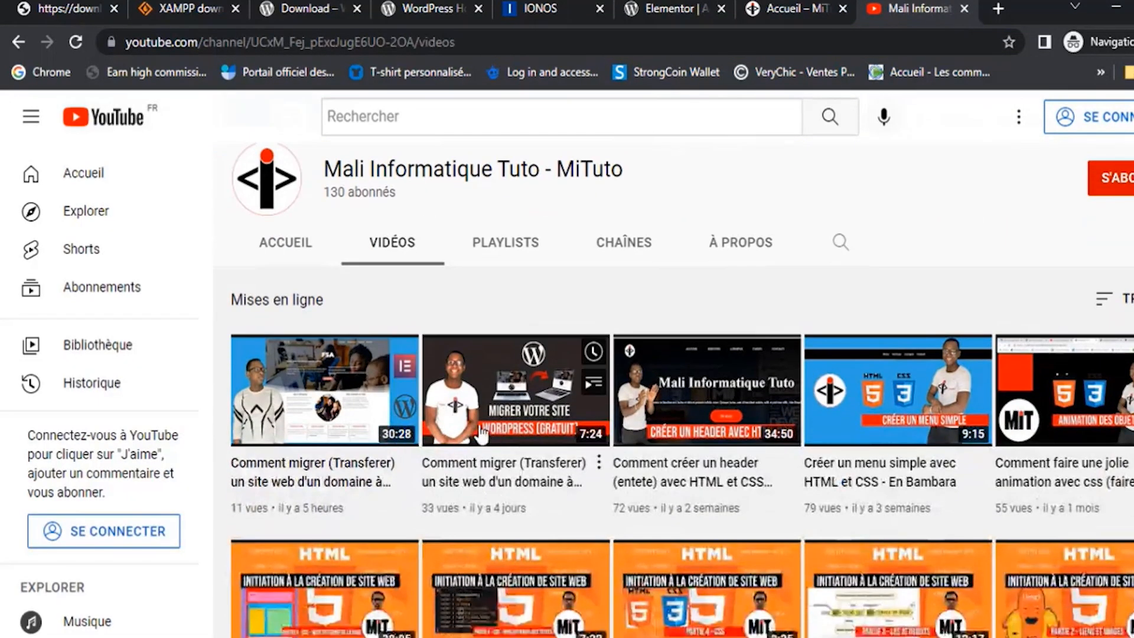
Copy the address of the channel's second listed video, watch?v=e1ju4wwPrPw, by opening it in a temporary new tab
right_click(492, 388)
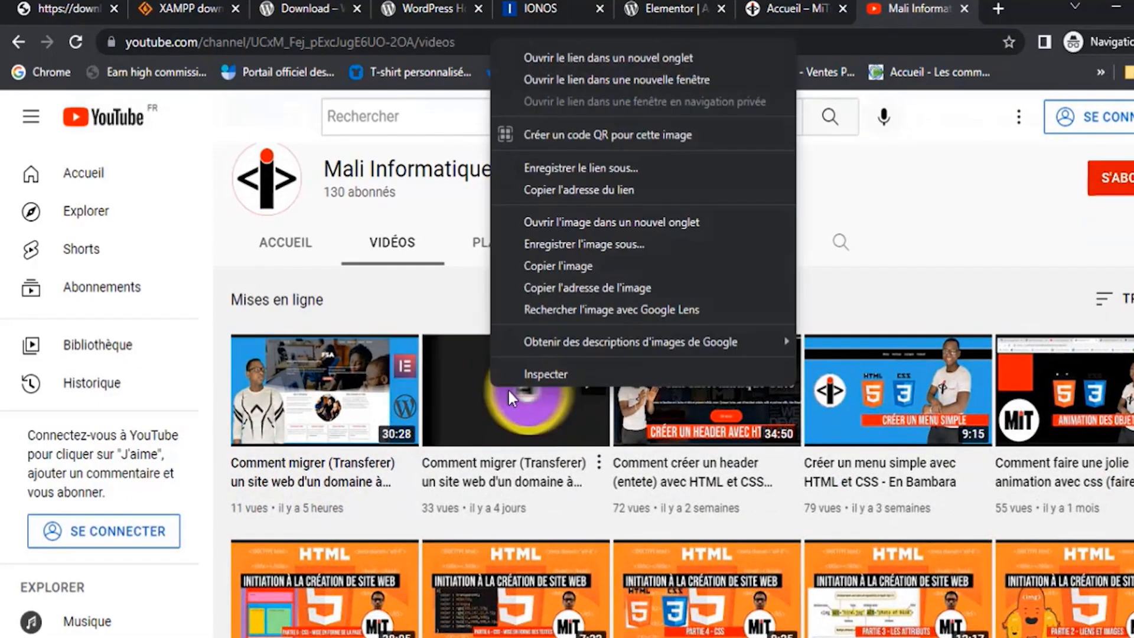
click(565, 58)
click(933, 12)
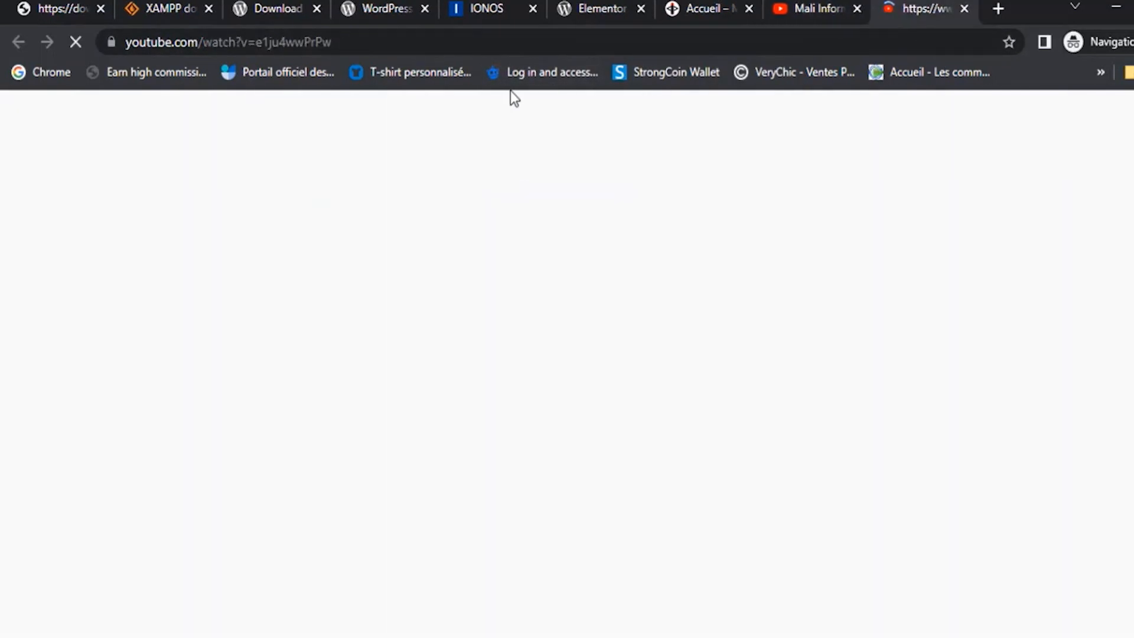
click(331, 42)
key(ctrl+c)
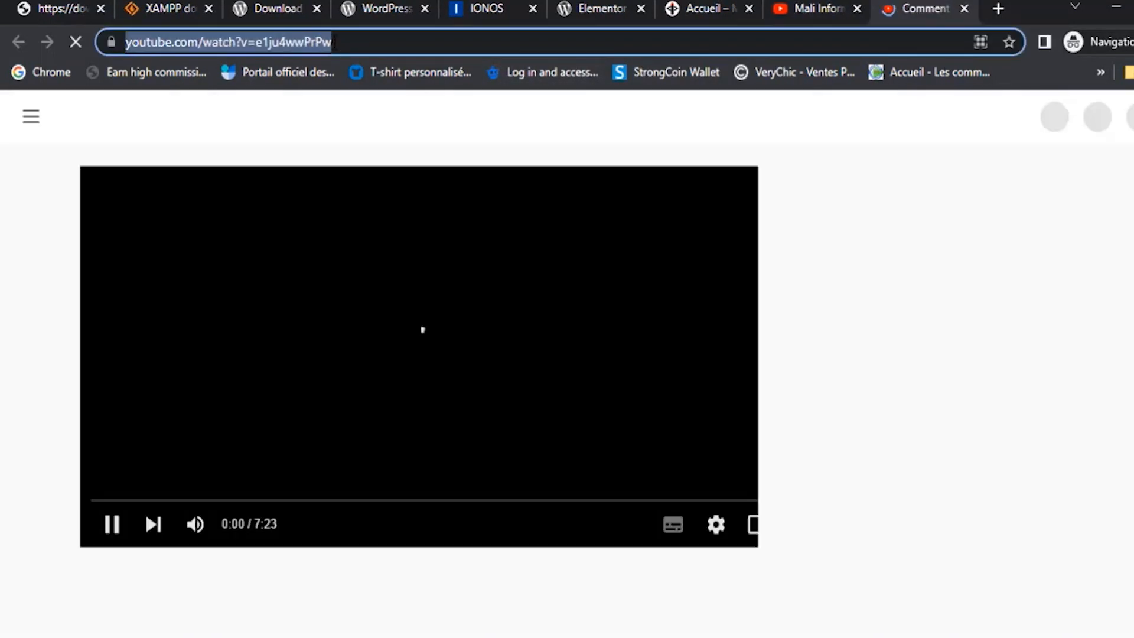
click(962, 8)
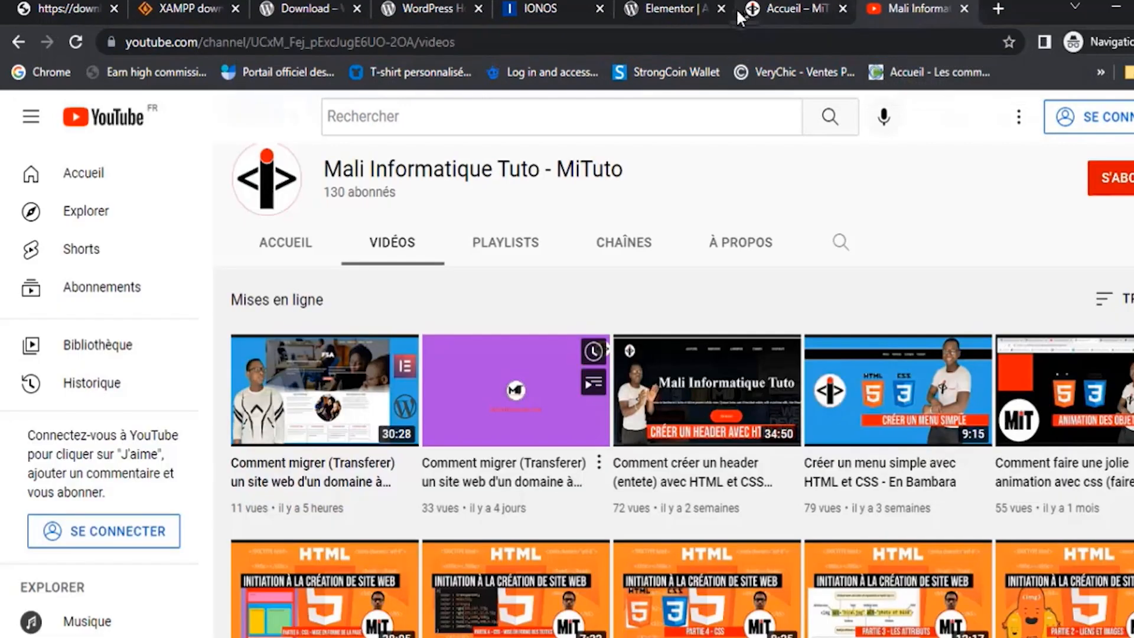
click(768, 7)
click(670, 8)
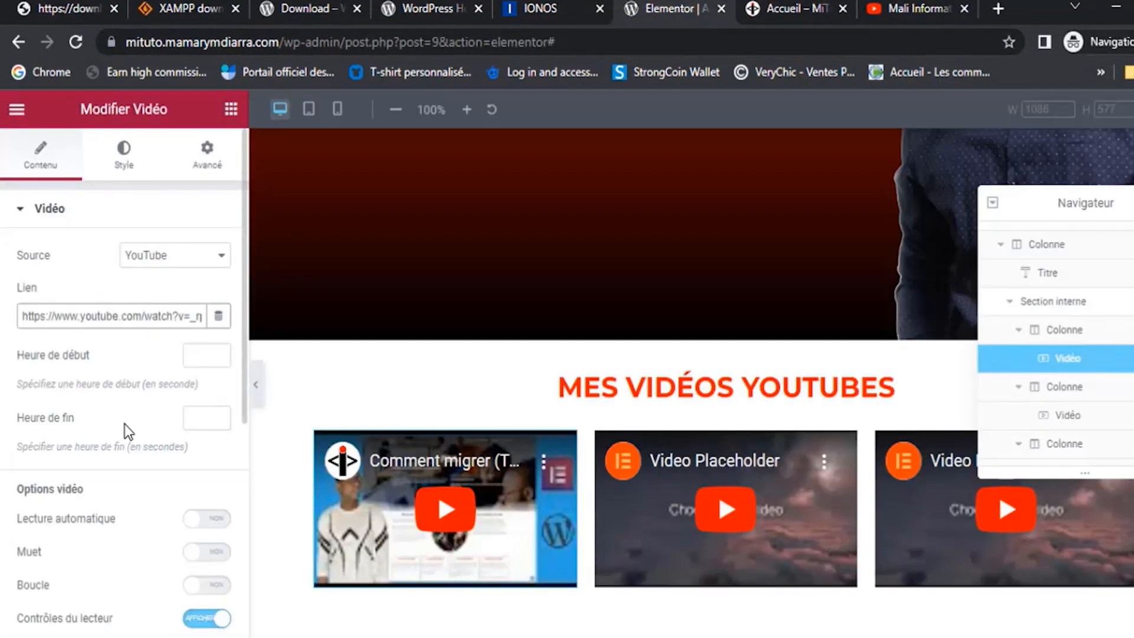
click(780, 465)
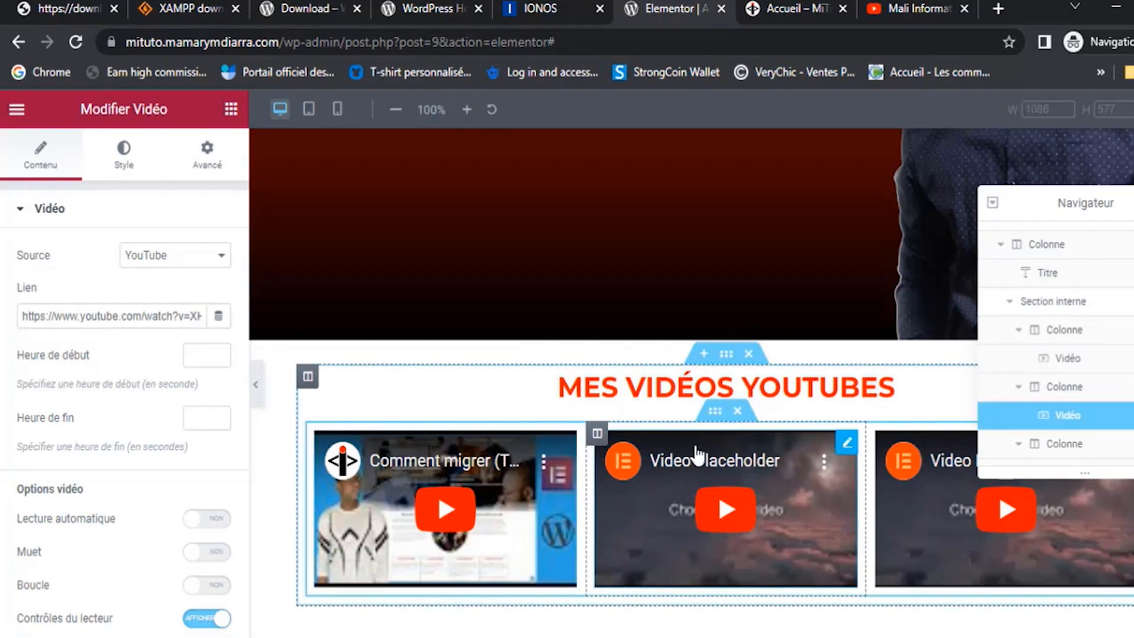
triple_click(155, 313)
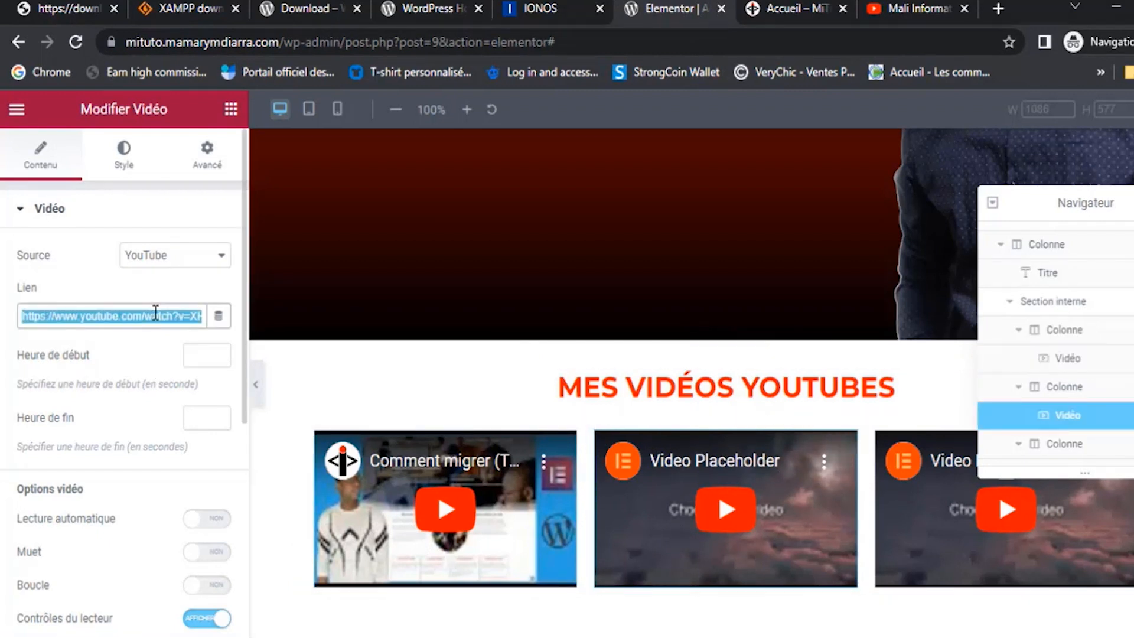
key(ctrl+v)
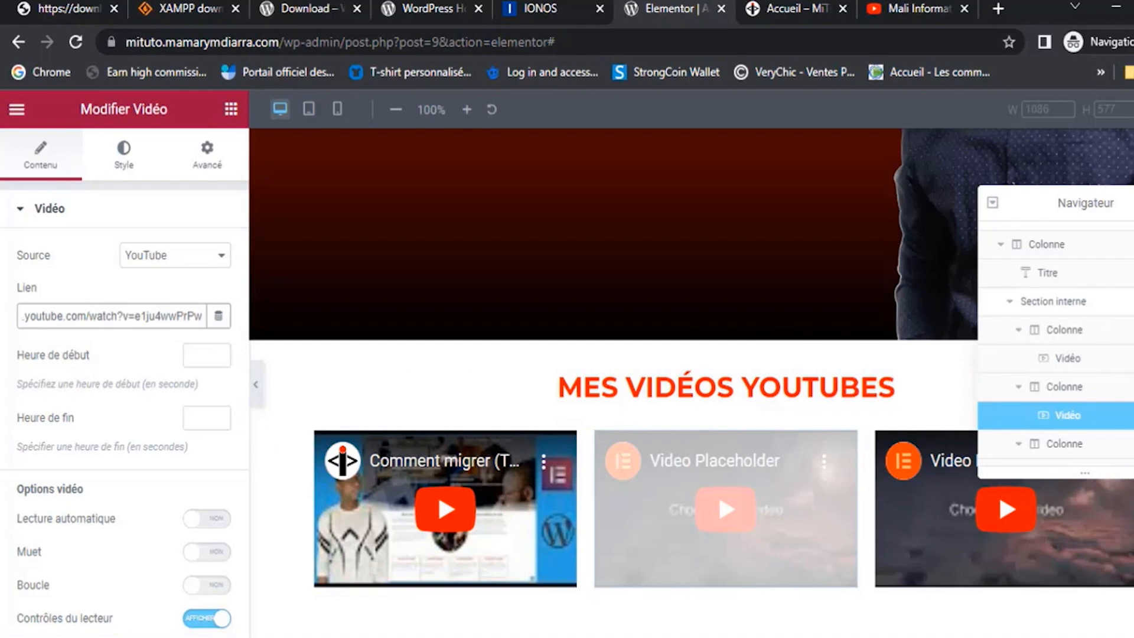
click(1133, 203)
Switch to YouTube, open the channel's third listed video in a new tab, copy its address watch?v=nS_EgaS5NXA, and close both YouTube tabs
click(890, 7)
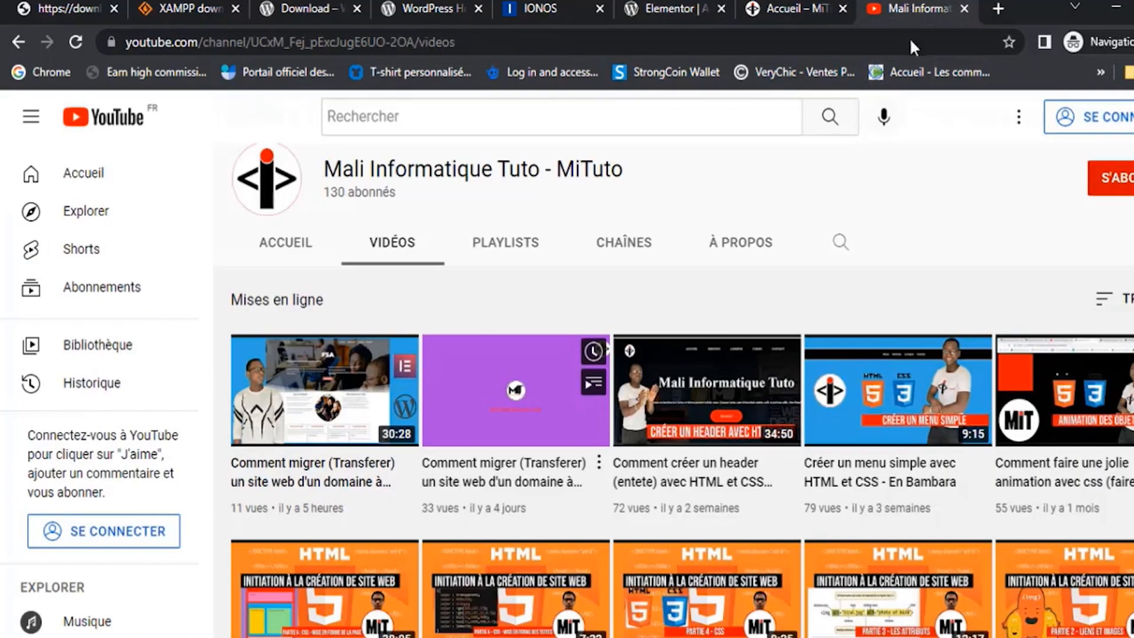
right_click(686, 387)
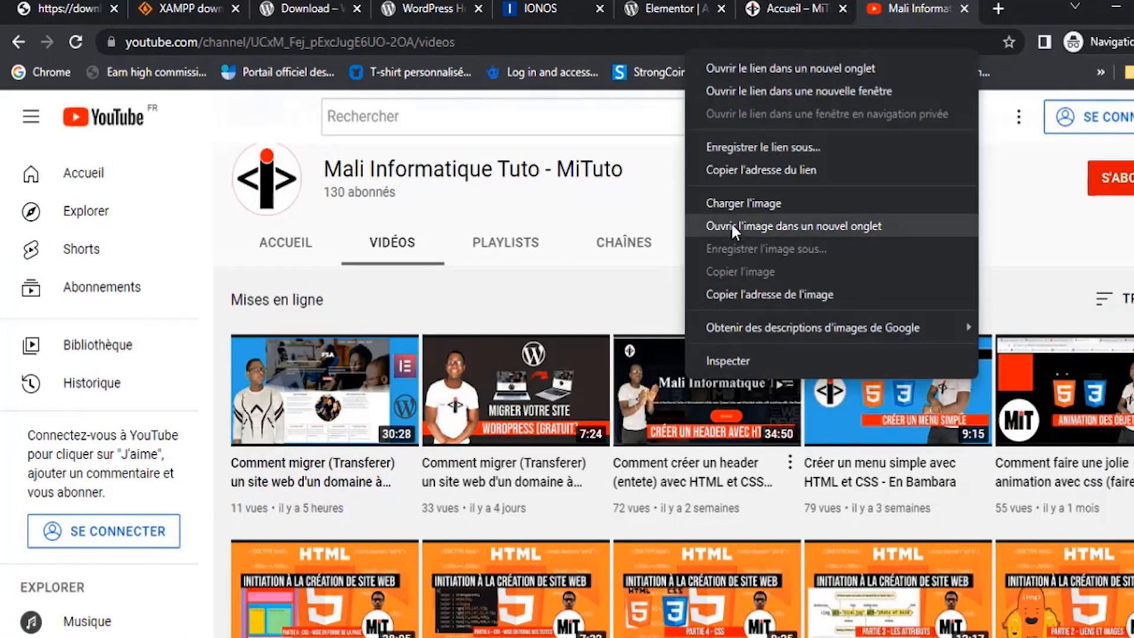
click(737, 59)
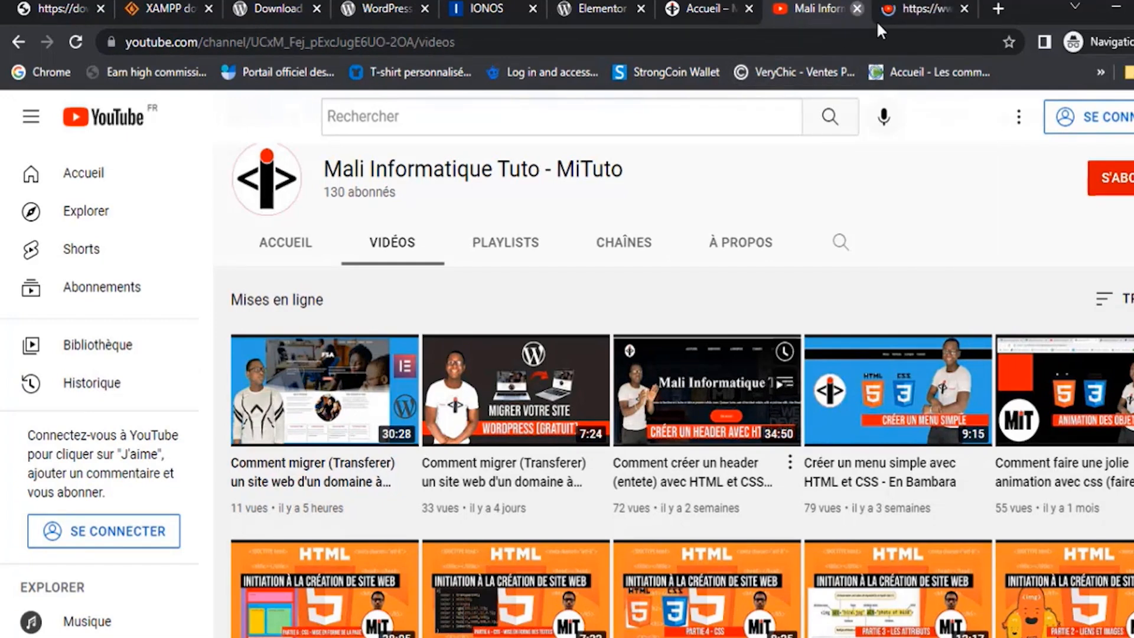
click(857, 9)
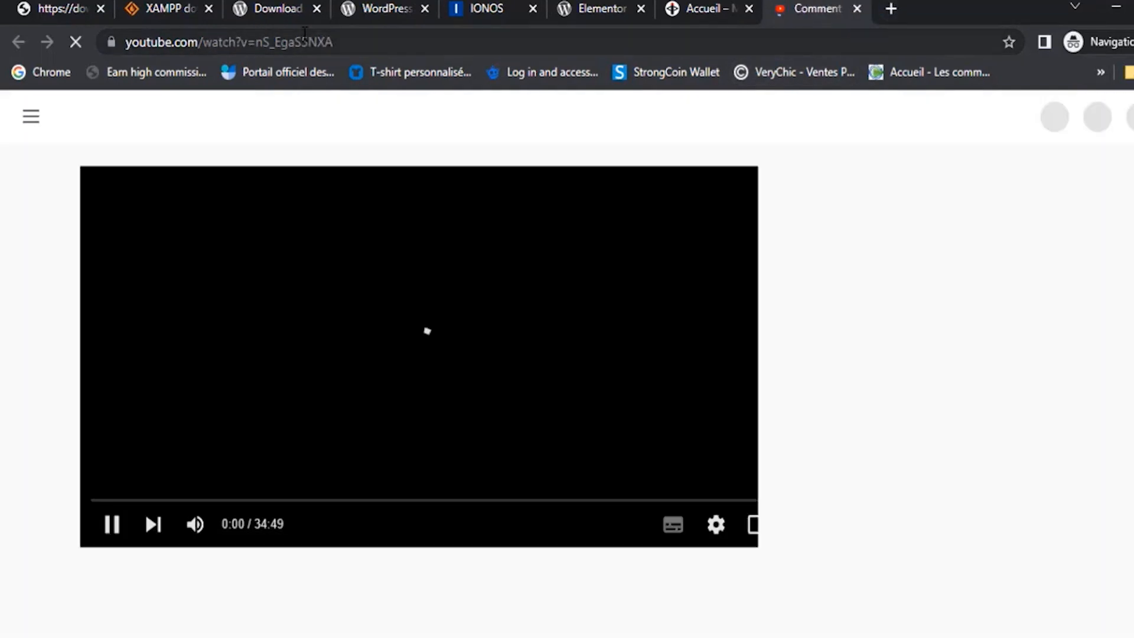
click(951, 40)
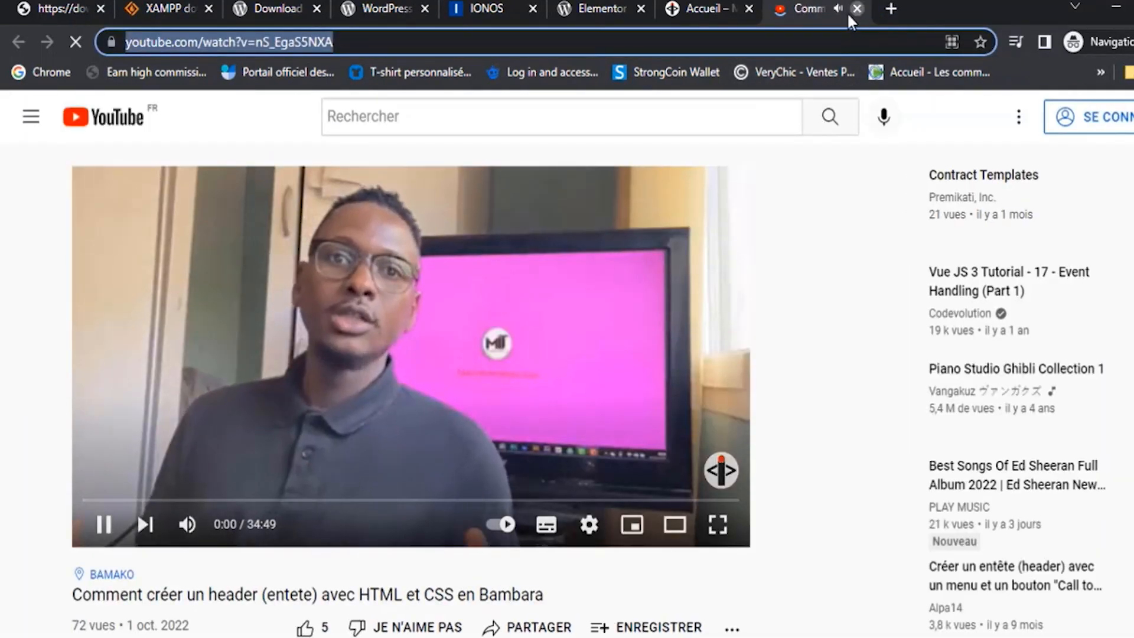
click(856, 10)
click(763, 7)
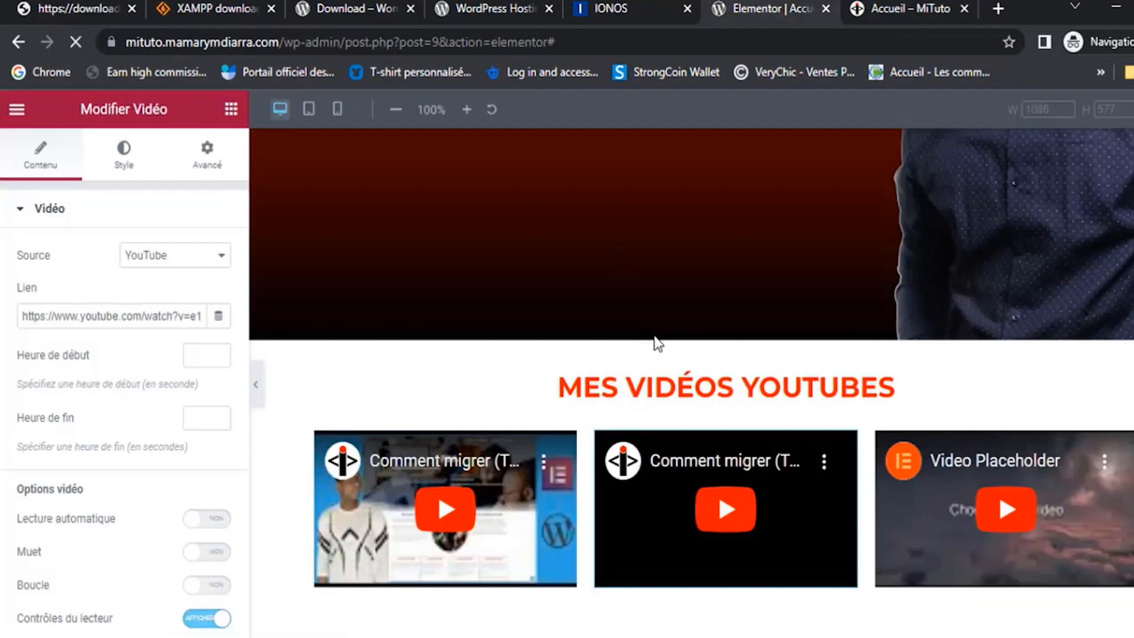
click(1127, 447)
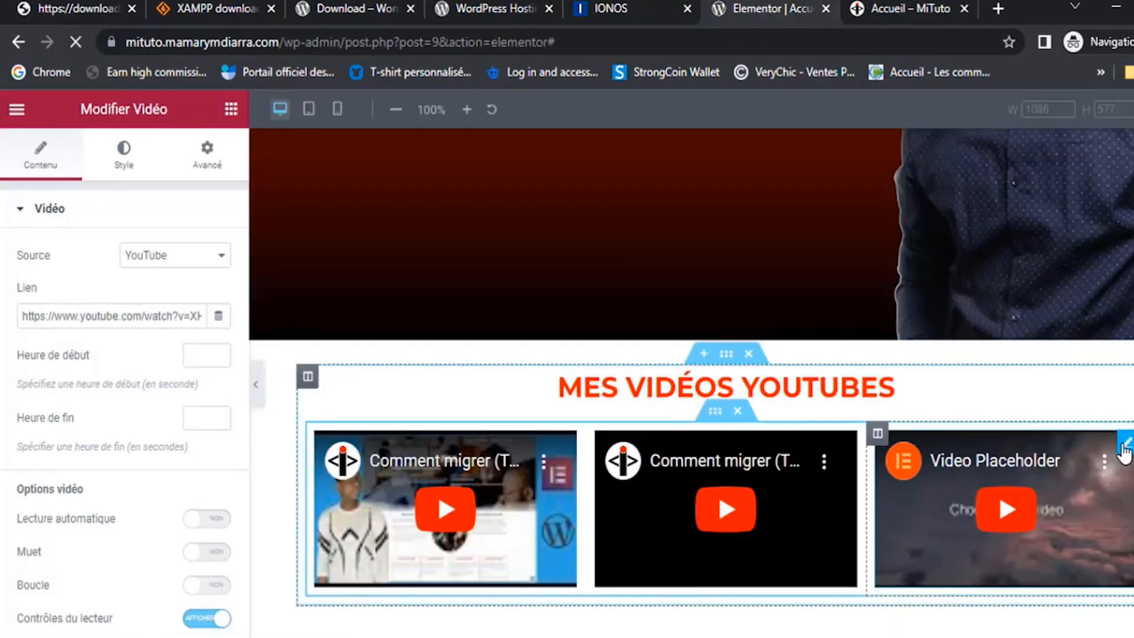
click(88, 311)
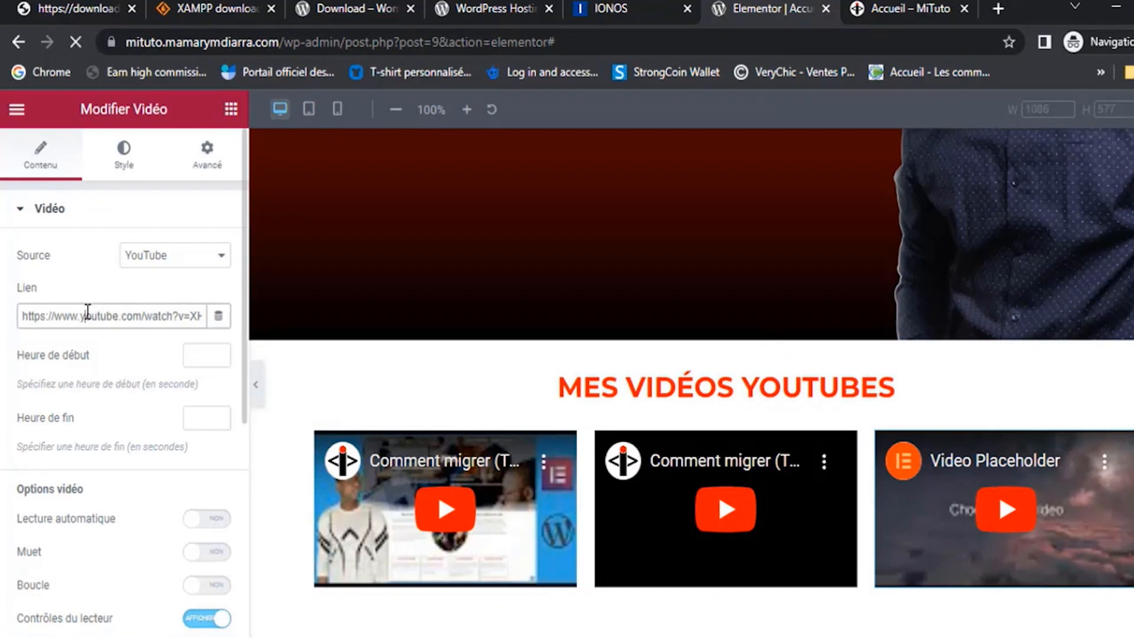
key(ctrl+a)
key(BackSpace)
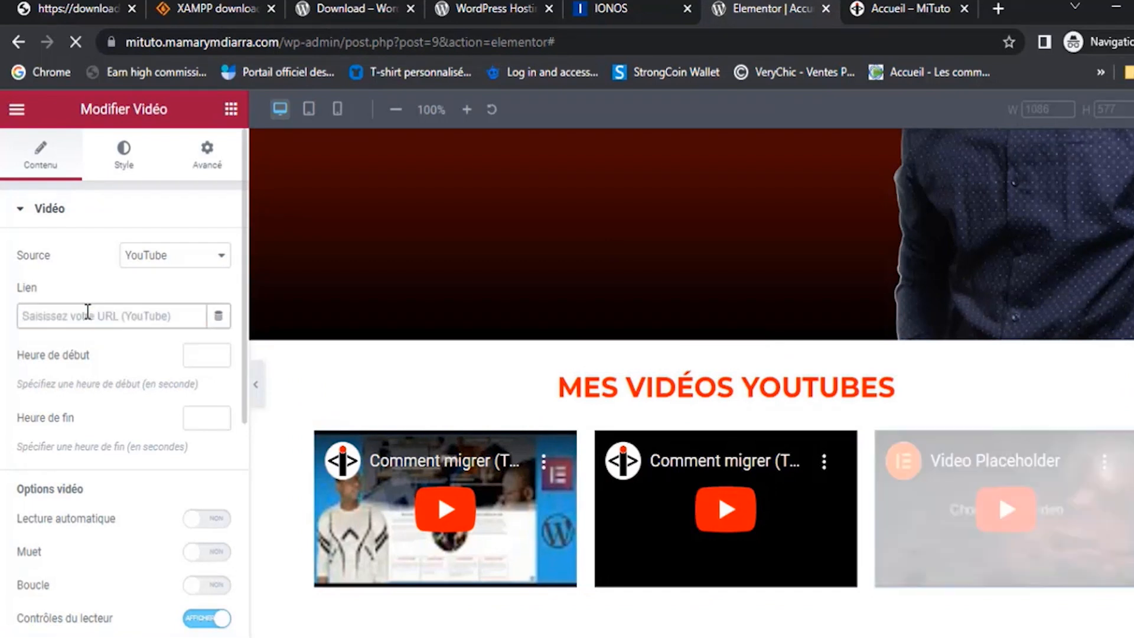
key(ctrl+v)
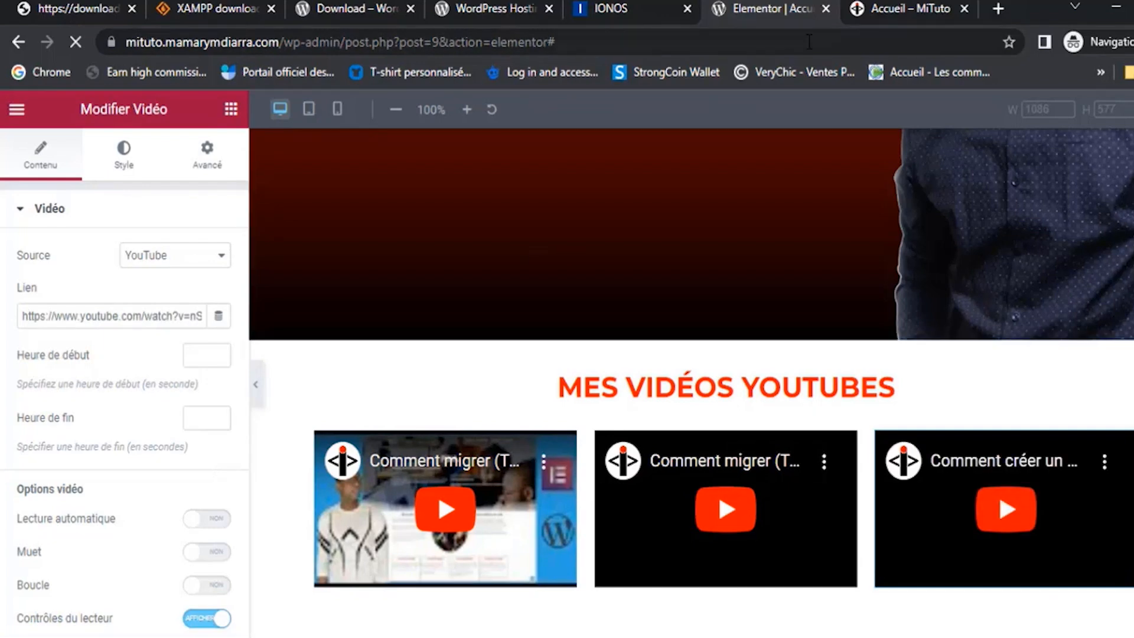
Reload the live Accueil page and check the three videos in the "Mes vidéos Youtubes" section
click(921, 9)
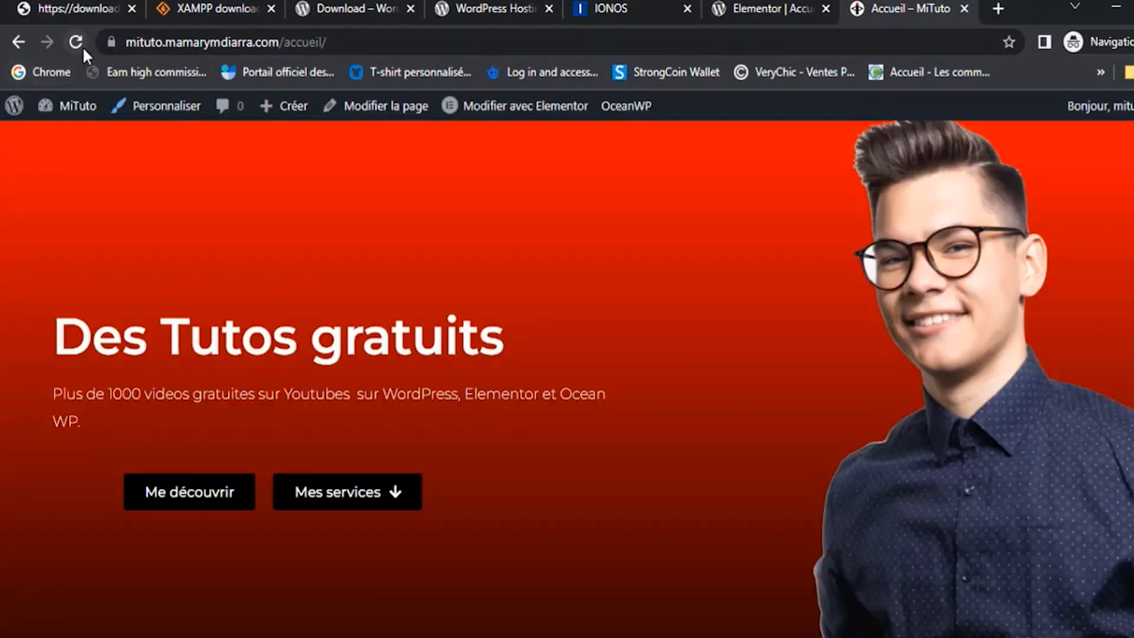
click(76, 43)
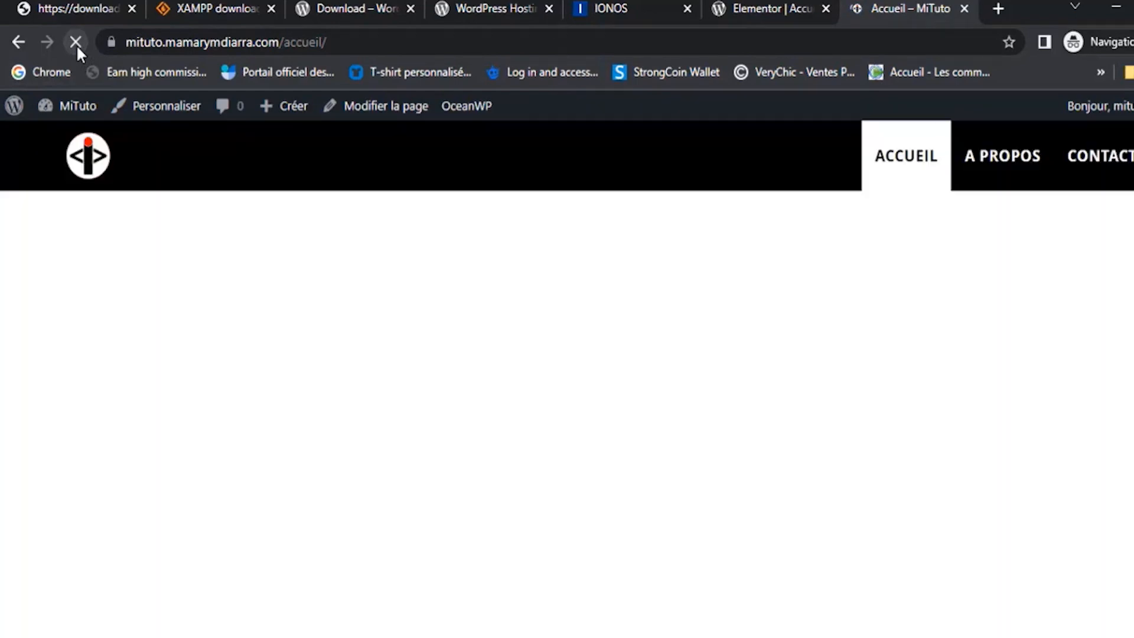
scroll(468, 347, down, 8)
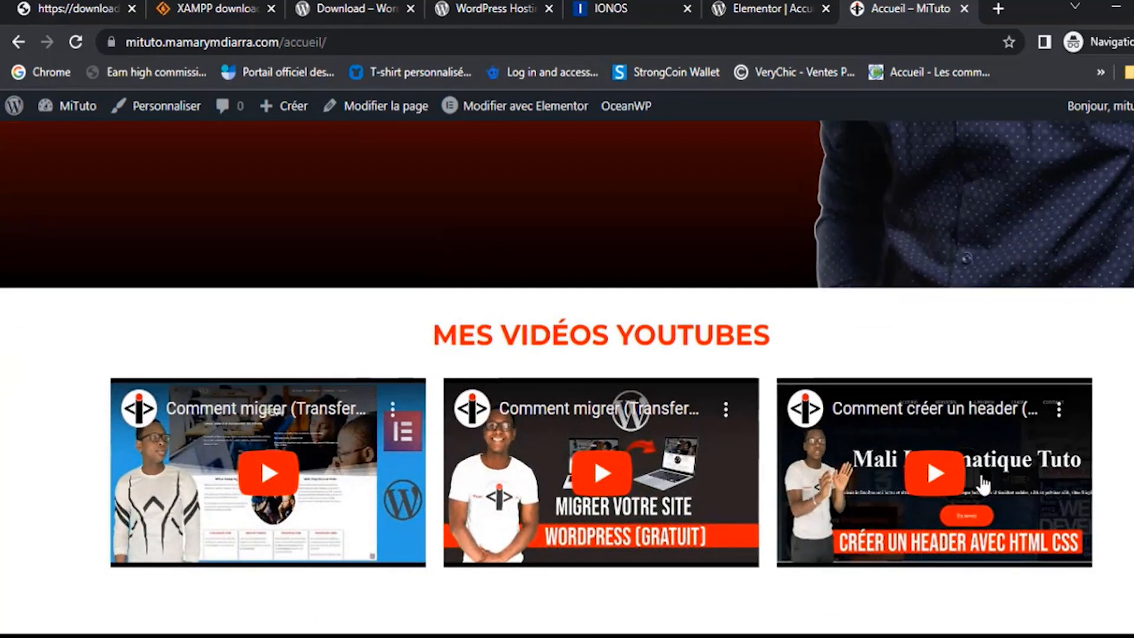
Return to the Elementor editor and change the hero's "Mes services" button text to "Mes vidéos Youtbe"
click(746, 10)
scroll(622, 241, up, 5)
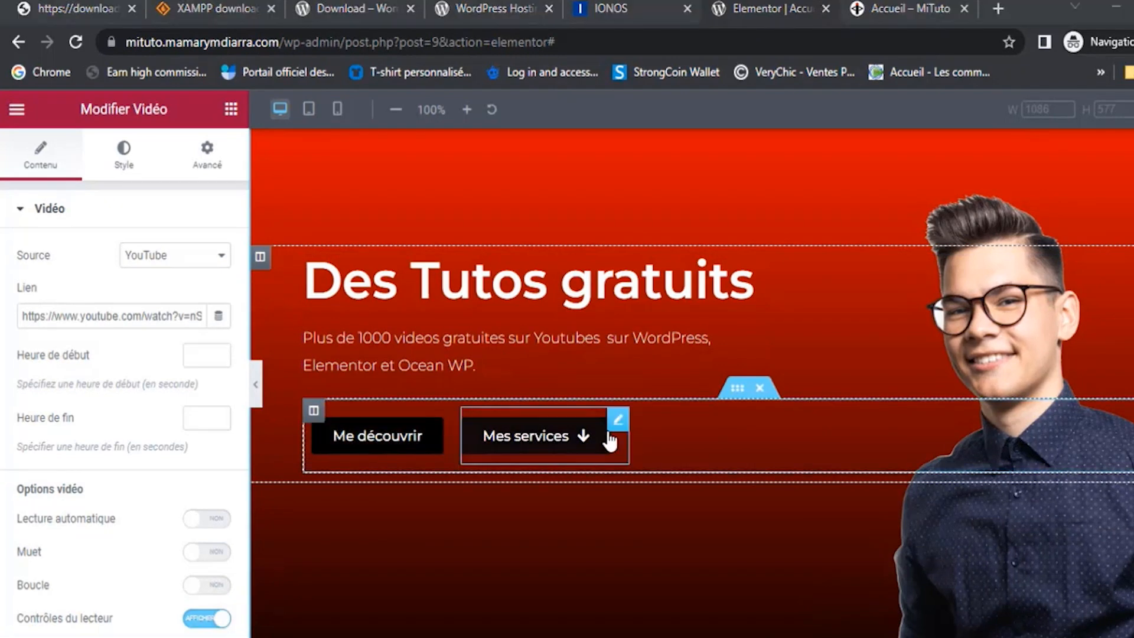
click(619, 420)
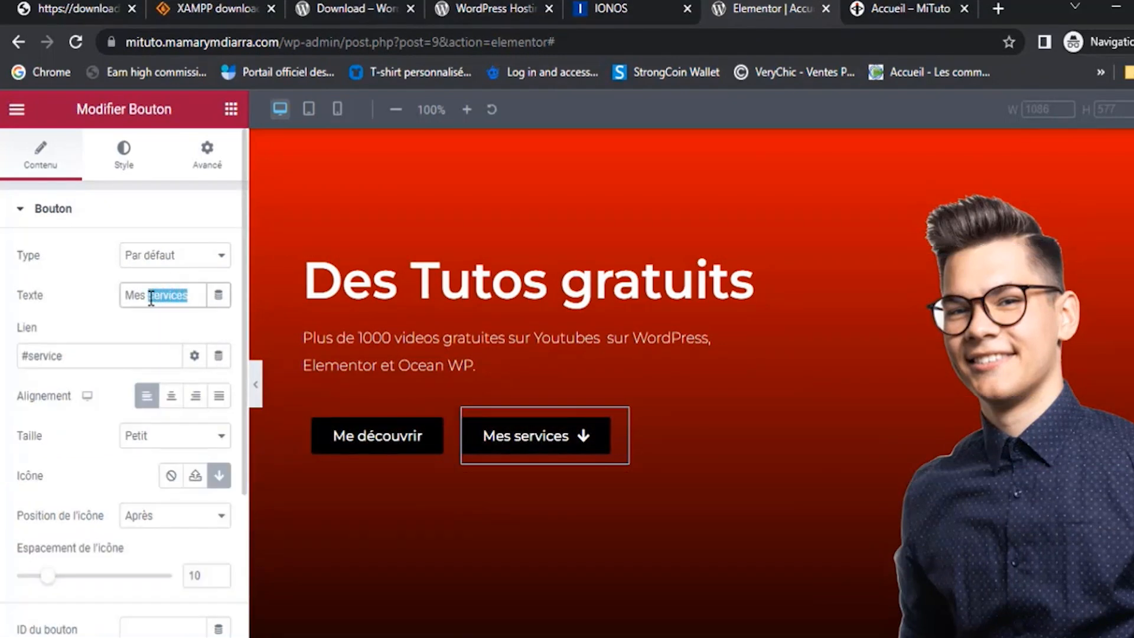
text(v)
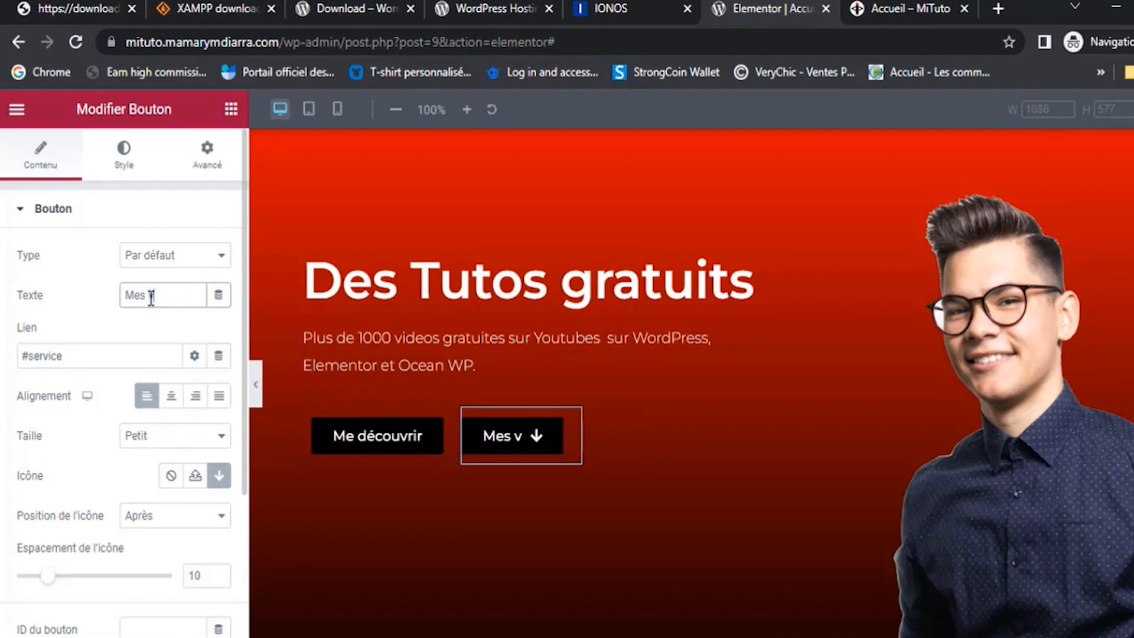
text(idéos T)
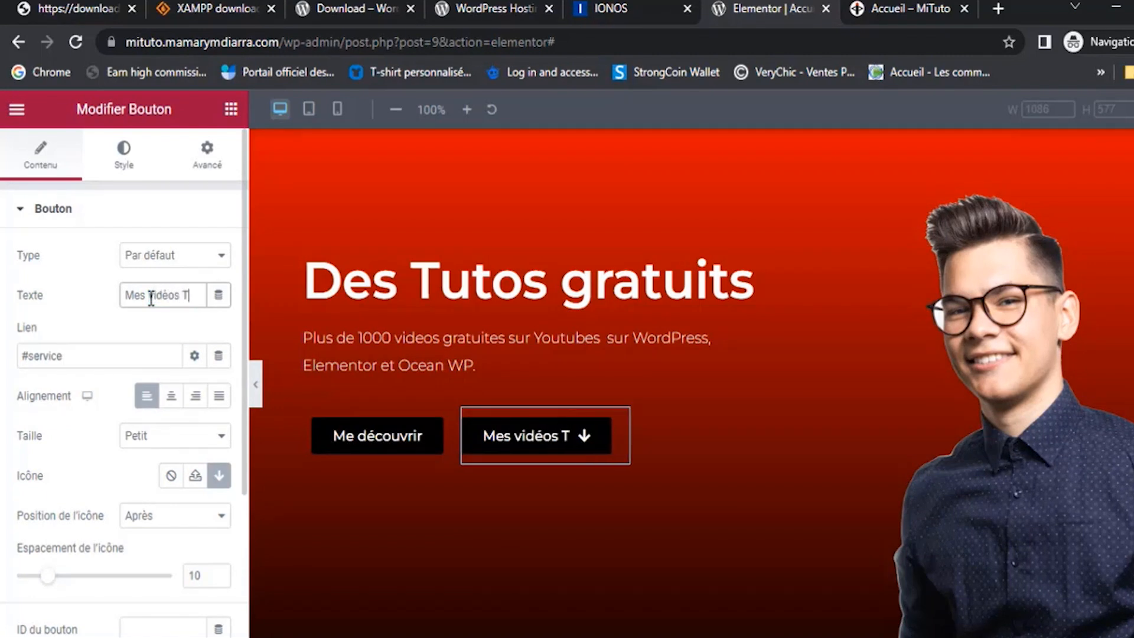
key(BackSpace)
text(Youtbe)
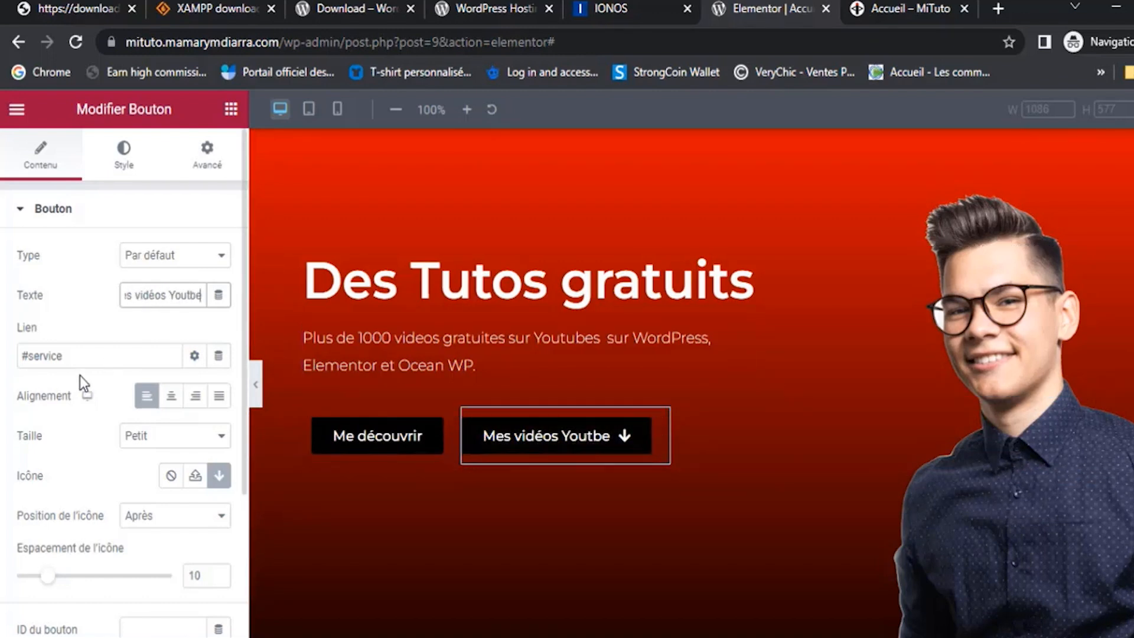
Set the link of the "Mes vidéos Youtbe" button to #youtube and select the word youtube in it
drag(33, 356, 152, 373)
key(BackSpace)
text(youtbe)
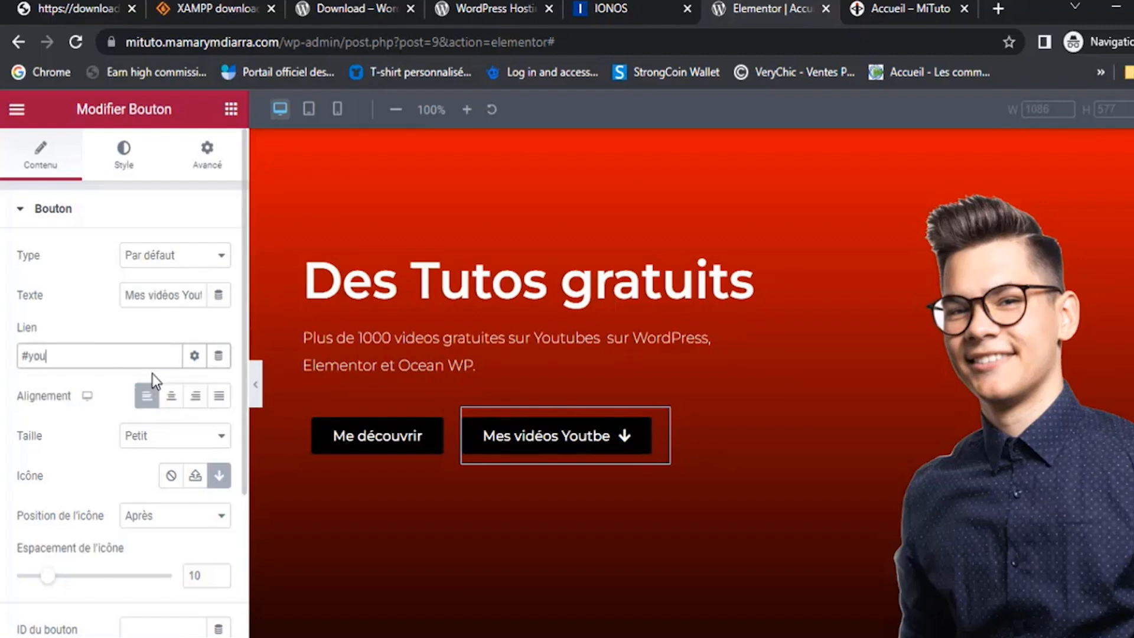
key(BackSpace)
key(BackSpace)
text(ube)
key(shift+Left)
key(shift+Left)
key(shift+Left)
key(shift+Left)
key(shift+Left)
key(shift+Left)
key(shift+Left)
Add an Ancre de menu widget above the "Mes vidéos Youtubes" heading and set its anchor ID to #youtube
scroll(626, 410, down, 6)
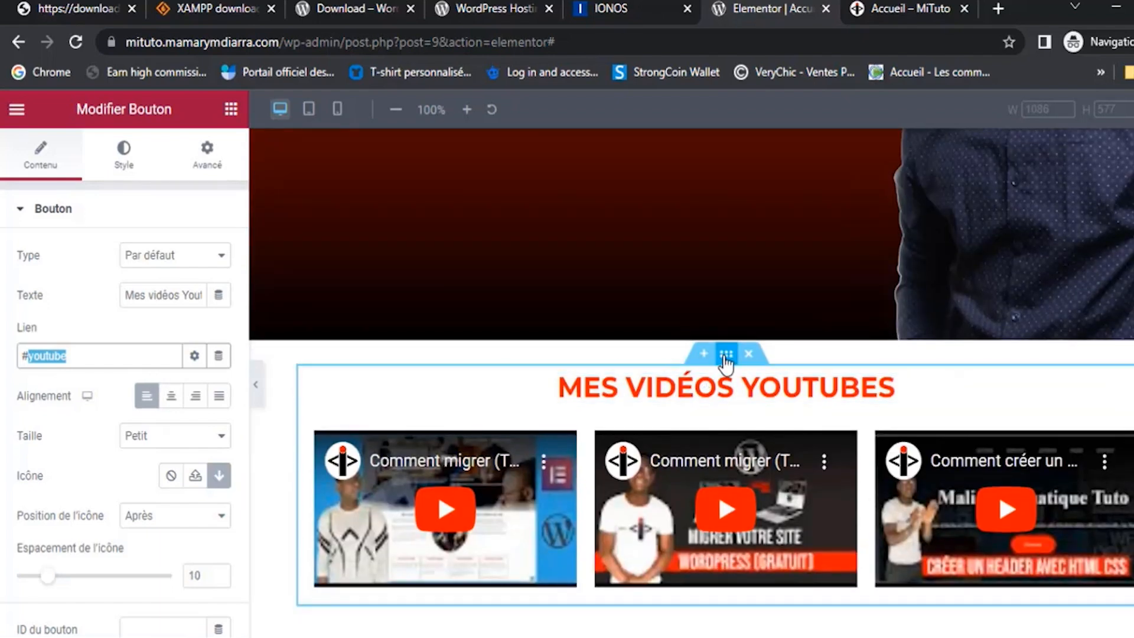
click(726, 353)
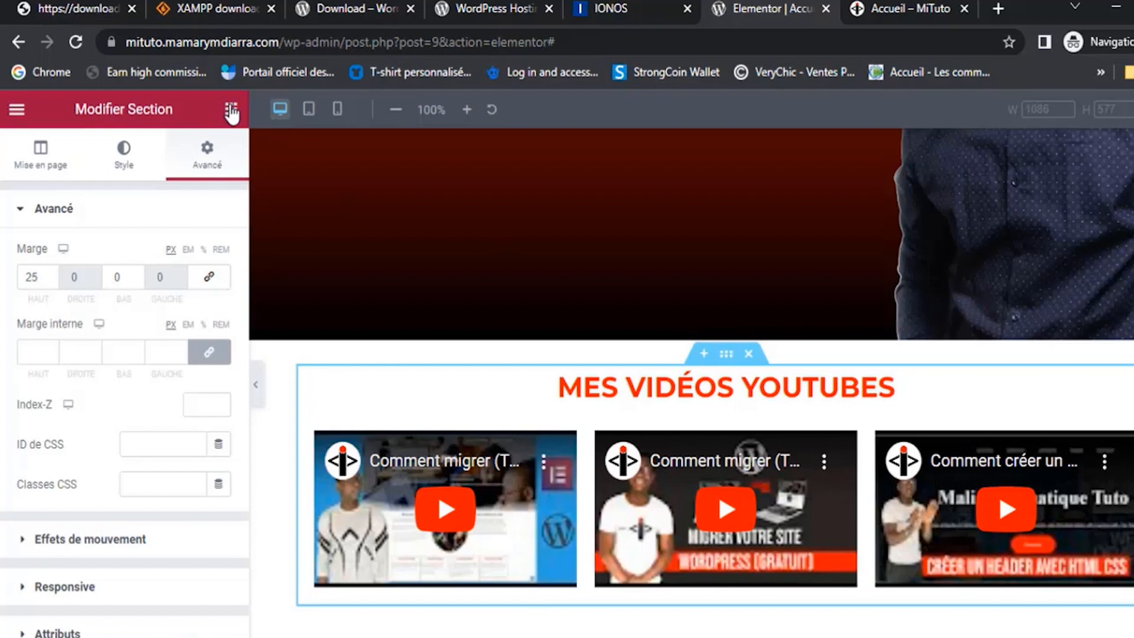
click(231, 110)
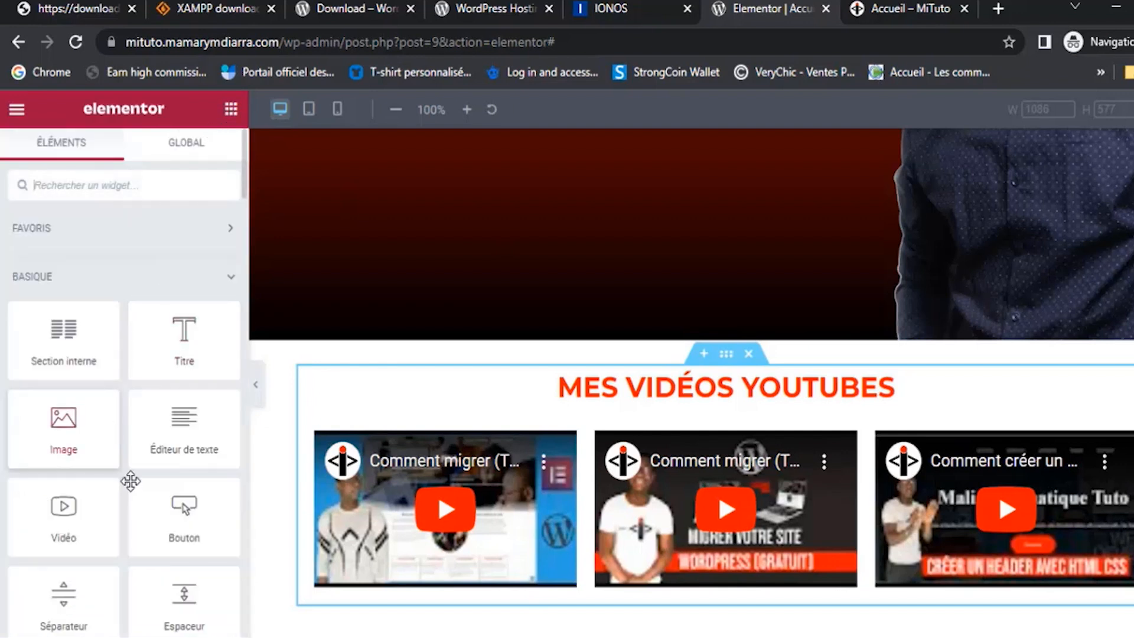
text(and)
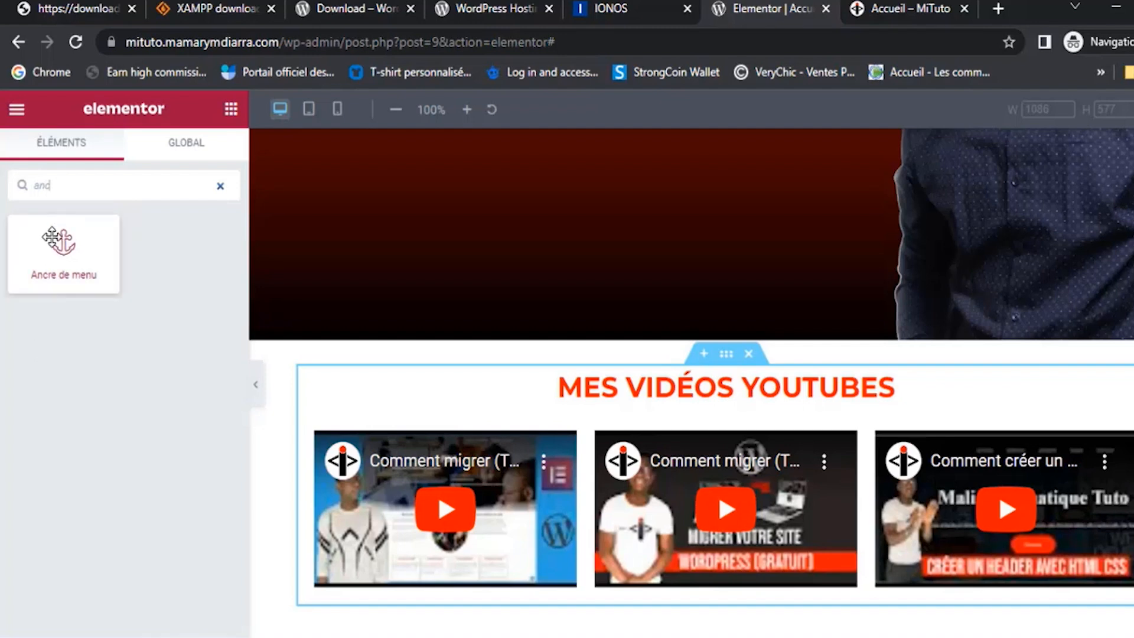
drag(64, 251, 681, 383)
click(68, 281)
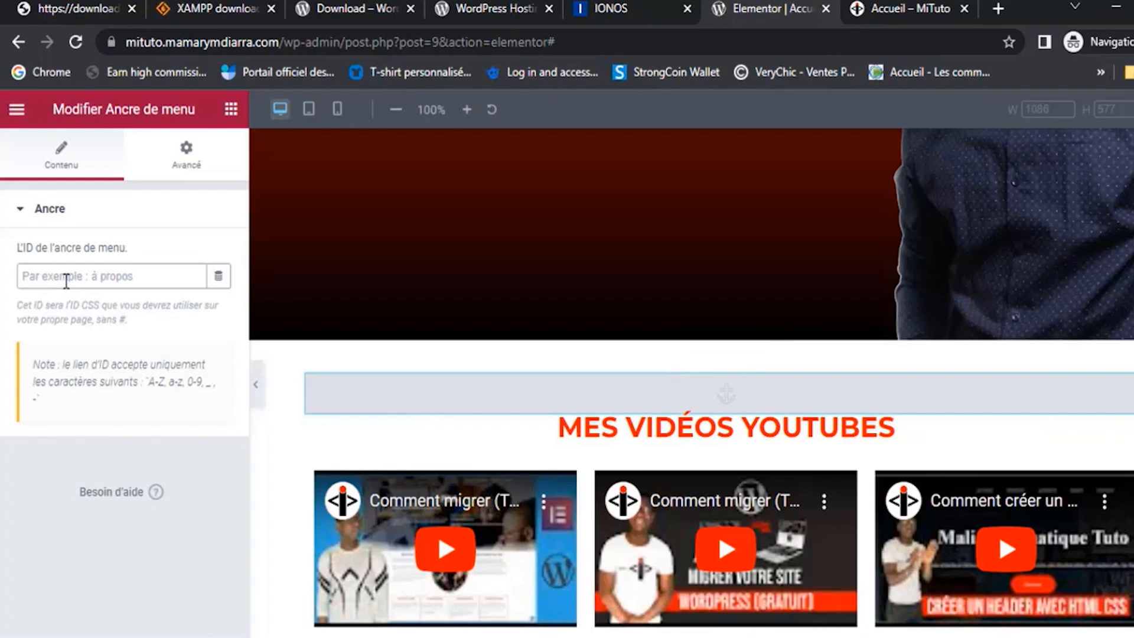
text(#youtube)
Remove the # from the "Mes vidéos Youtbe" button's link, leaving youtube, and update the page
scroll(524, 465, up, 7)
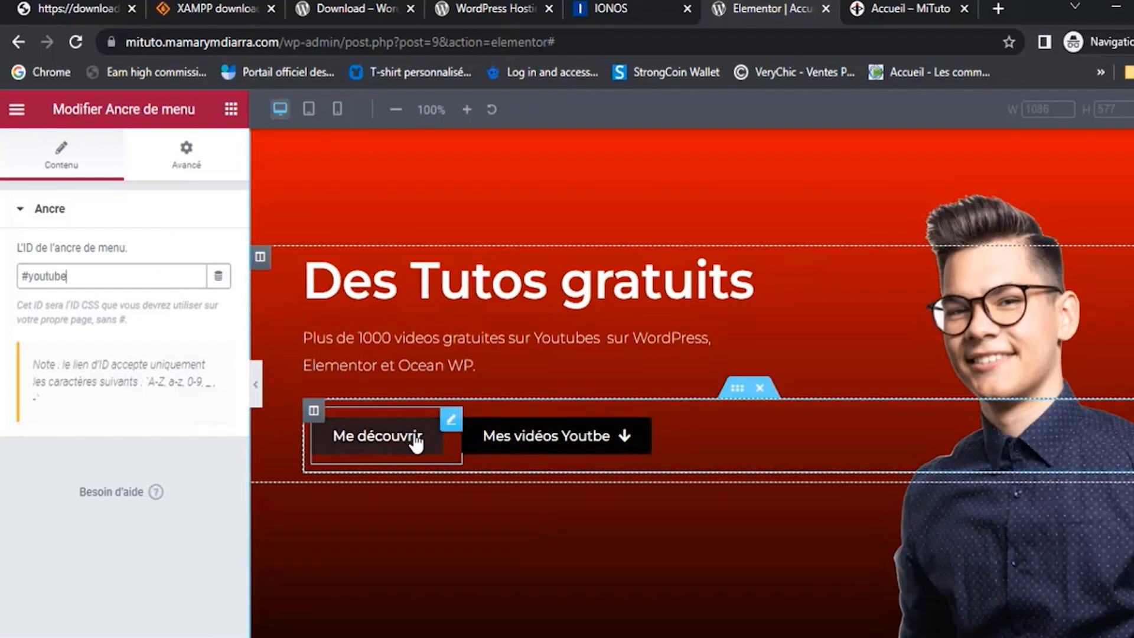
click(643, 433)
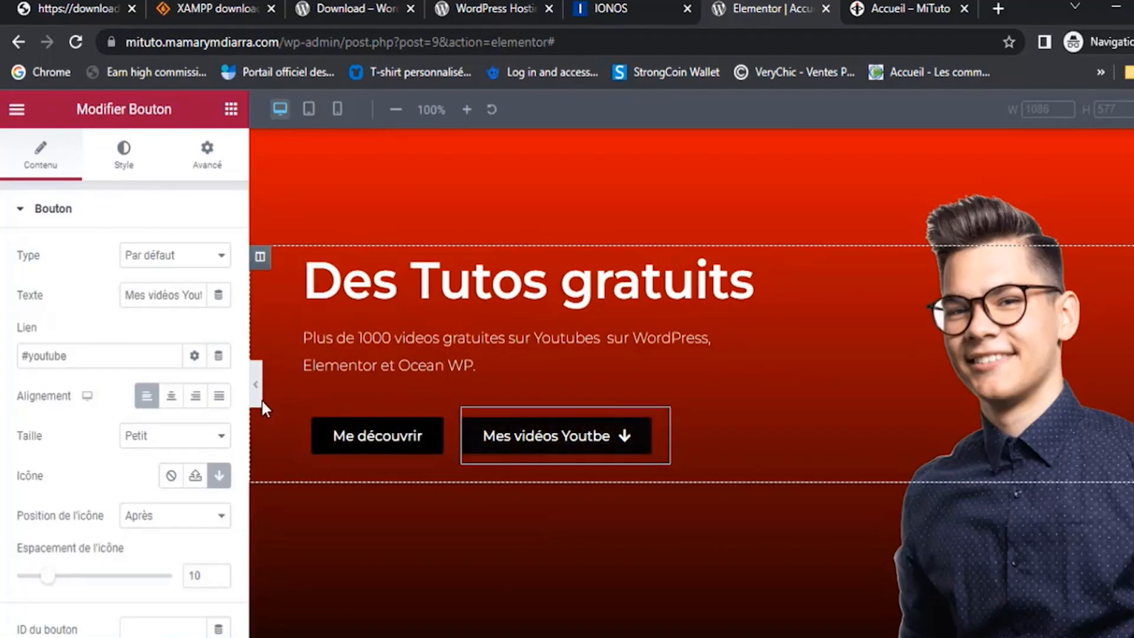
click(30, 358)
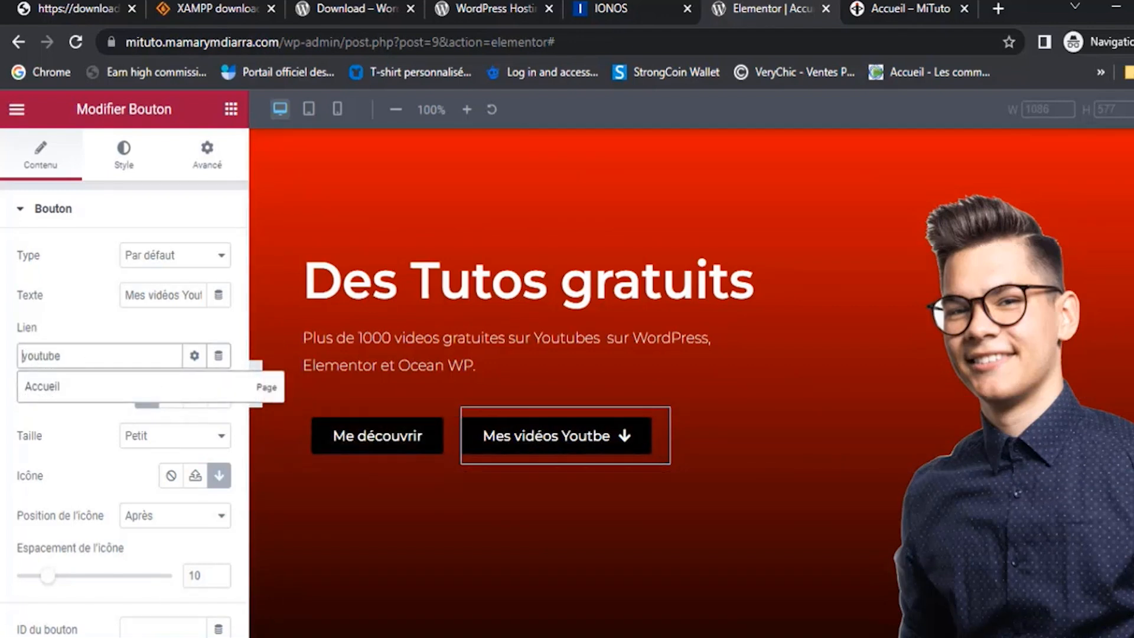
click(201, 637)
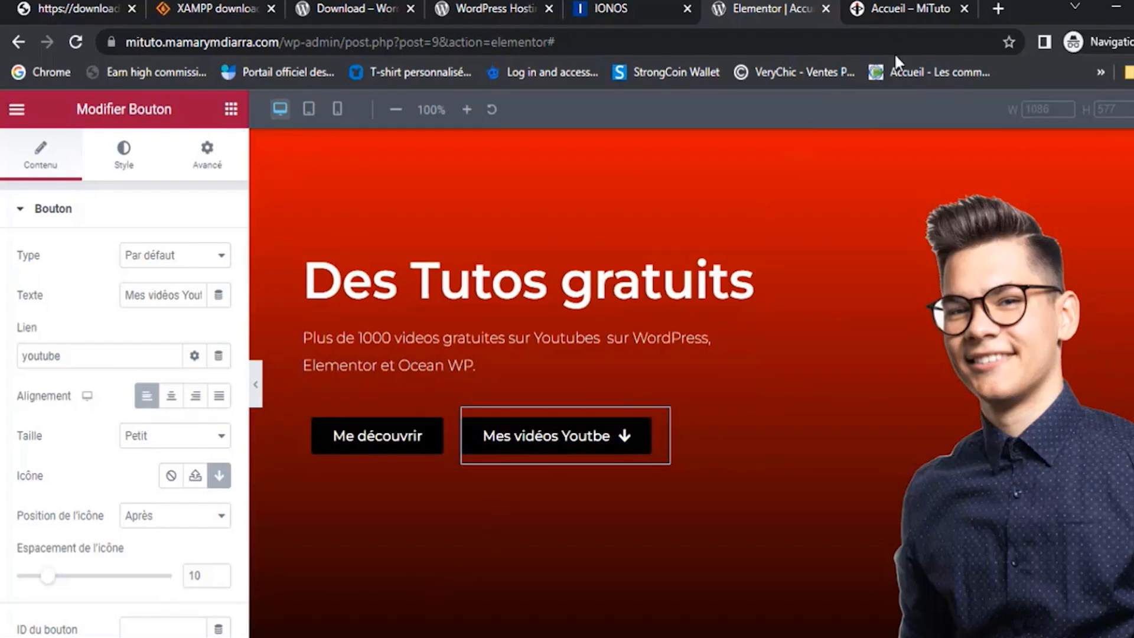
Test the "Mes vidéos Youtbe" button on the live home page, go back to the page, and return to the Elementor editor
click(903, 9)
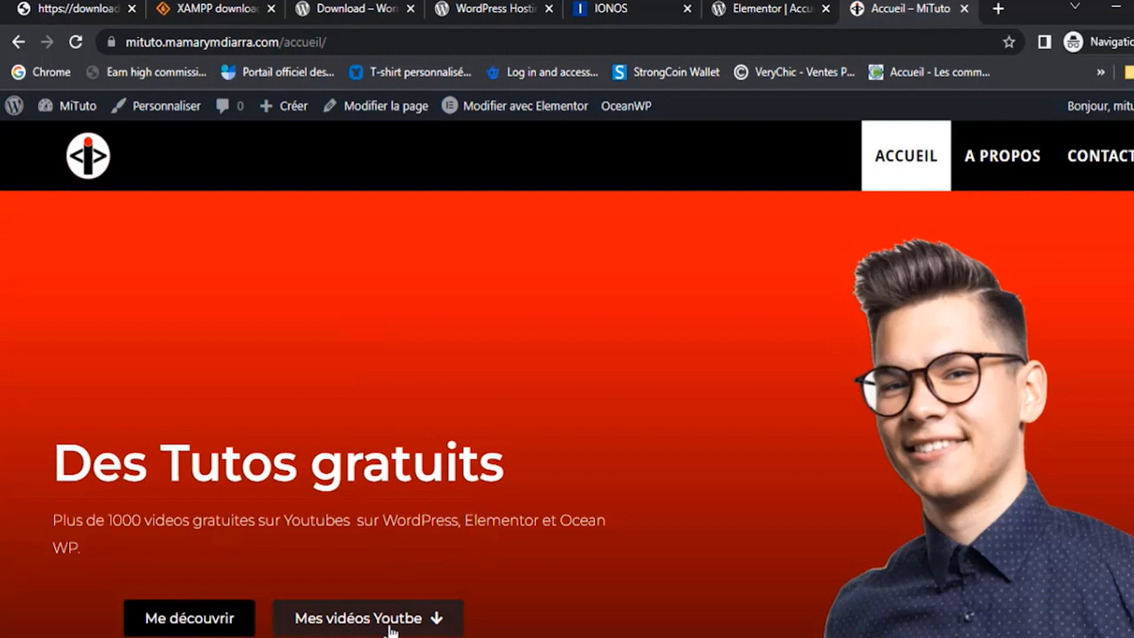
click(389, 630)
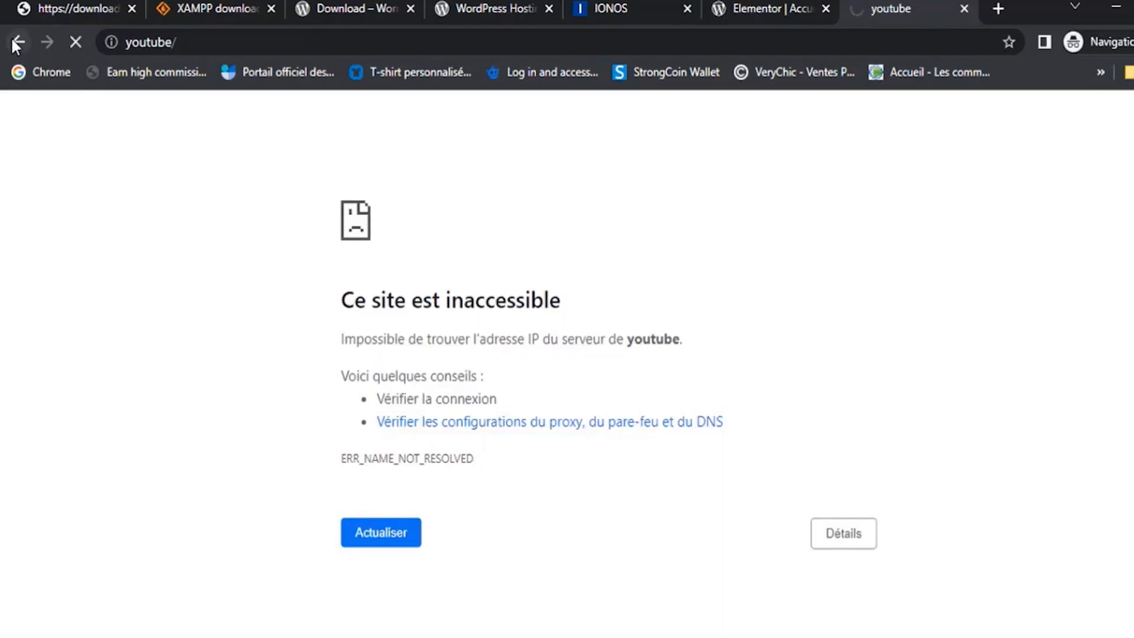
click(17, 45)
click(749, 17)
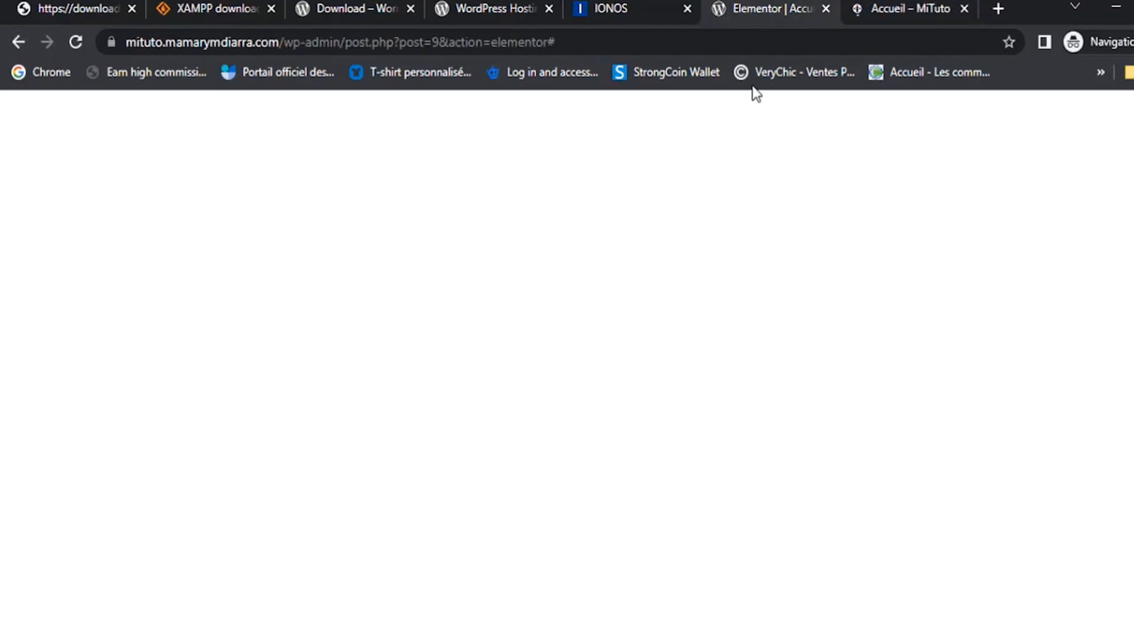
Set the link of the "Mes vidéos Youtbe" button back to #youtube
click(32, 361)
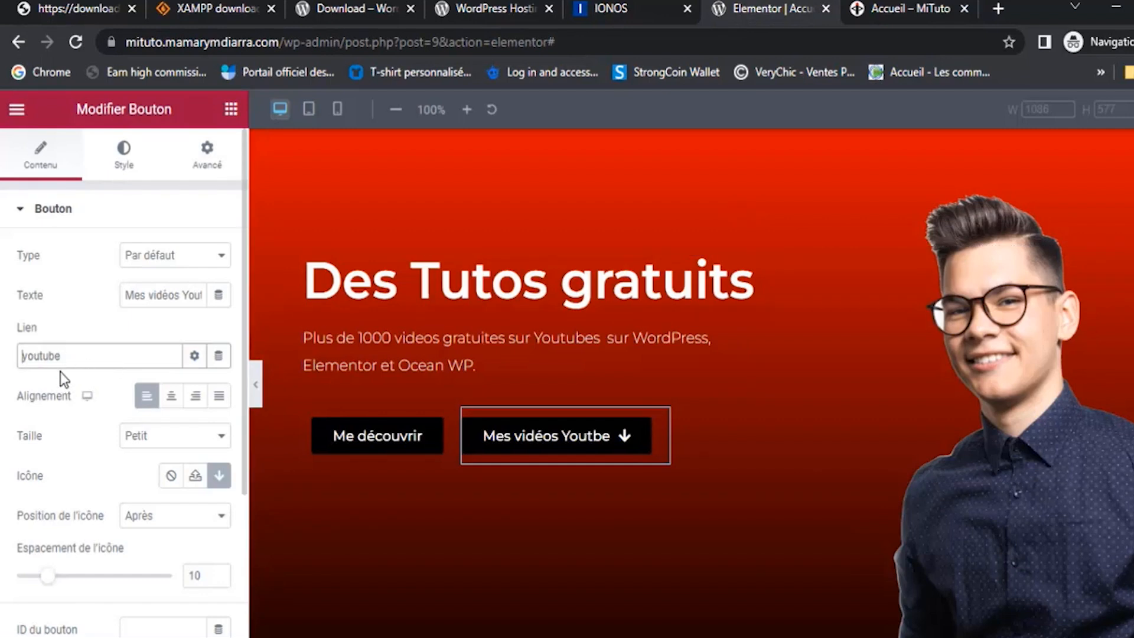
text(#)
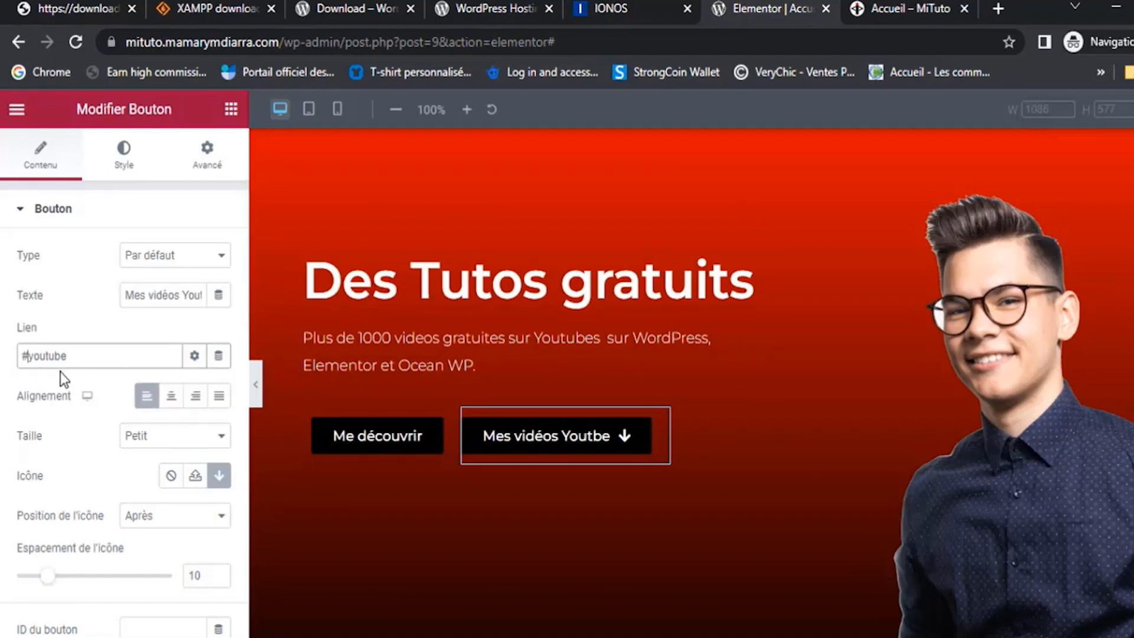
scroll(152, 364, down, 3)
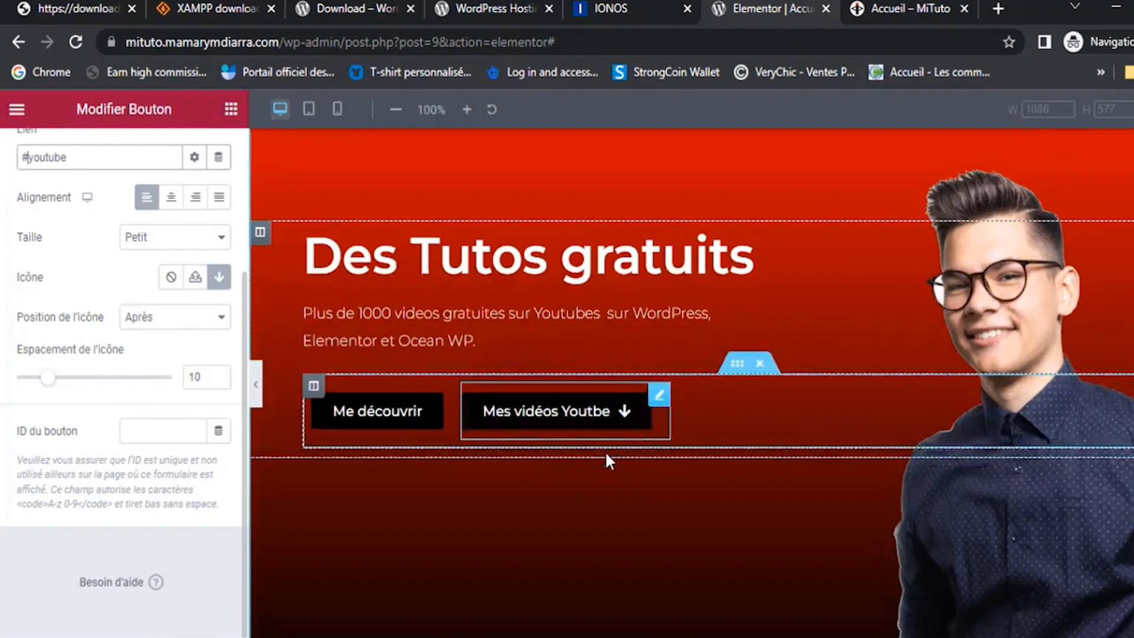
Set the ID of the menu anchor above the "Mes vidéos Youtubes" heading to youtube, without the #, and update the page
scroll(597, 450, down, 6)
click(1129, 295)
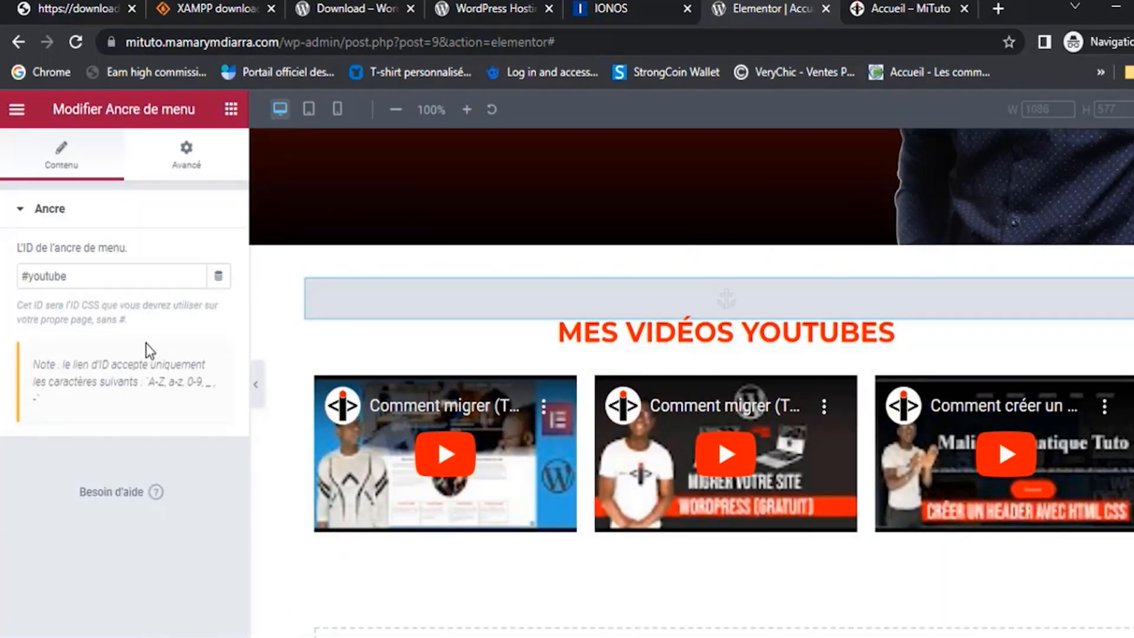
click(29, 276)
key(BackSpace)
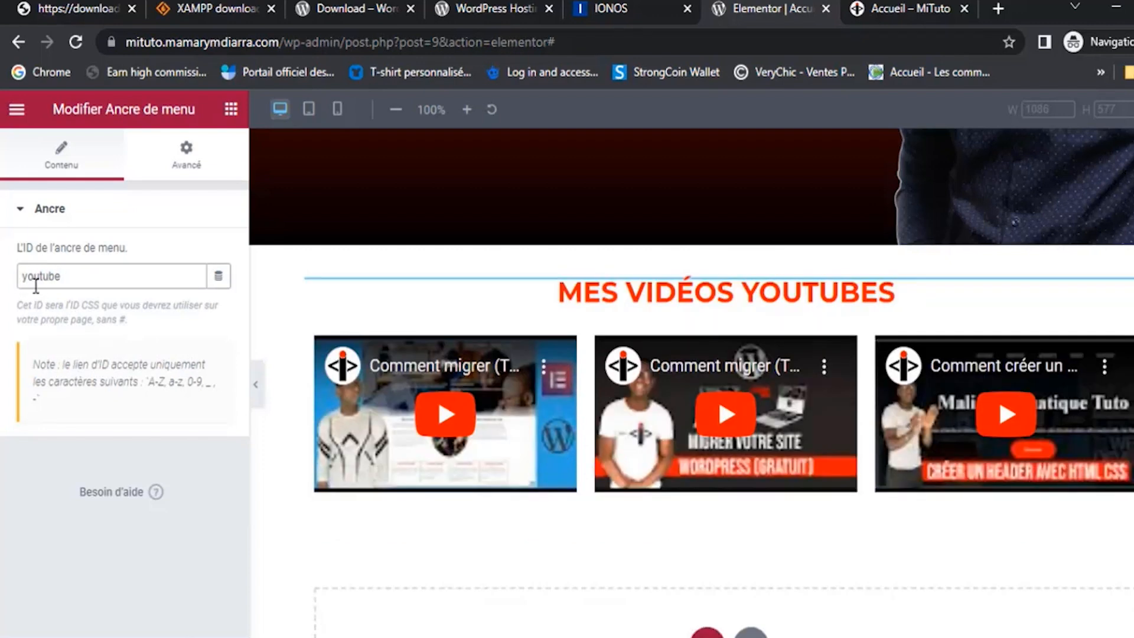
click(168, 637)
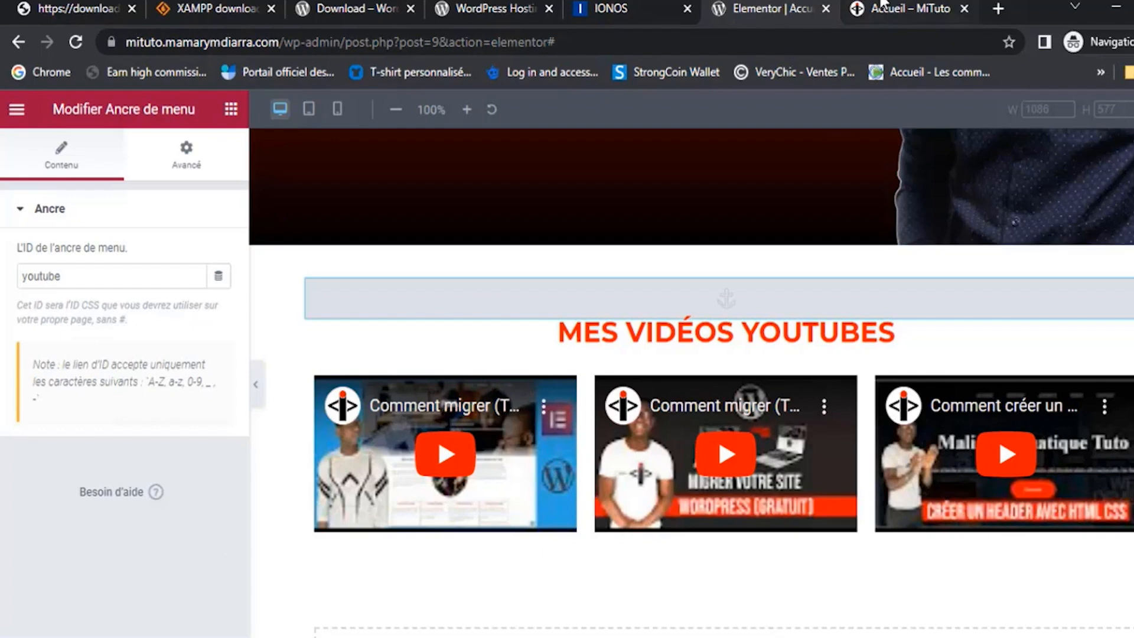
Test the "Mes vidéos Youtbe" button's jump to the video section several times on the live home page
click(904, 8)
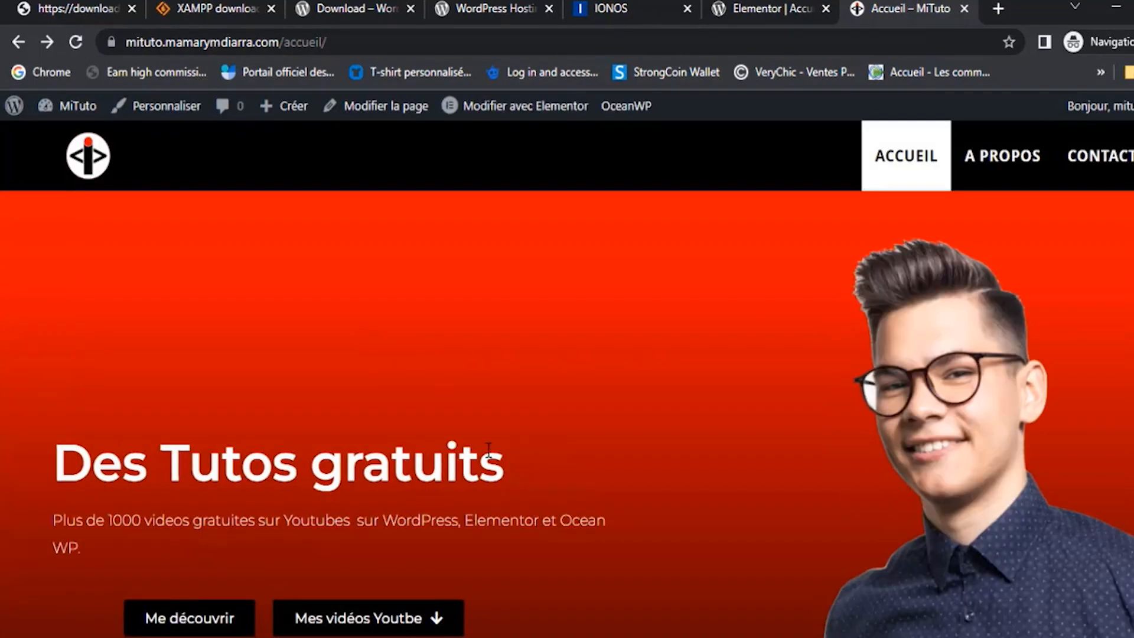
click(436, 629)
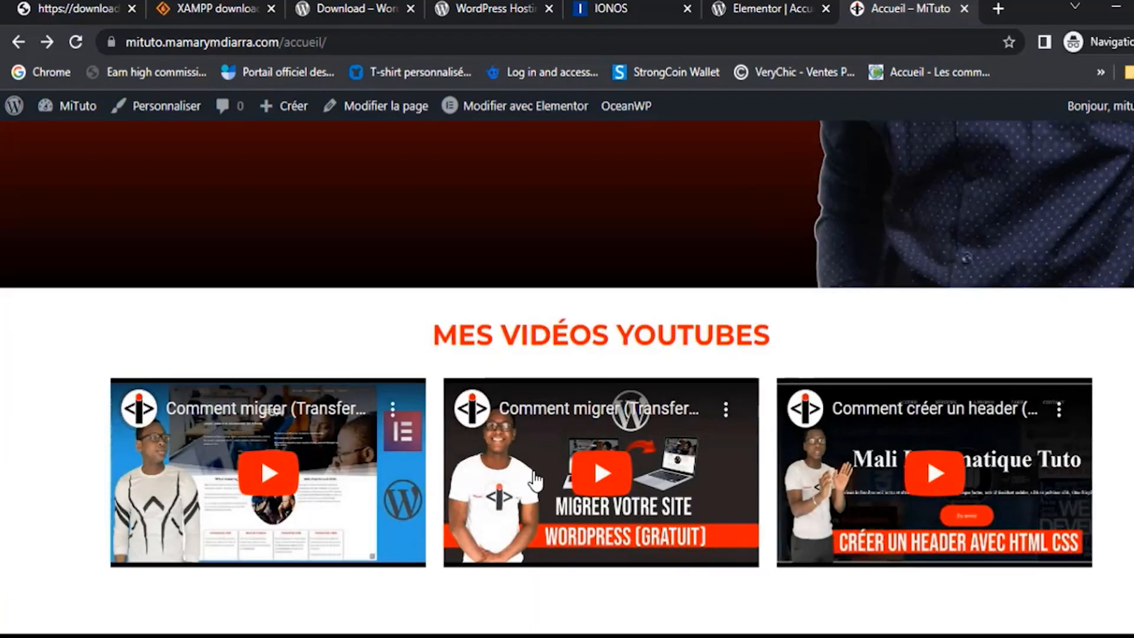
scroll(391, 431, up, 6)
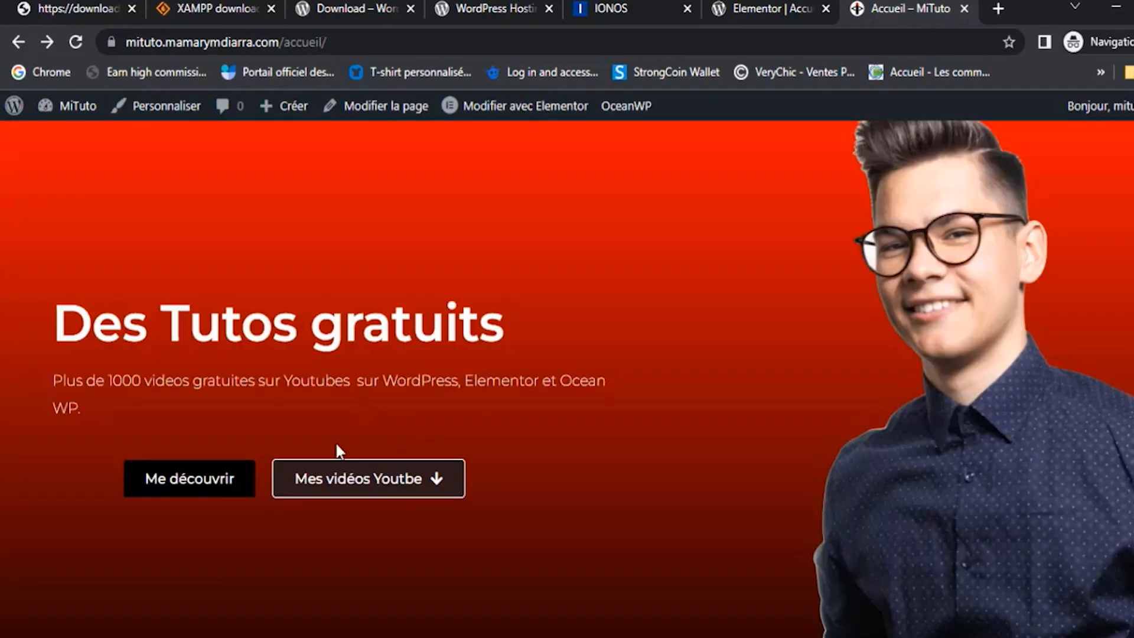
click(395, 487)
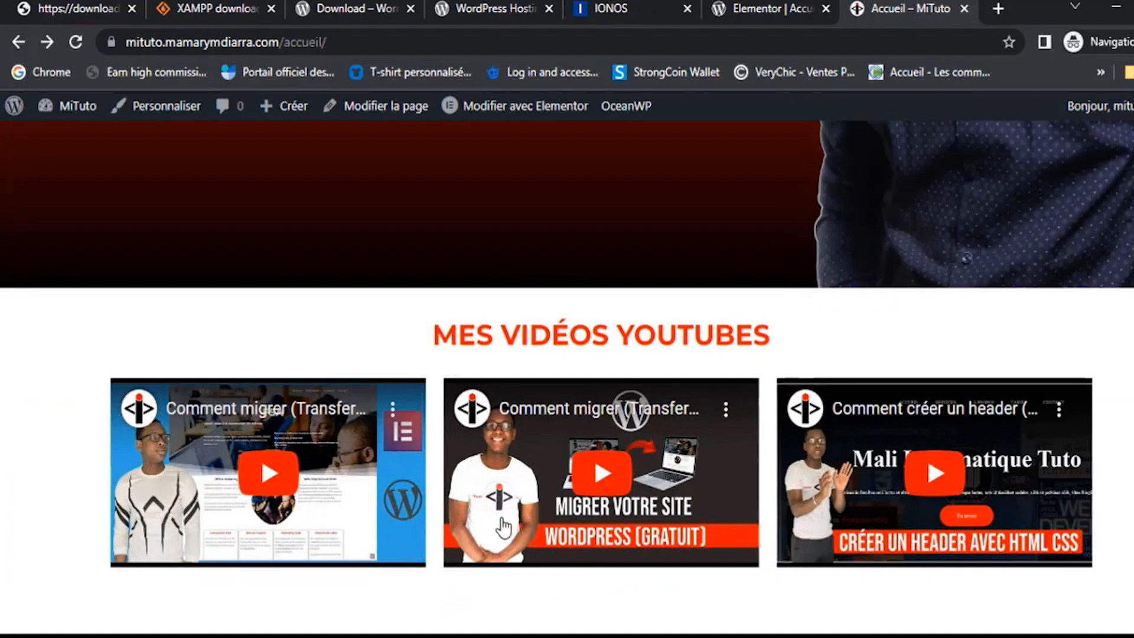
scroll(478, 495, up, 6)
scroll(479, 495, up, 2)
click(455, 620)
Return to the Elementor editor and add a Video widget below the first video in the first column
click(769, 6)
scroll(656, 383, down, 1)
scroll(656, 387, down, 2)
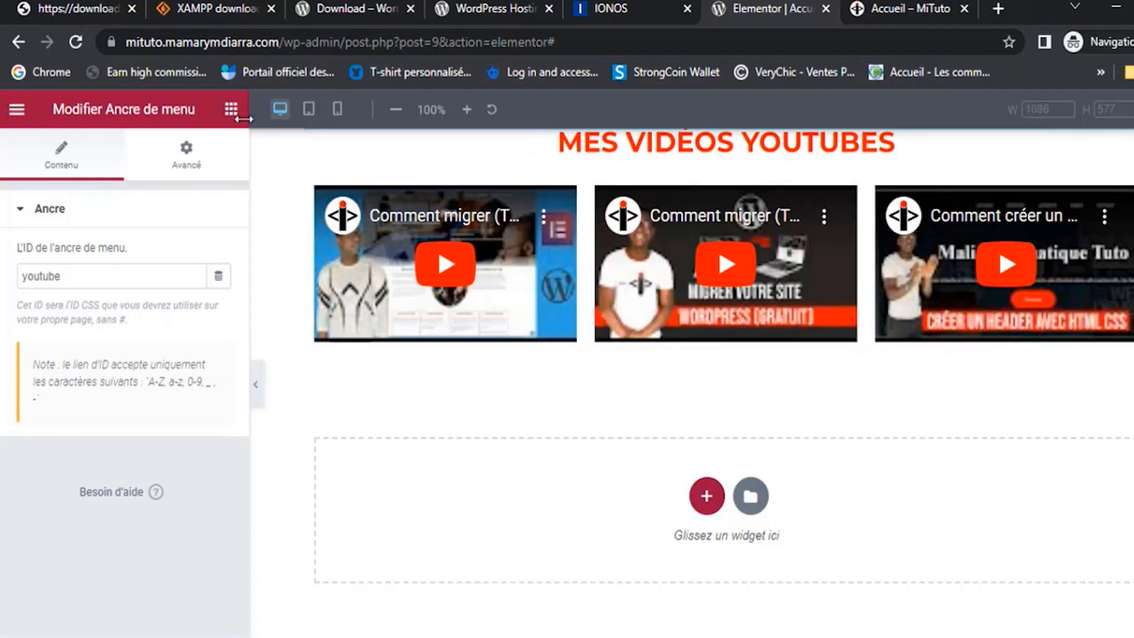
click(230, 109)
drag(94, 513, 423, 342)
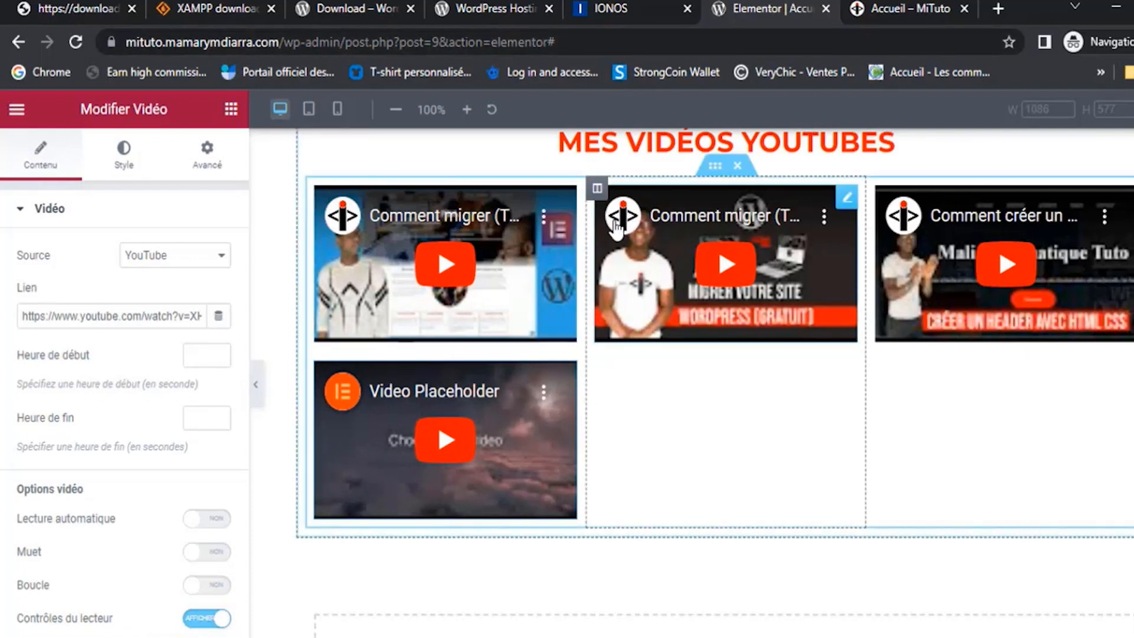
Open the second embedded video on YouTube and go to the list of videos on its Mali Informatique Tuto channel
click(718, 271)
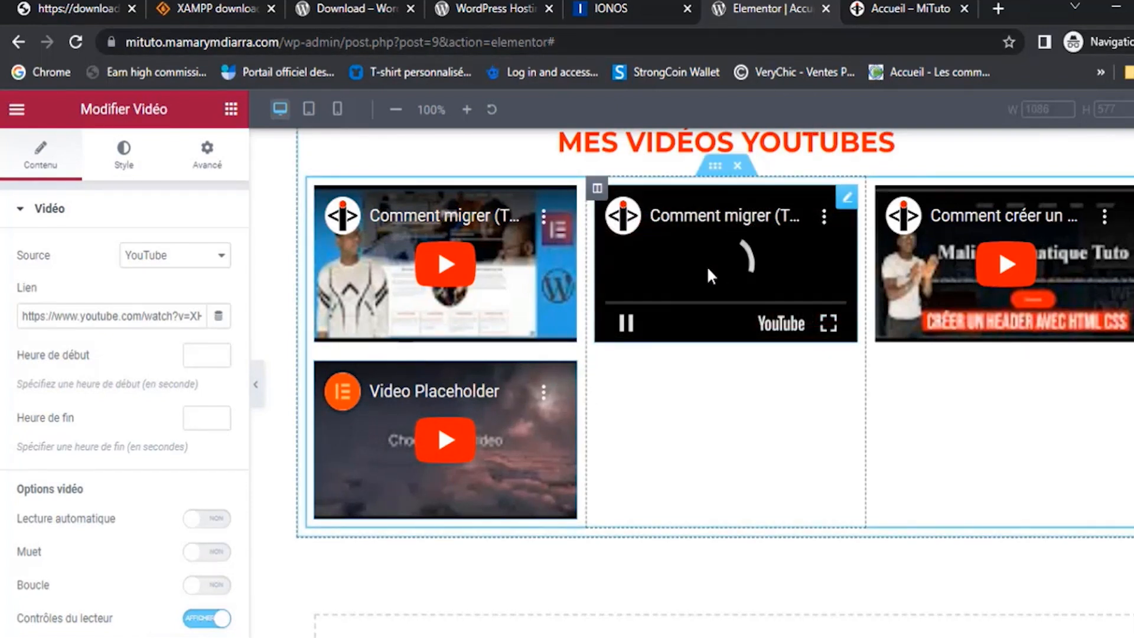
click(715, 216)
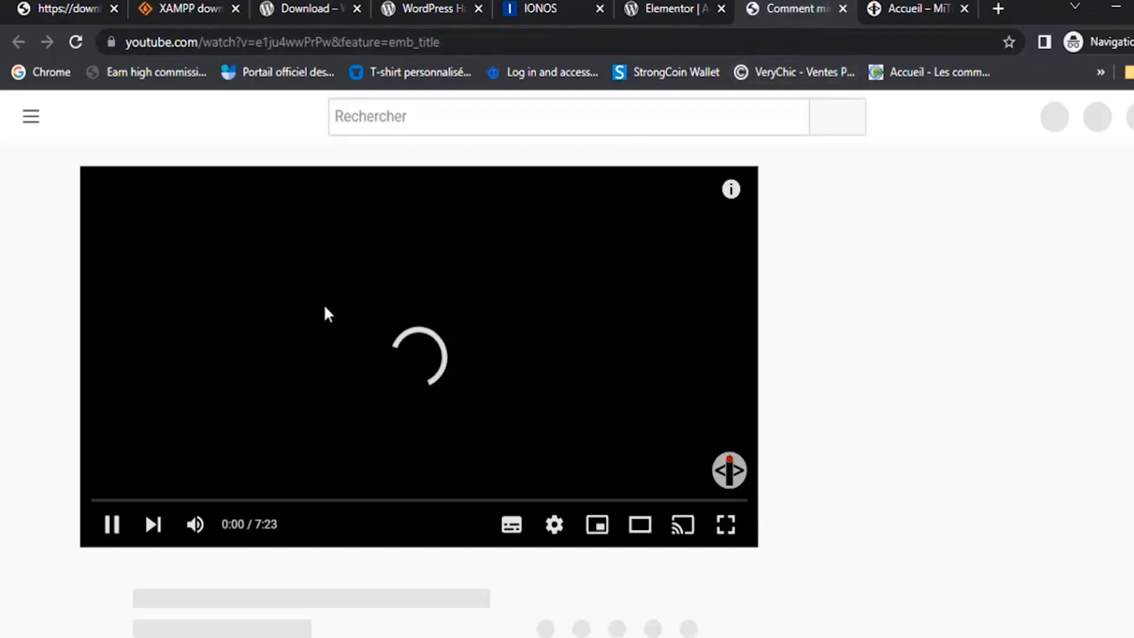
scroll(330, 386, down, 3)
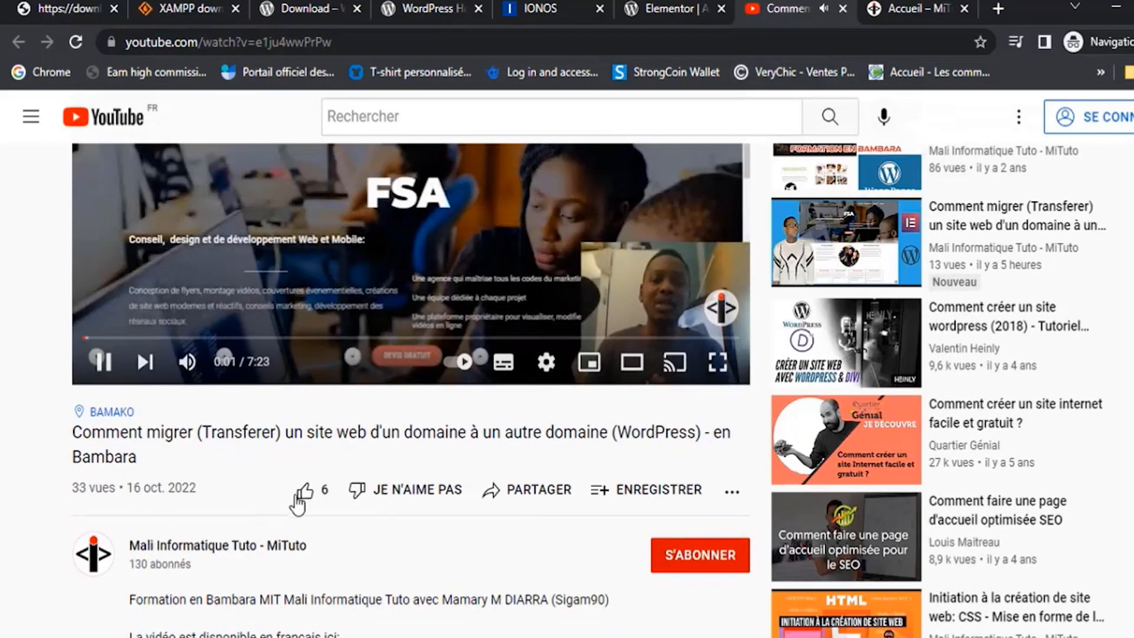
click(260, 542)
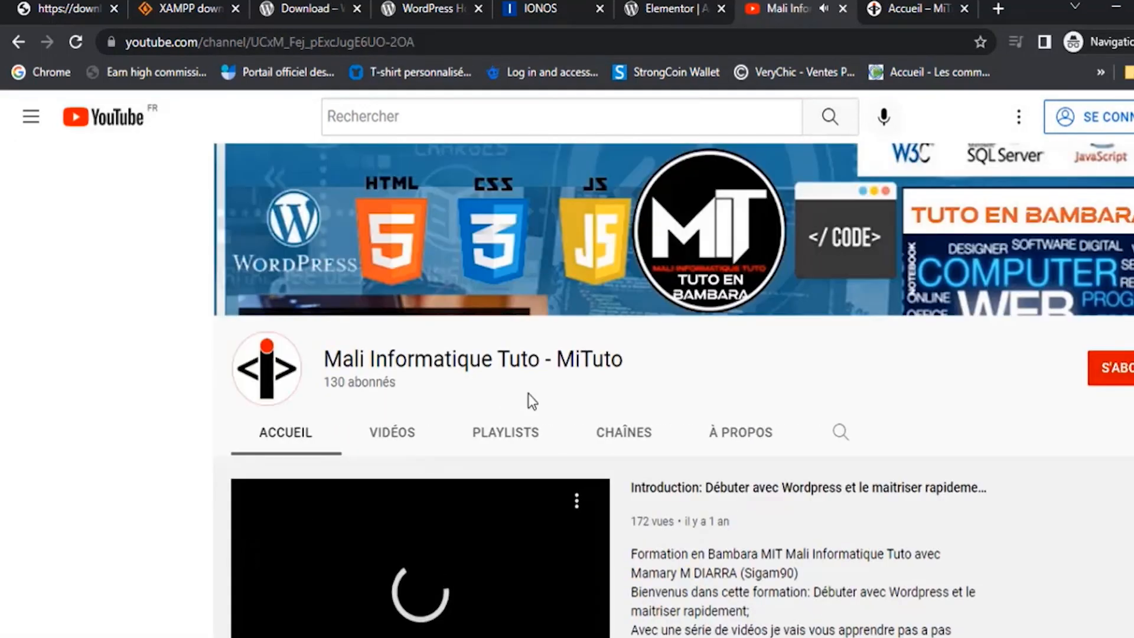
click(405, 437)
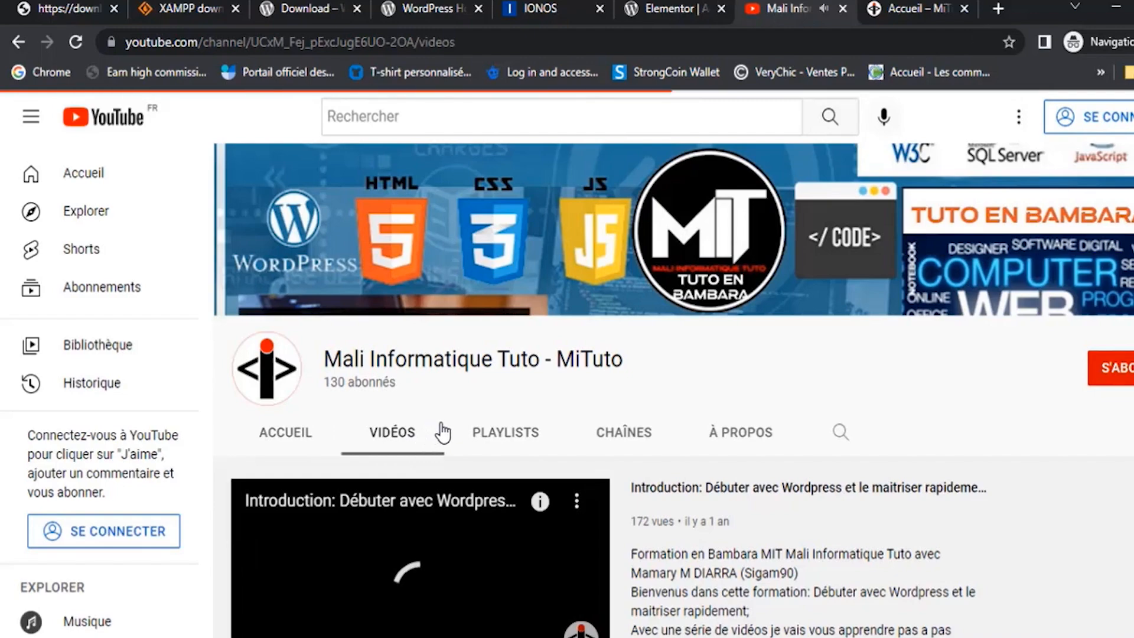
scroll(449, 431, down, 4)
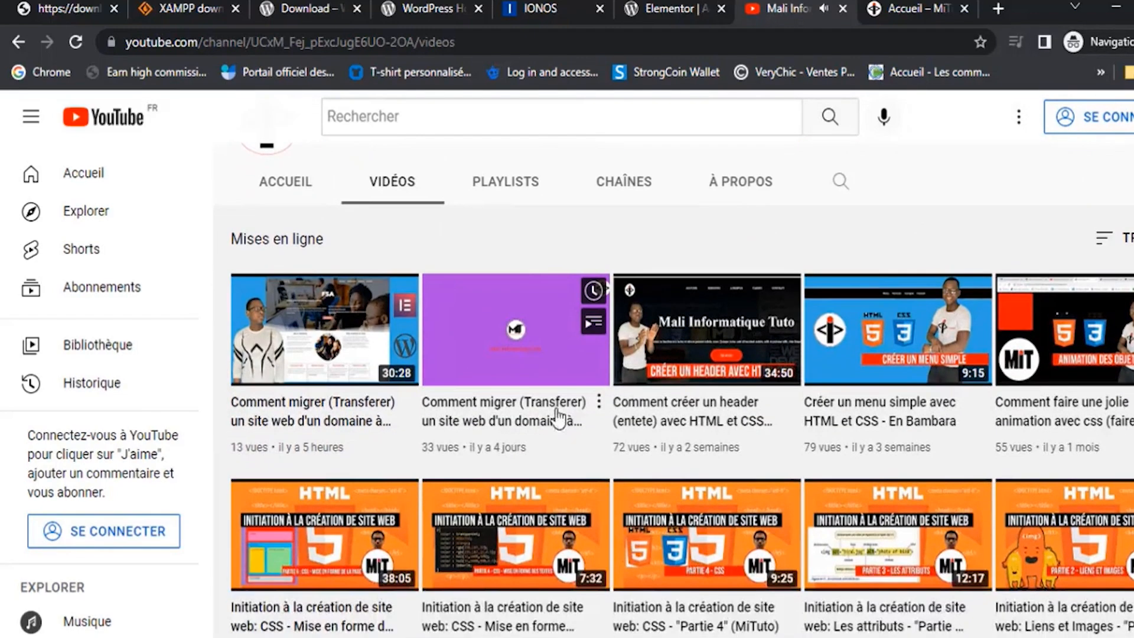
Open the video "Créer un menu simple avec HTML et CSS - En Bambara", copy its URL and close YouTube
click(867, 352)
click(211, 47)
key(ctrl+c)
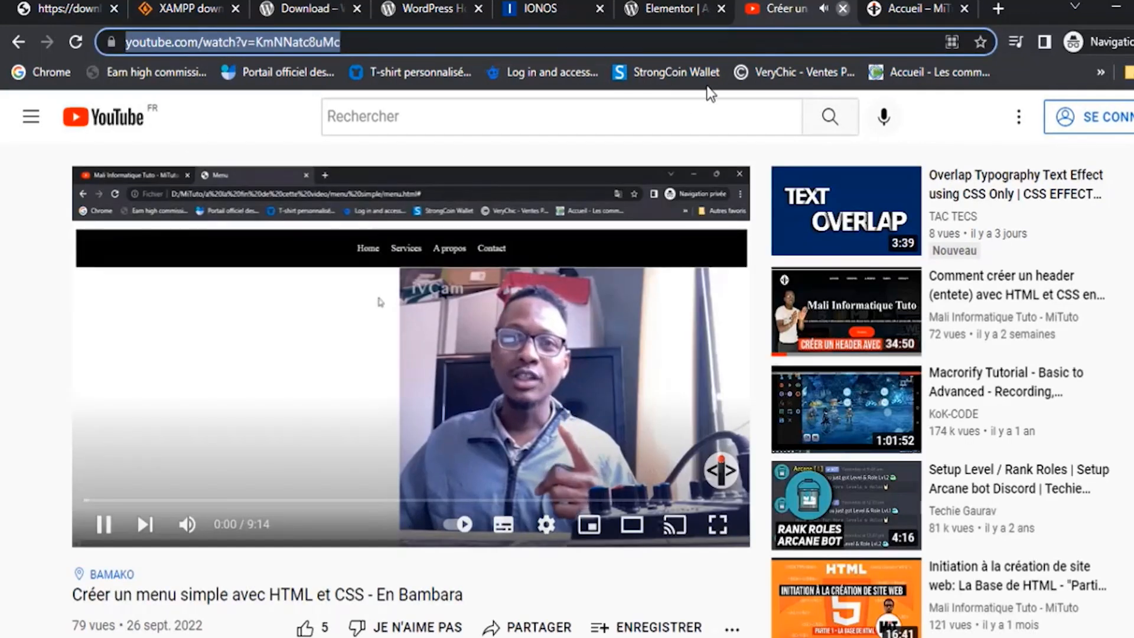
click(843, 9)
Replace the new Video widget's link with the copied YouTube URL of the "Créer un menu simple" video
click(683, 12)
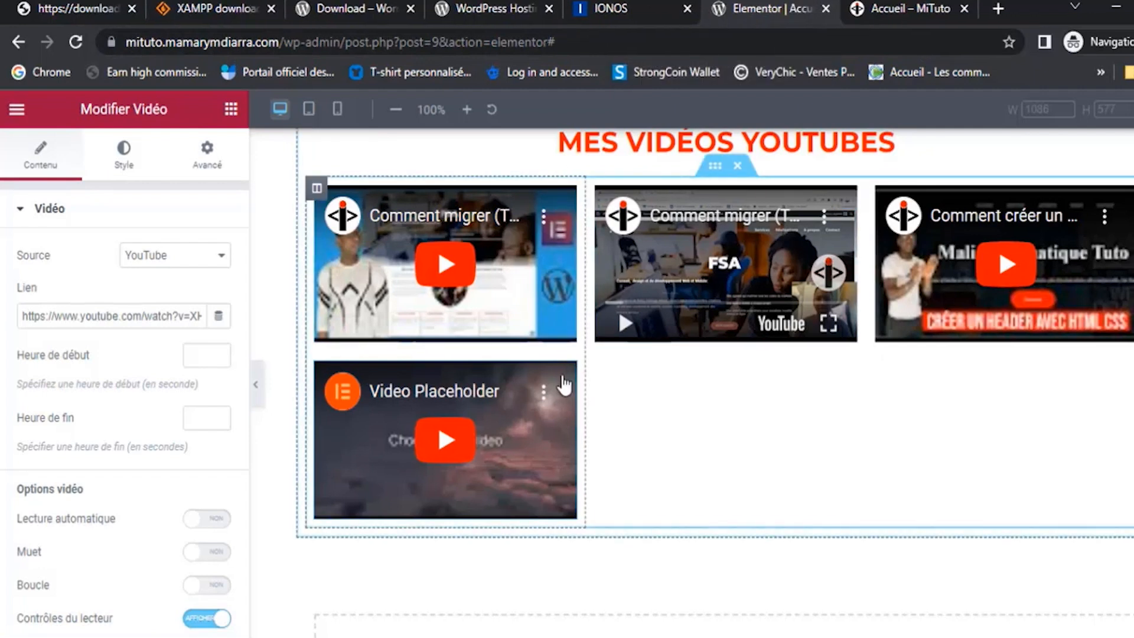
click(149, 315)
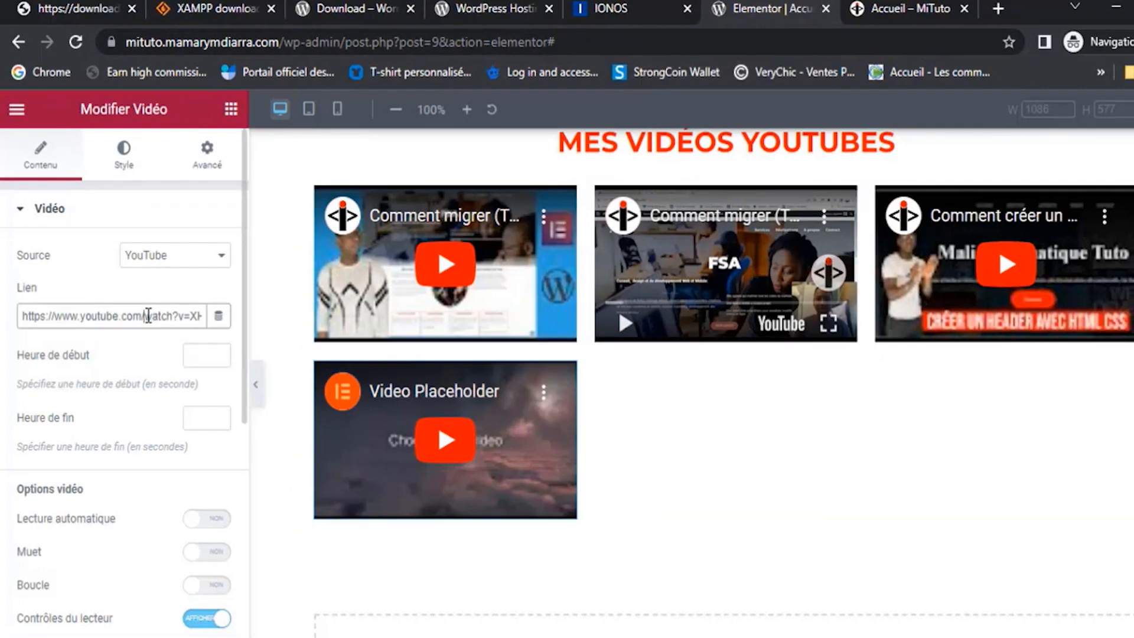
key(ctrl+a)
key(ctrl+v)
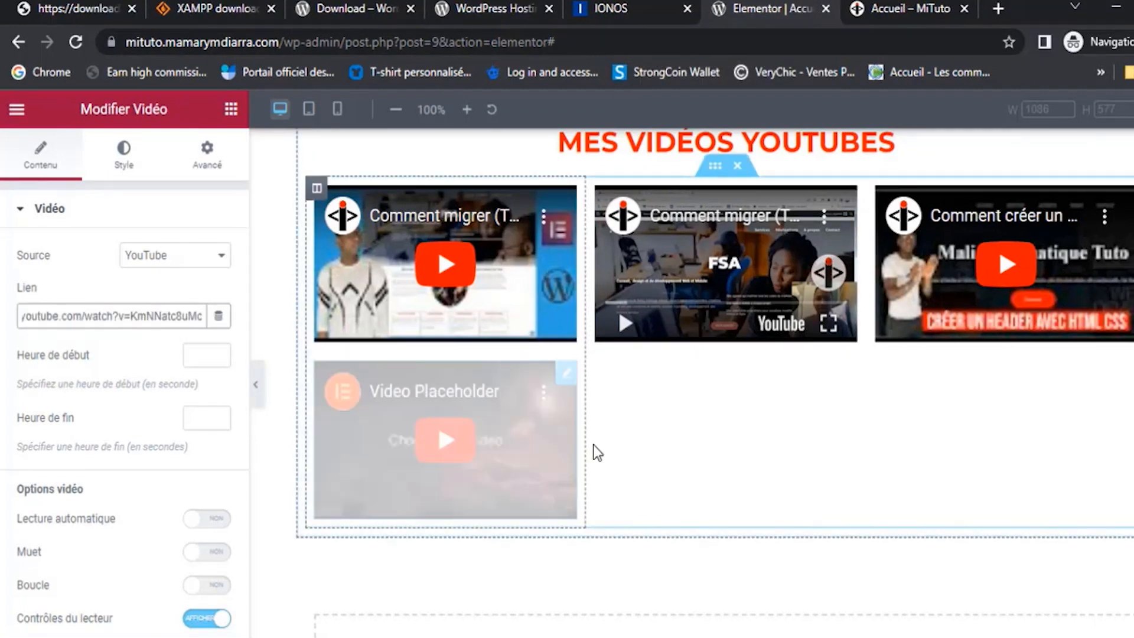
Duplicate the "Créer un menu simple" video into the second and third columns of the second row and update the page
right_click(579, 382)
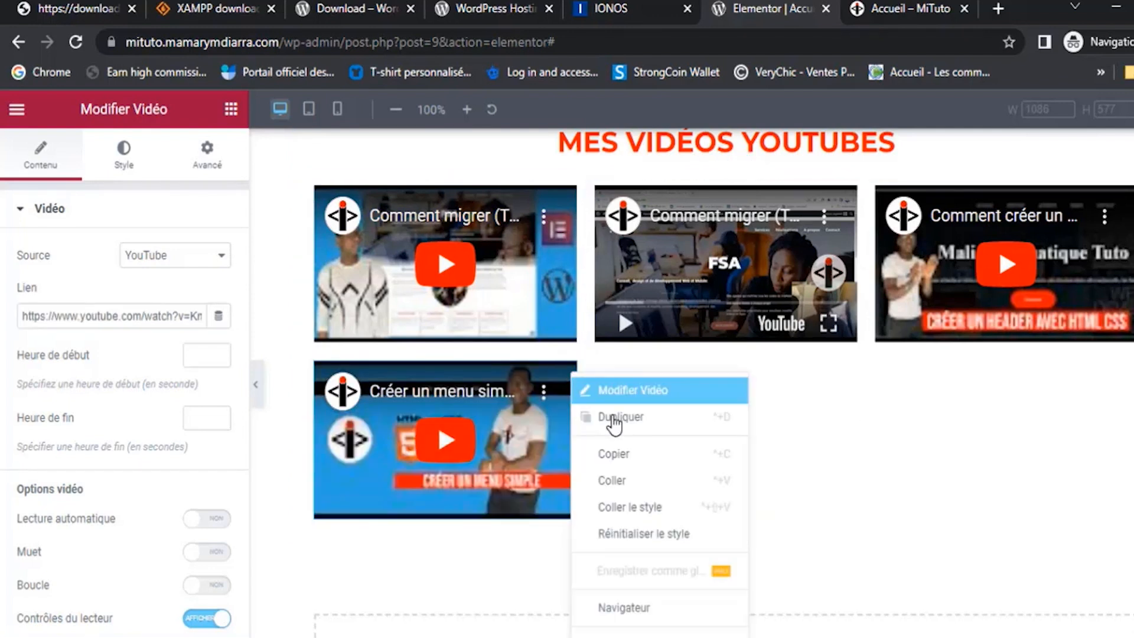
click(620, 416)
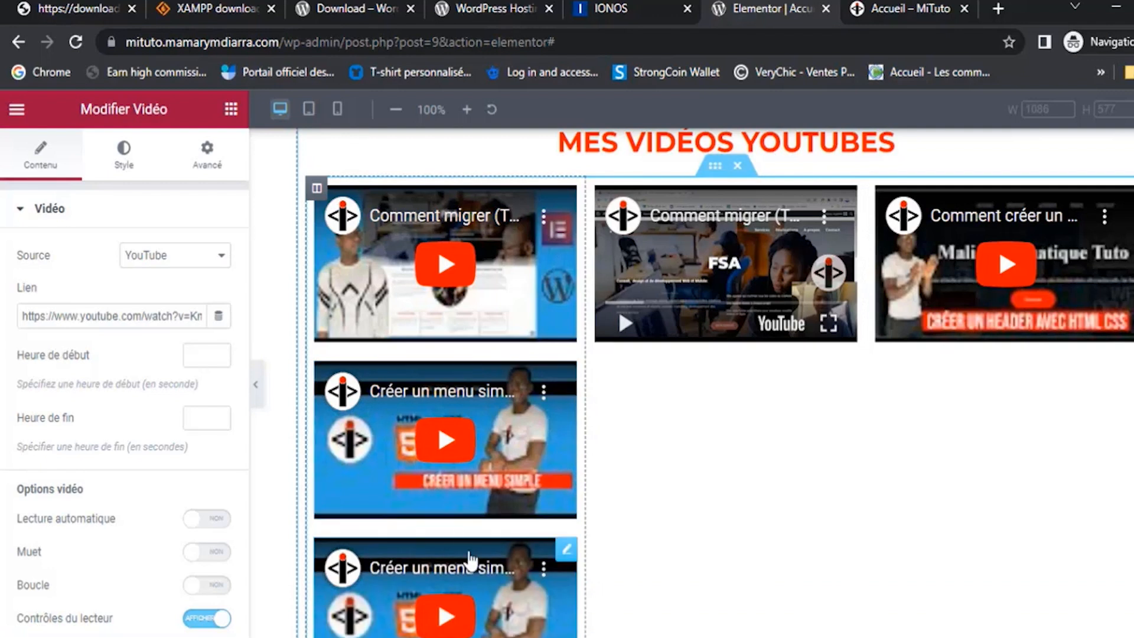
drag(472, 561, 793, 409)
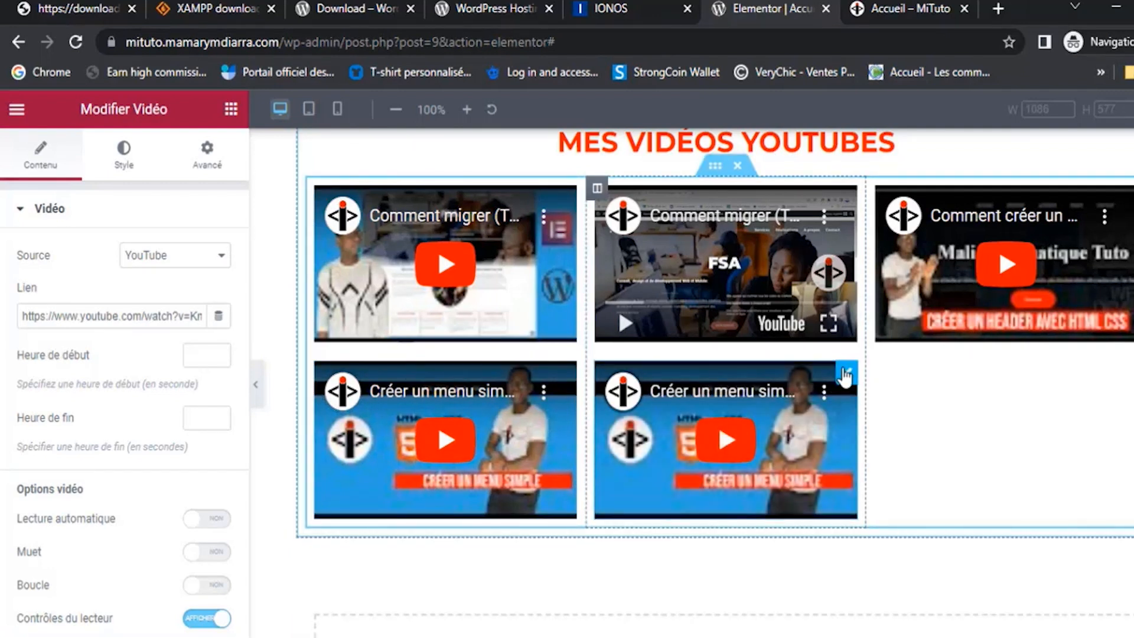
right_click(844, 369)
click(870, 414)
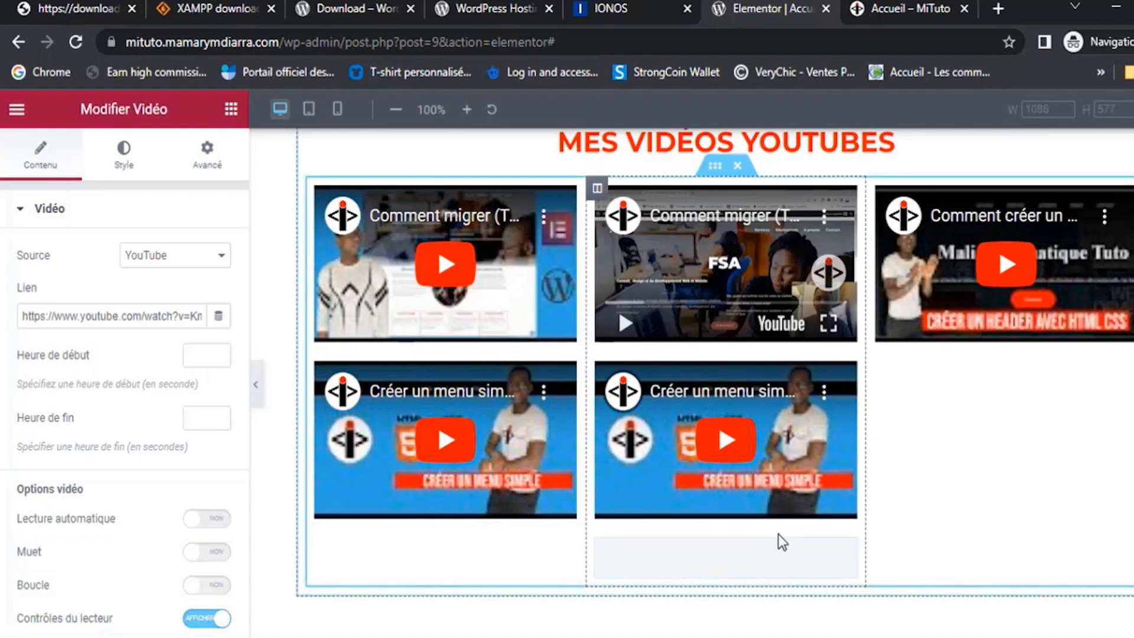
drag(848, 547, 945, 430)
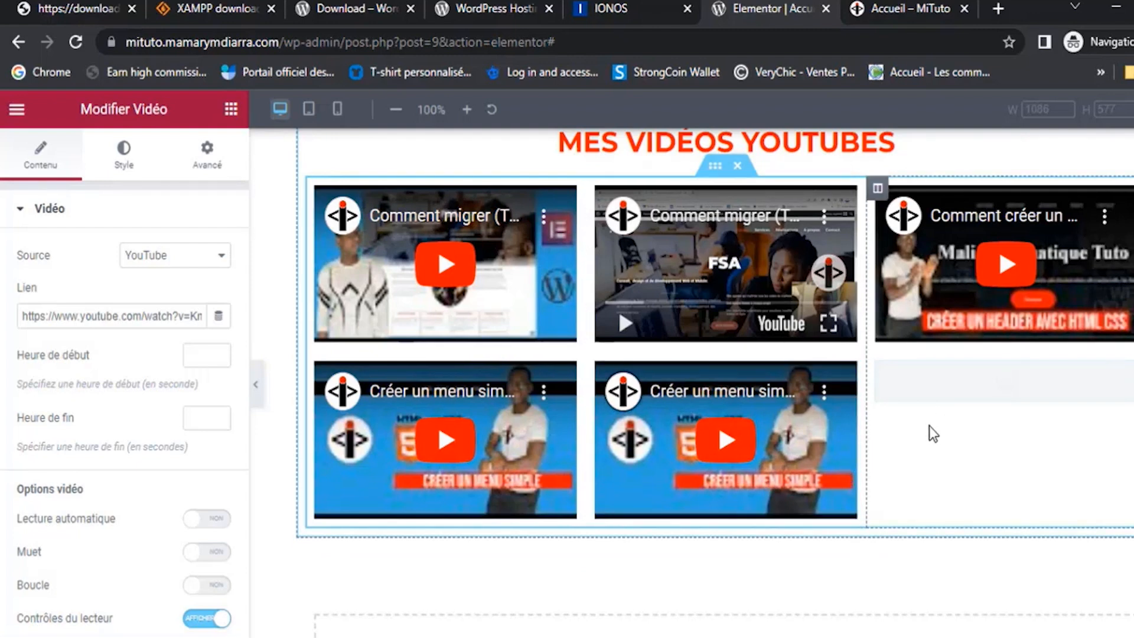
click(180, 637)
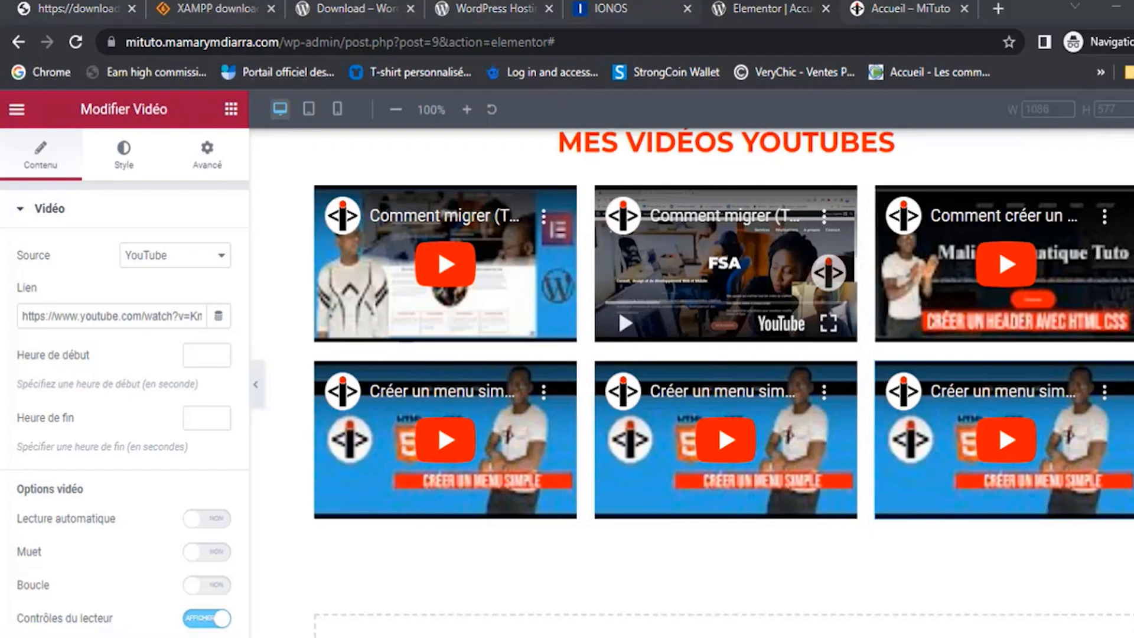
Reload the live home page and check the two-row video section by following the "Mes vidéos Youtbe" button
click(900, 6)
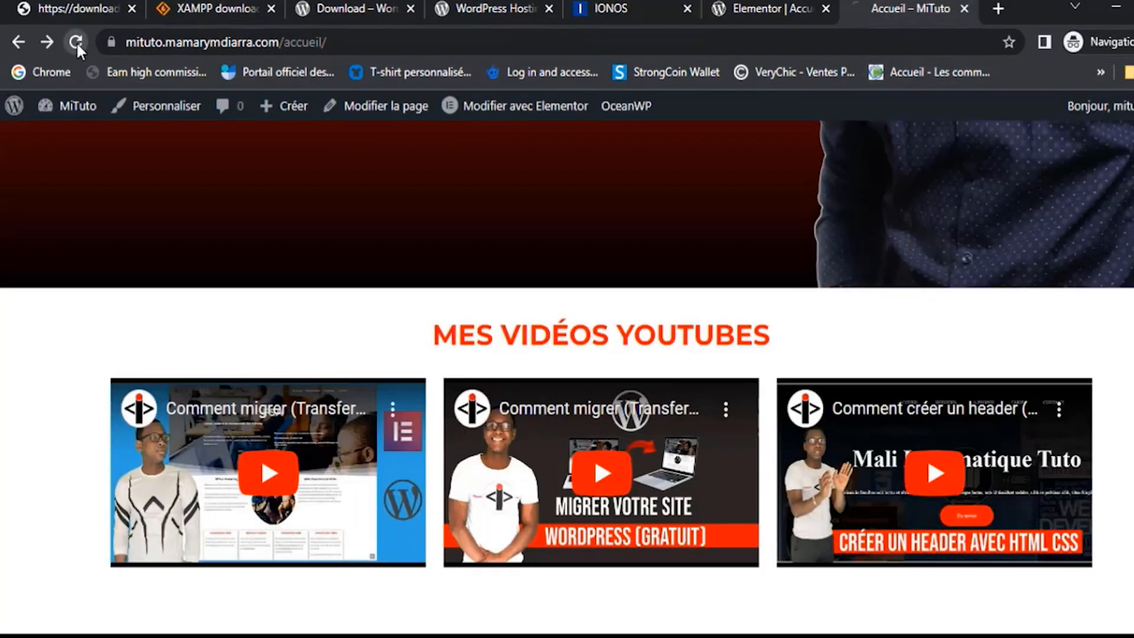
click(75, 41)
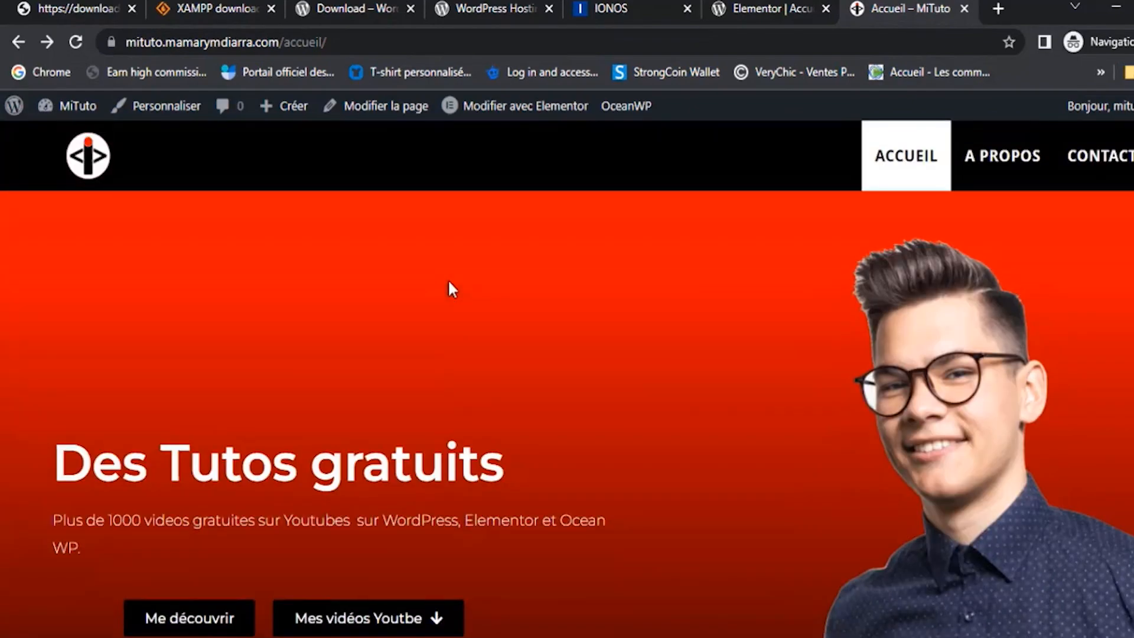
scroll(451, 285, down, 5)
scroll(451, 283, up, 5)
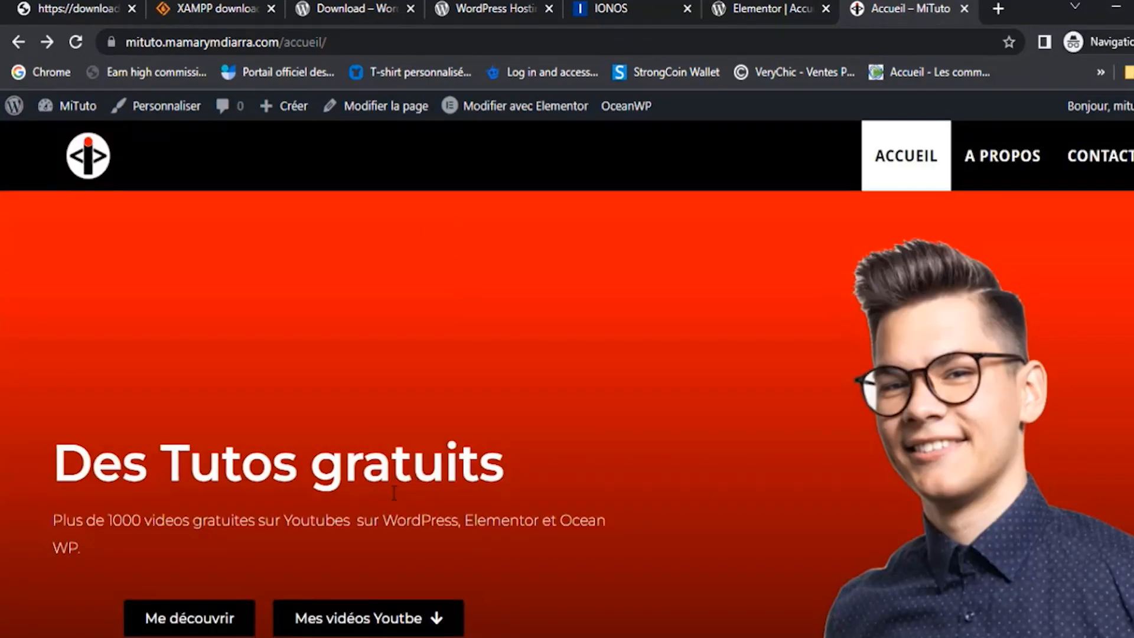
click(440, 619)
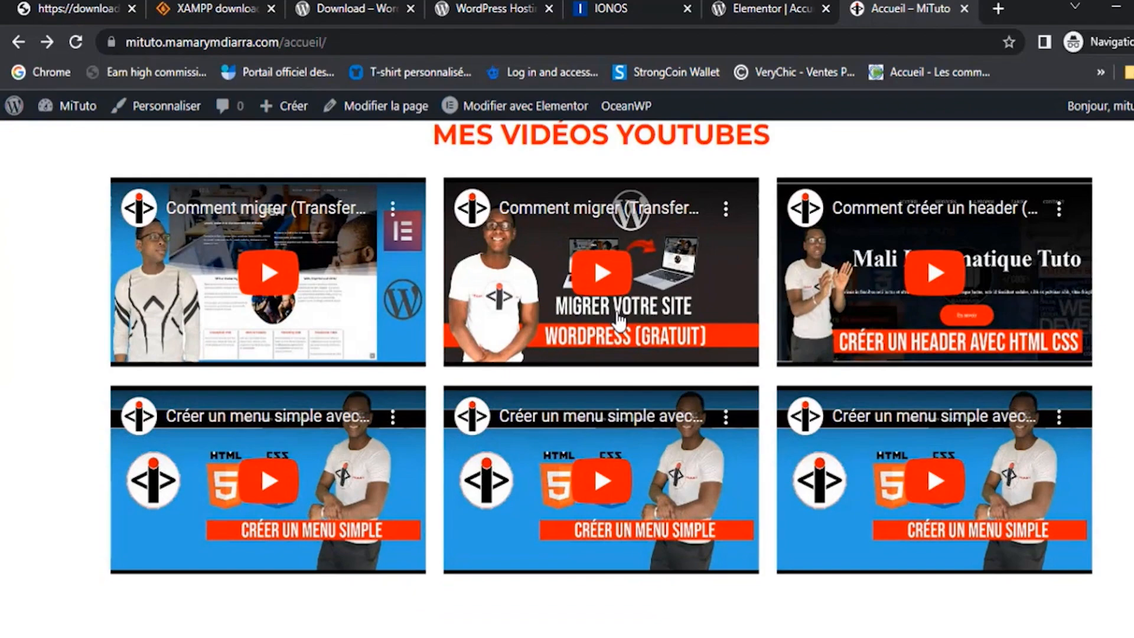